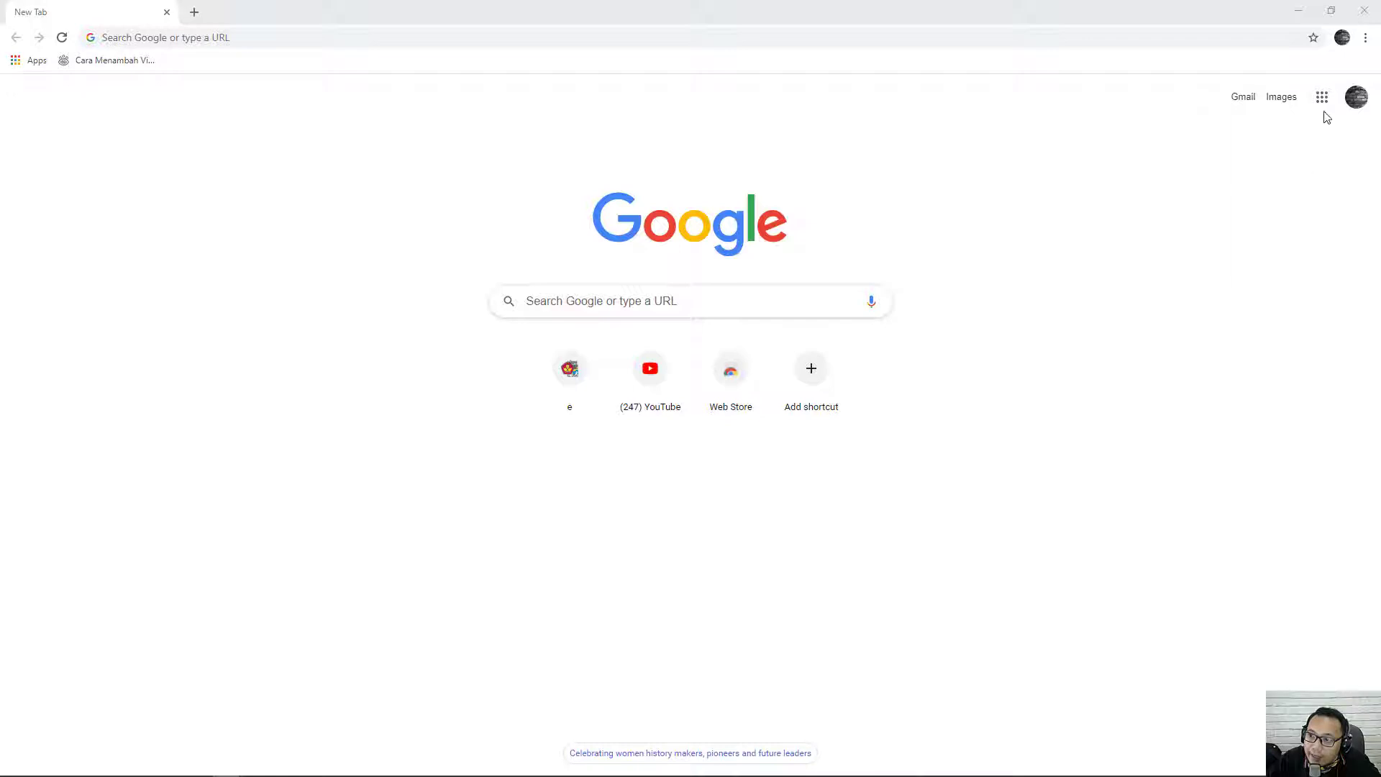
# Step: Open Google Drive and create a new blank Google Forms form
pyautogui.click(1322, 100)
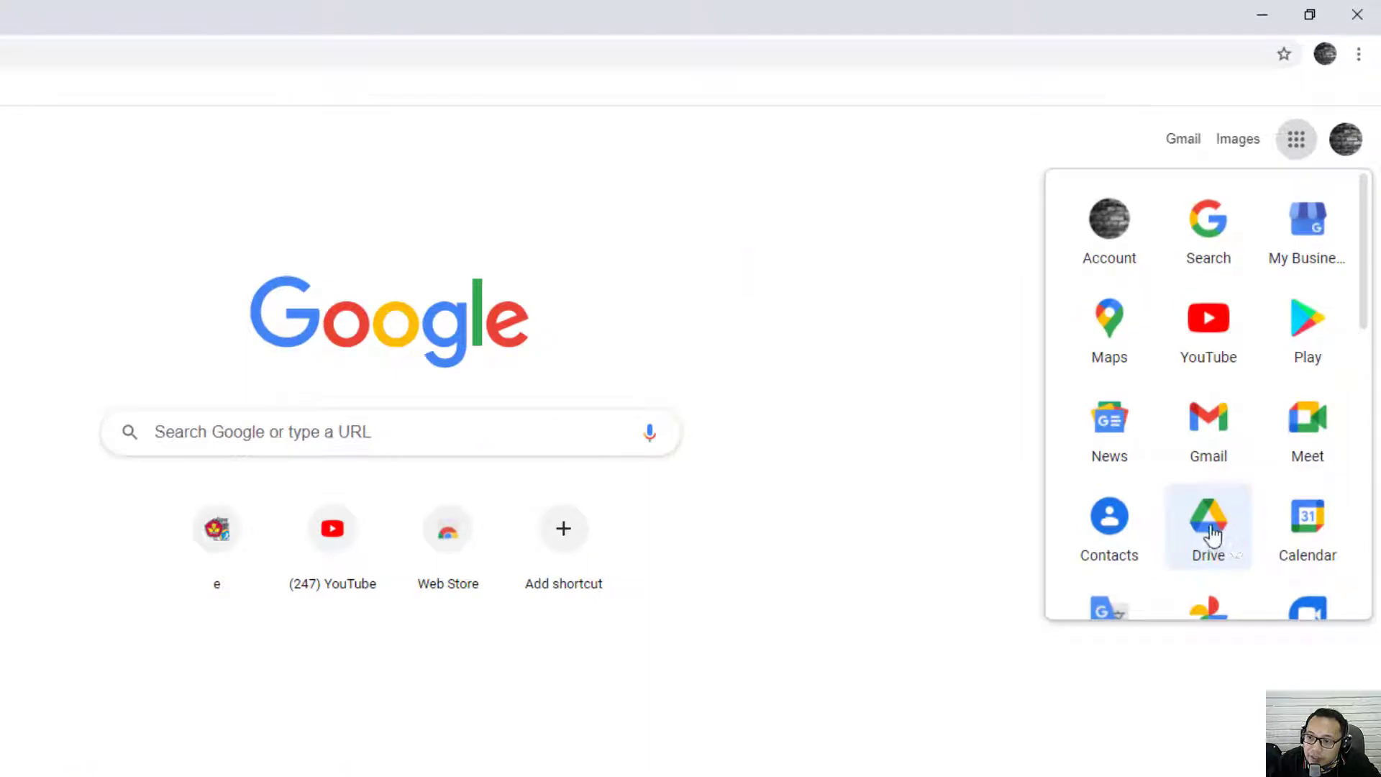
pyautogui.click(1211, 534)
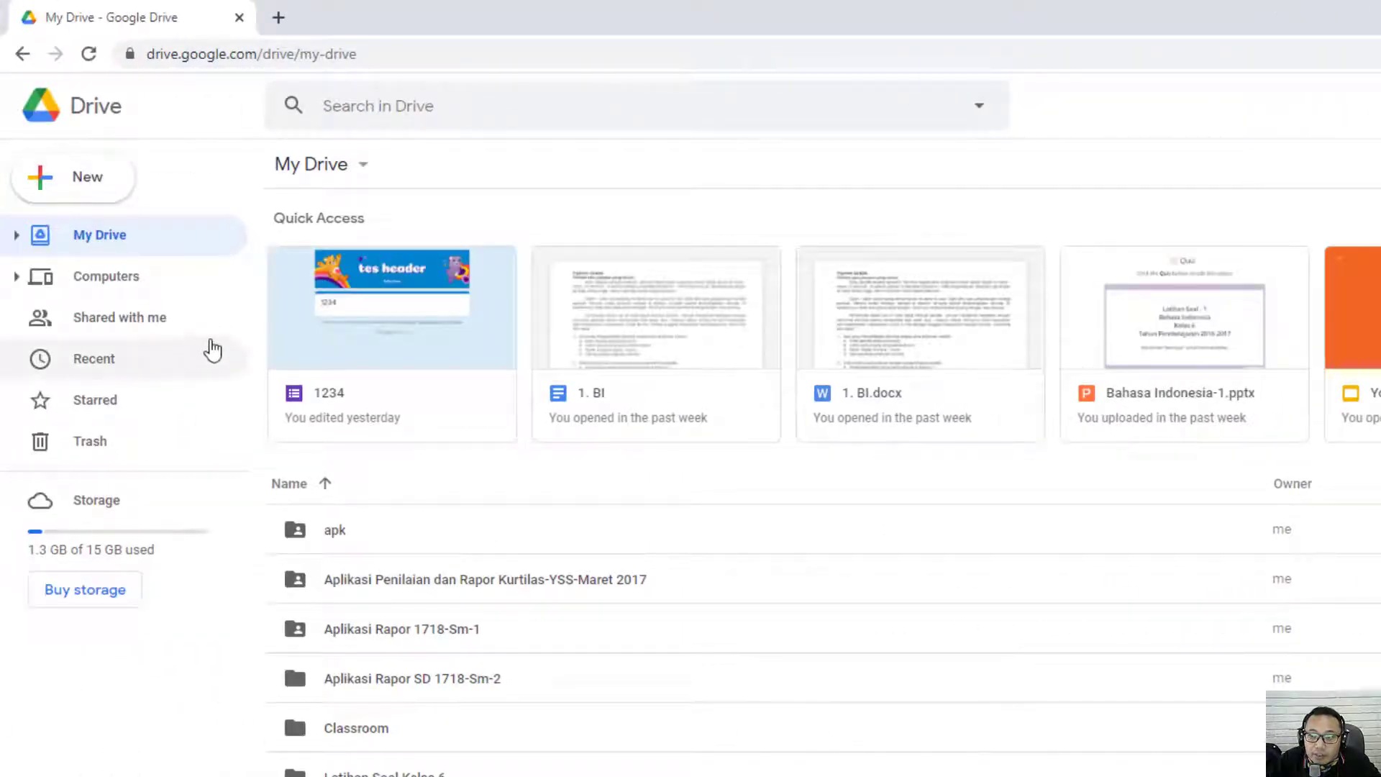
pyautogui.click(109, 192)
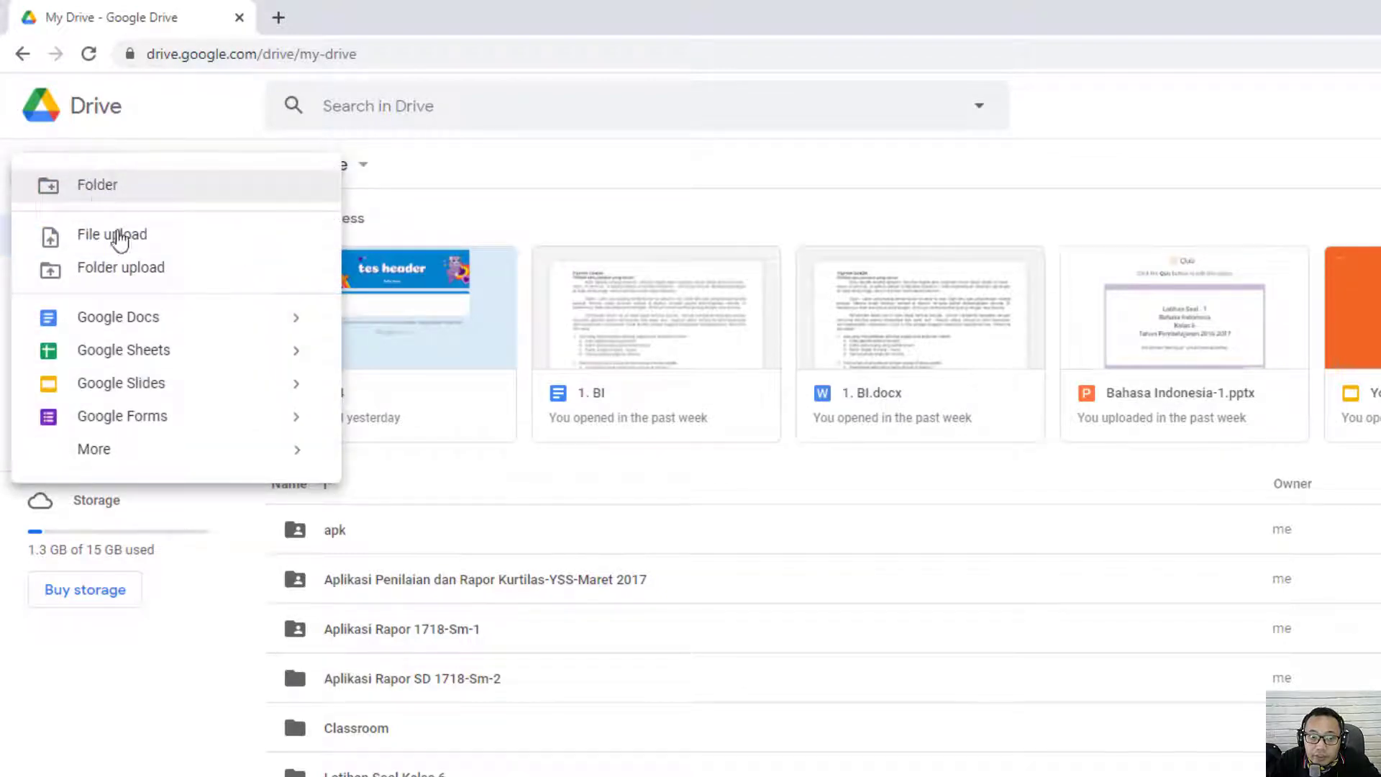
pyautogui.click(296, 419)
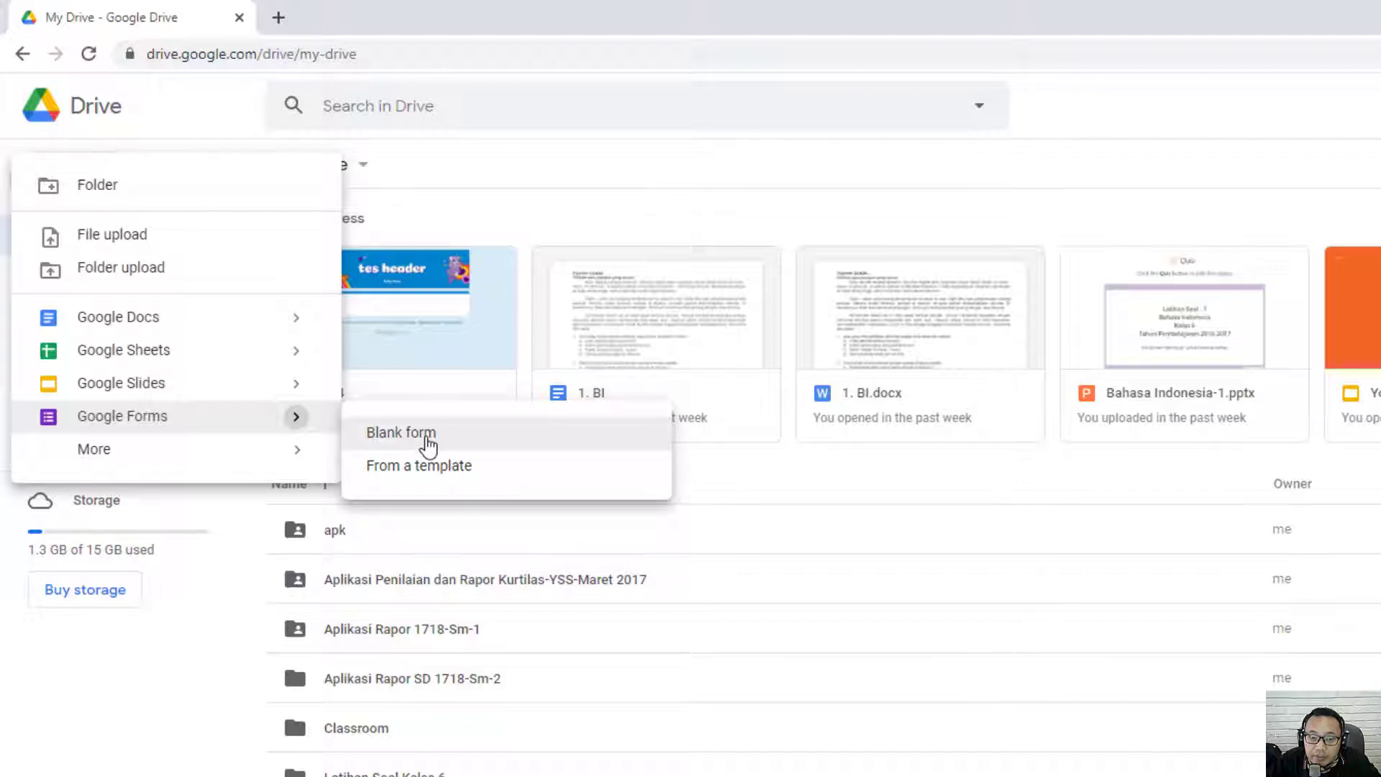
pyautogui.click(428, 446)
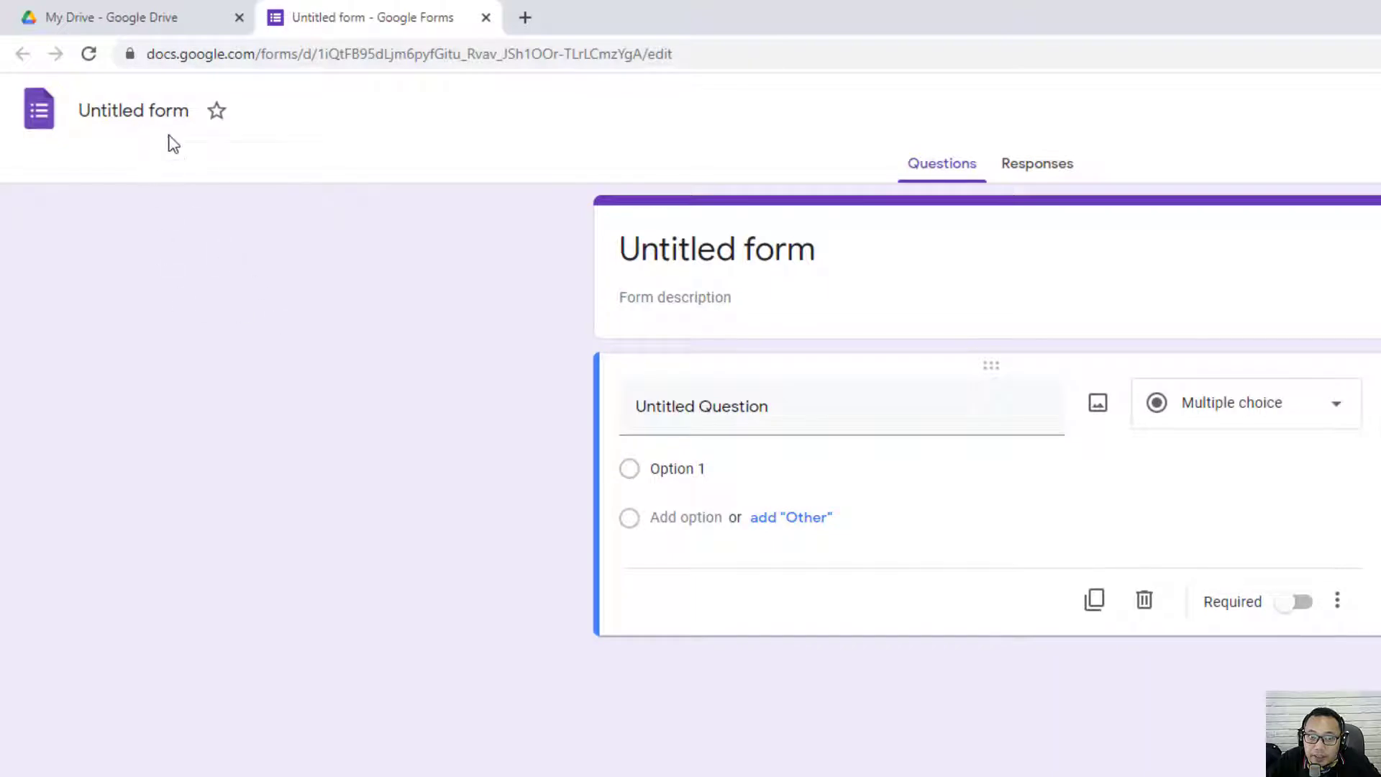
# Step: Rename the untitled form file as "Latihan Soal AKM"
pyautogui.click(166, 111)
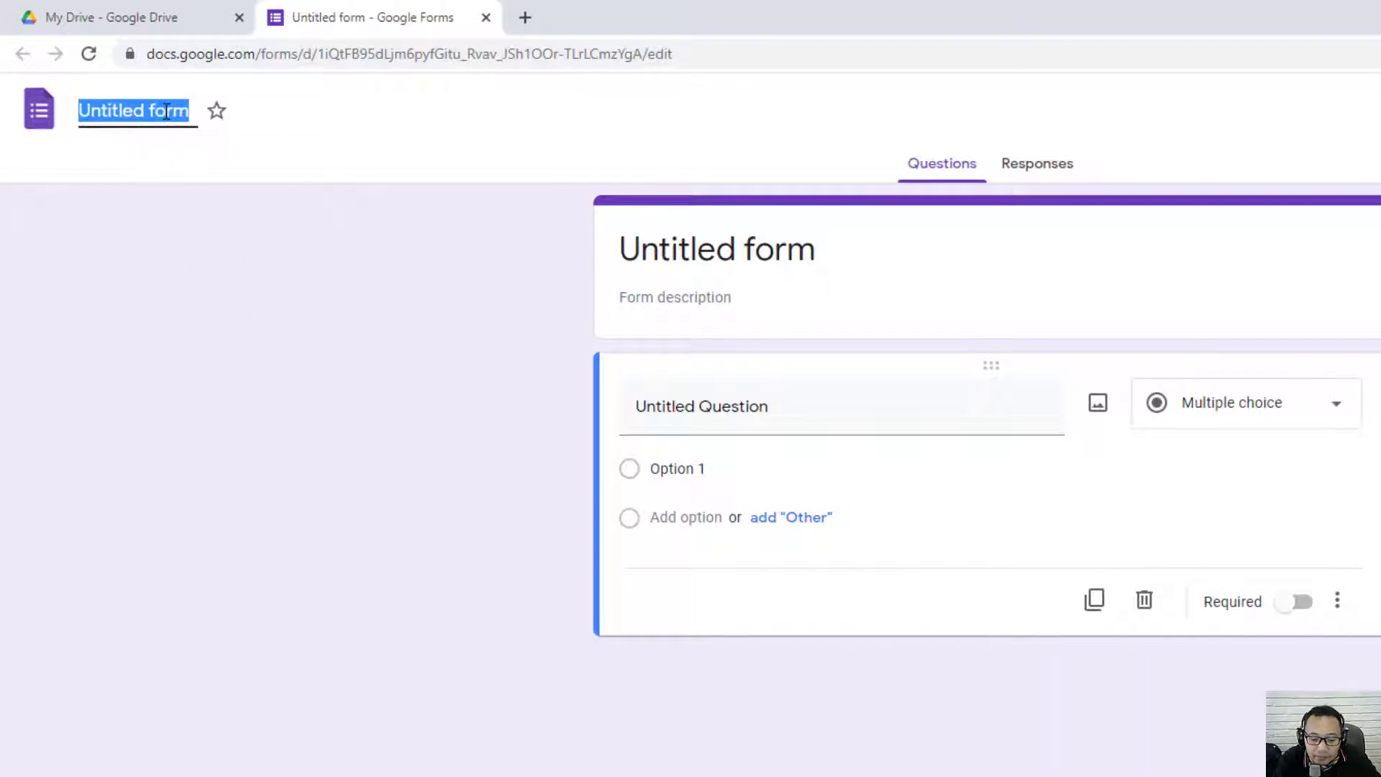
pyautogui.write('LAtihan')
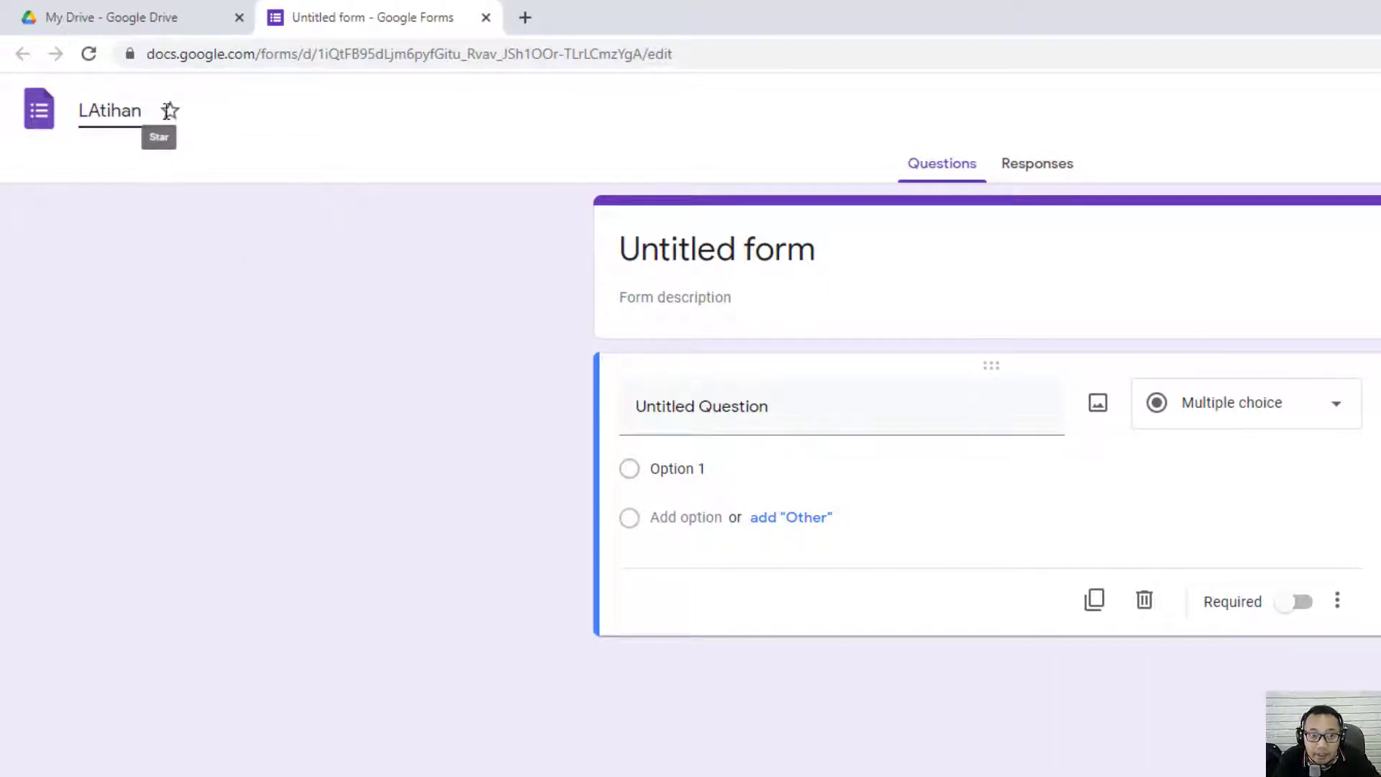
pyautogui.press('BackSpace')
pyautogui.press('BackSpace')
pyautogui.press('BackSpace')
pyautogui.press('BackSpace')
pyautogui.press('BackSpace')
pyautogui.press('BackSpace')
pyautogui.write('atih')
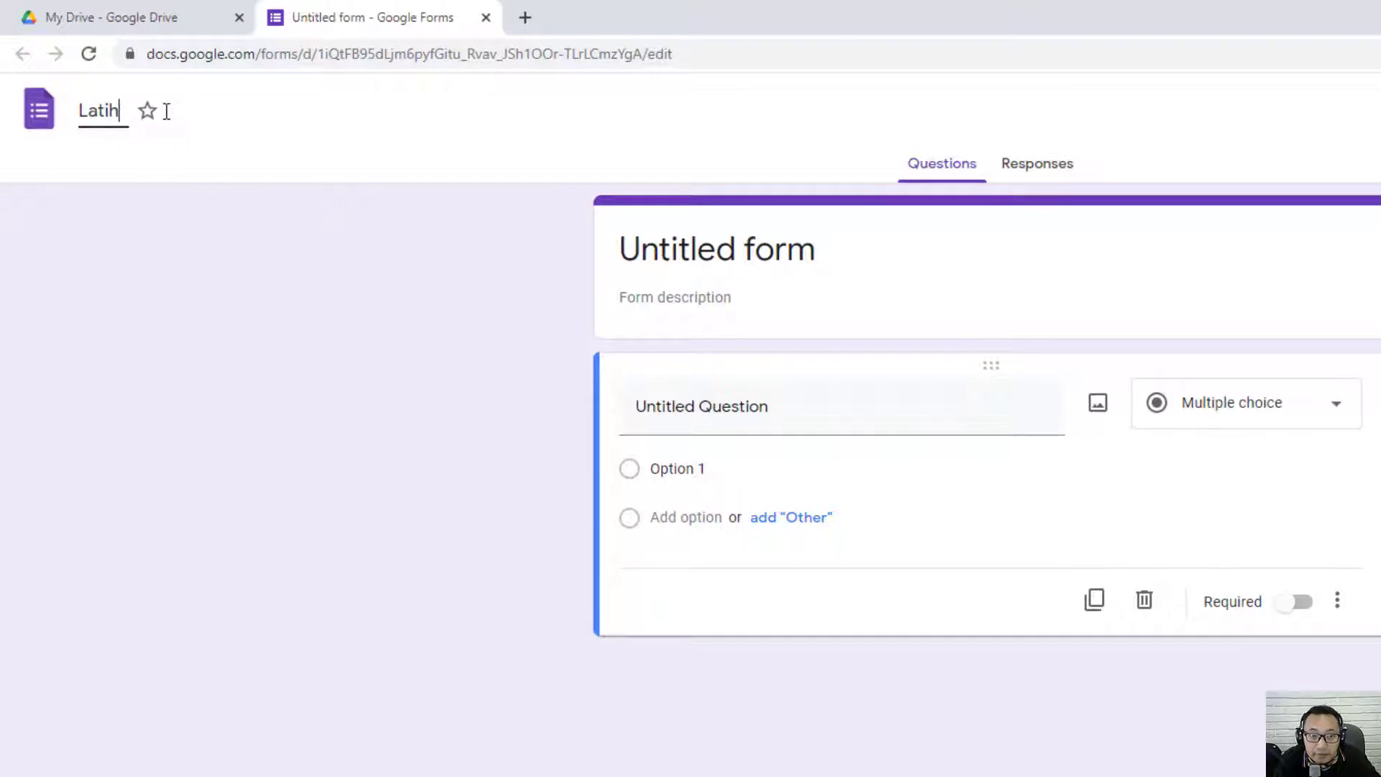
pyautogui.write('an Soal')
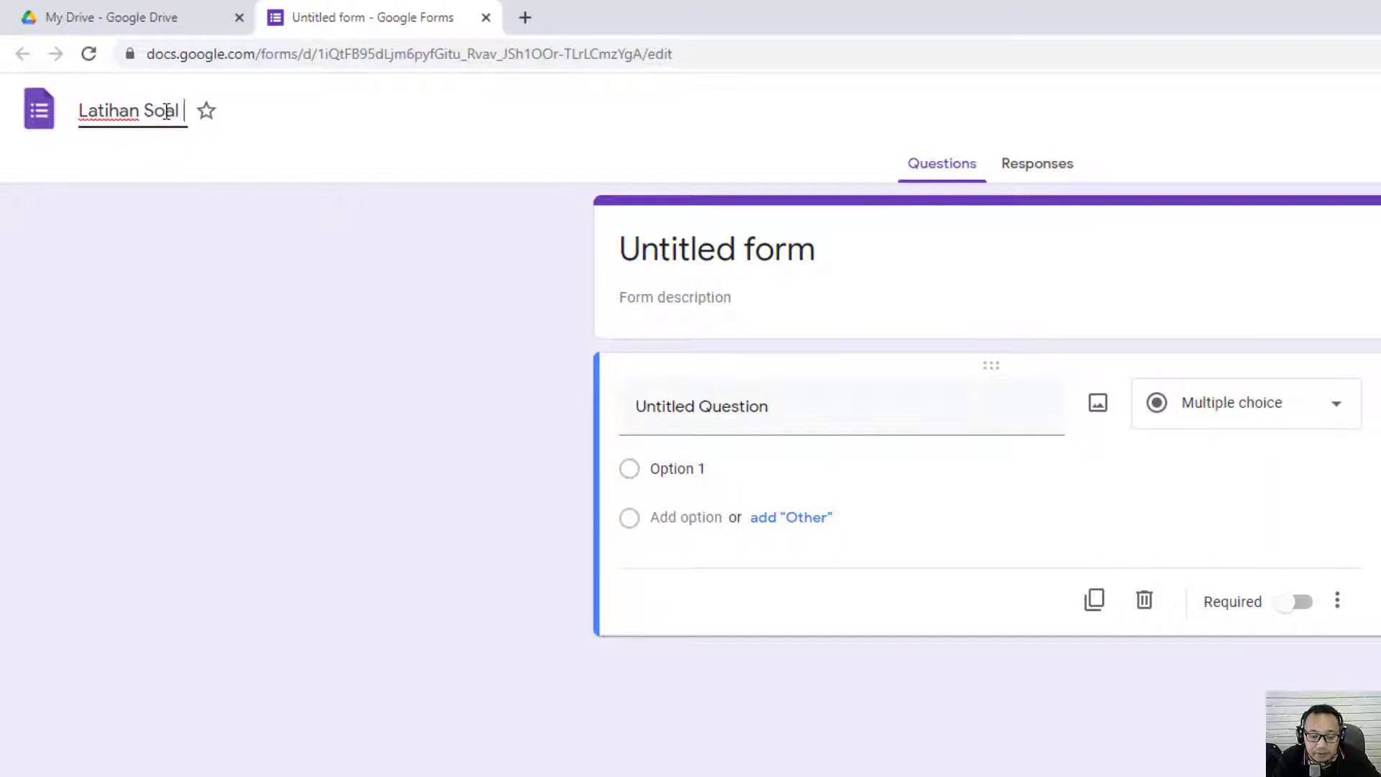
pyautogui.write(' AKM')
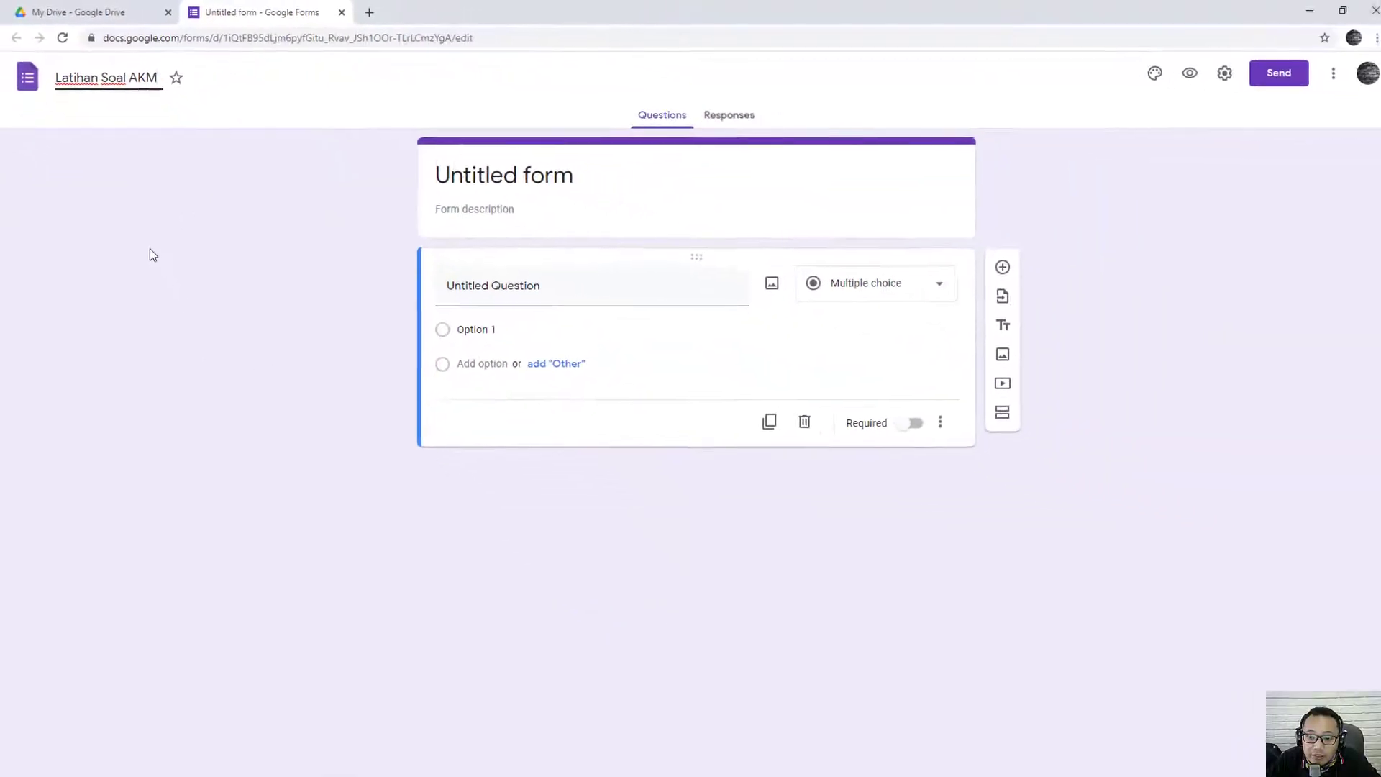
# Step: Enter the form description "Kerjakan soal dengan teliti dan benar!" under the form title
pyautogui.click(507, 209)
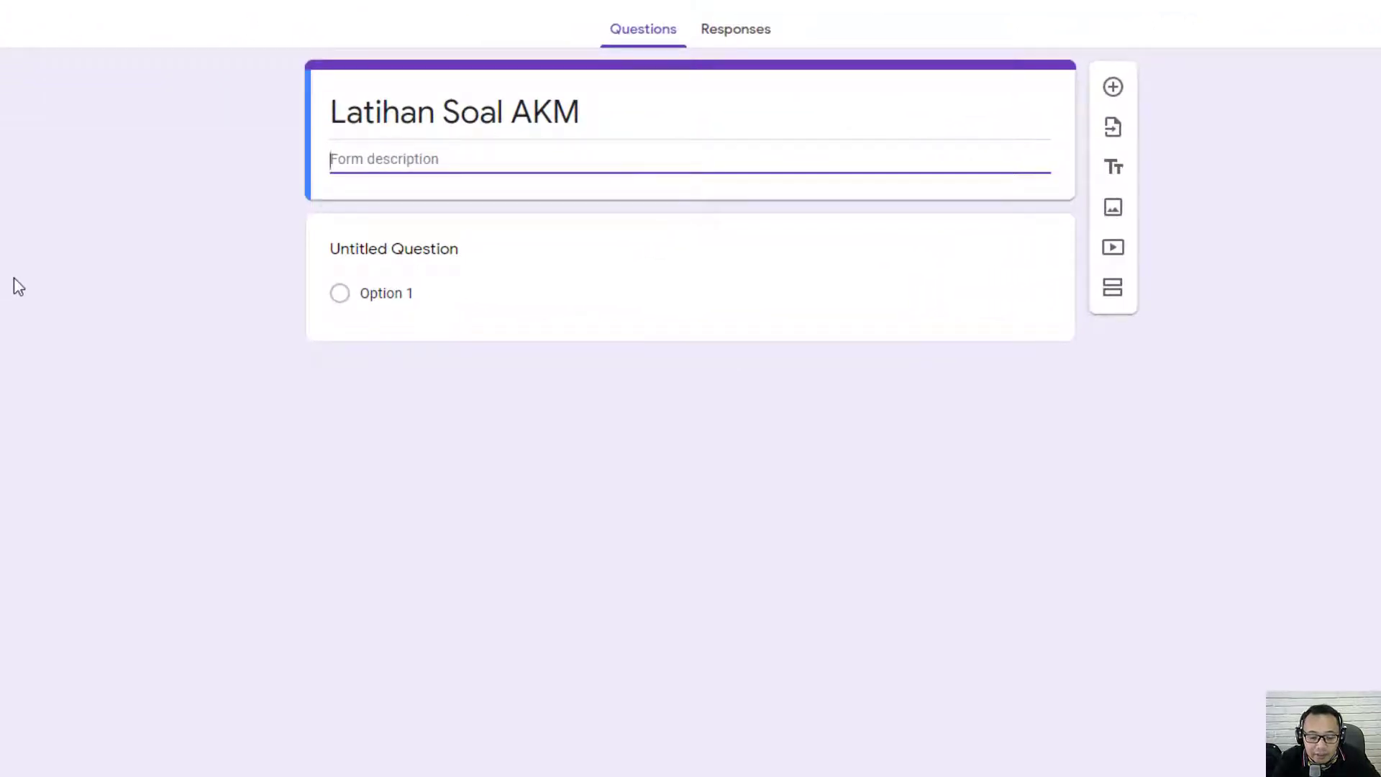
pyautogui.write('Kerjakan soa')
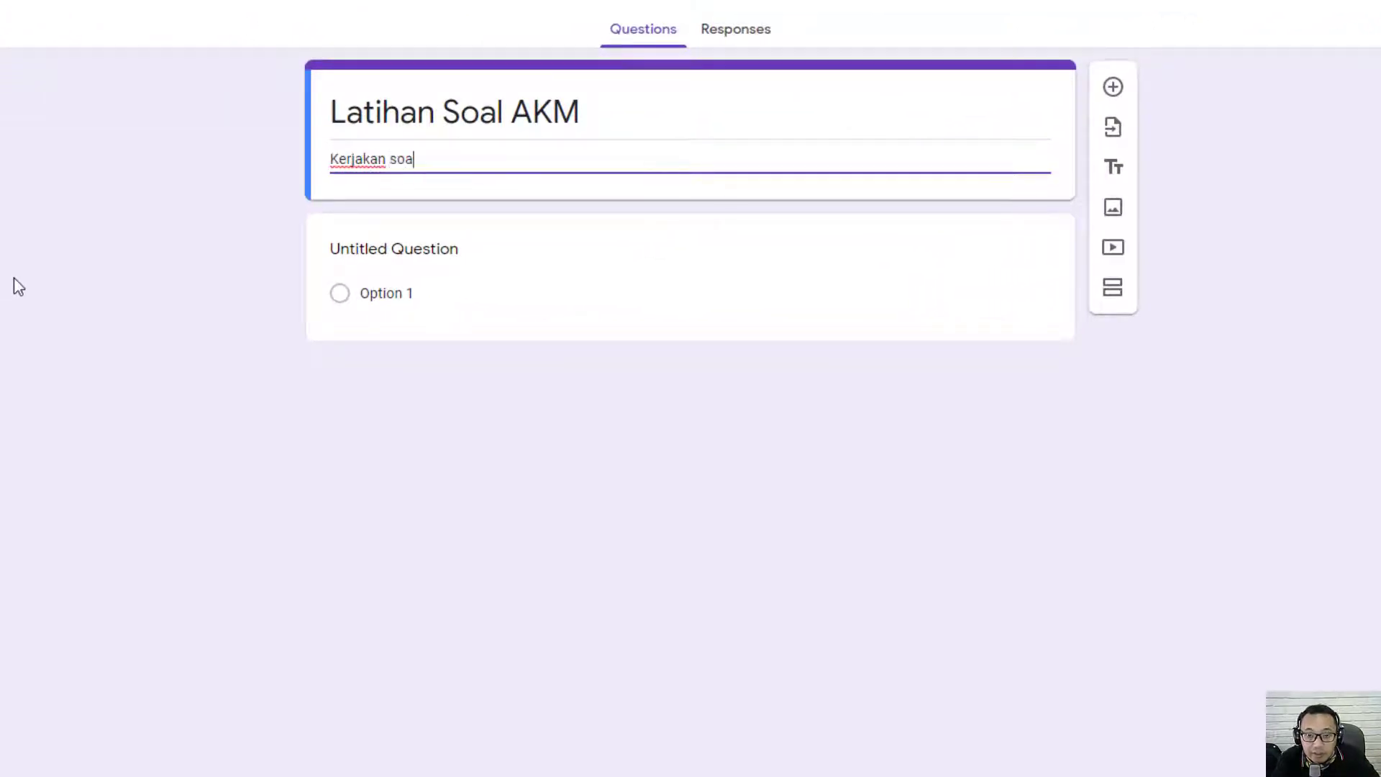
pyautogui.write('l dengan ')
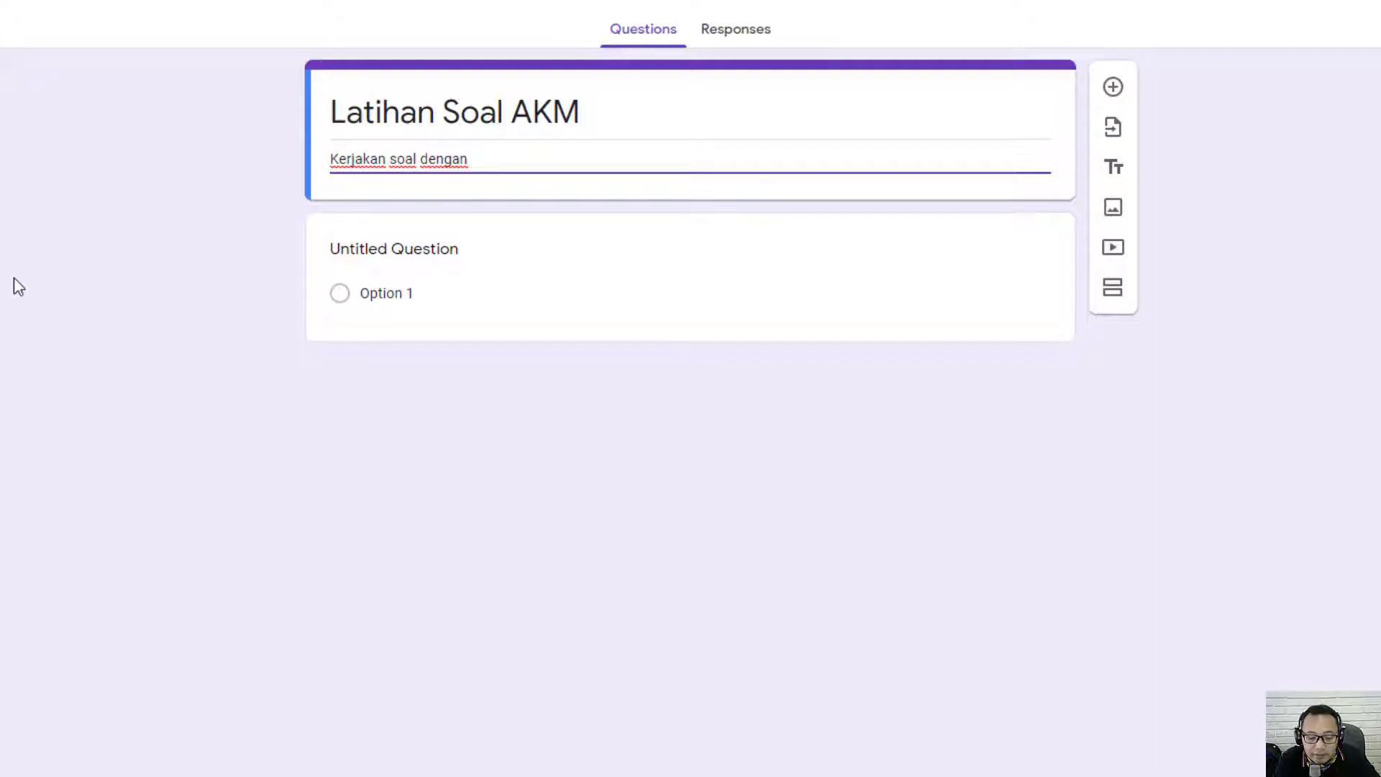
pyautogui.write('benar da')
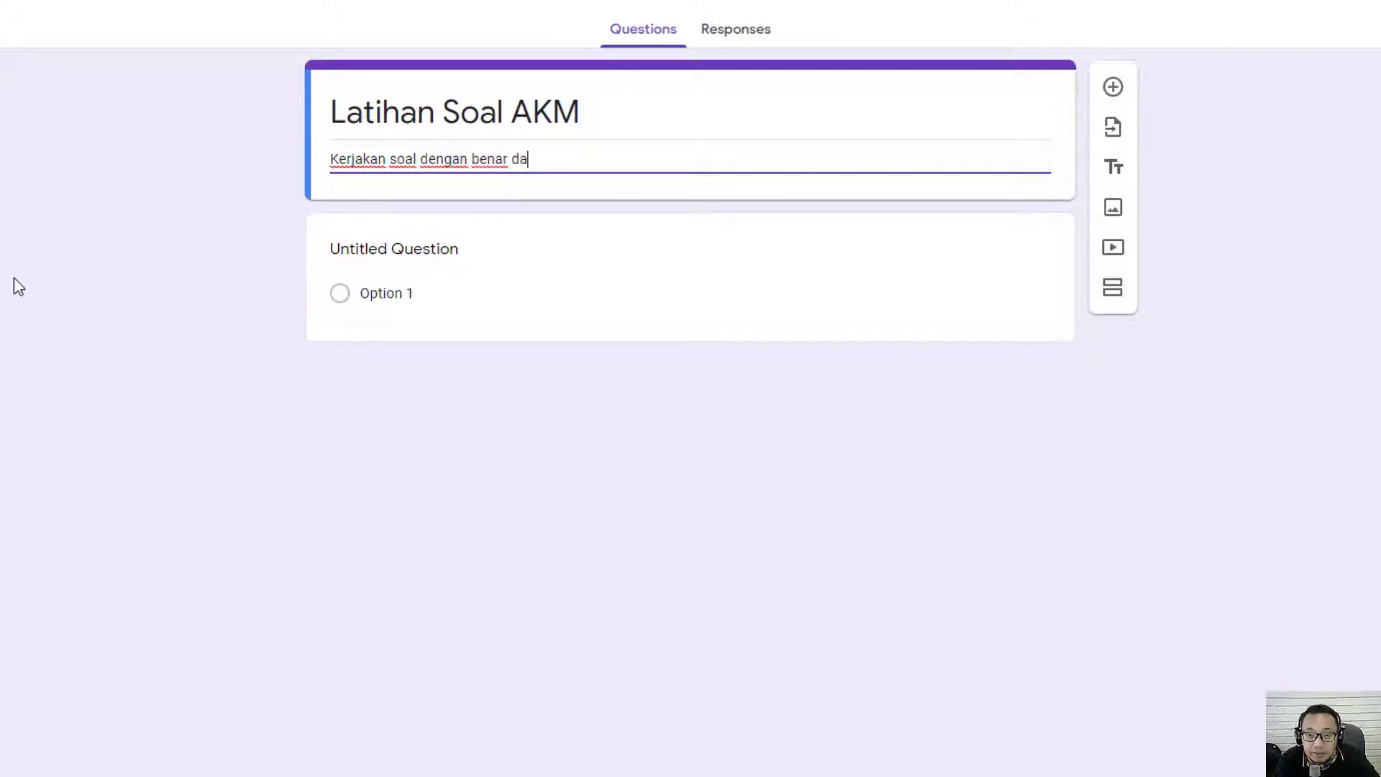
pyautogui.press('BackSpace')
pyautogui.press('BackSpace')
pyautogui.press('BackSpace')
pyautogui.press('BackSpace')
pyautogui.press('BackSpace')
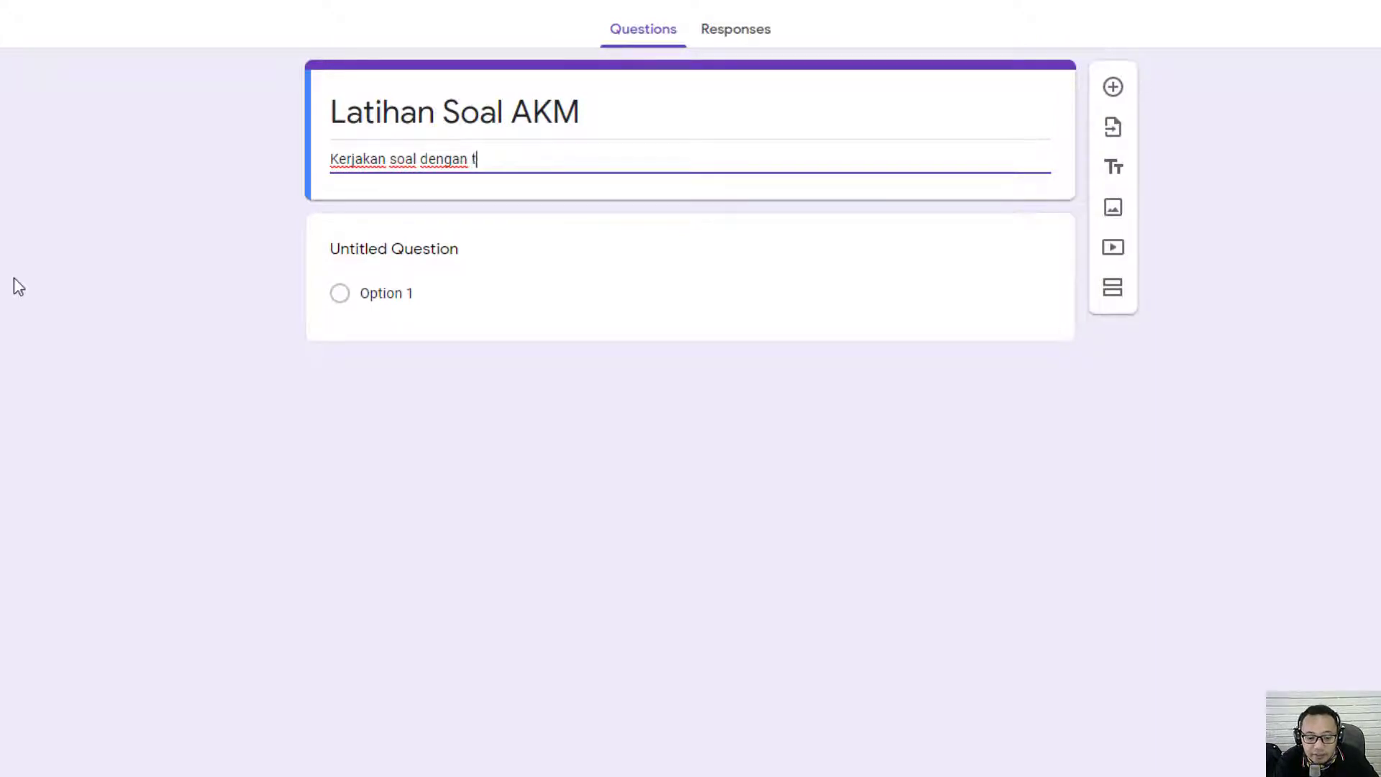
pyautogui.write('teliti dan be')
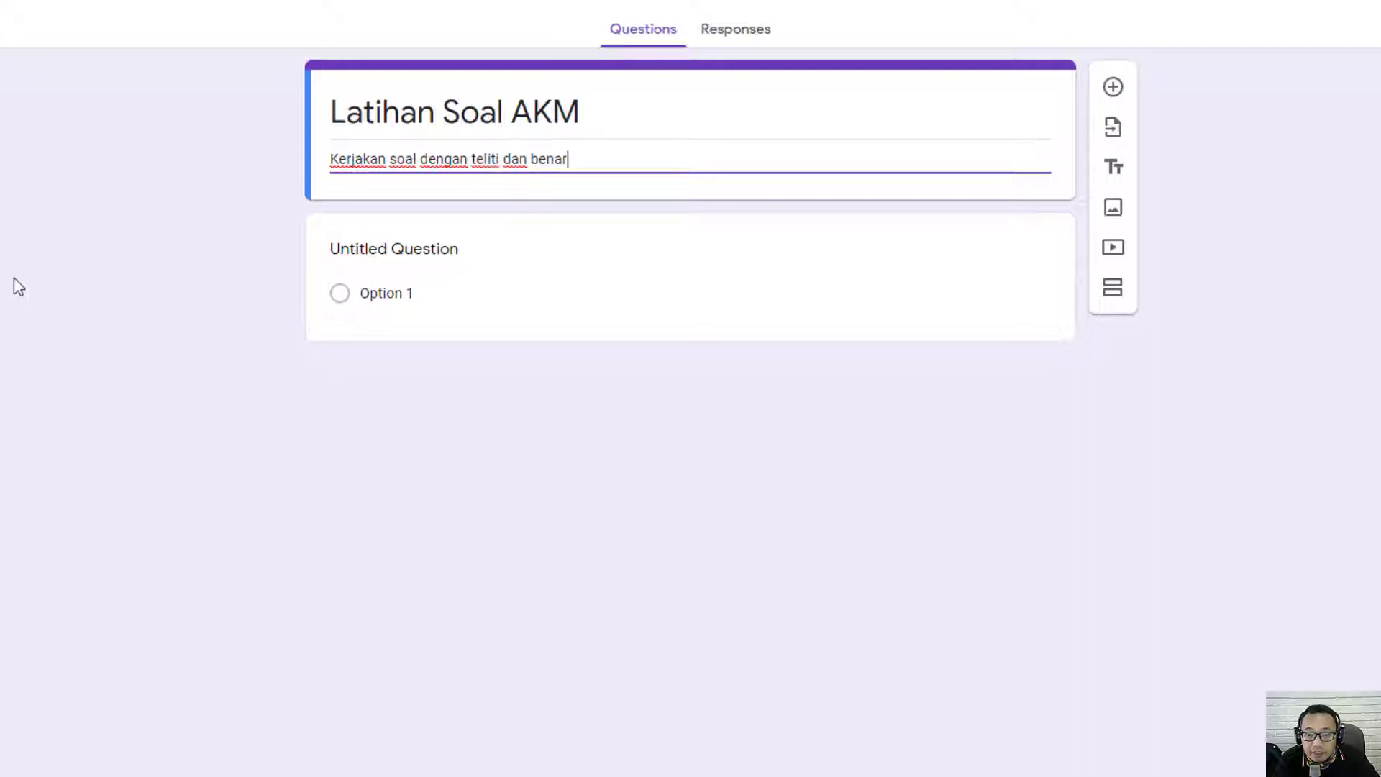
pyautogui.write('nar!')
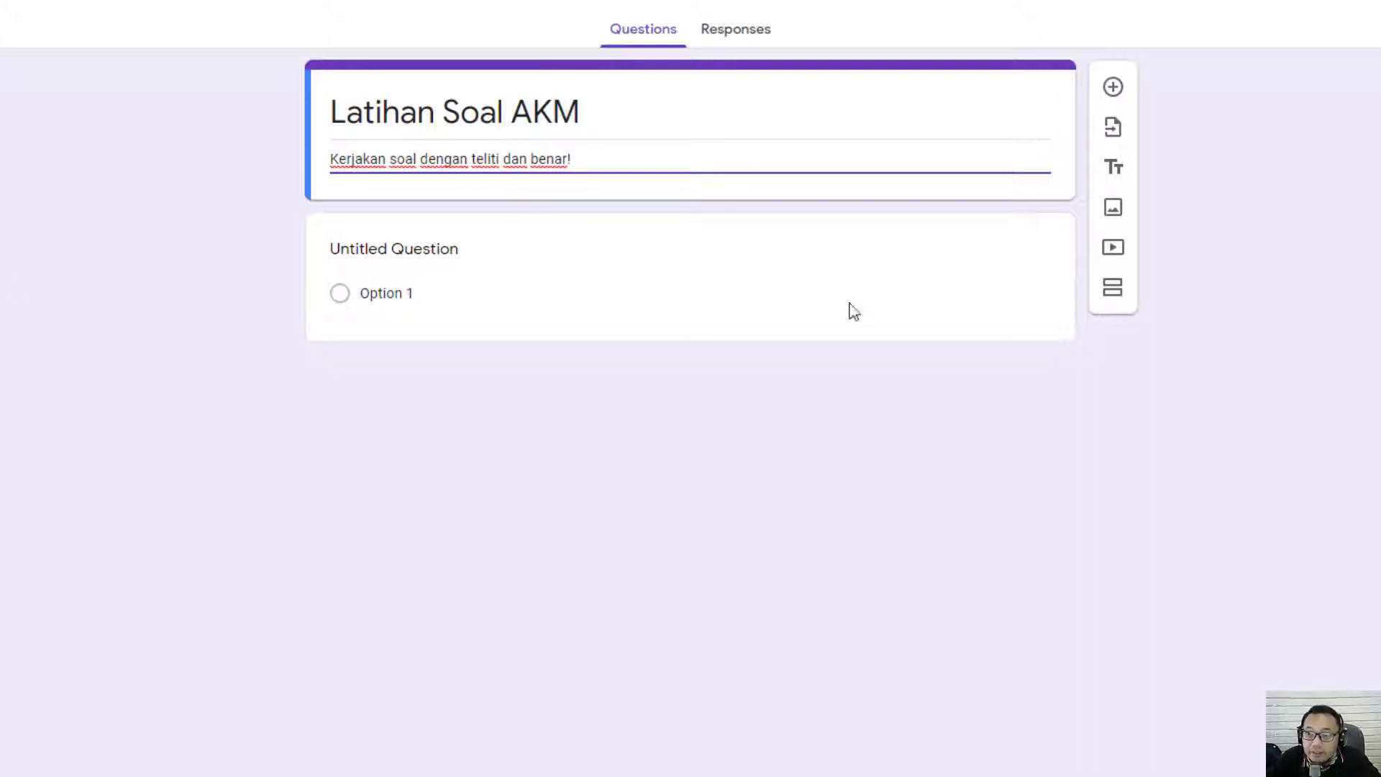
pyautogui.click(1288, 247)
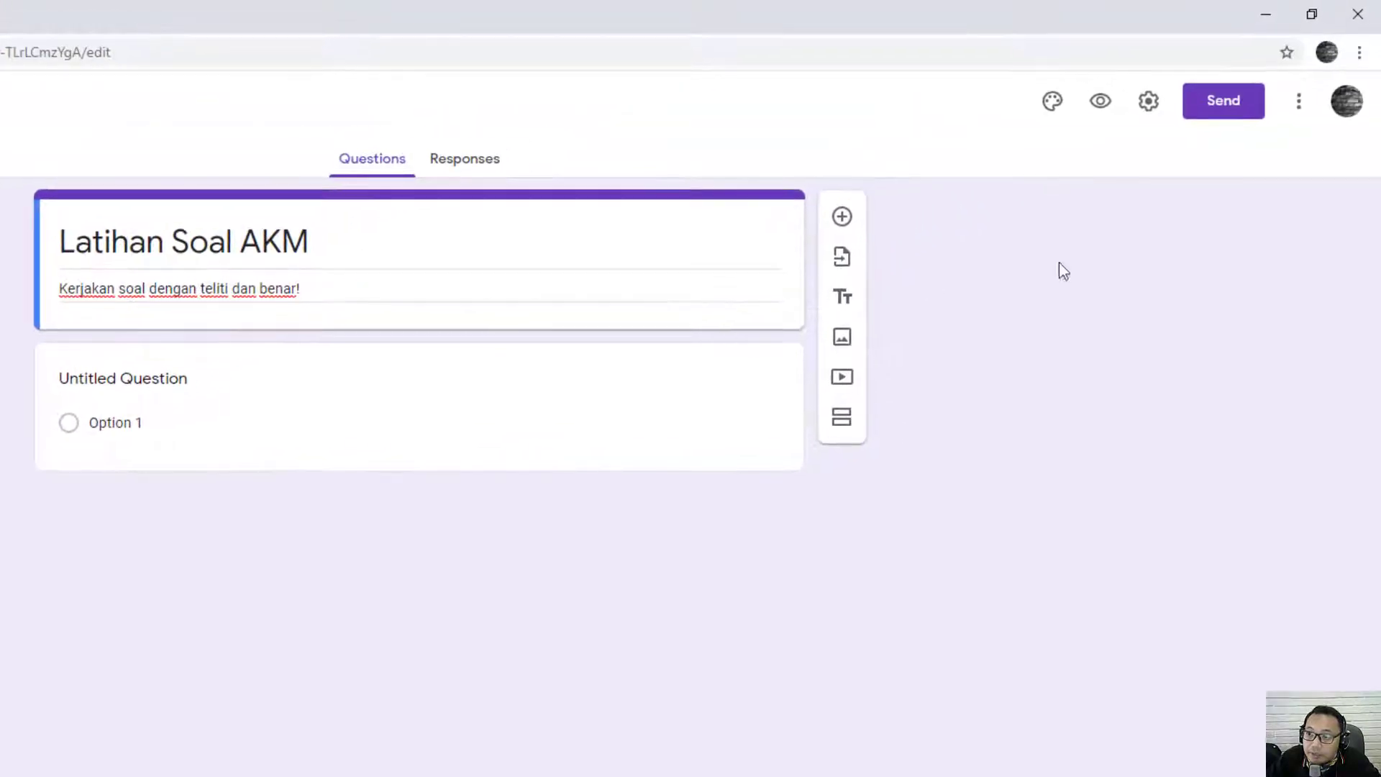
# Step: Upload "Contoh Banner Soal untuk AKM.png" from the Downloads folder as the form's header image
pyautogui.click(1052, 108)
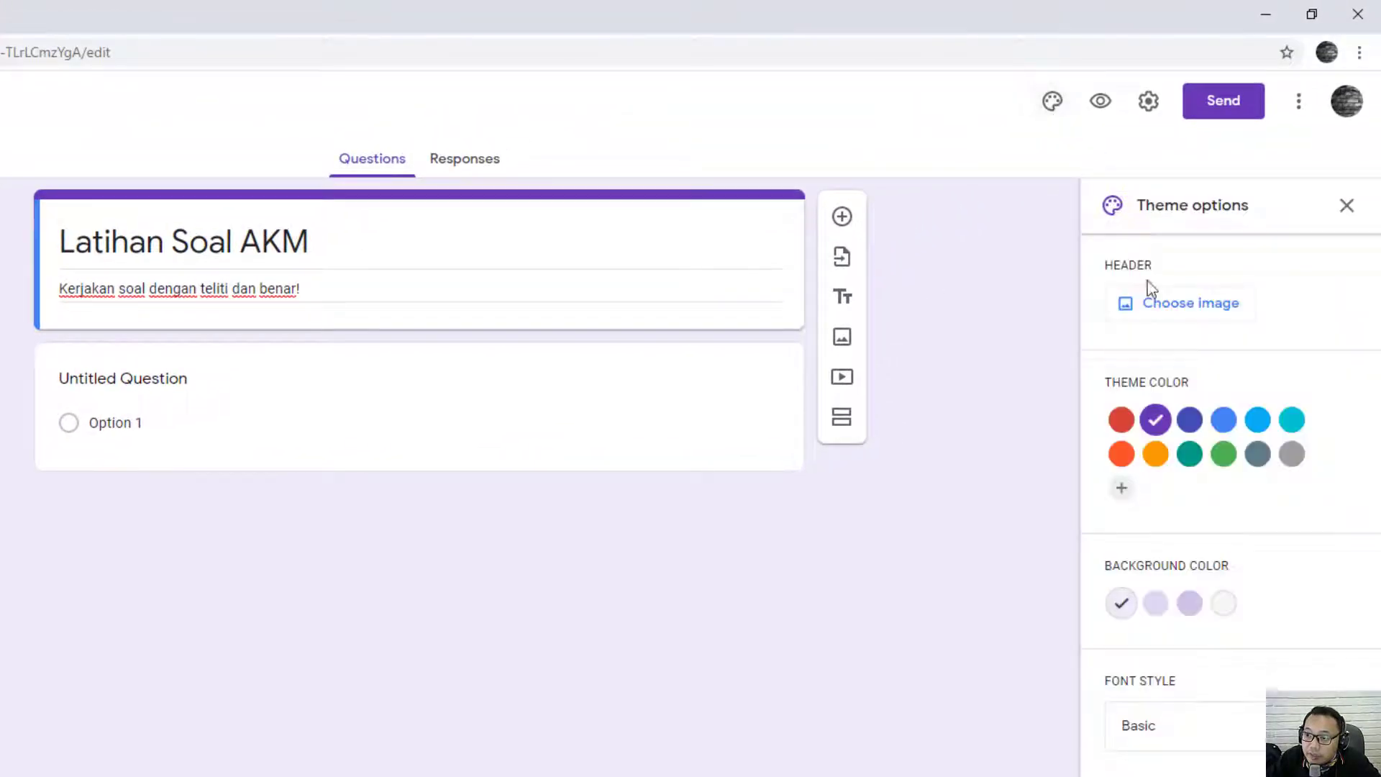
pyautogui.click(1217, 307)
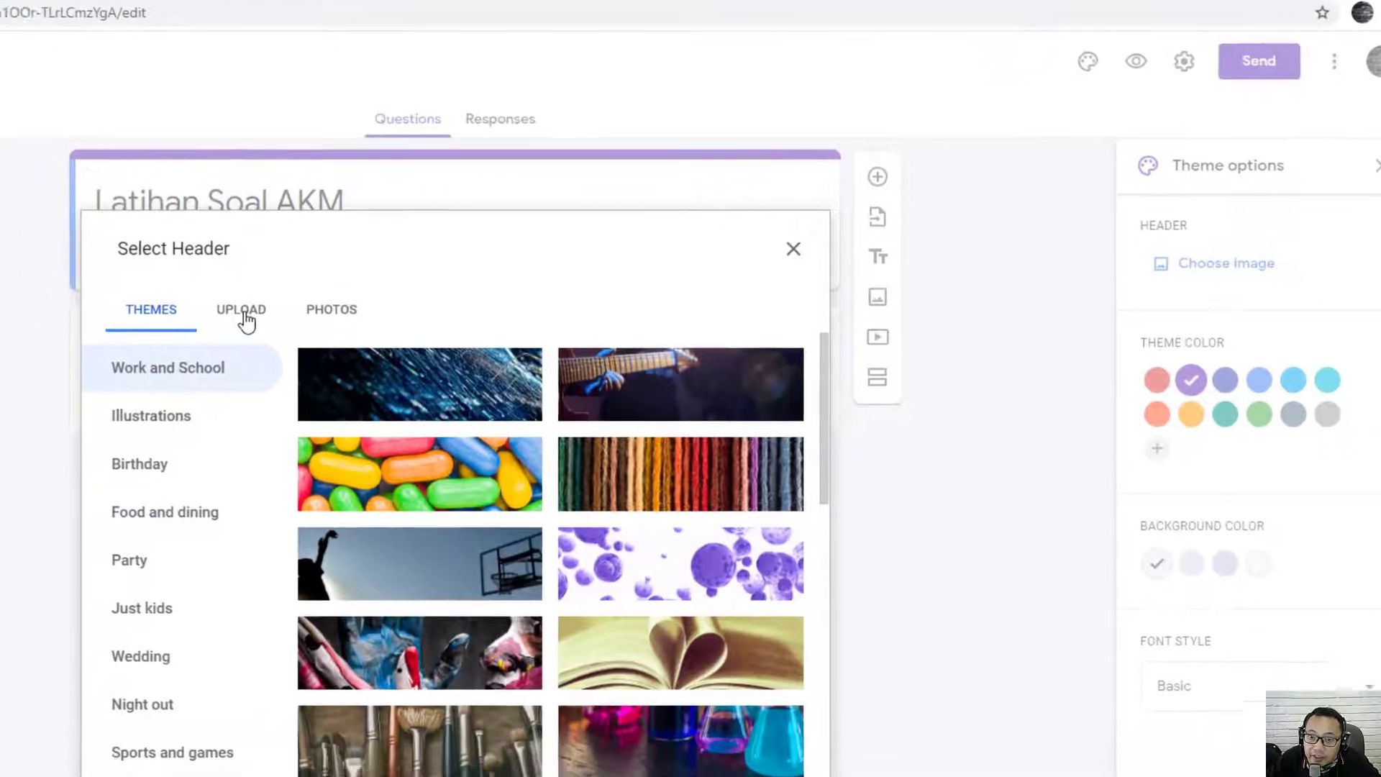
pyautogui.click(208, 352)
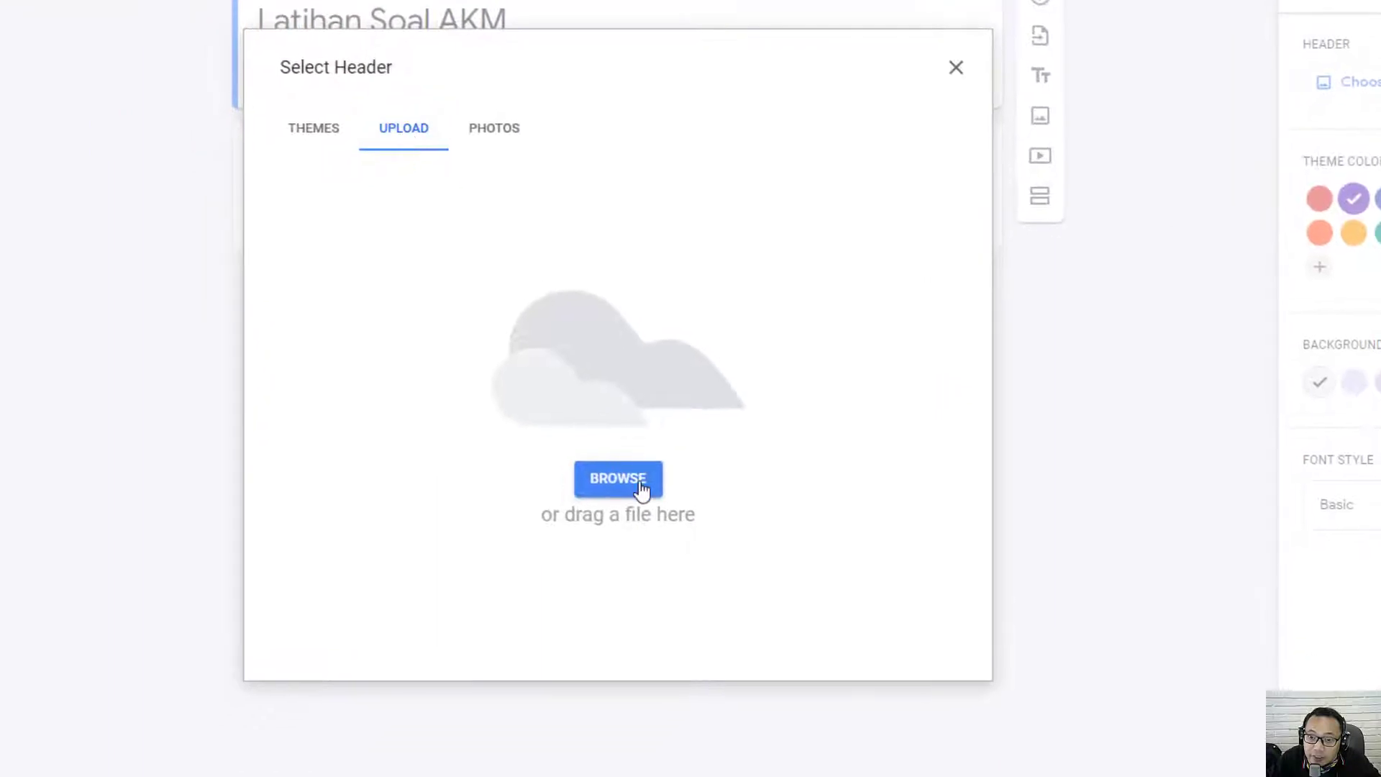
pyautogui.click(642, 491)
pyautogui.click(257, 259)
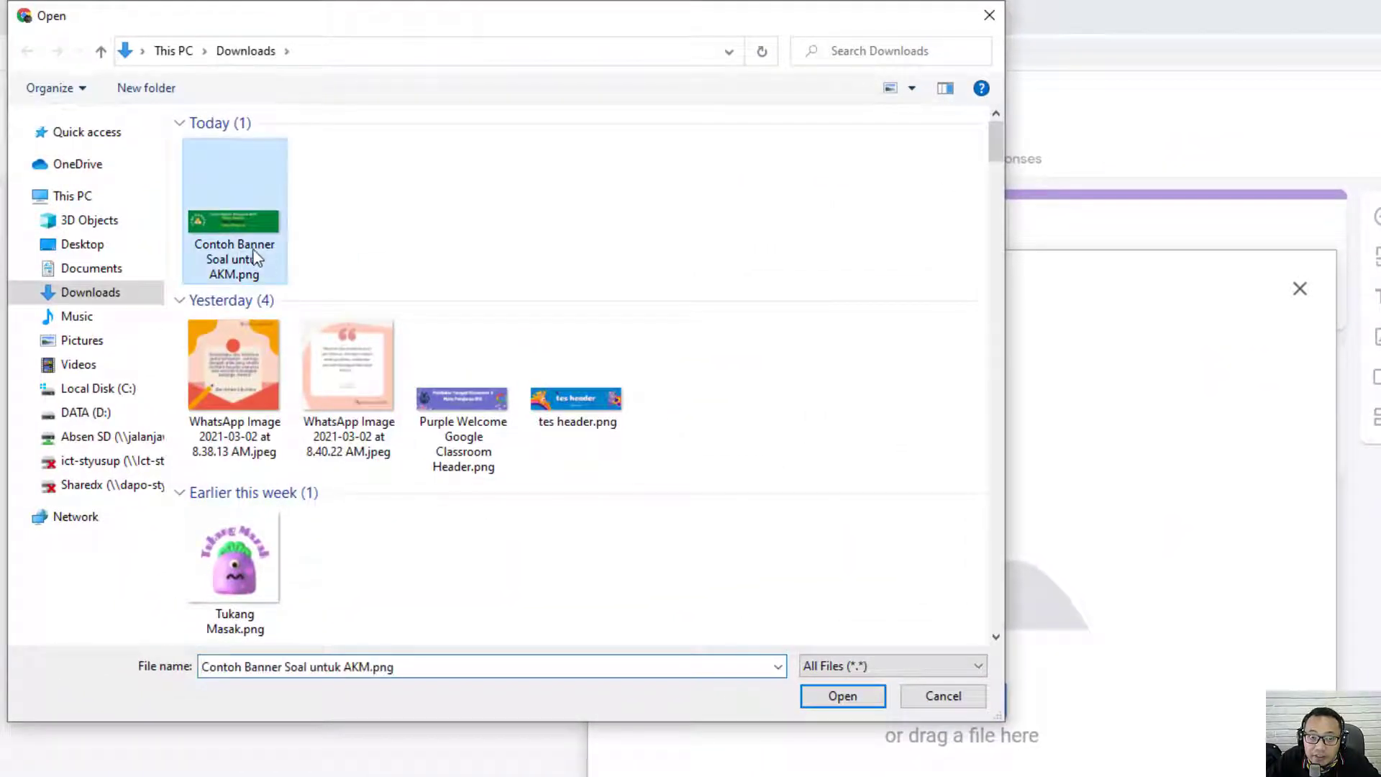
pyautogui.click(836, 696)
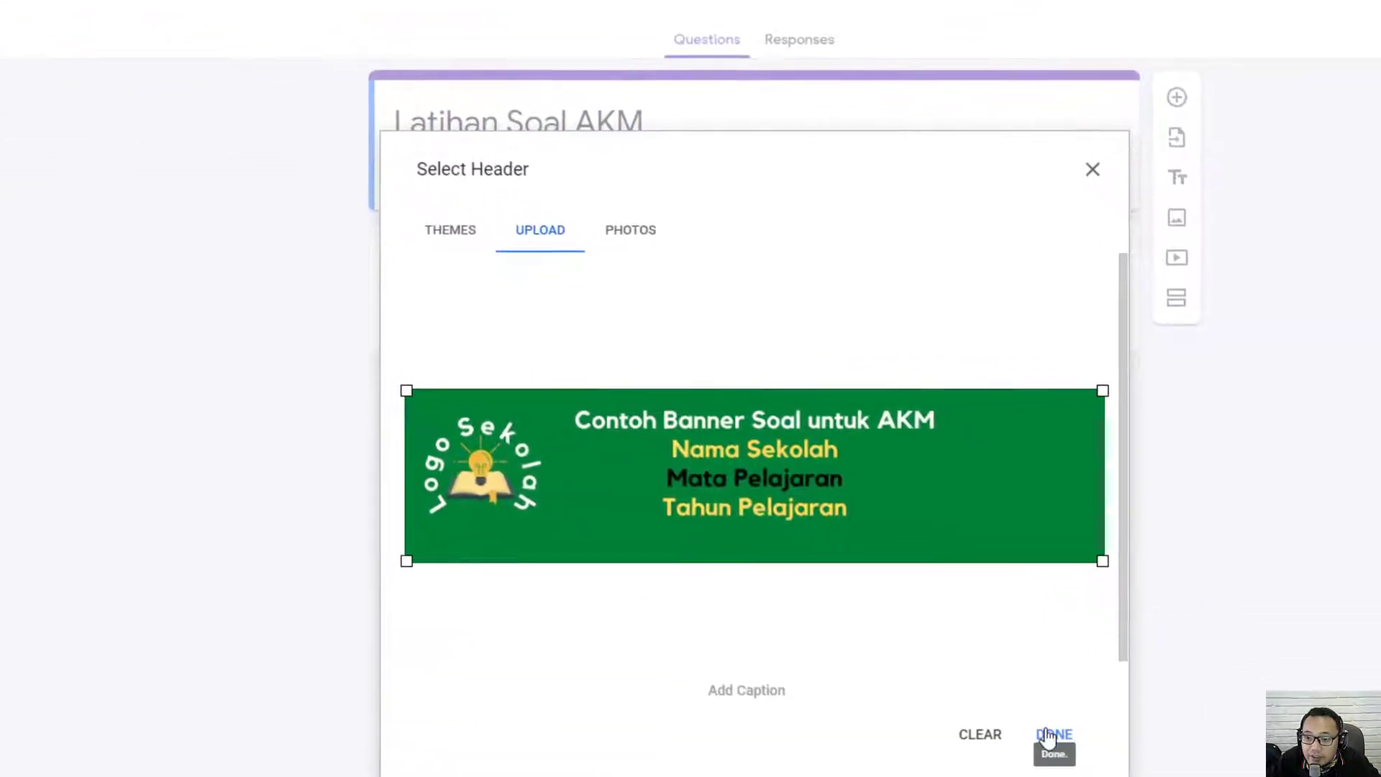
pyautogui.click(1054, 734)
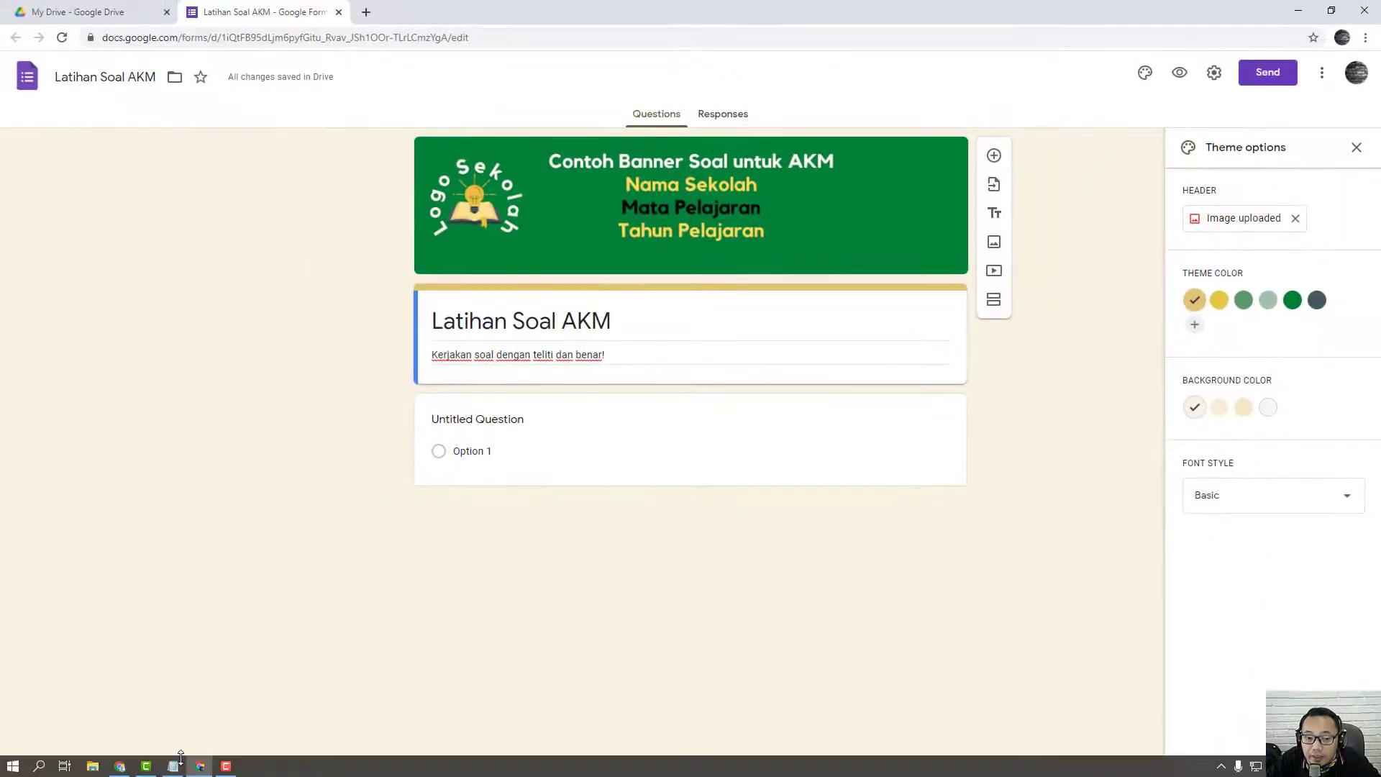
# Step: Switch to the Notepad notes, review the listed AKM question types, and return to the form
pyautogui.click(175, 763)
pyautogui.moveTo(1030, 224); pyautogui.dragTo(679, 167)
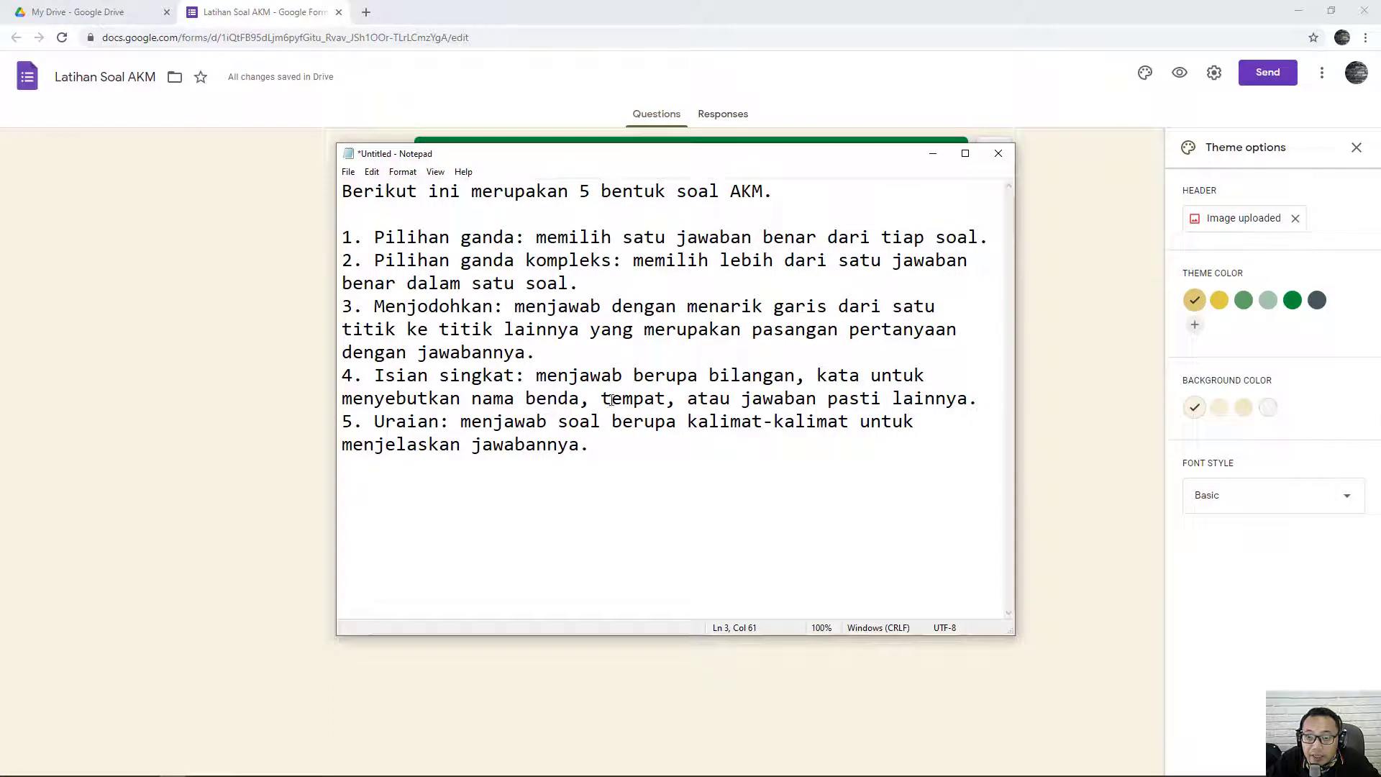
pyautogui.moveTo(343, 238); pyautogui.dragTo(612, 261)
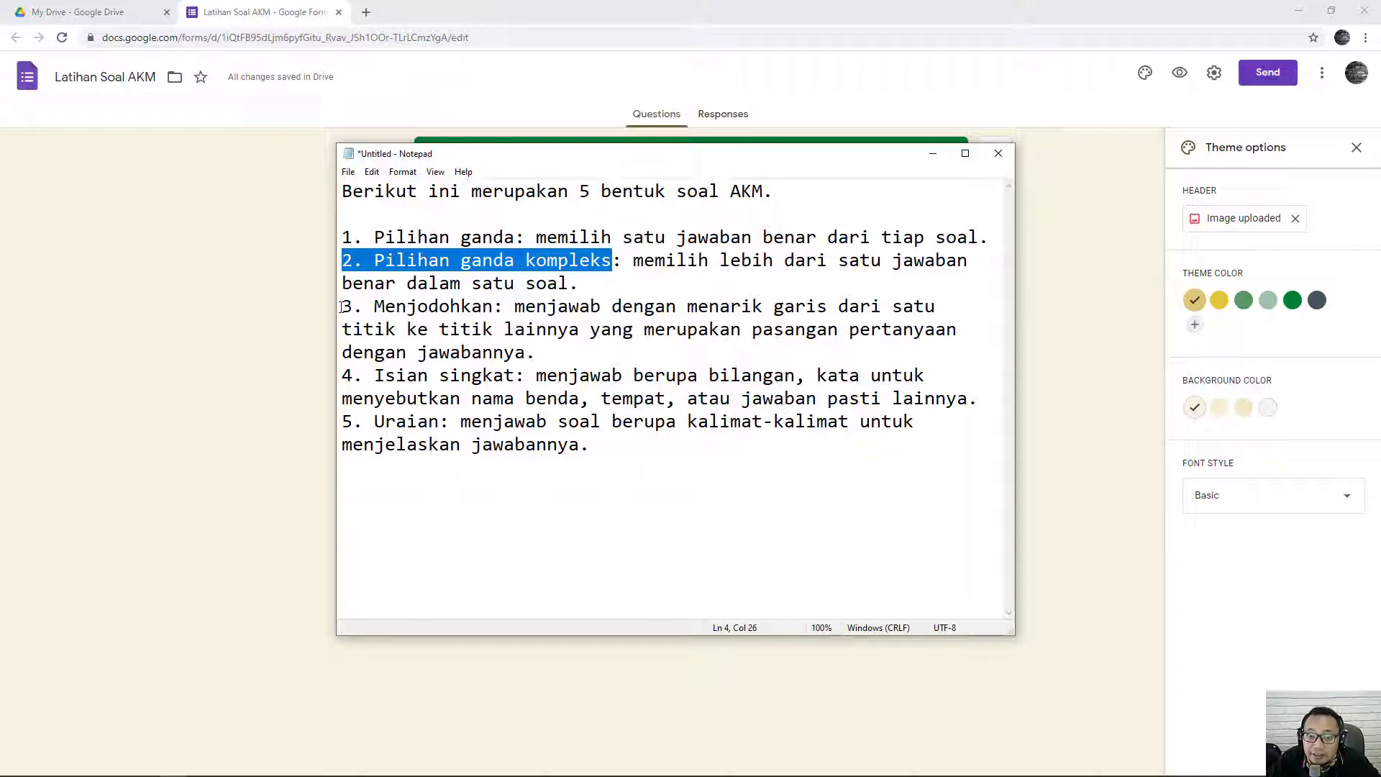
pyautogui.moveTo(342, 308); pyautogui.dragTo(497, 307)
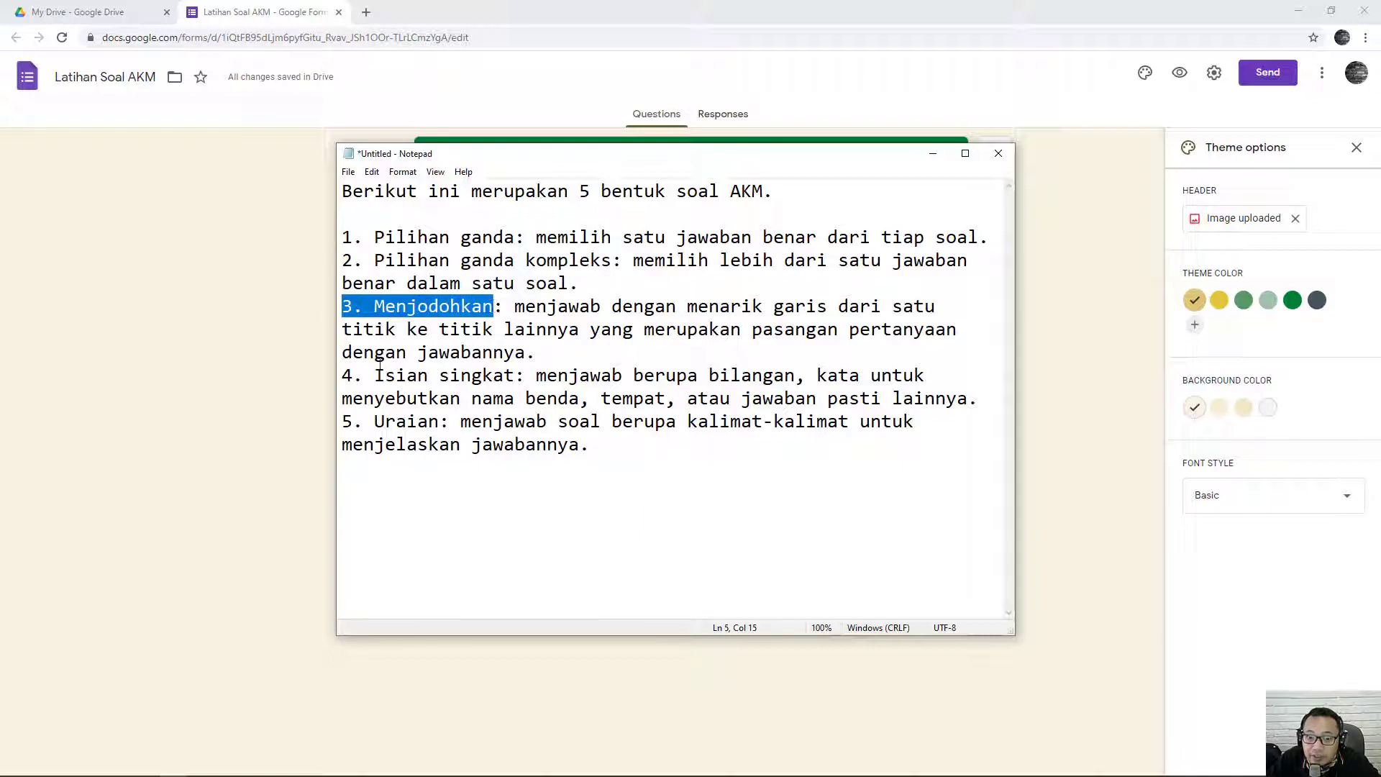
pyautogui.moveTo(344, 374); pyautogui.dragTo(511, 381)
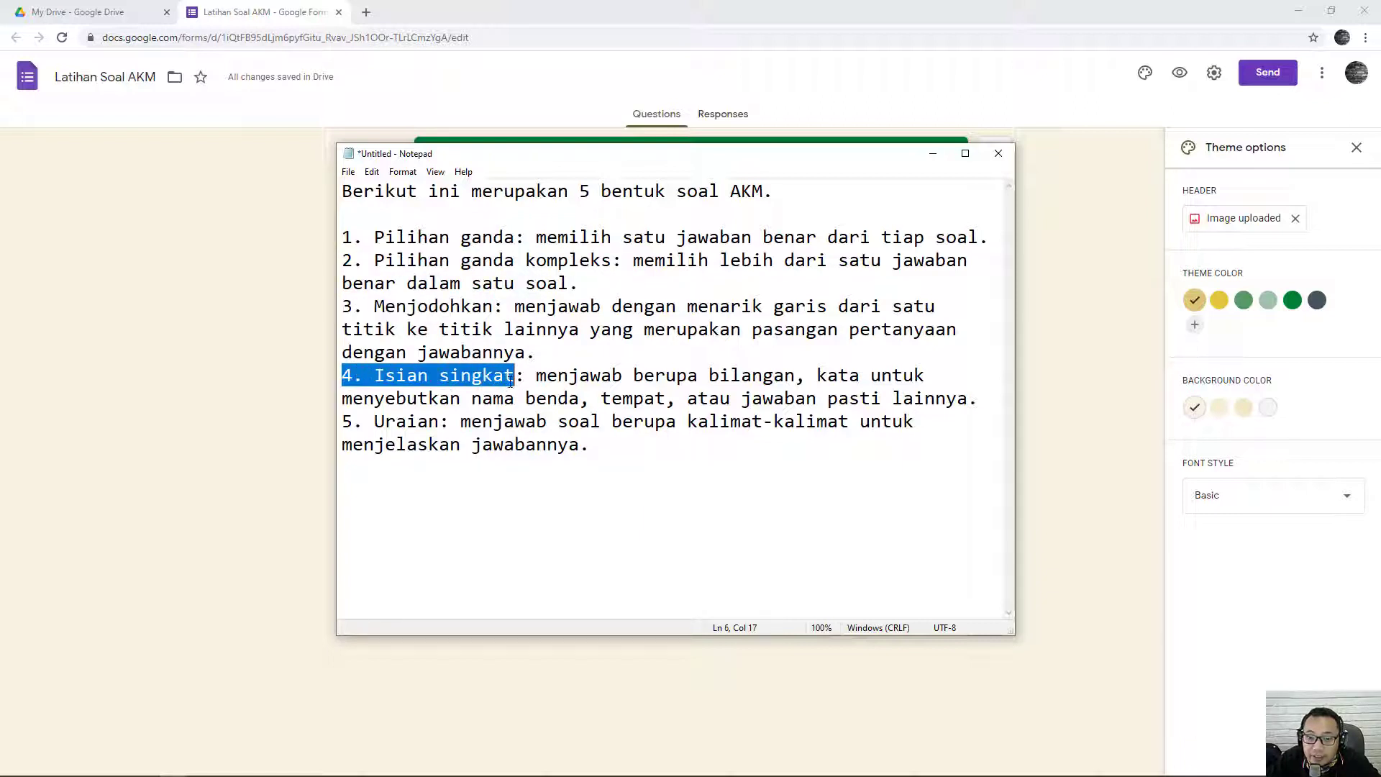
pyautogui.moveTo(344, 423); pyautogui.dragTo(441, 423)
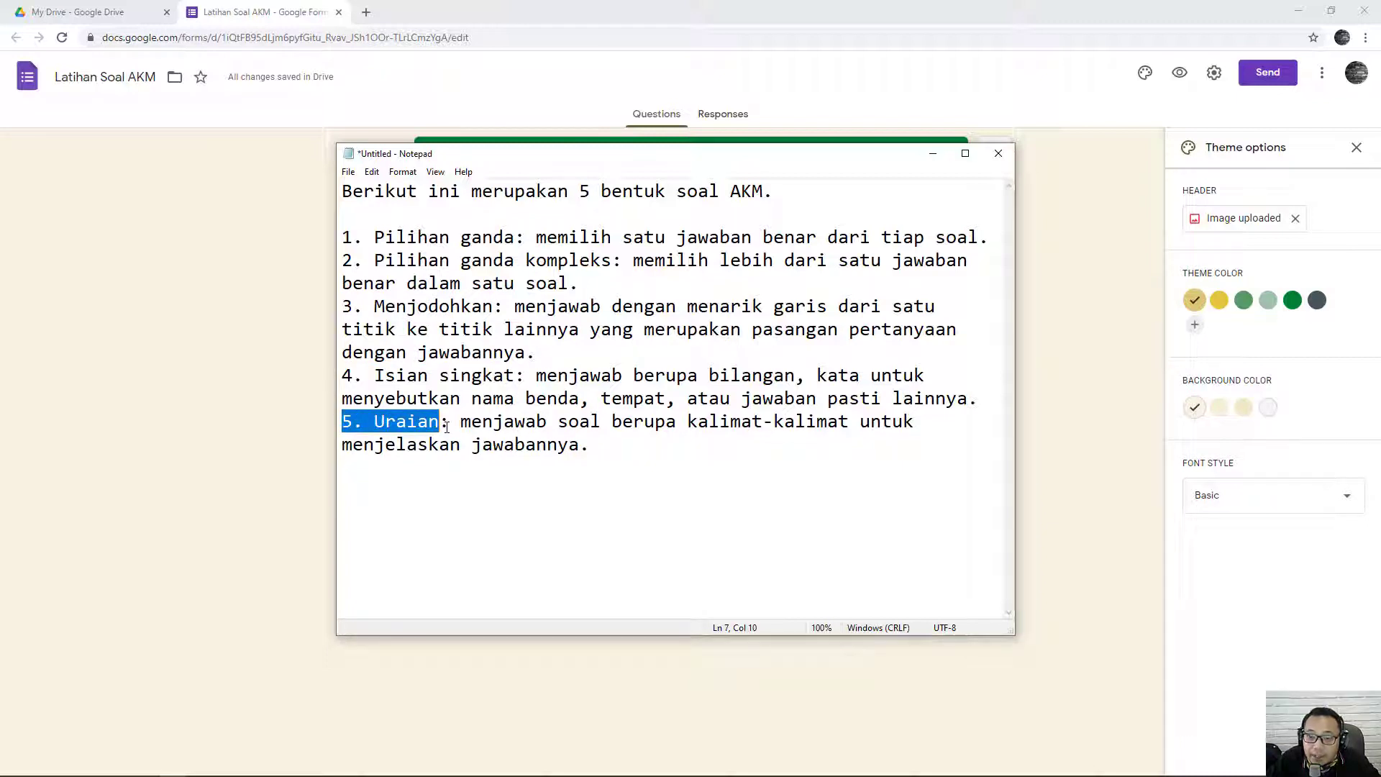
pyautogui.hotkey('alt', 'Tab')
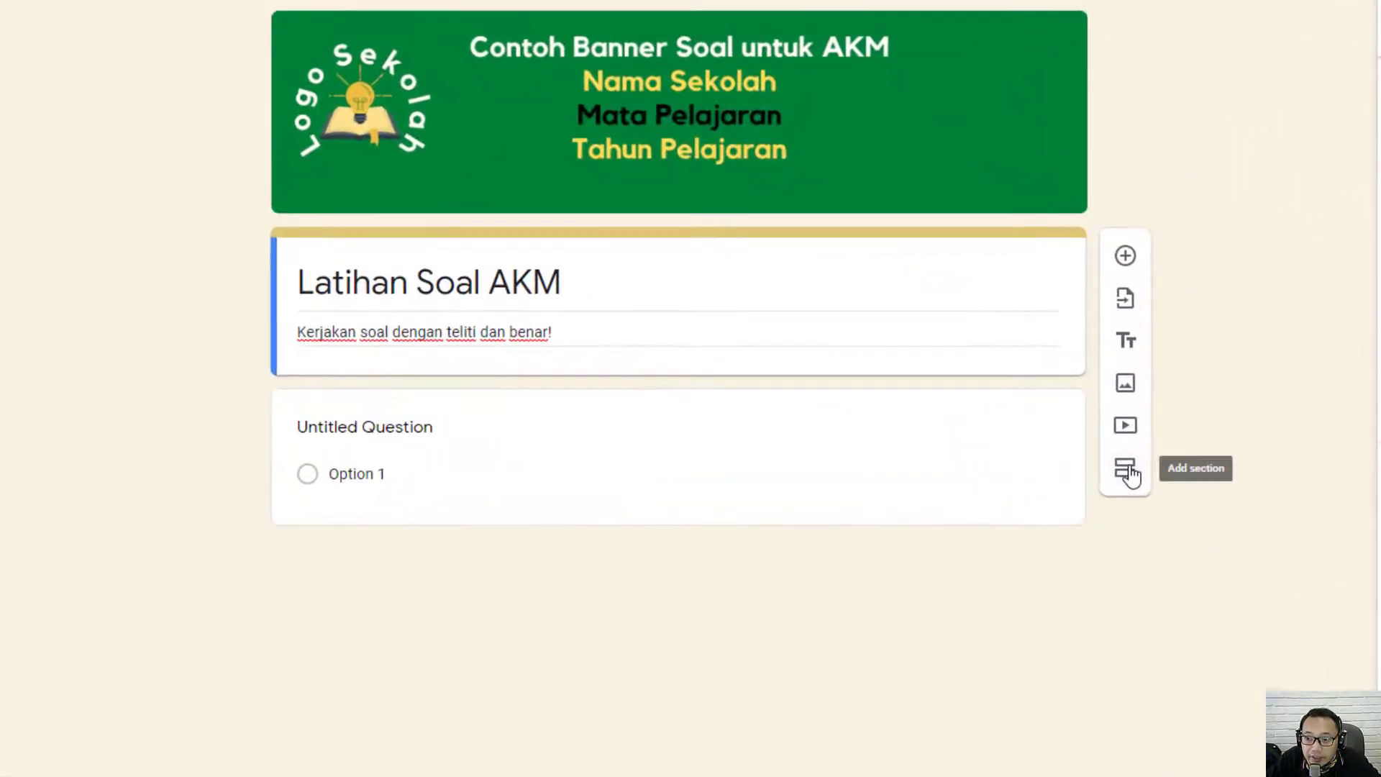
# Step: Add a second section below the form description and title it "Indentitas Peserta Didik"
pyautogui.click(1126, 471)
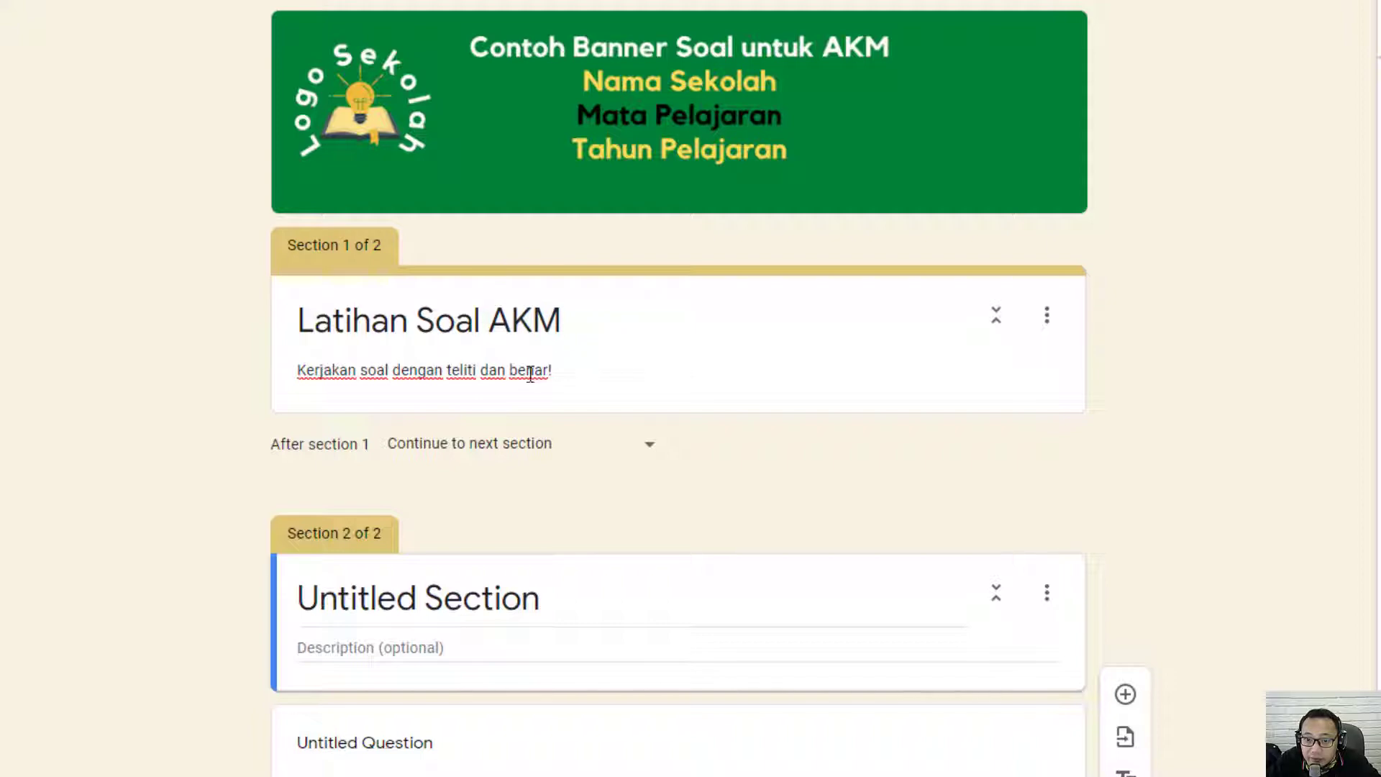
pyautogui.click(562, 610)
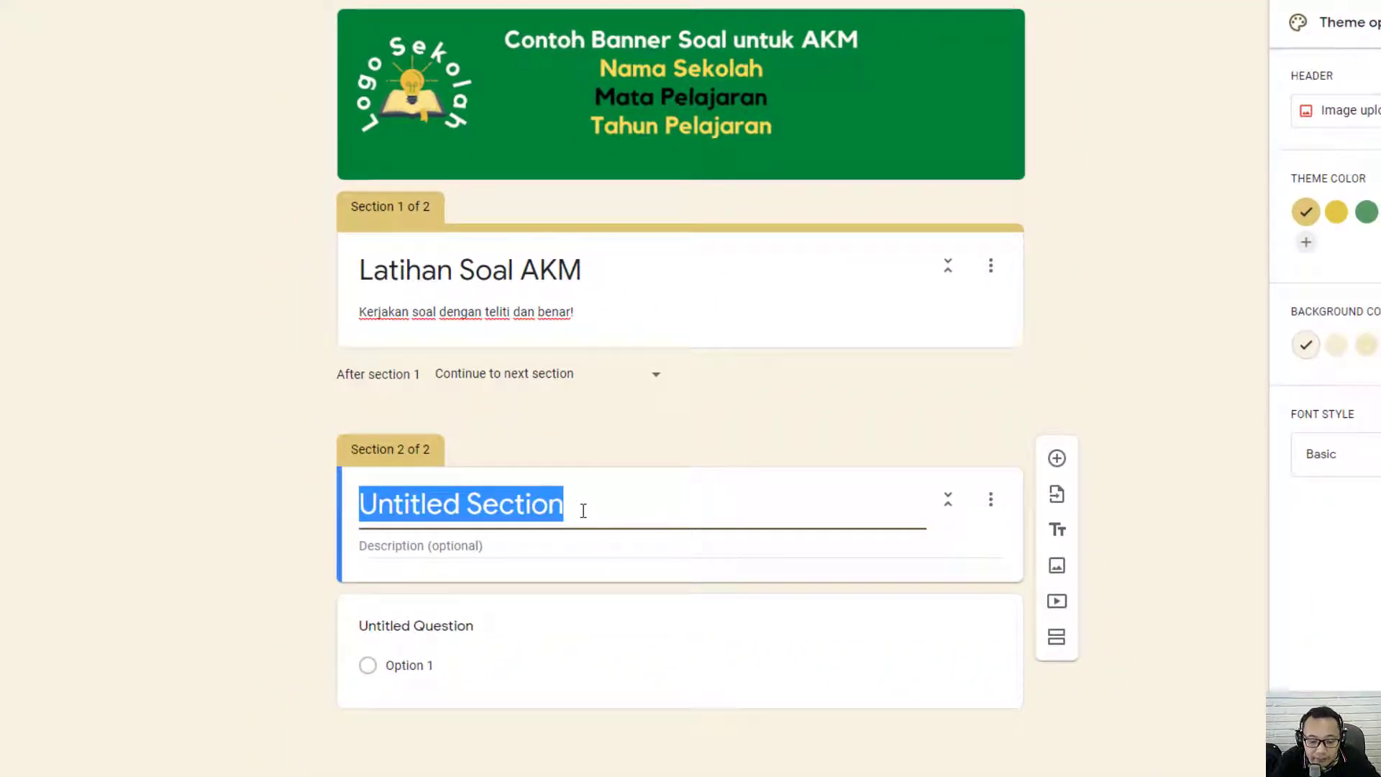
pyautogui.write('Indentita')
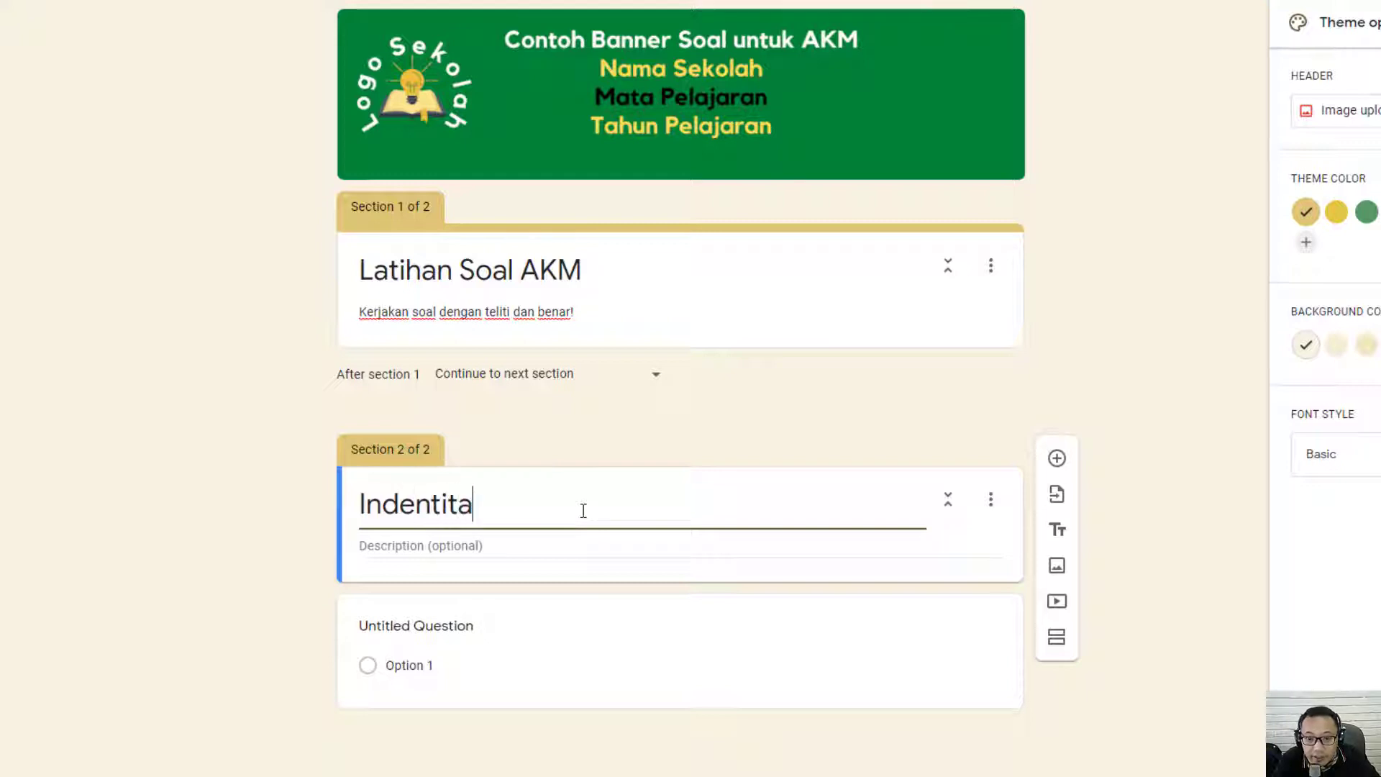
pyautogui.write('s Peserta Didik')
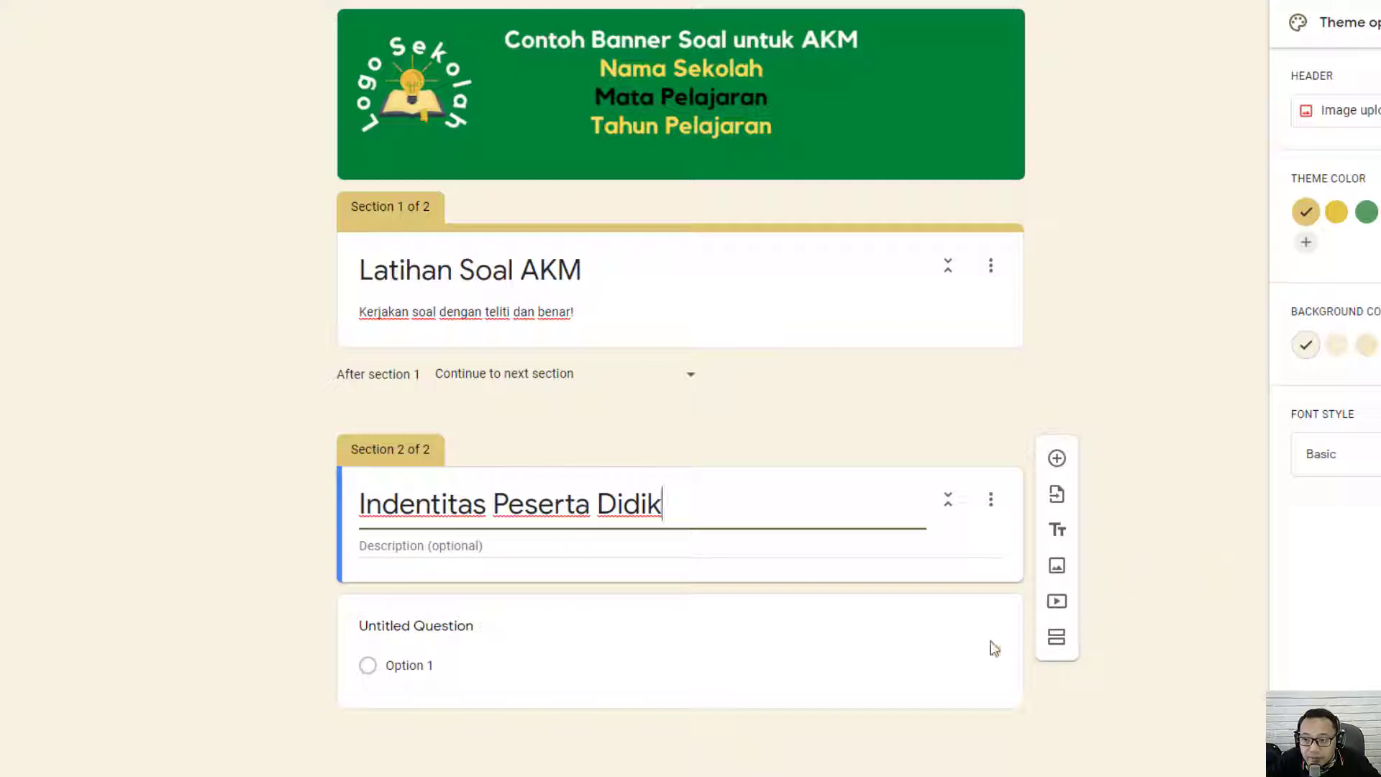
# Step: Title the first question under "Indentitas Peserta Didik" "Nama Lengkap", as a short-answer question, and make it required
pyautogui.click(485, 629)
pyautogui.write('Nama L')
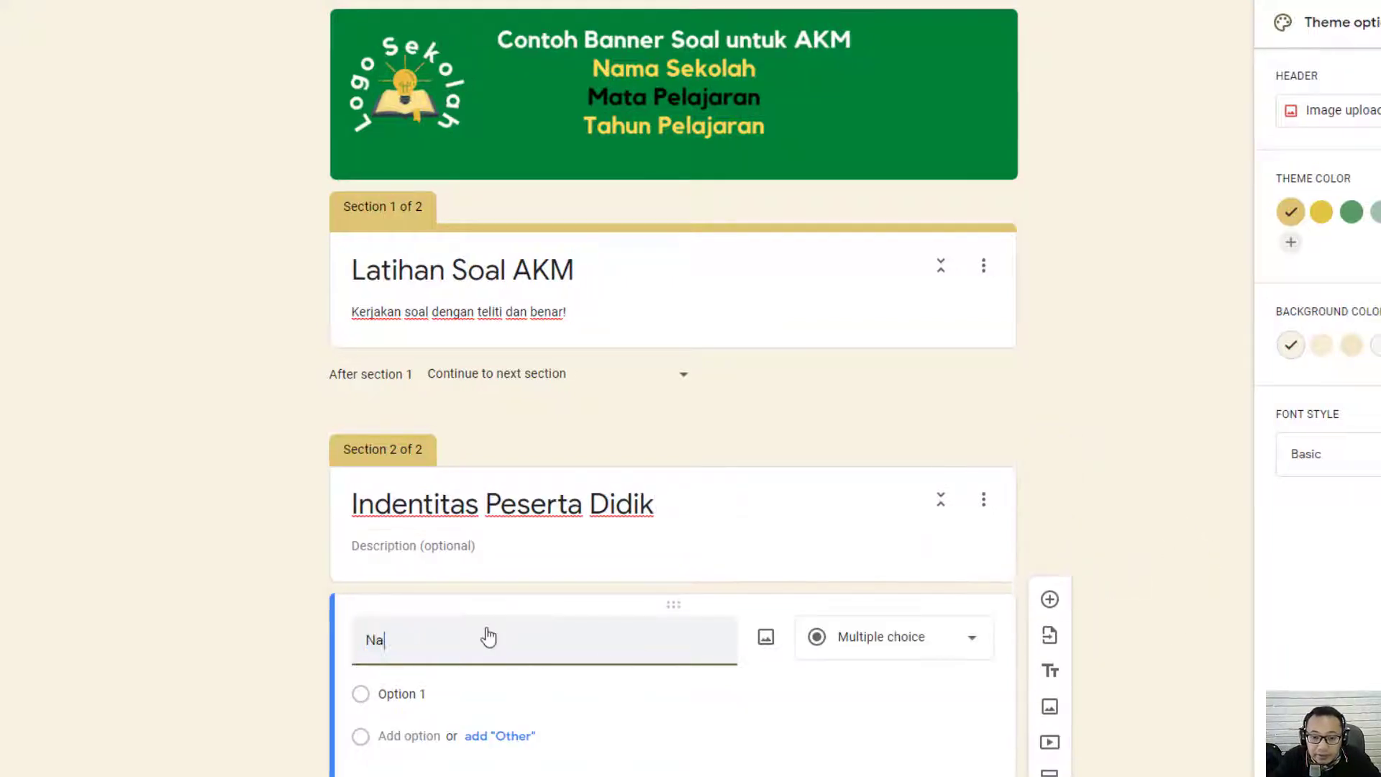
pyautogui.write('engkap')
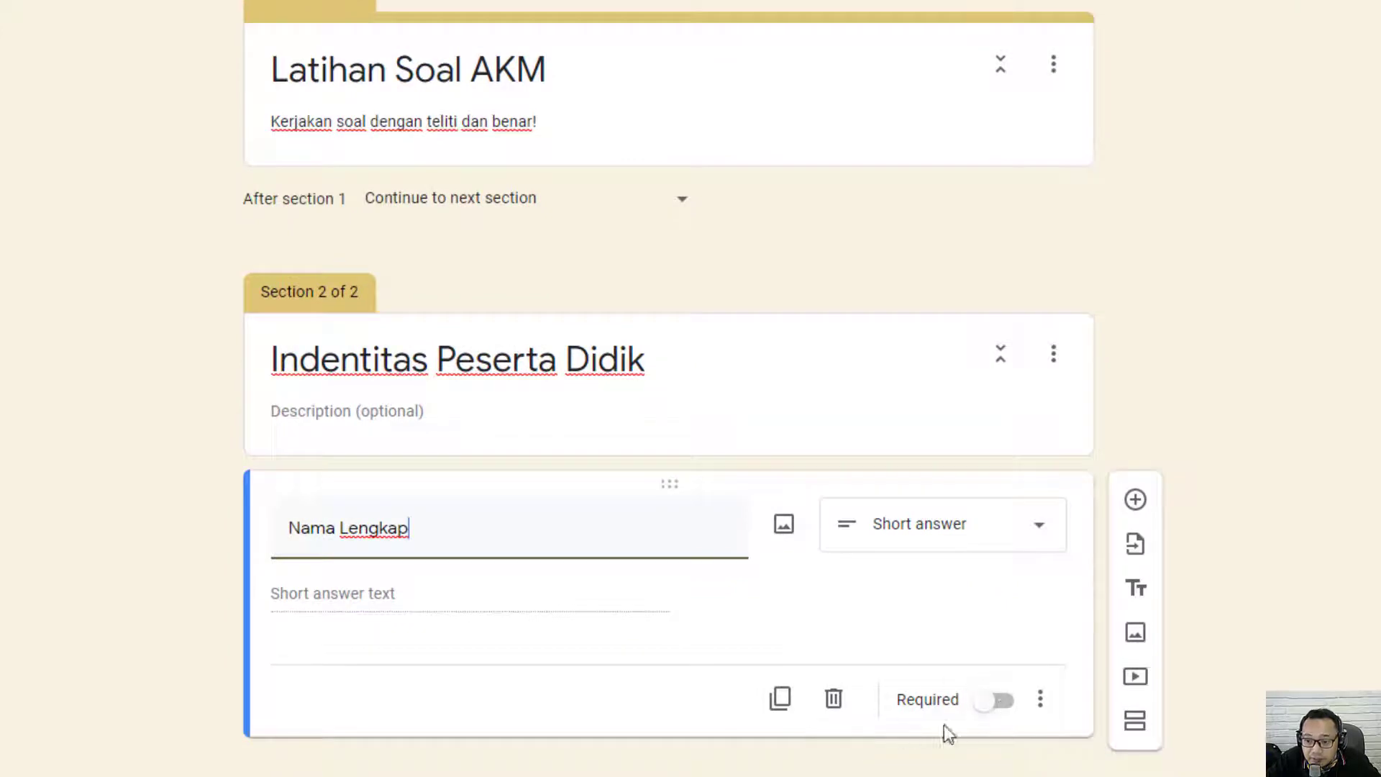
pyautogui.click(1007, 712)
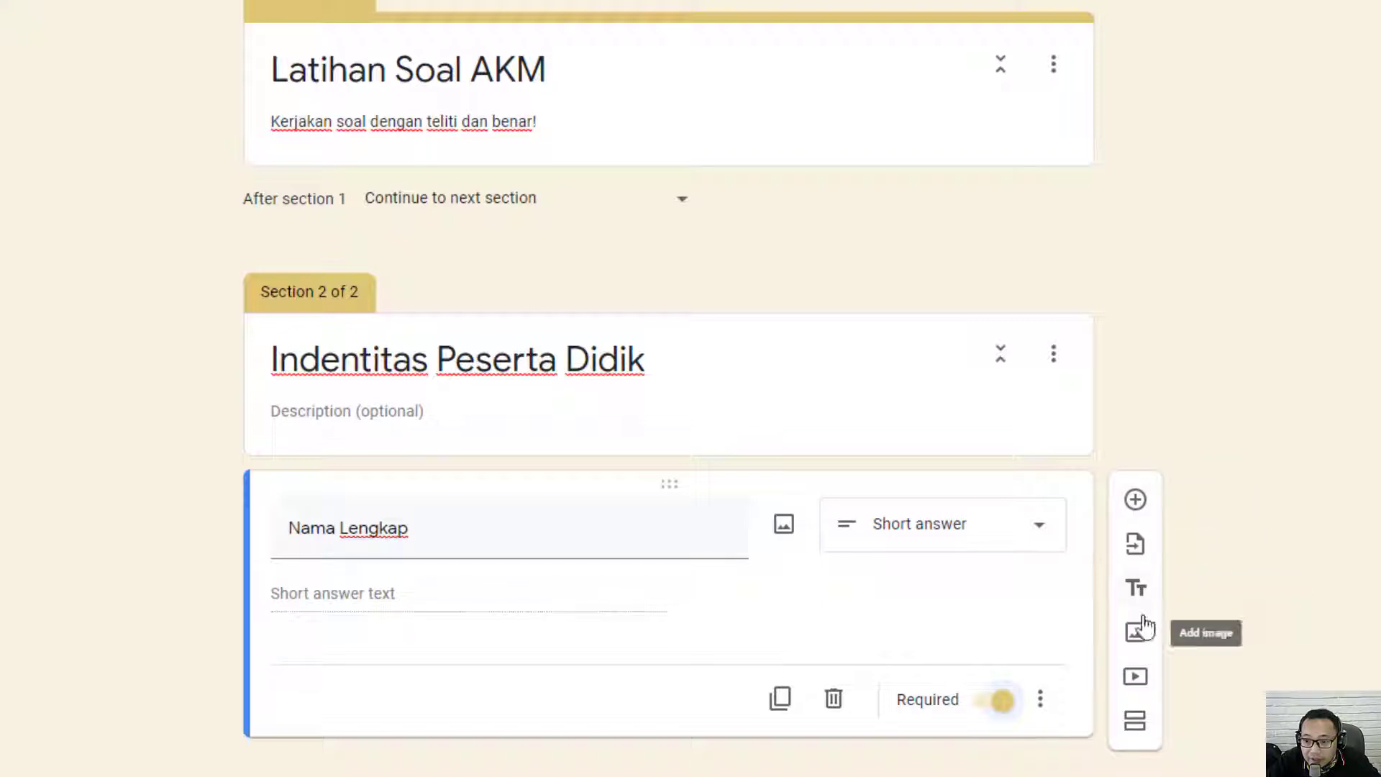
# Step: Duplicate the "Nama Lengkap" question and retitle the copy "Kelas"
pyautogui.click(785, 709)
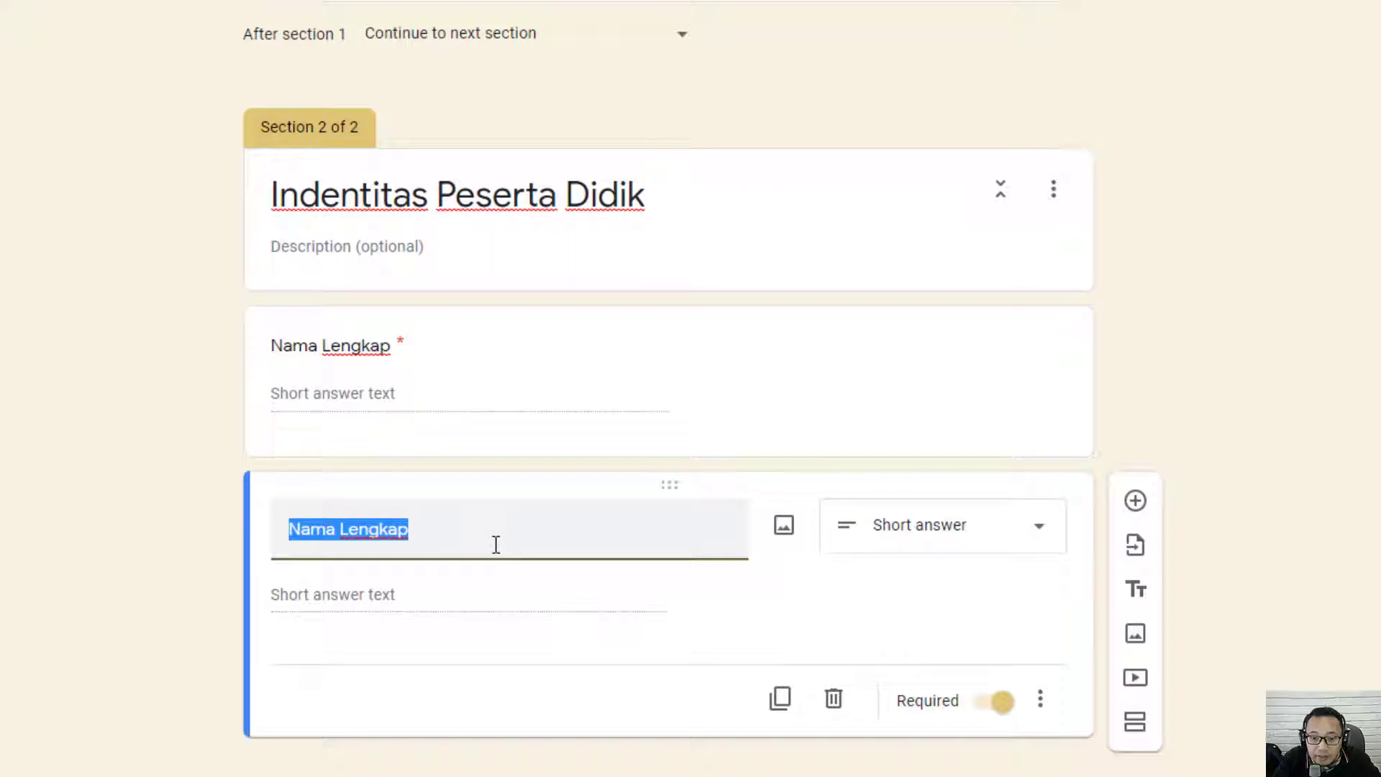
pyautogui.write('No')
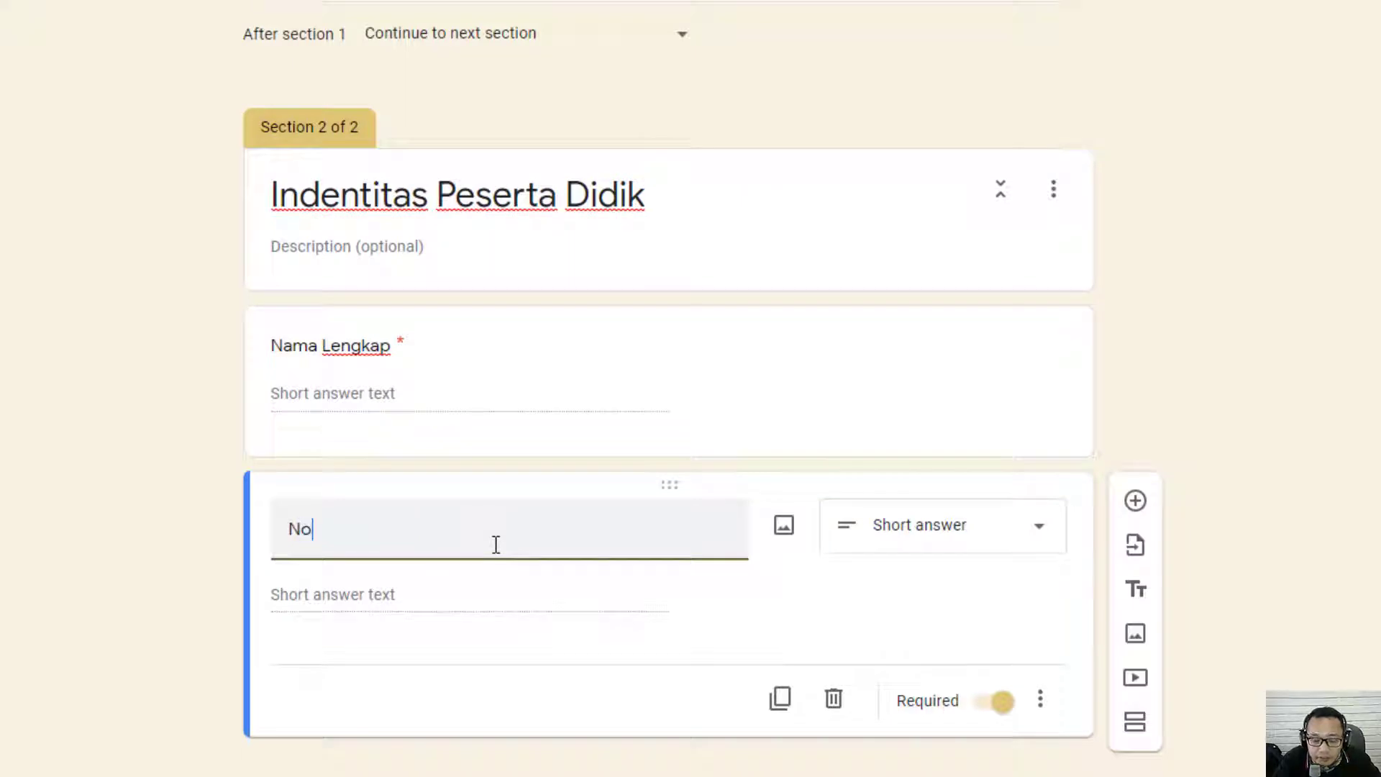
pyautogui.press('BackSpace')
pyautogui.press('BackSpace')
pyautogui.write('k')
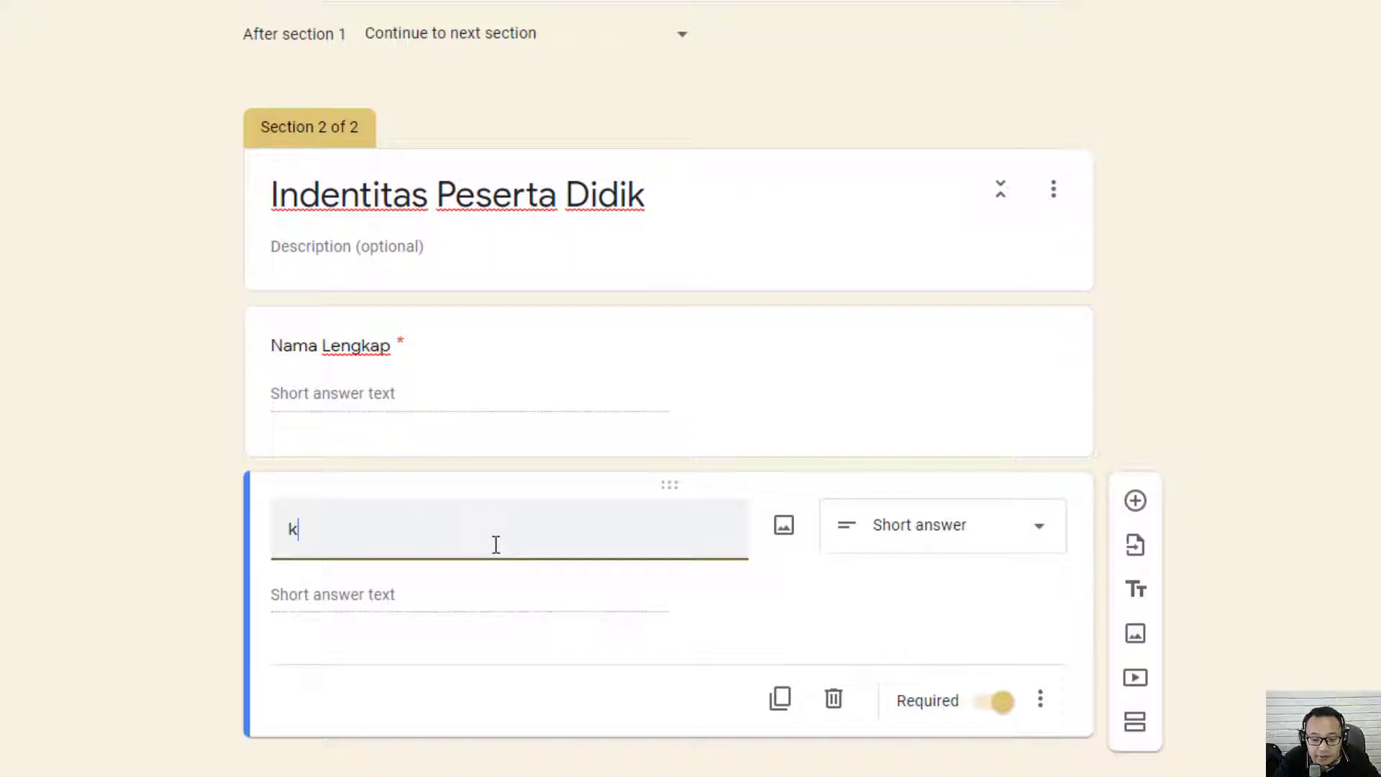
pyautogui.write('eelas')
pyautogui.press('BackSpace')
pyautogui.press('BackSpace')
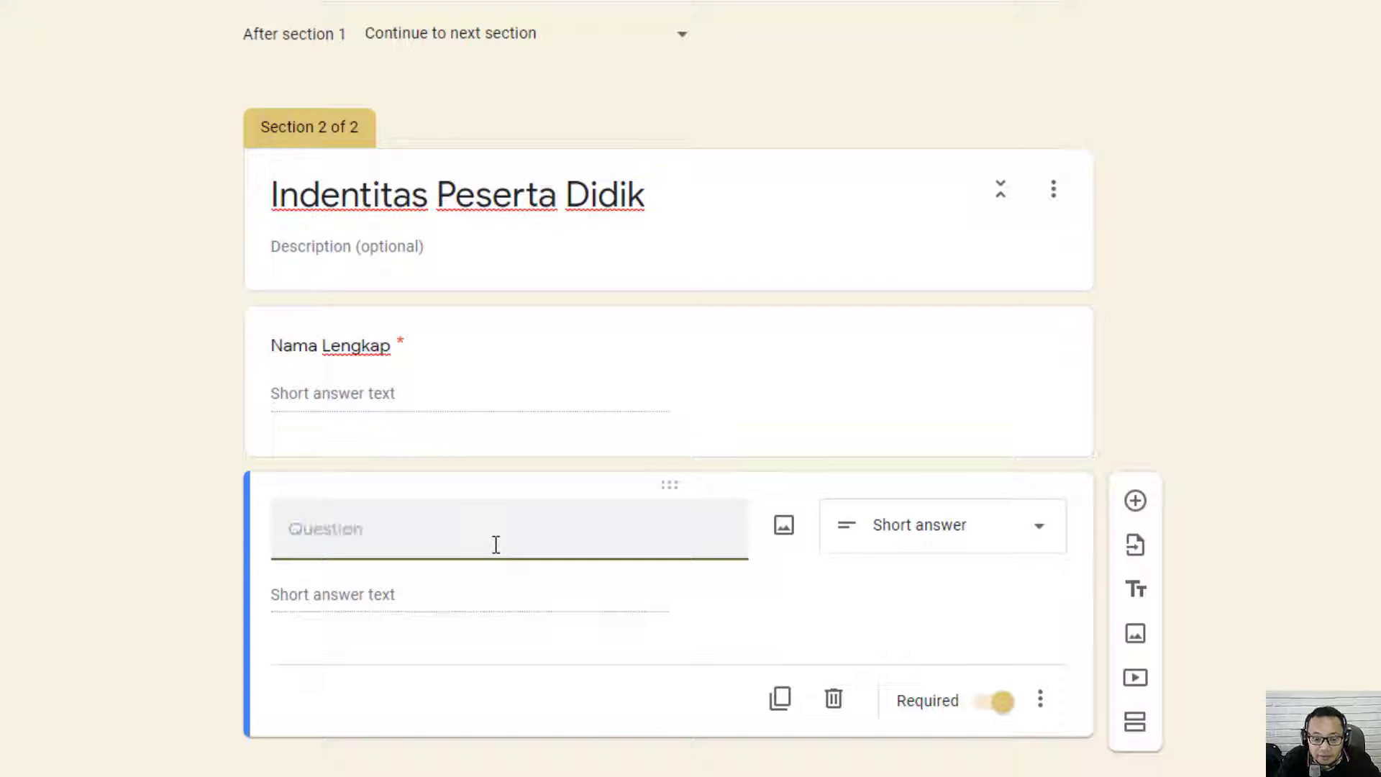
pyautogui.write('Kelas')
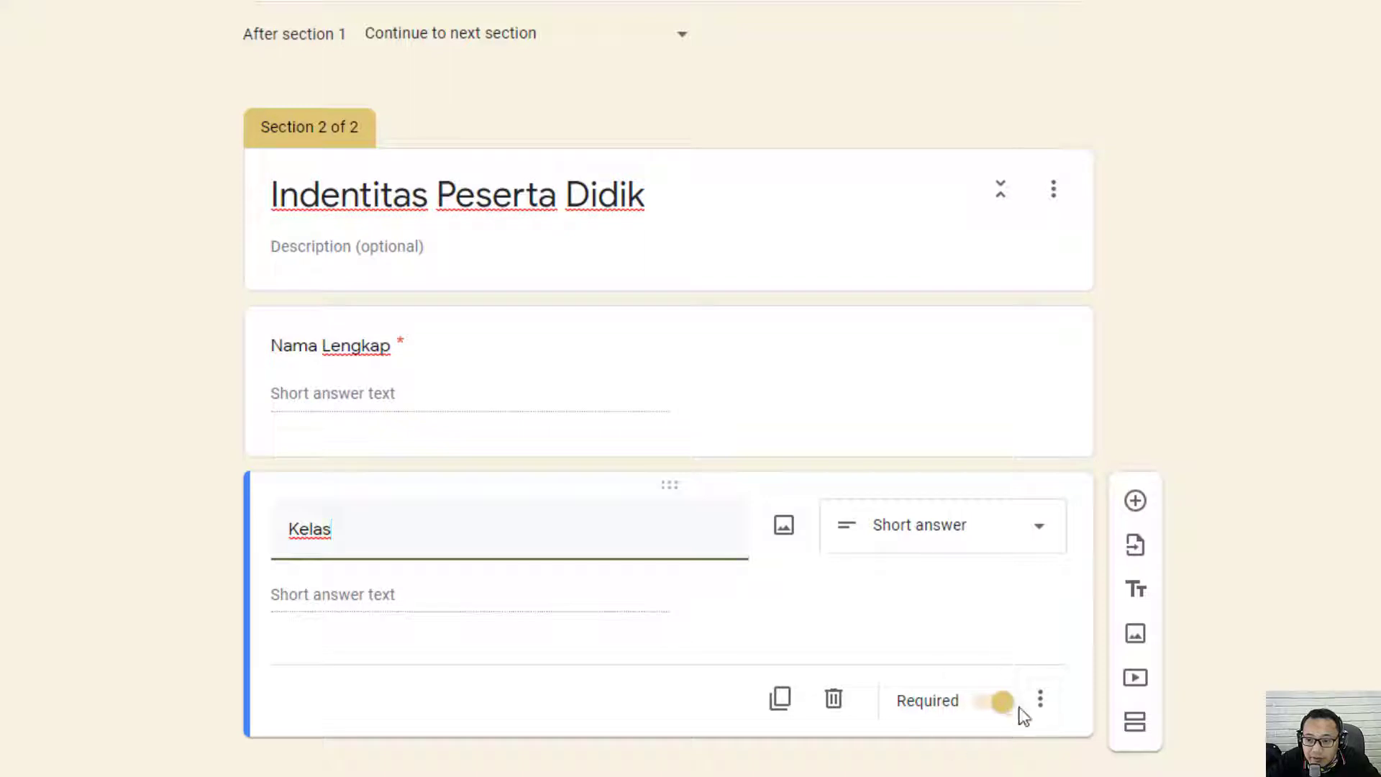
# Step: Duplicate the "Kelas" question and retitle the copy "No. Ujian"
pyautogui.click(781, 700)
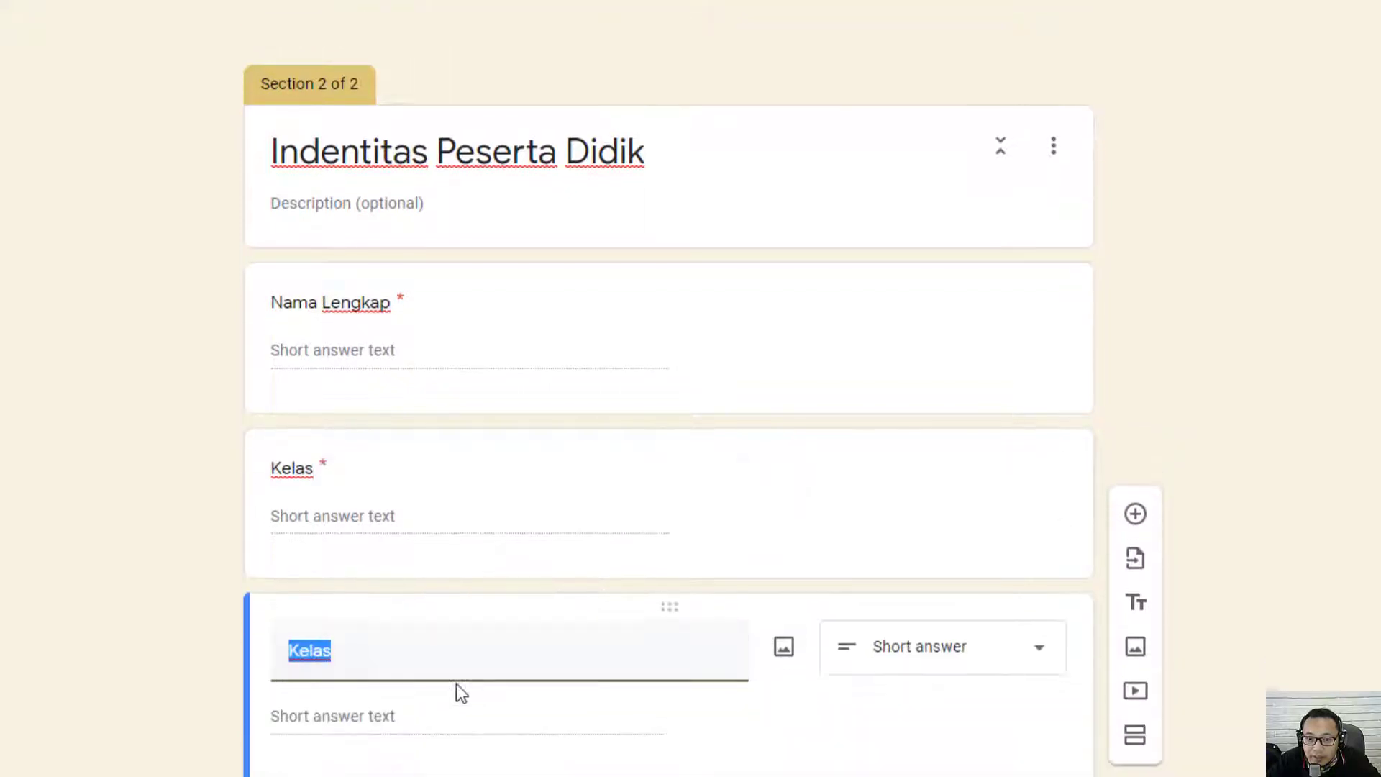
pyautogui.write('No. ')
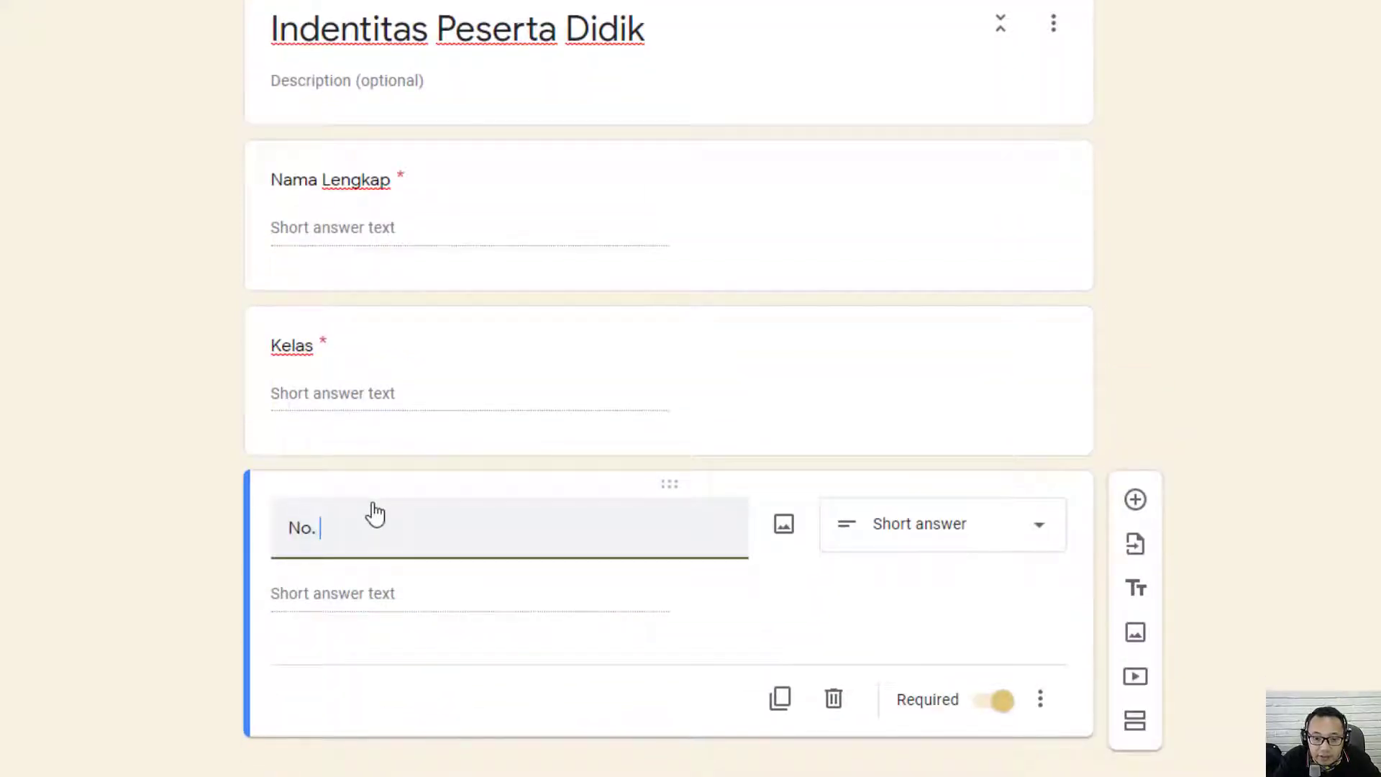
pyautogui.write('Ujian')
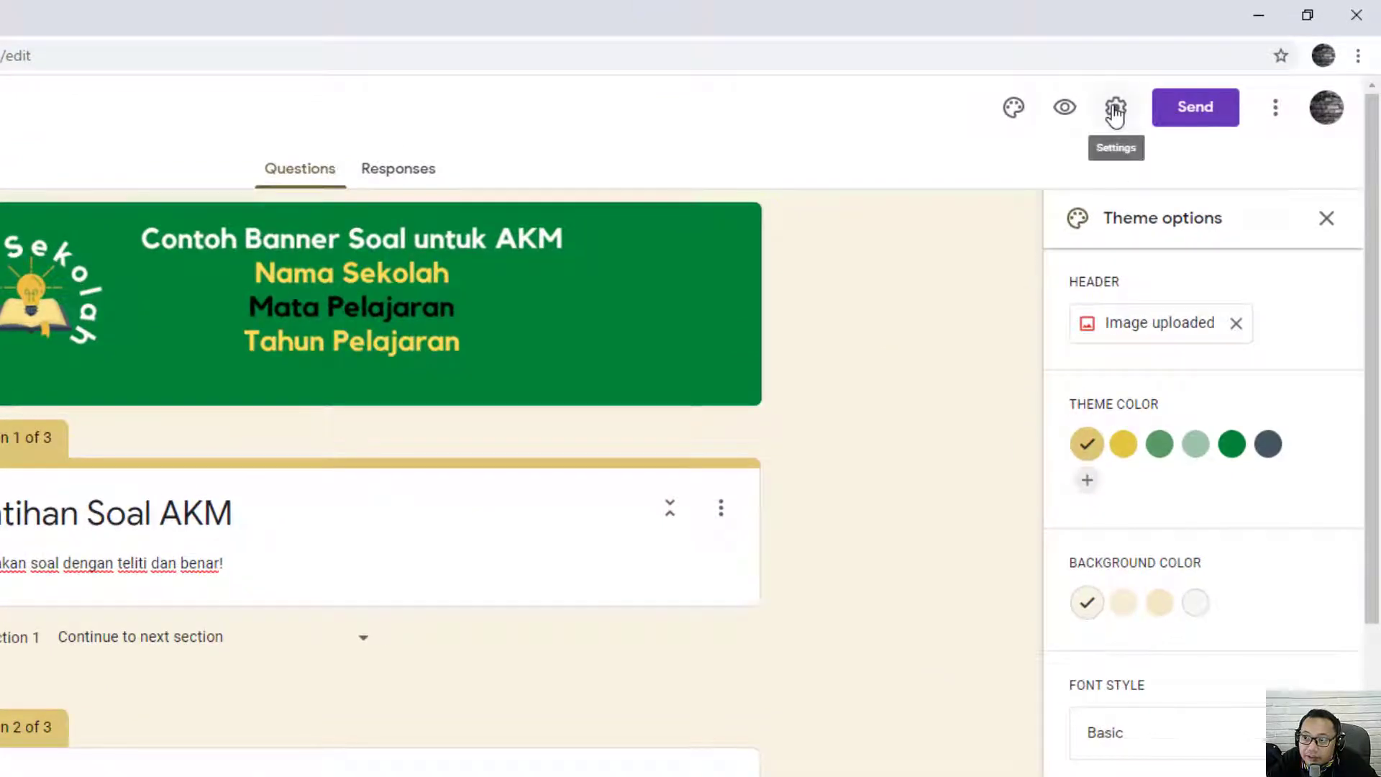
# Step: Make the form a quiz in its settings, with grades released later, after manual review
pyautogui.click(1116, 109)
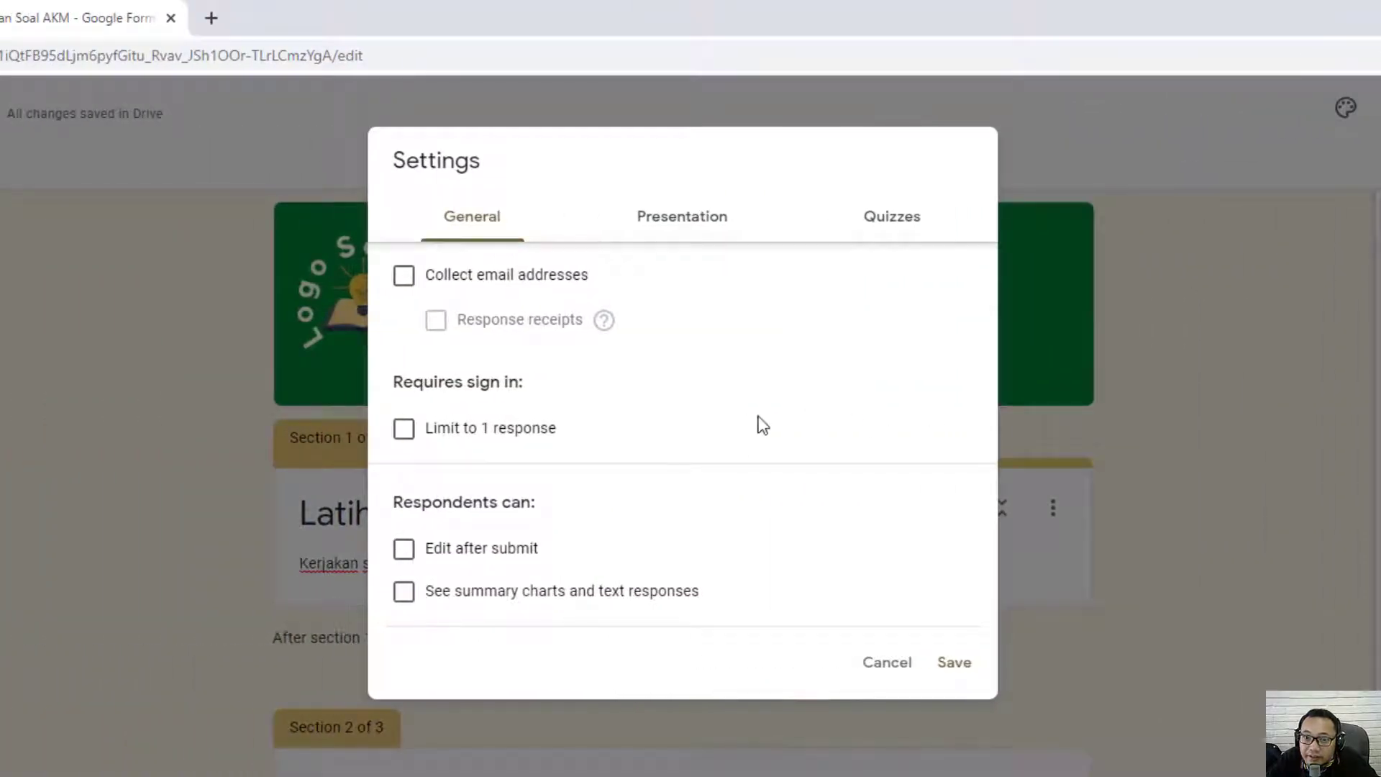
pyautogui.click(890, 220)
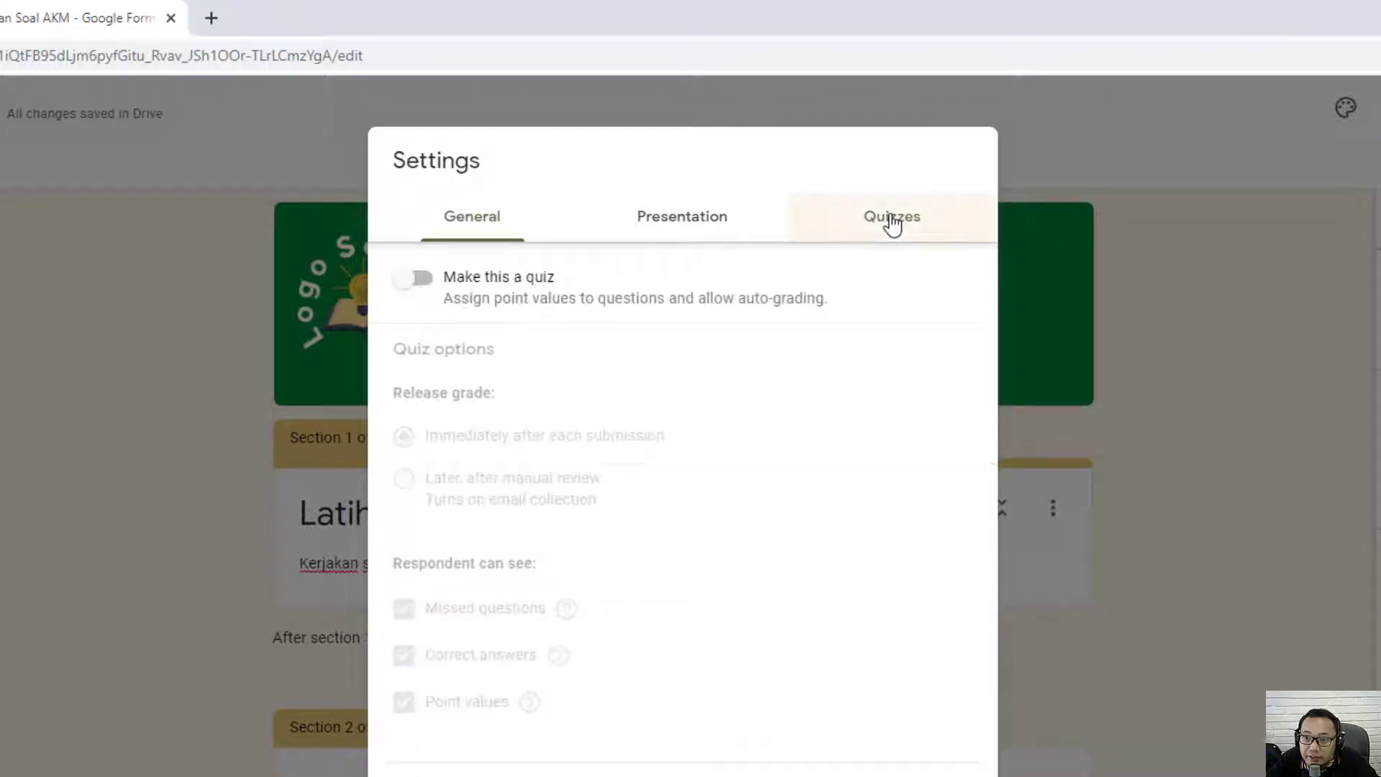
pyautogui.click(424, 279)
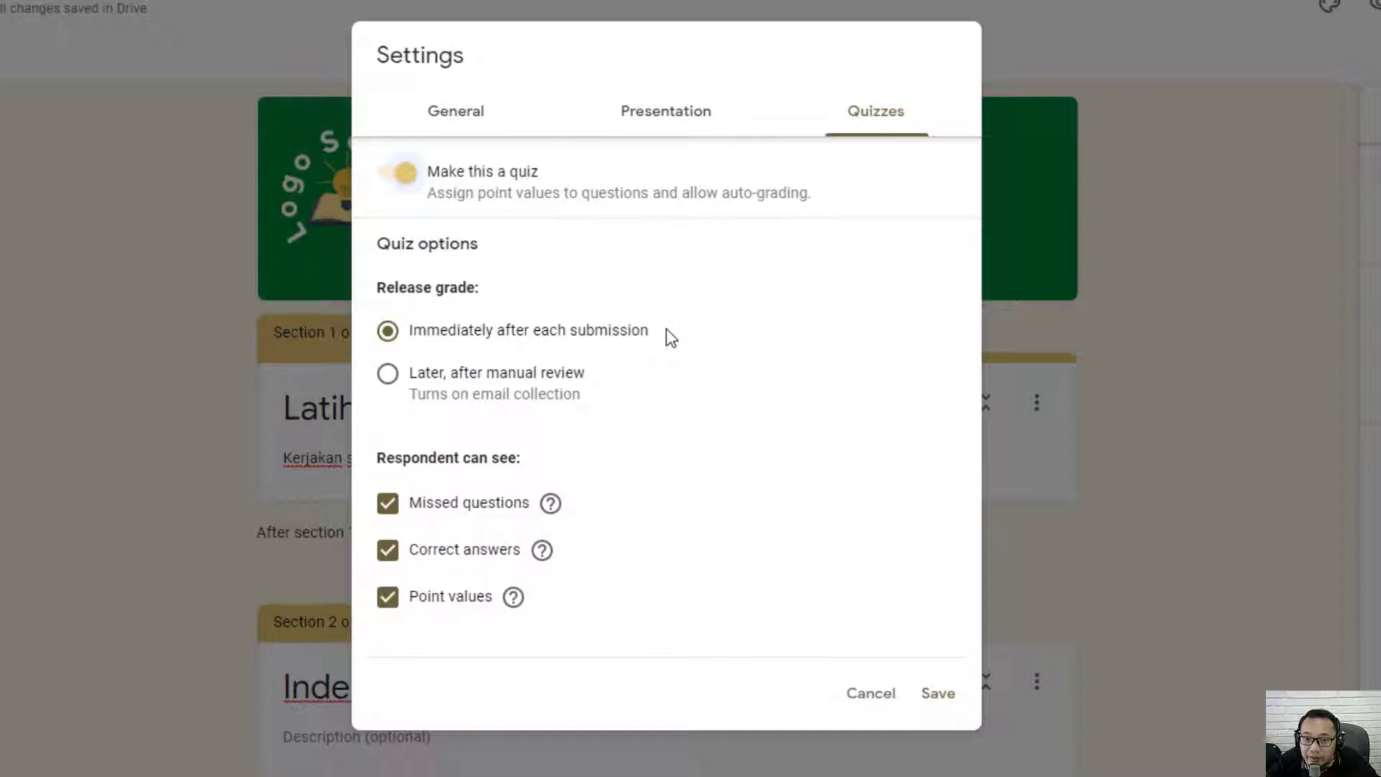
pyautogui.click(407, 384)
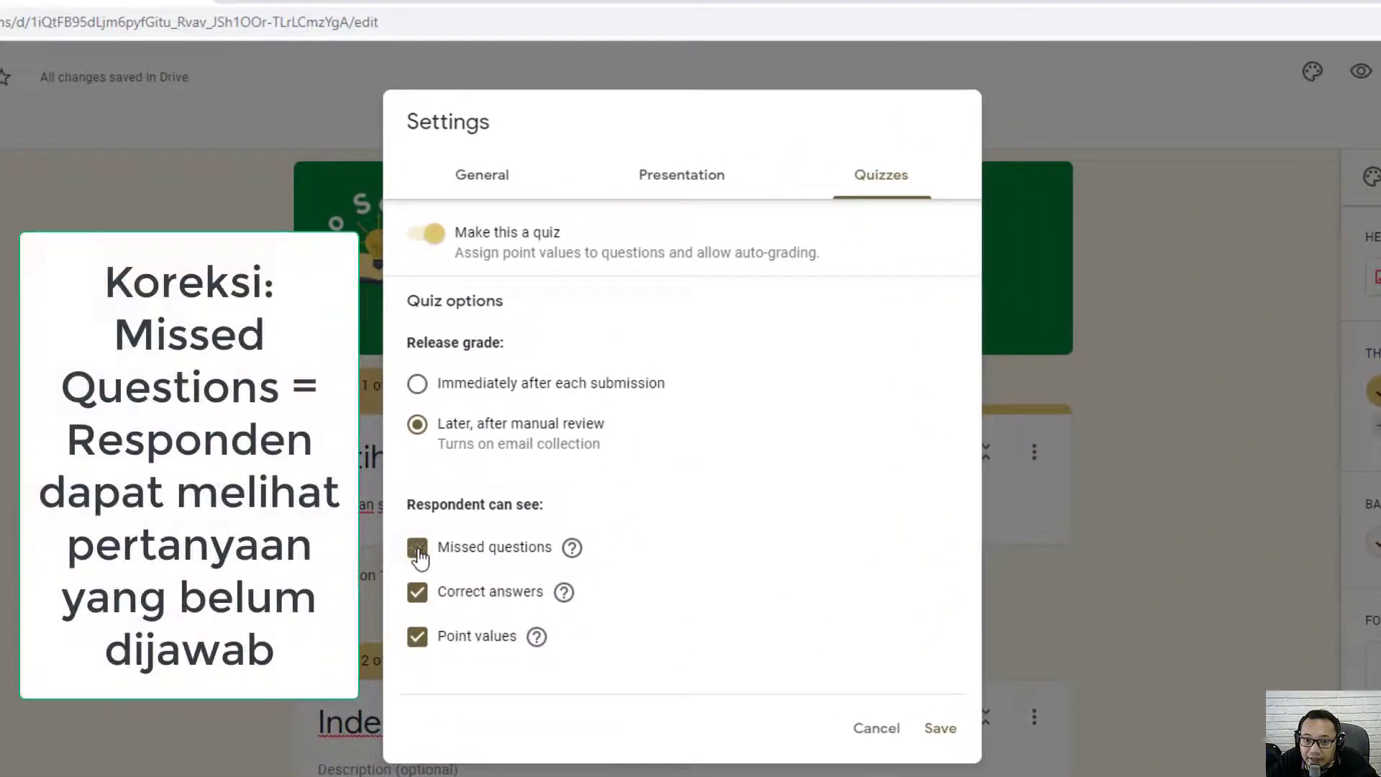
# Step: Stop respondents from seeing missed questions, correct answers and point values, and save the quiz settings
pyautogui.click(419, 552)
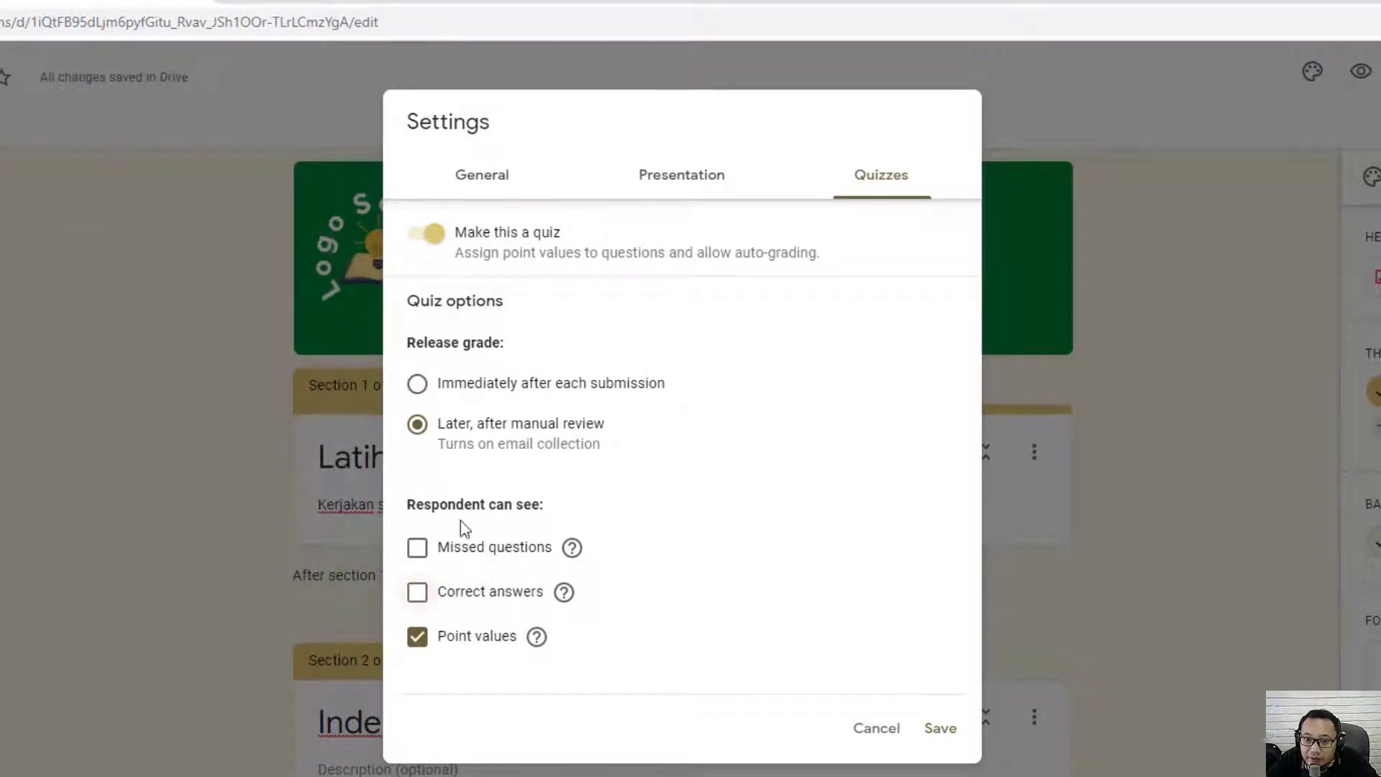
pyautogui.click(425, 639)
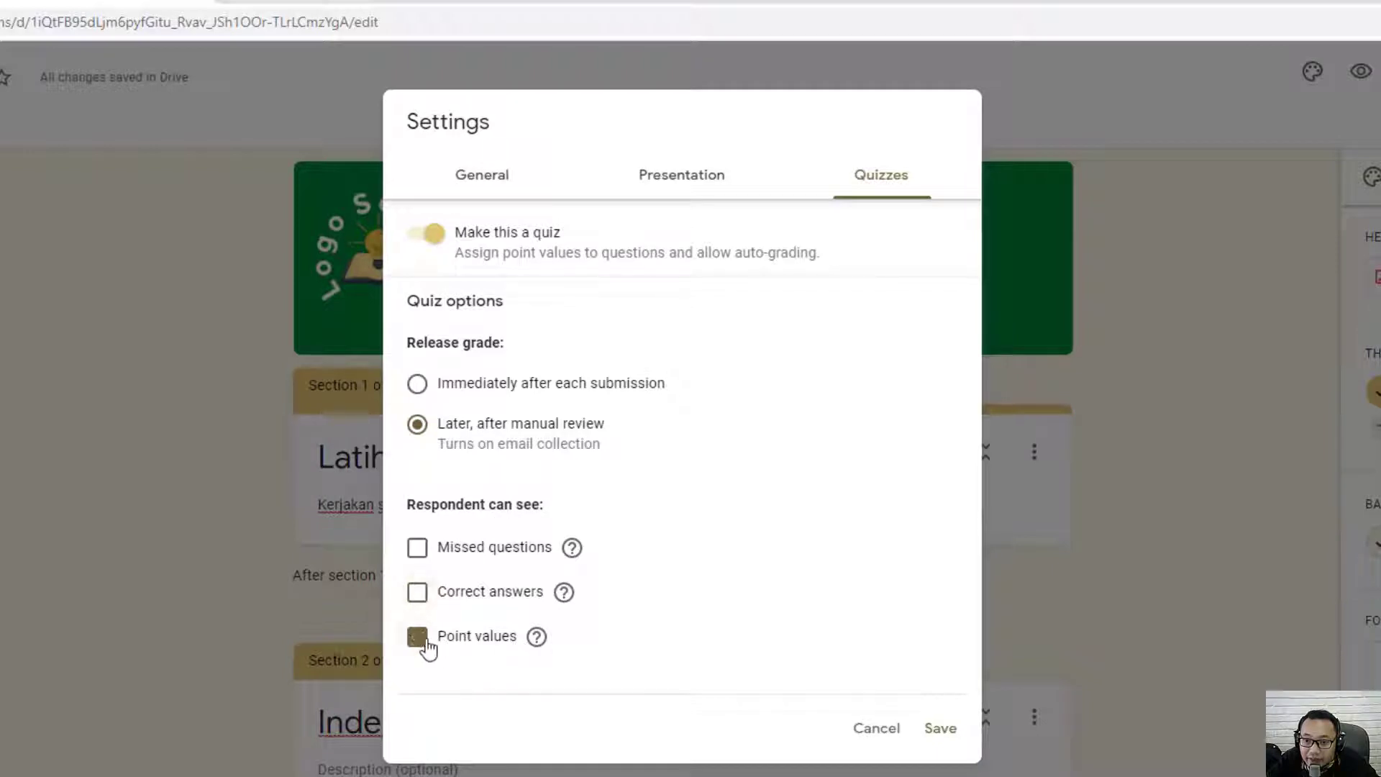
pyautogui.click(941, 730)
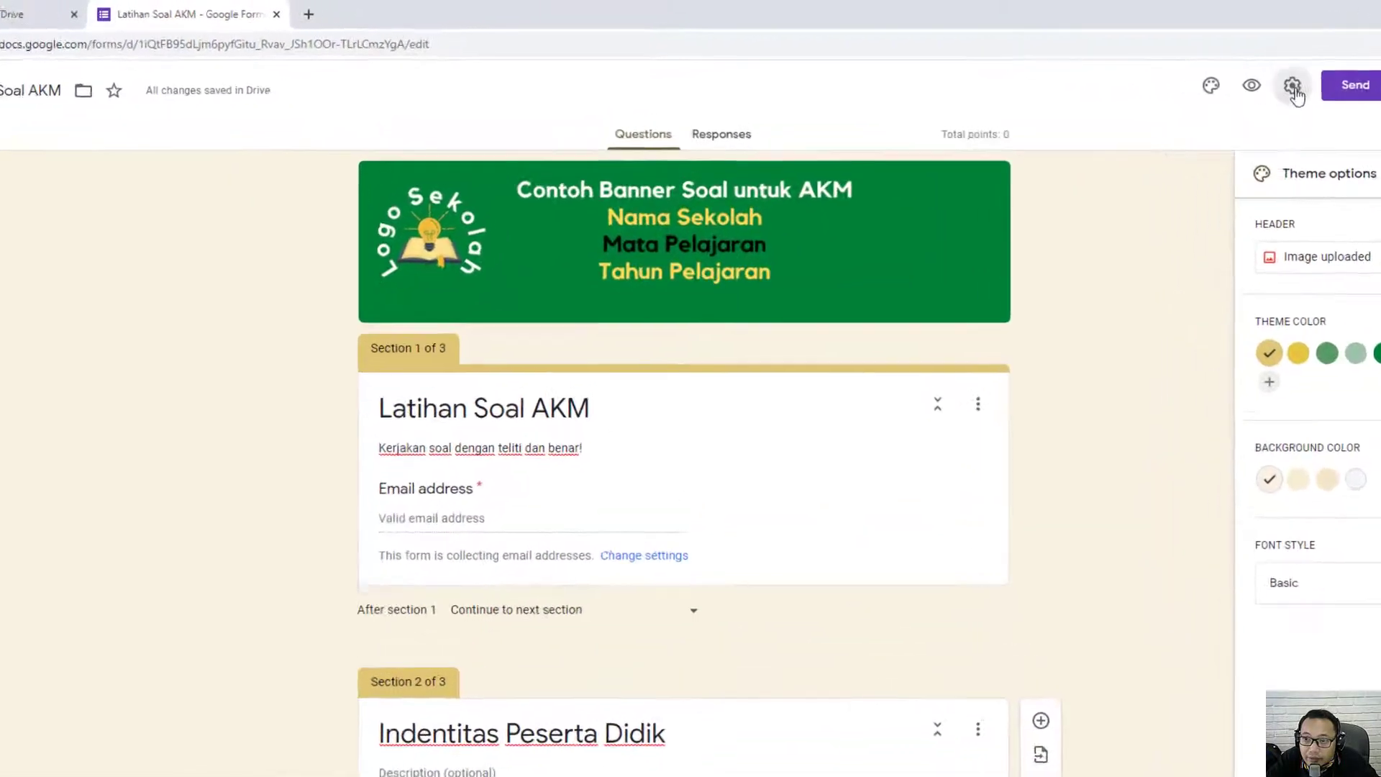
# Step: Turn off collecting email addresses in the form's general settings and save the change
pyautogui.click(1203, 71)
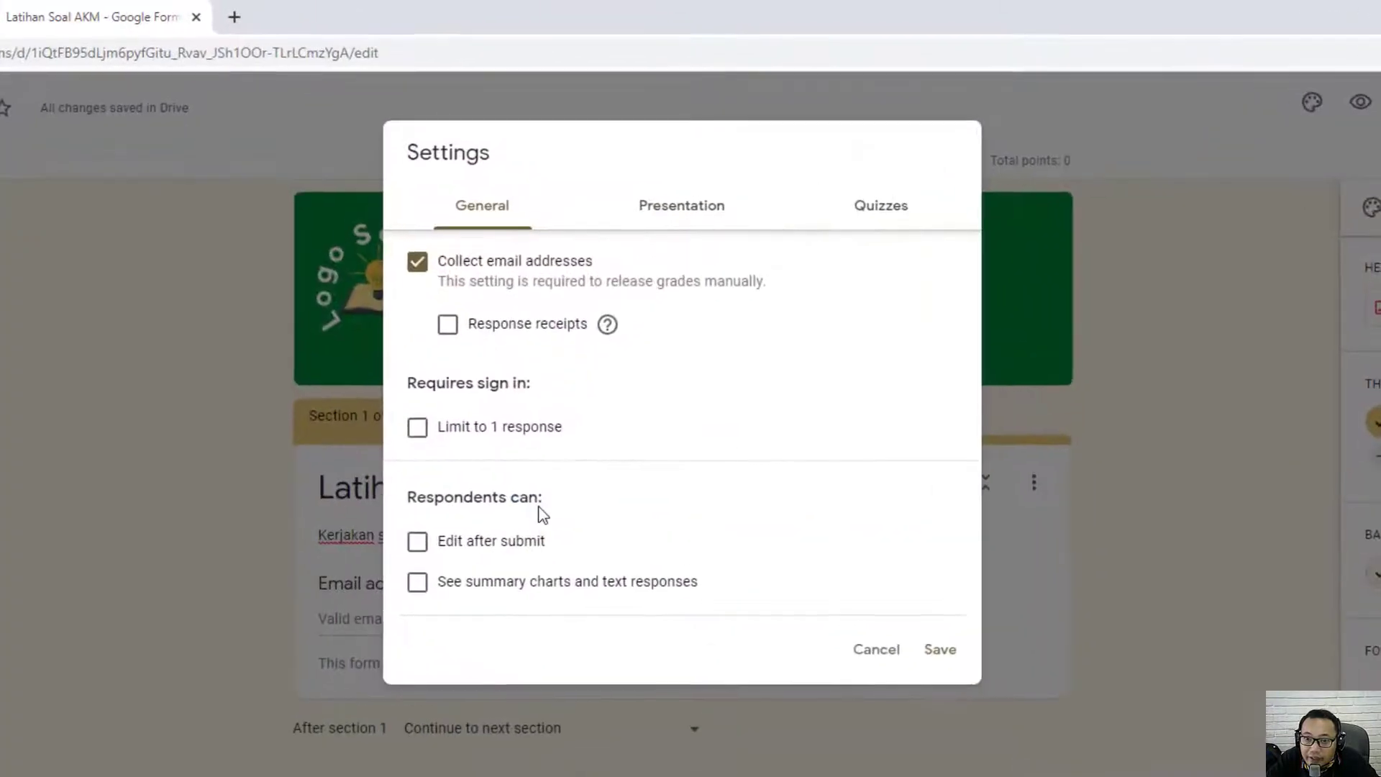
pyautogui.click(419, 265)
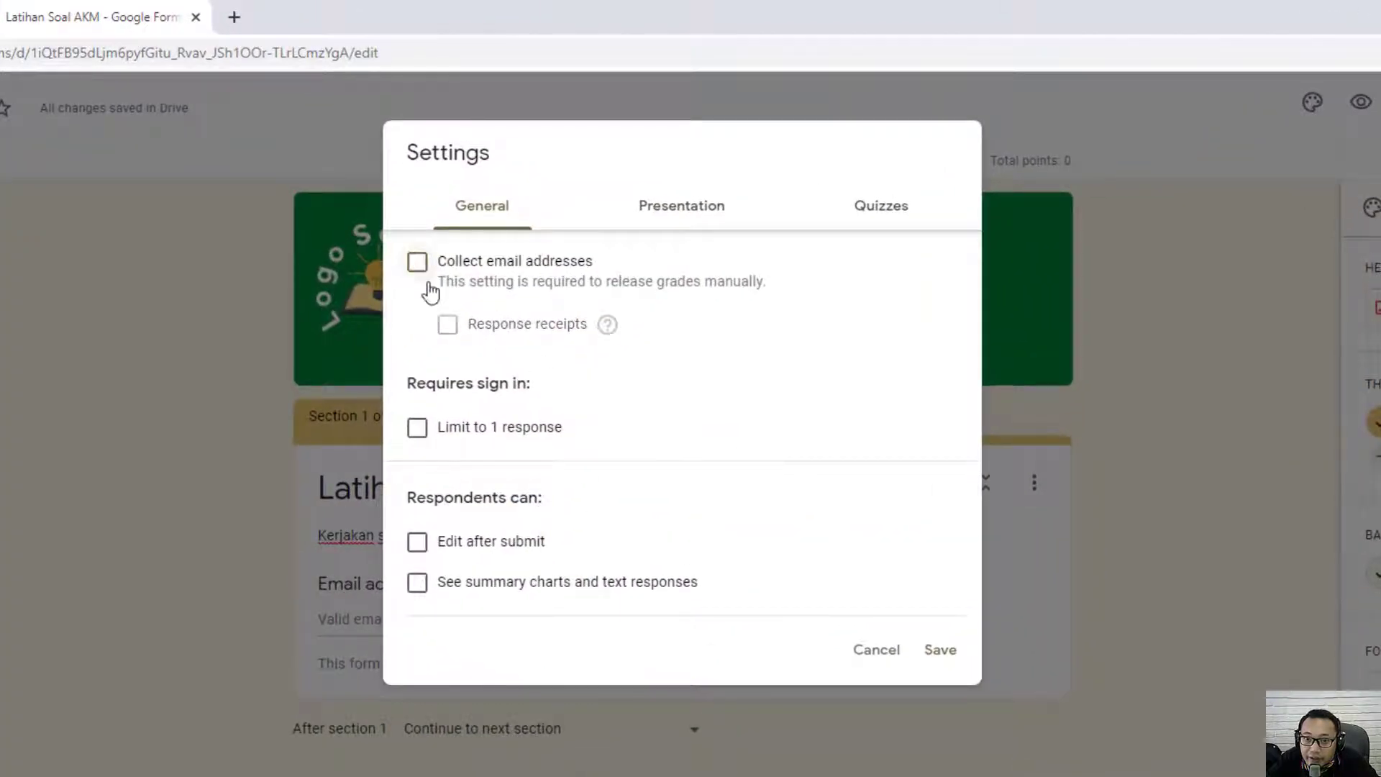
pyautogui.click(944, 651)
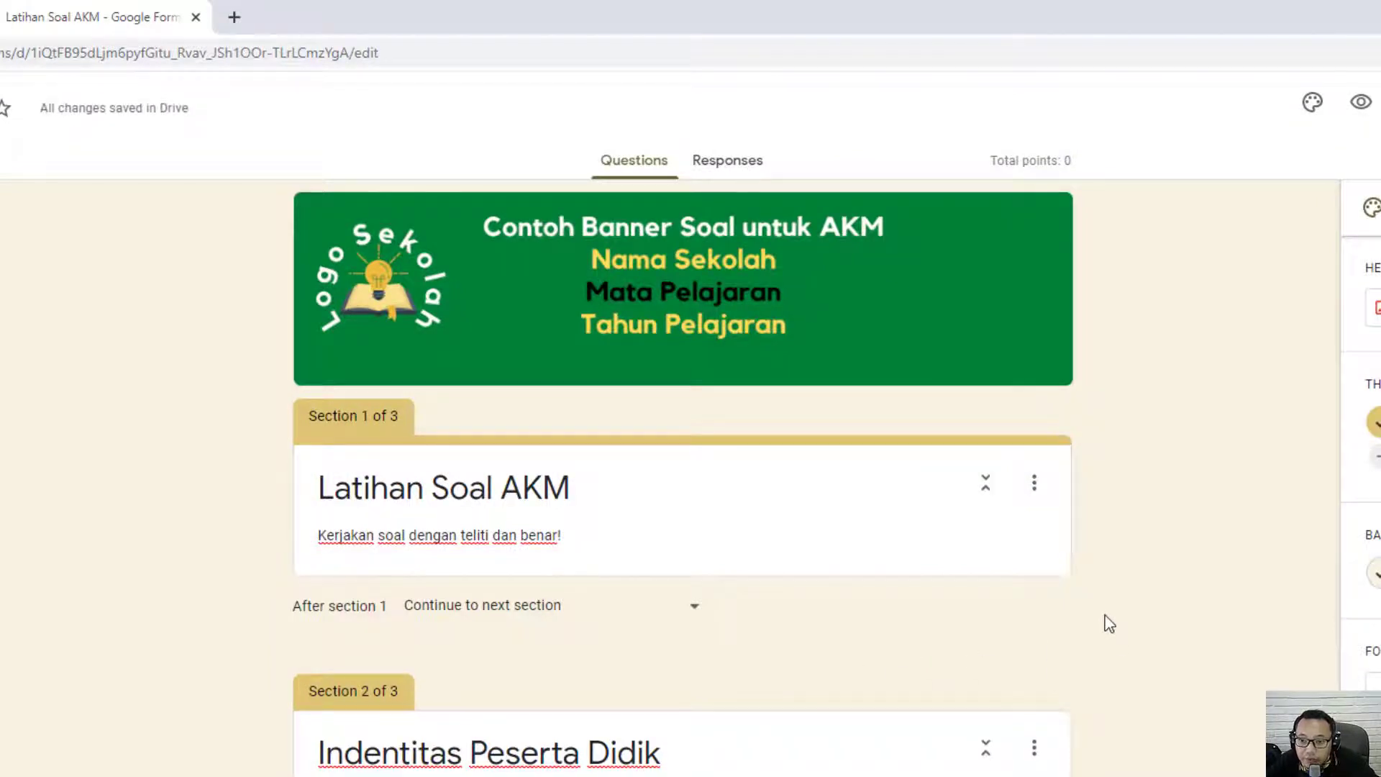
# Step: Add a third section after the "No. Ujian" question and title it "Pilihan Ganda"
pyautogui.scroll(-4, 1073, 638)
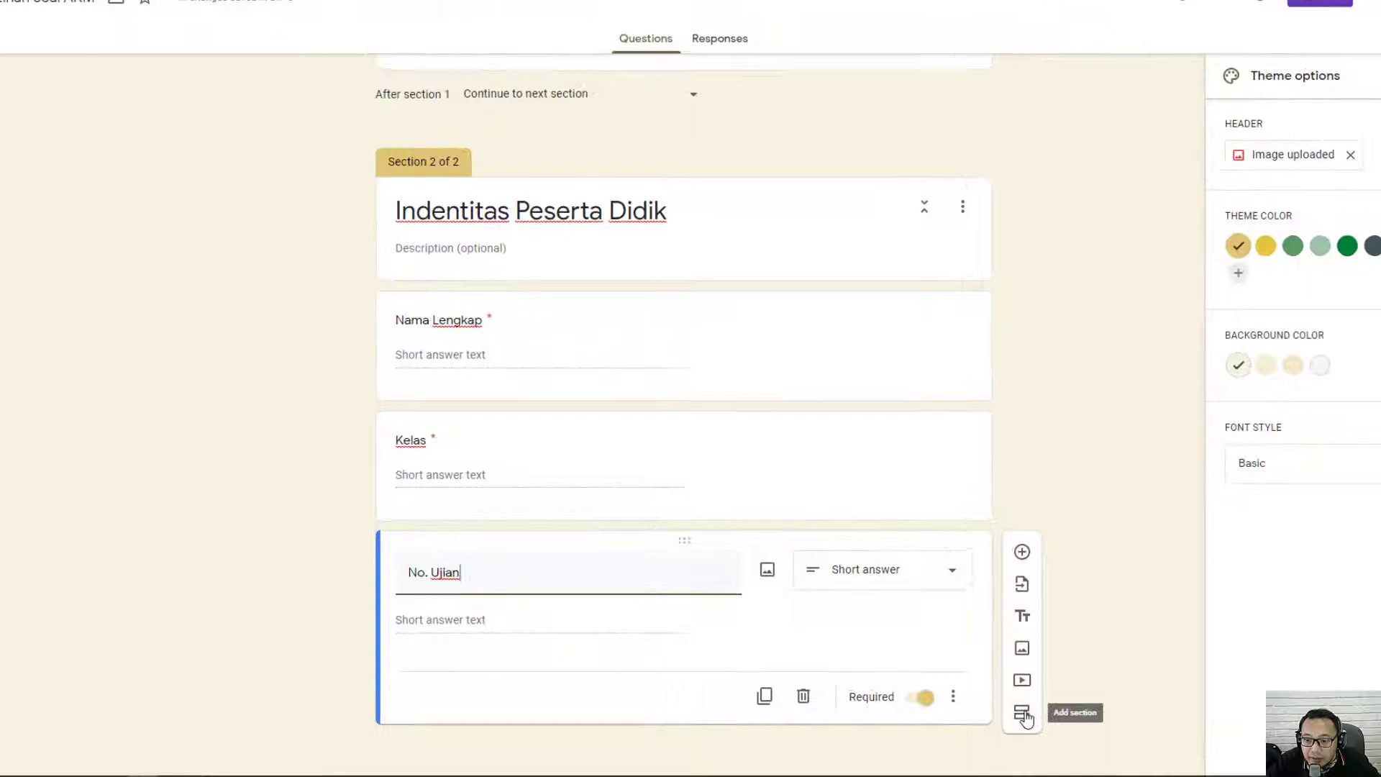
pyautogui.click(990, 721)
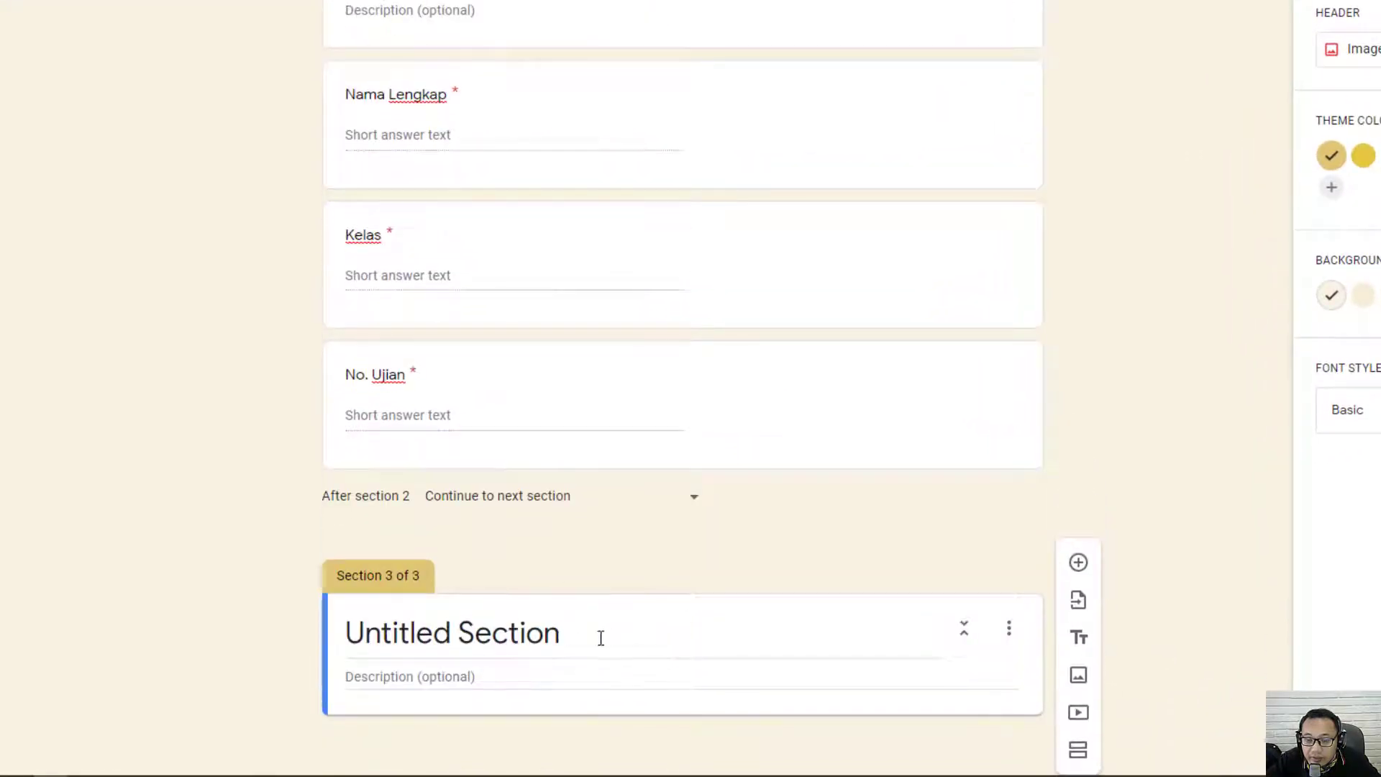
pyautogui.click(601, 638)
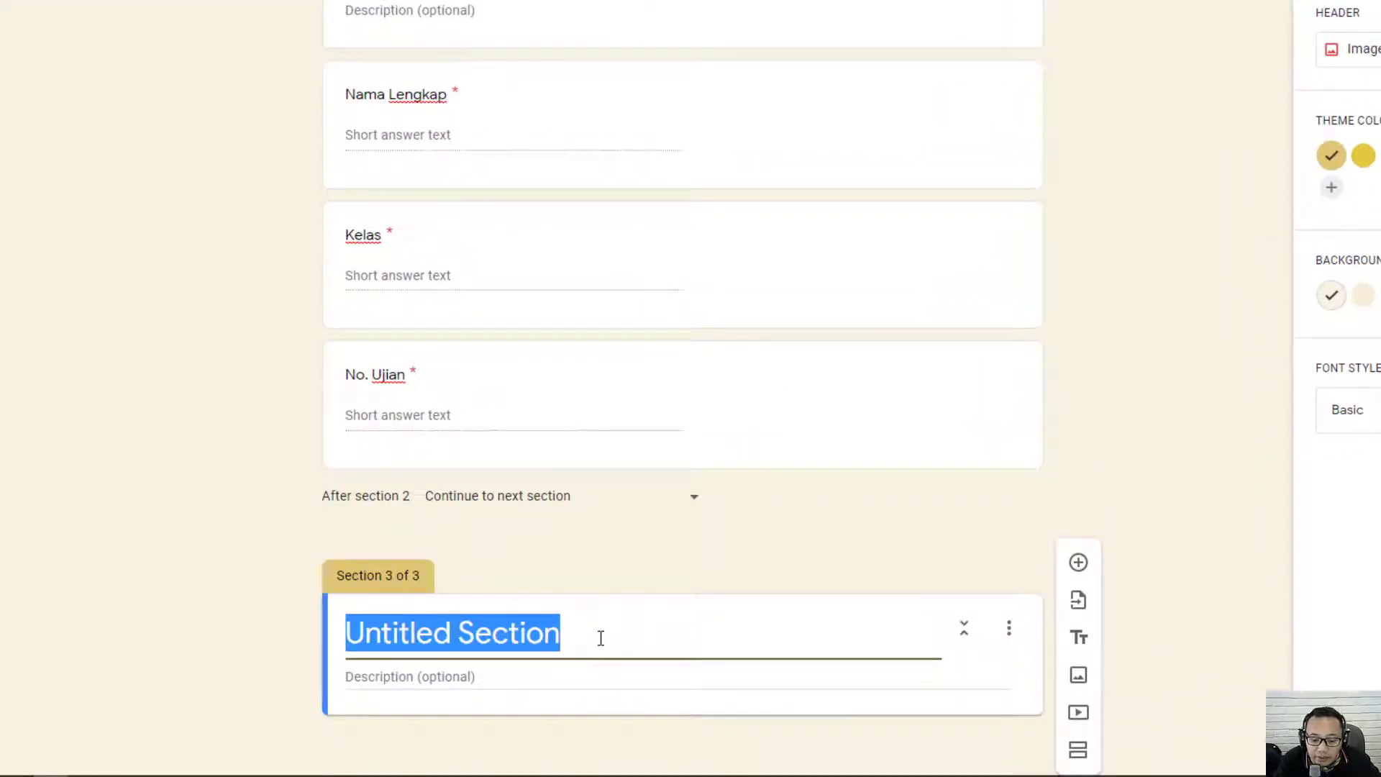
pyautogui.write('Piliha')
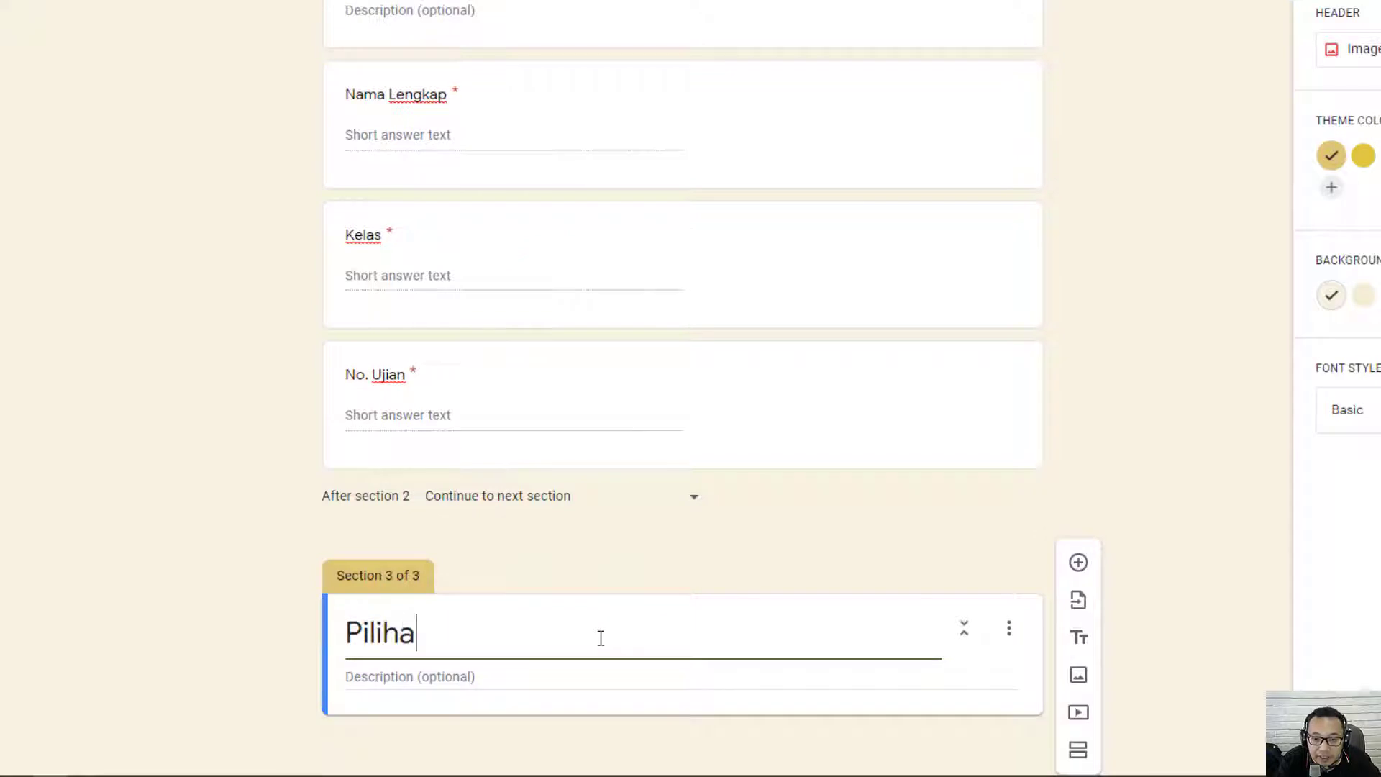
pyautogui.write('n Ganda')
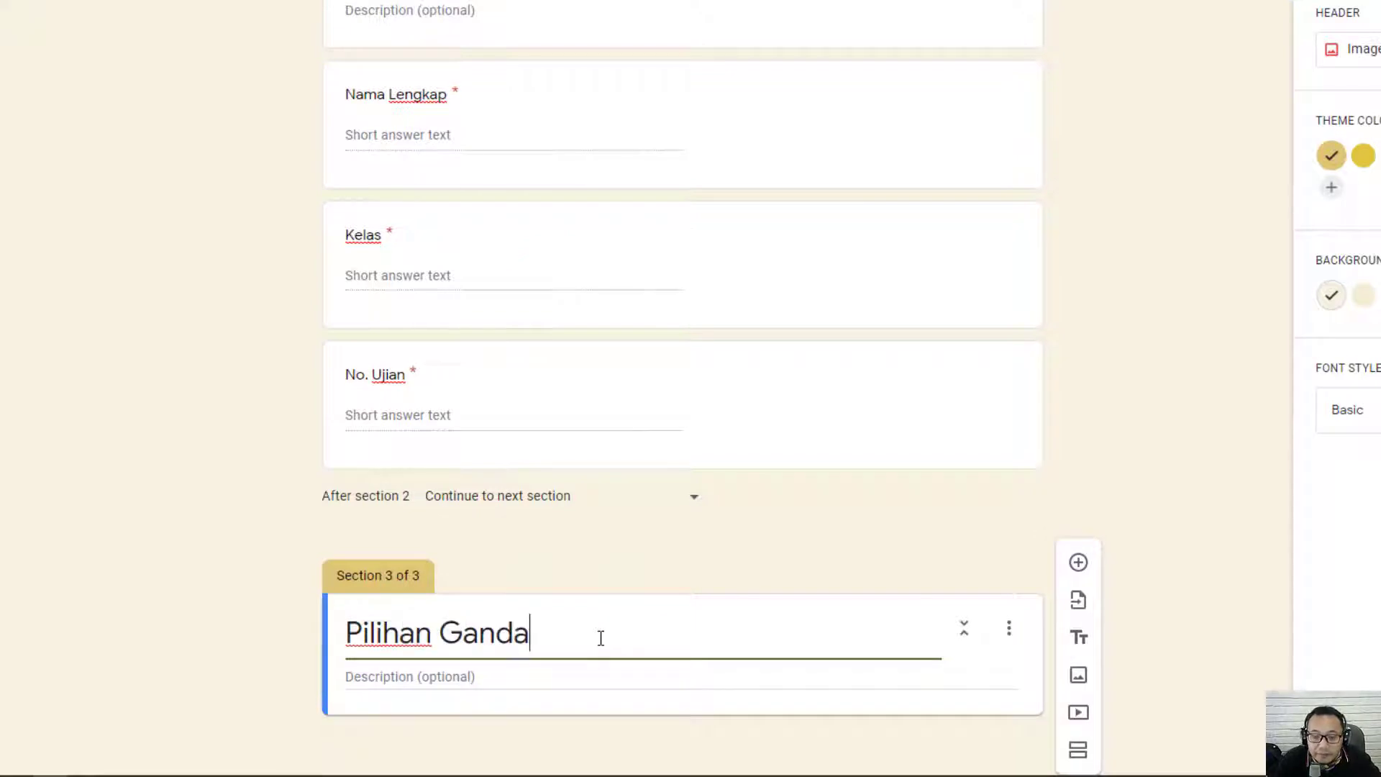
# Step: Enter the description "Pilihlah jawaban yang paling tepat!" for the "Pilihan Ganda" section
pyautogui.click(506, 674)
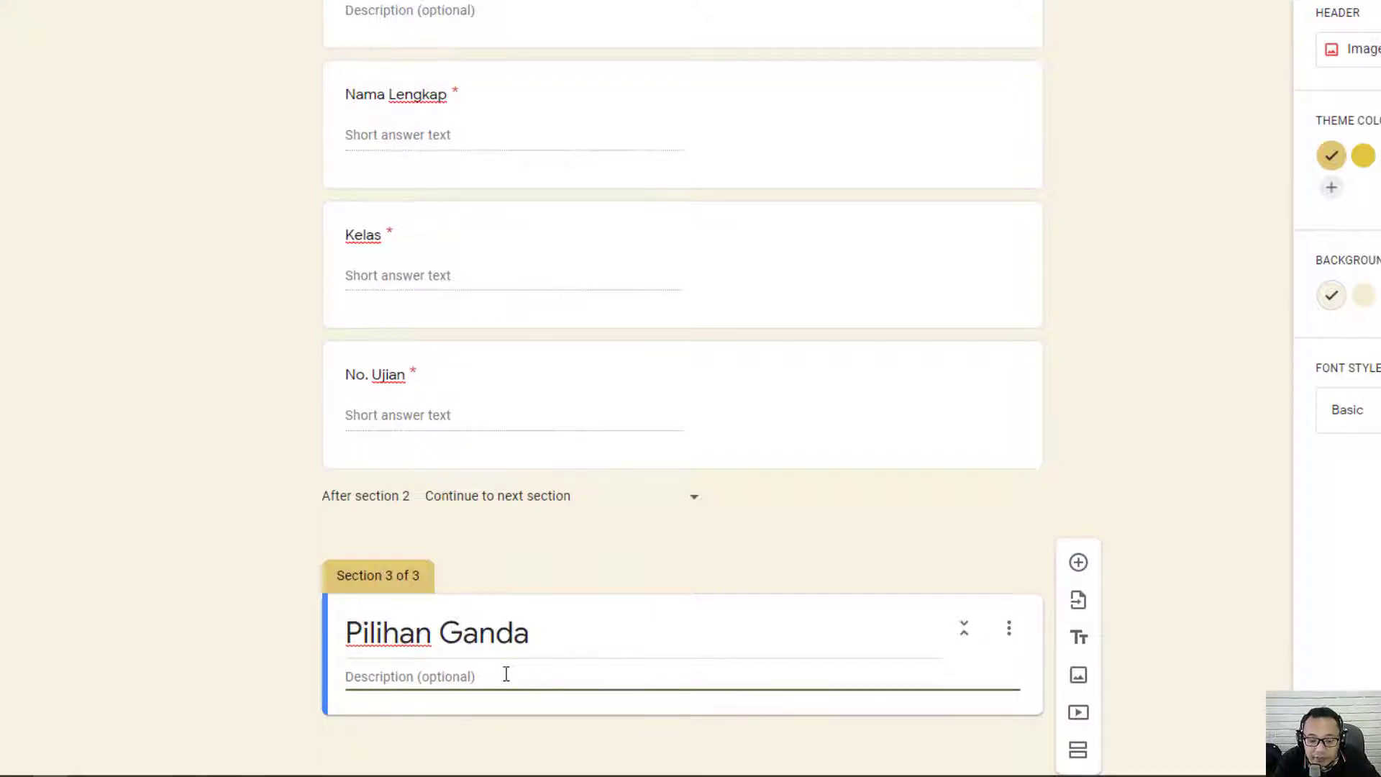
pyautogui.write('Pilihka')
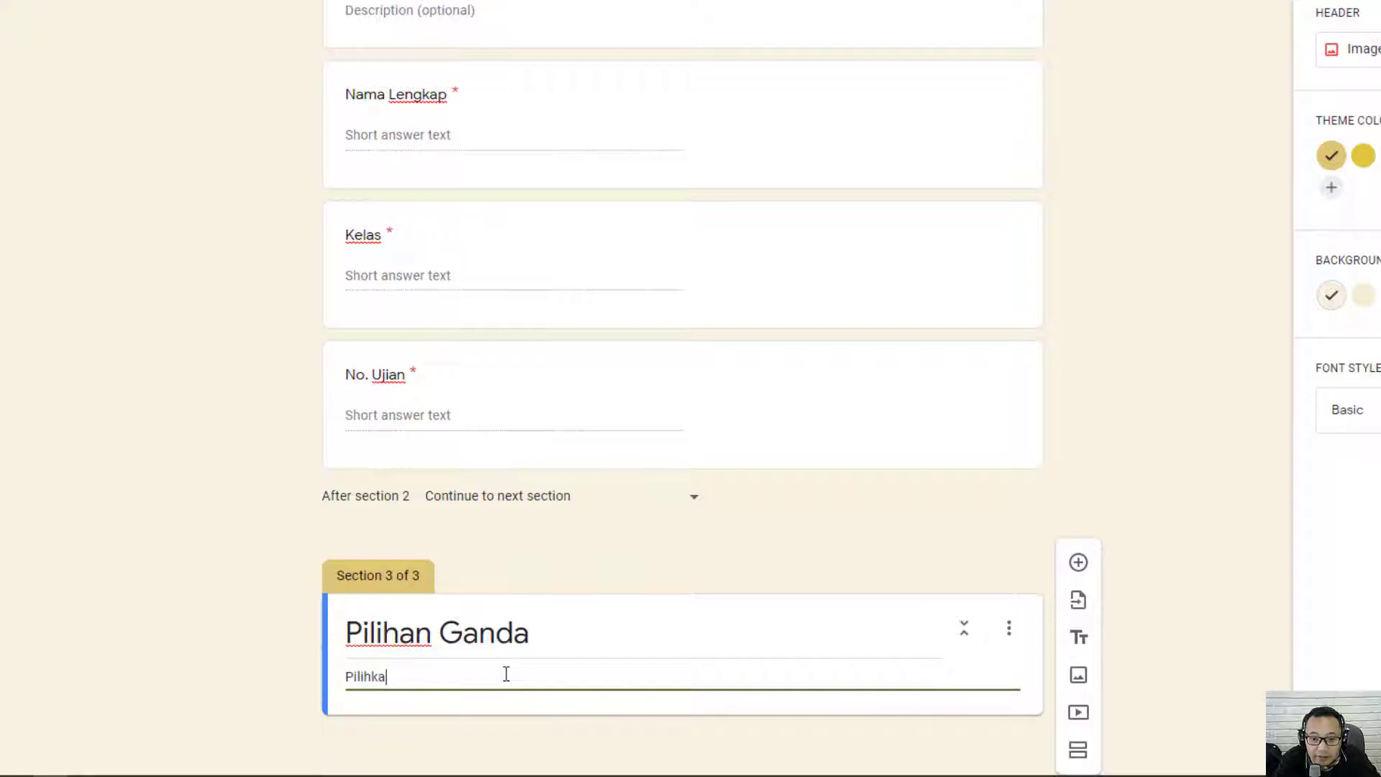
pyautogui.press('BackSpace')
pyautogui.press('BackSpace')
pyautogui.write('lah Ja')
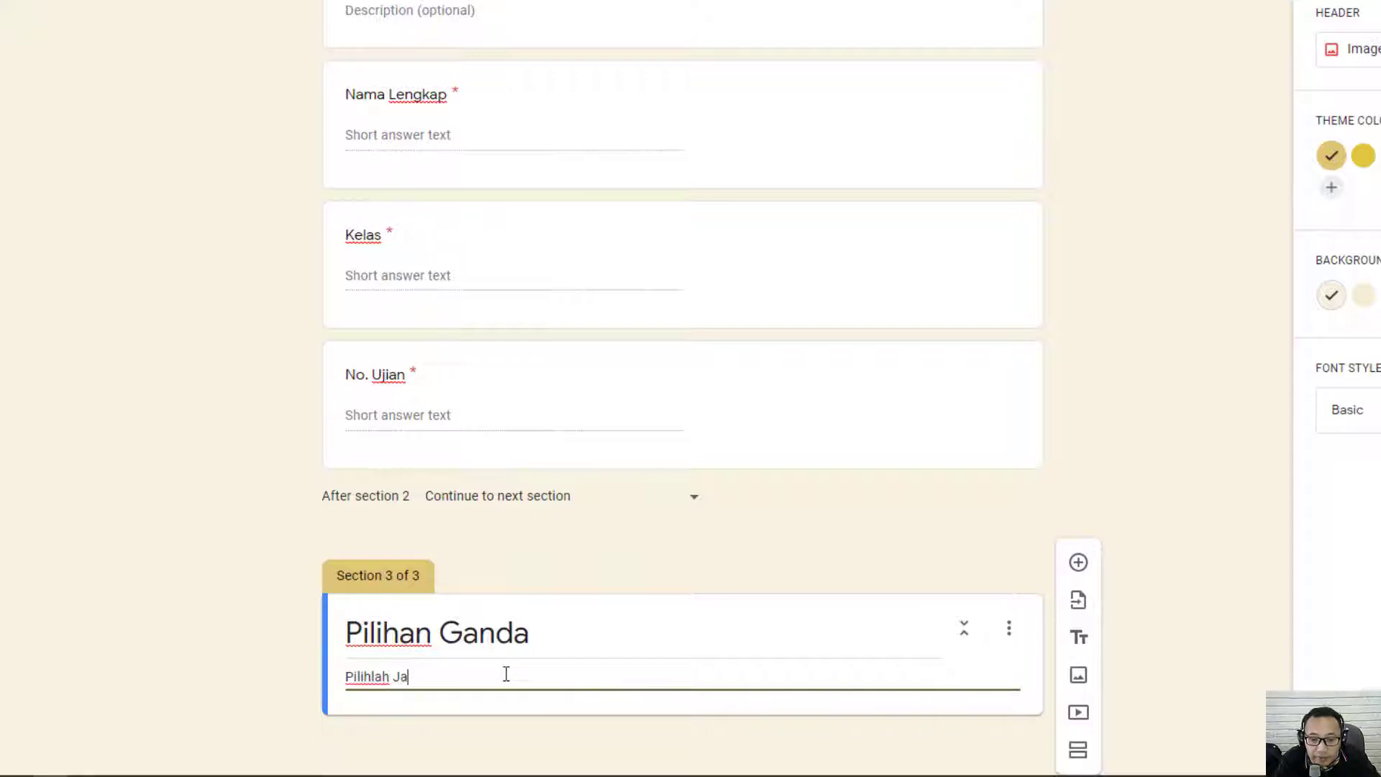
pyautogui.write('waban yang paling ')
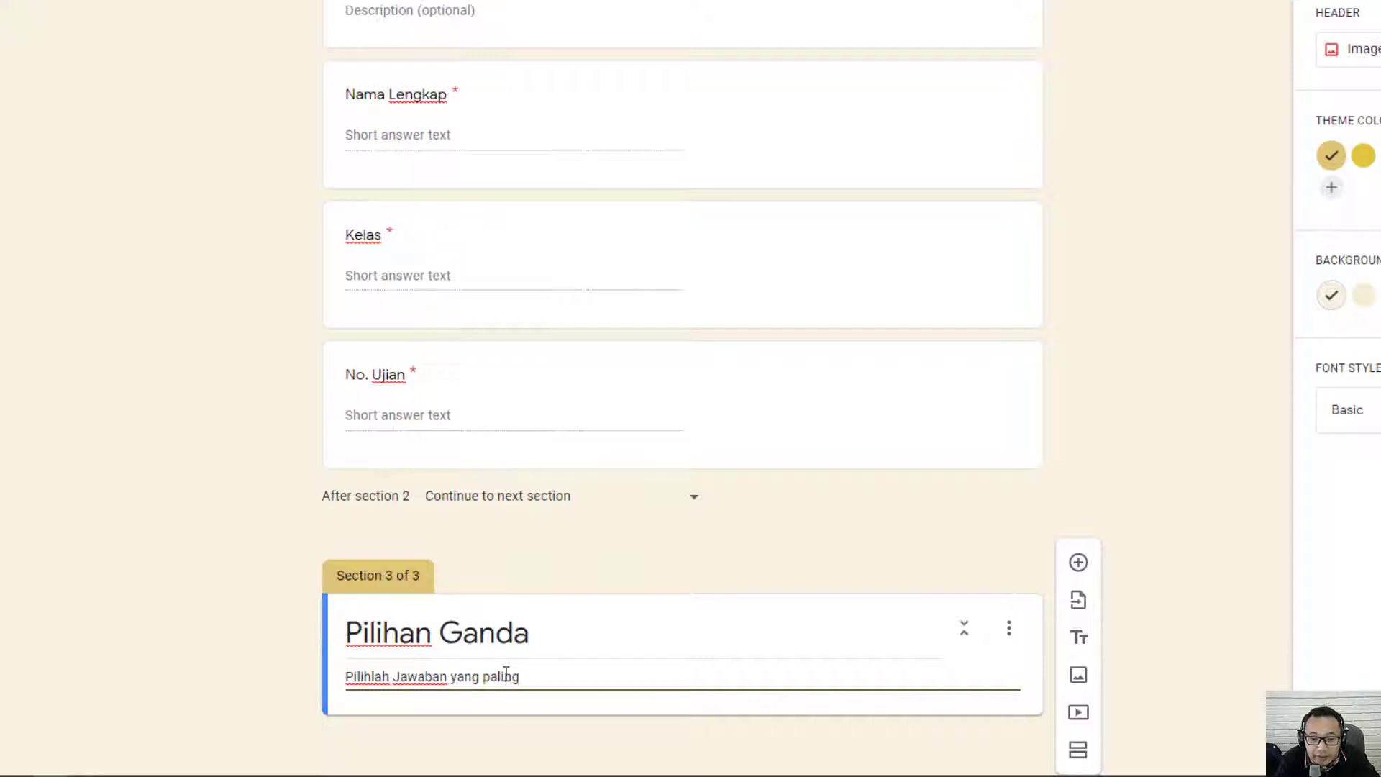
pyautogui.write('tepat!')
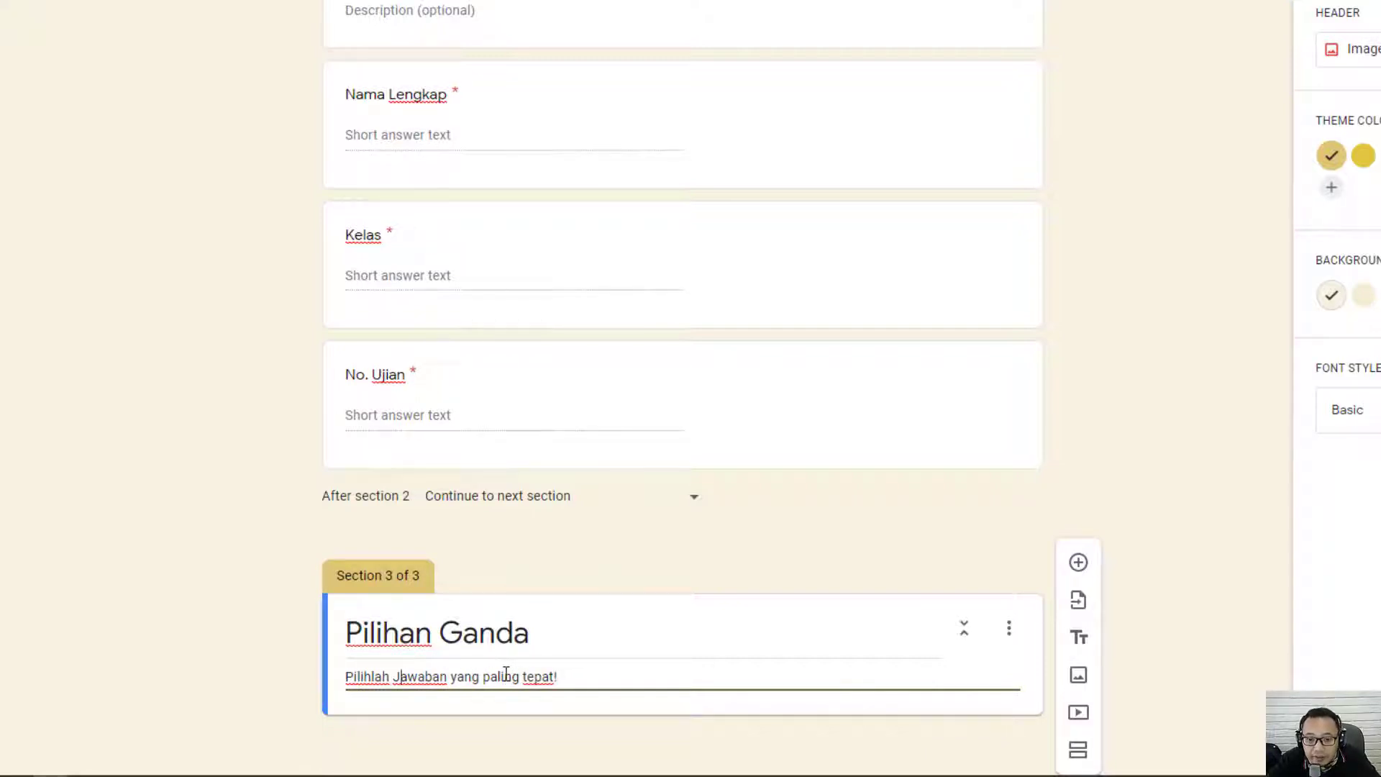
pyautogui.hotkey('shift', 'Left')
pyautogui.write('j')
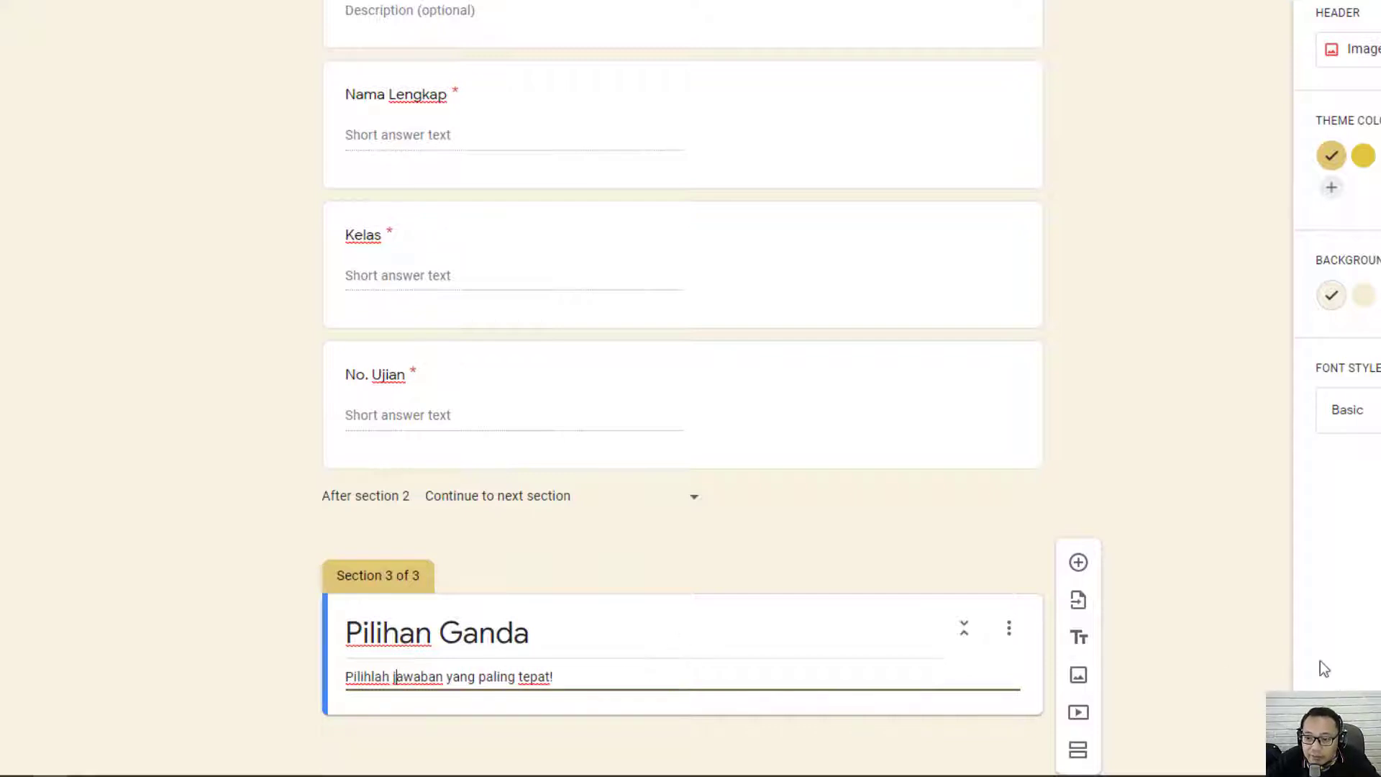
pyautogui.click(1198, 649)
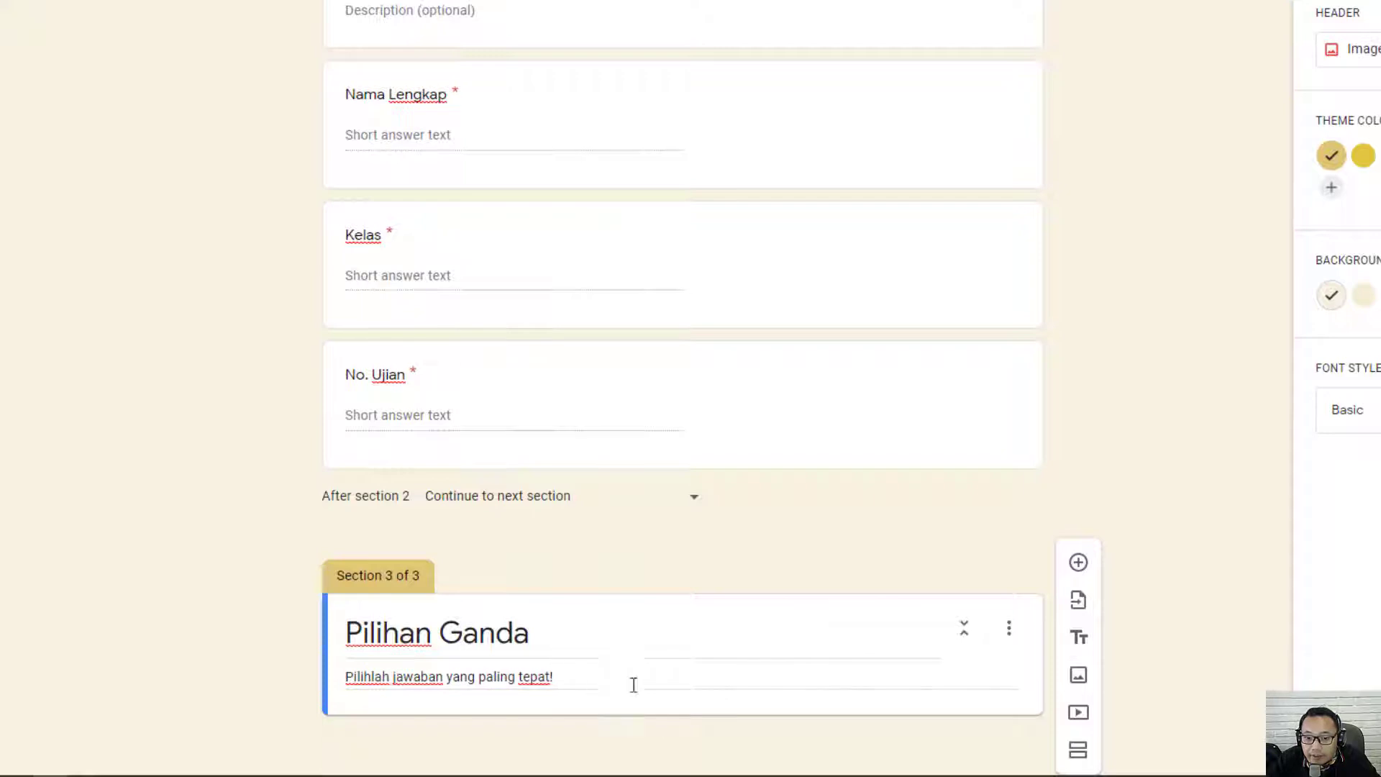
# Step: Add a multiple-choice question to the "Pilihan Ganda" section with the text "Ini adalah contoh pertanyaan pilihan ganda"
pyautogui.click(1081, 565)
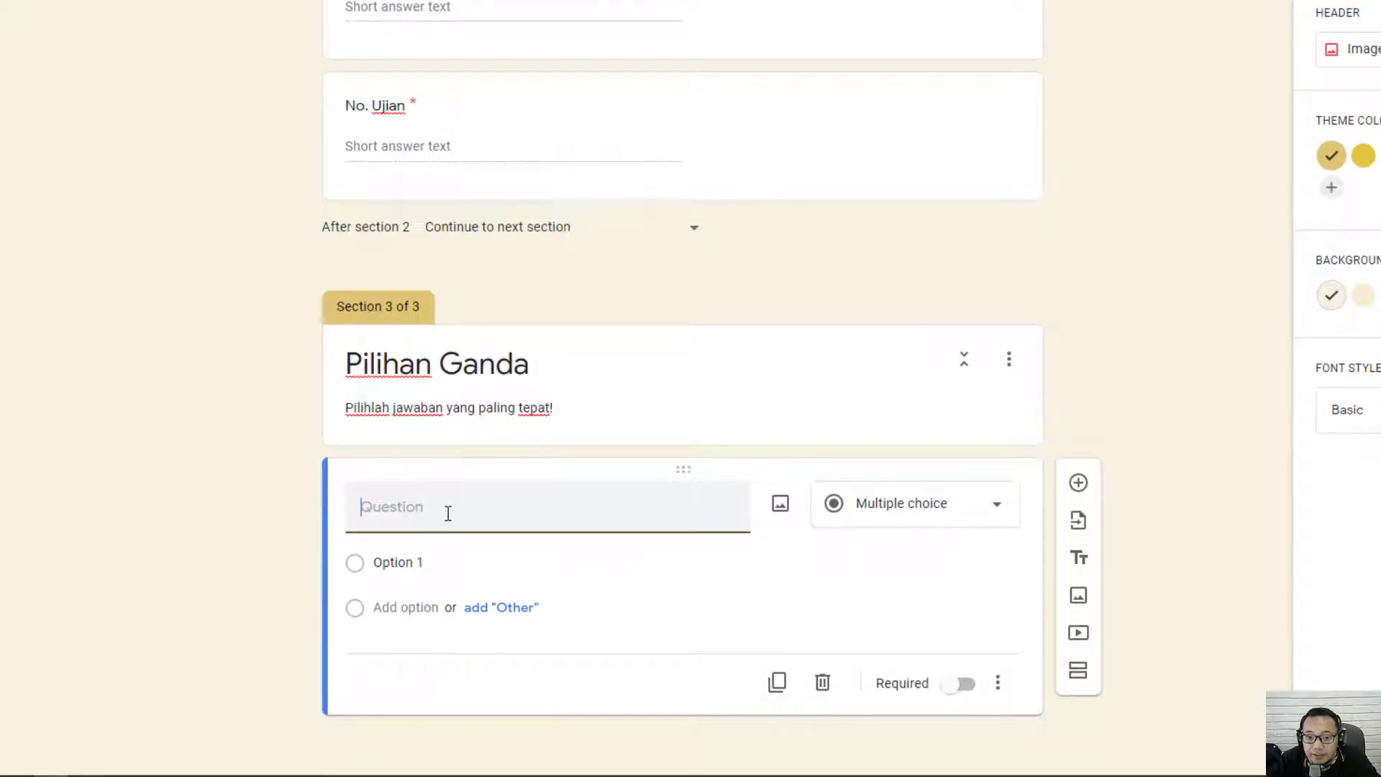
pyautogui.write('Ini')
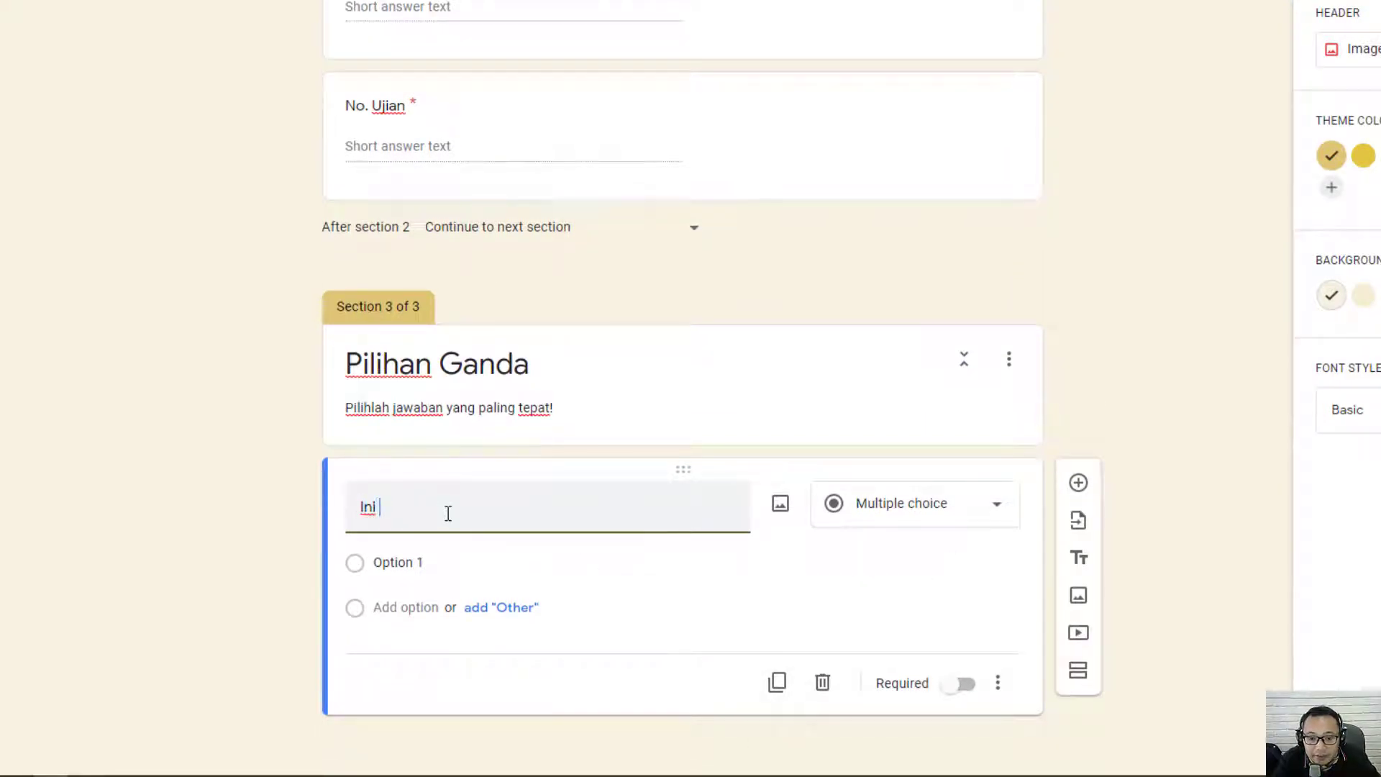
pyautogui.write(' adal')
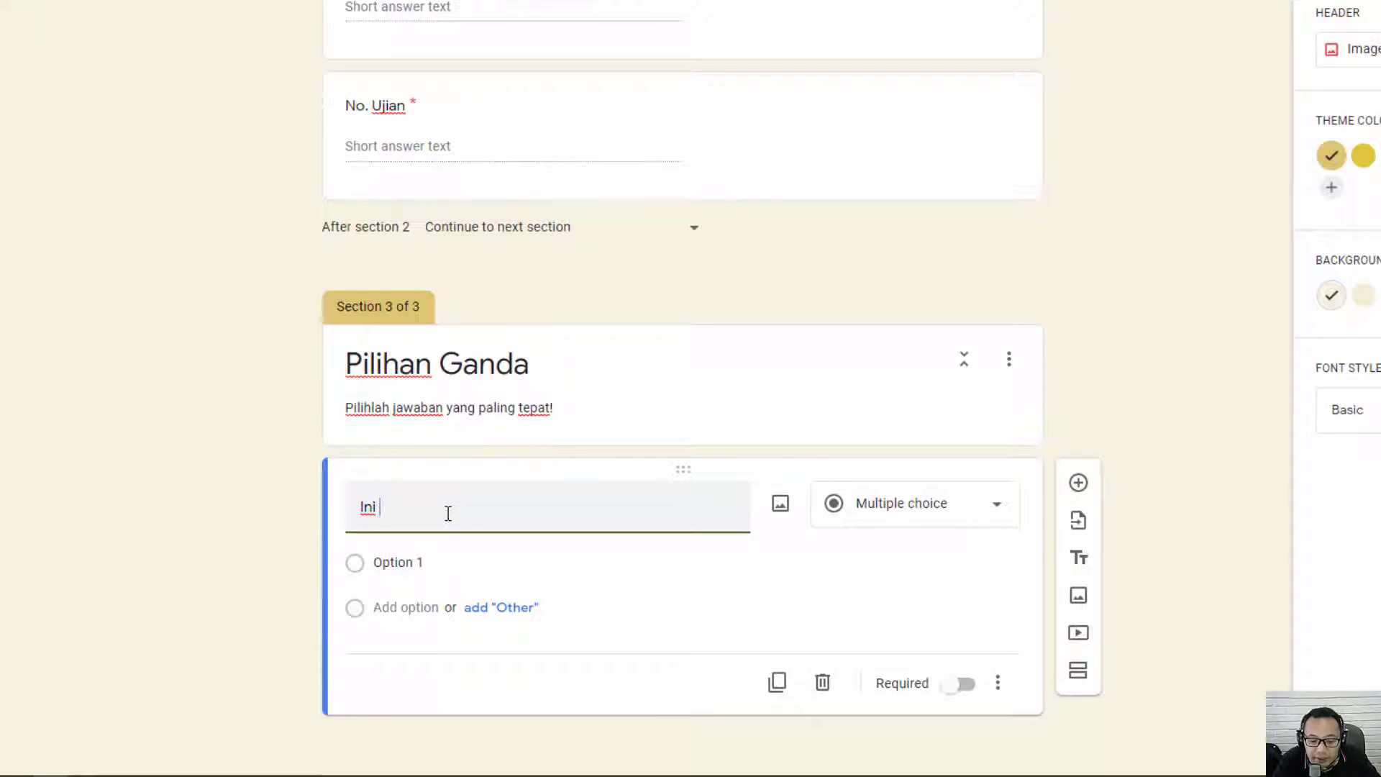
pyautogui.write('ah contoh')
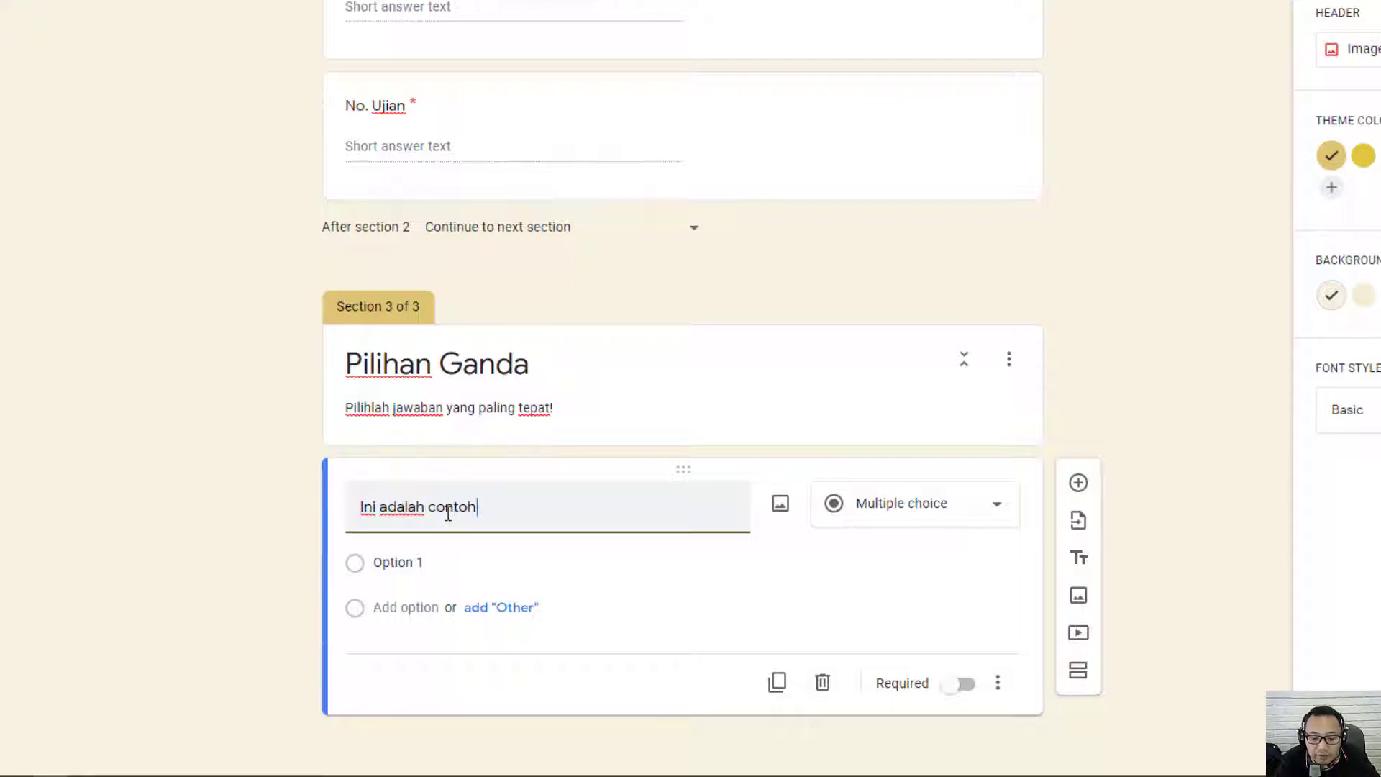
pyautogui.write(' pertanyaan pilih')
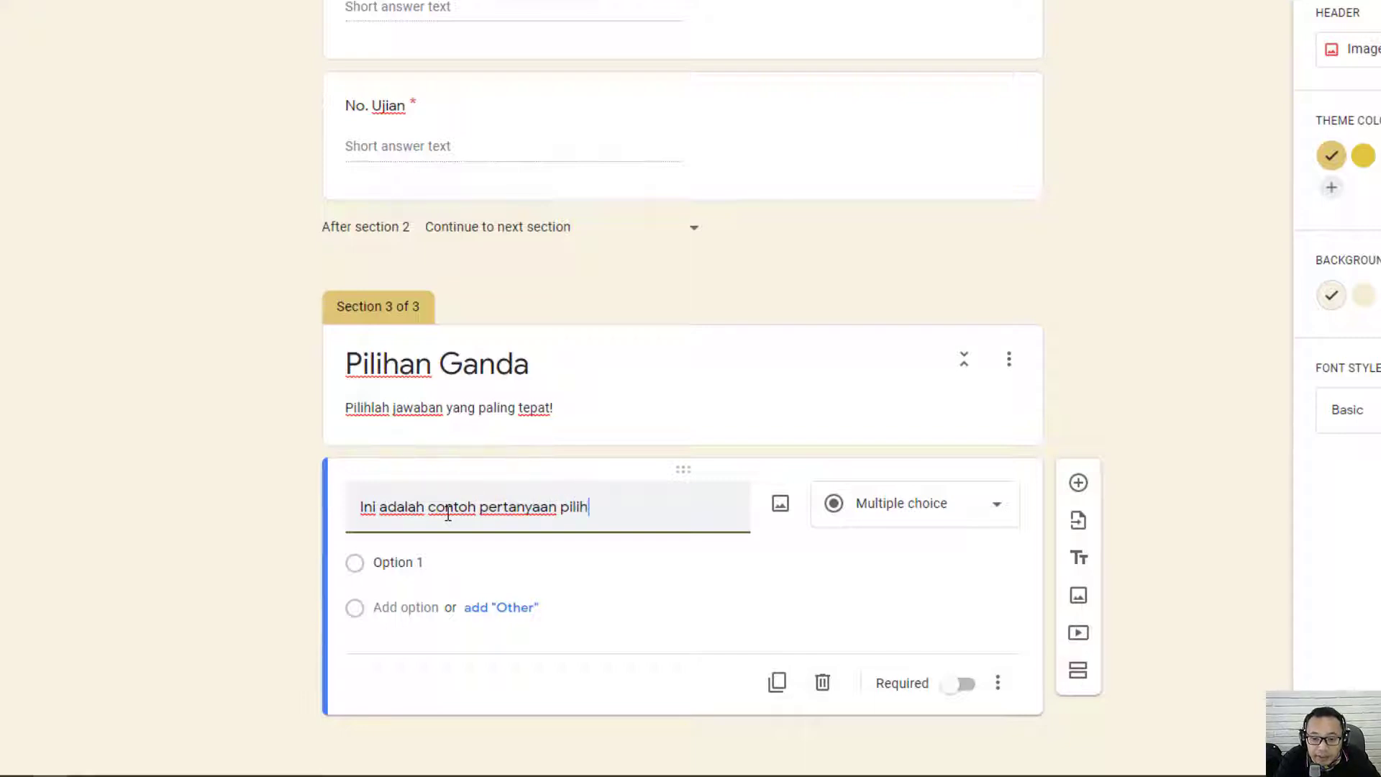
pyautogui.write('an ganda')
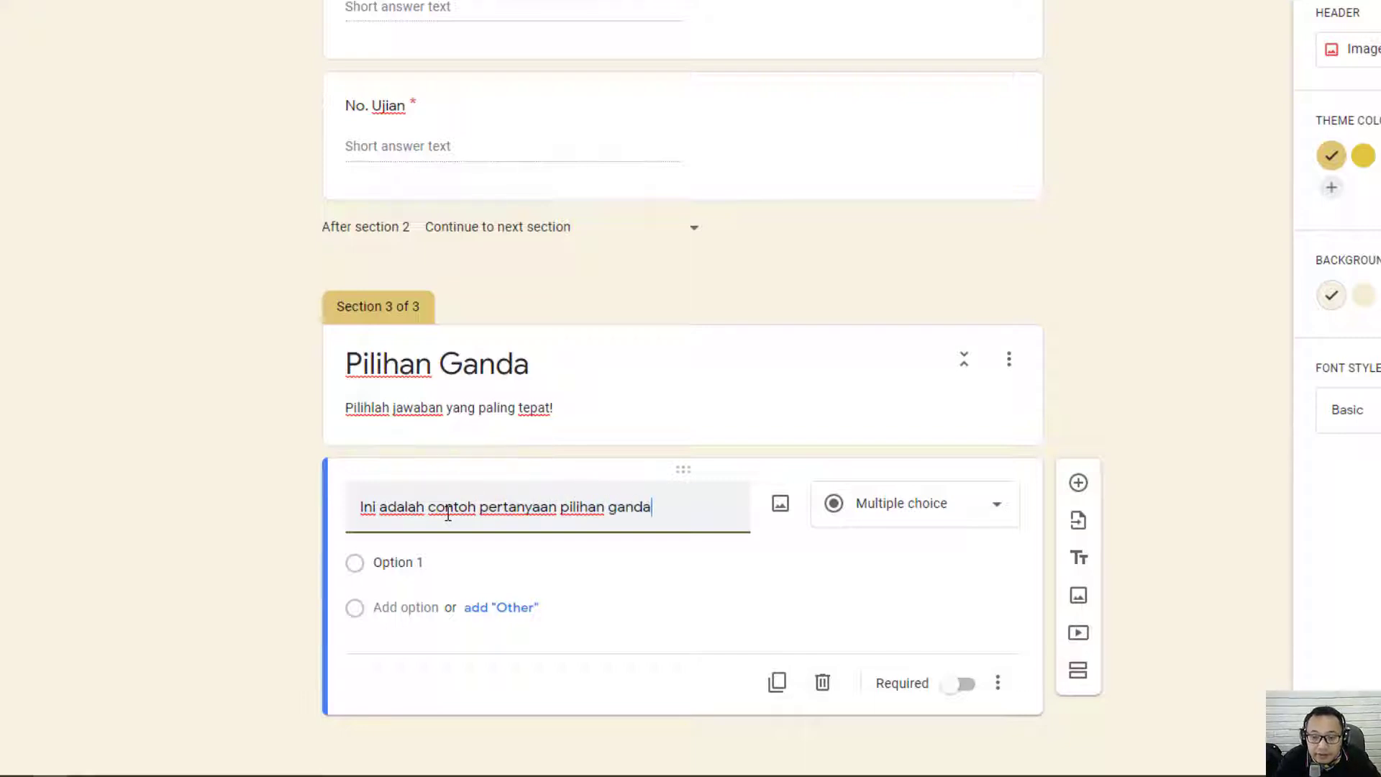
# Step: Give the question four answer options: "Pilihan 1", "Pilihan 2", "Pilihan 3" and "Pilihan 4"
pyautogui.click(420, 567)
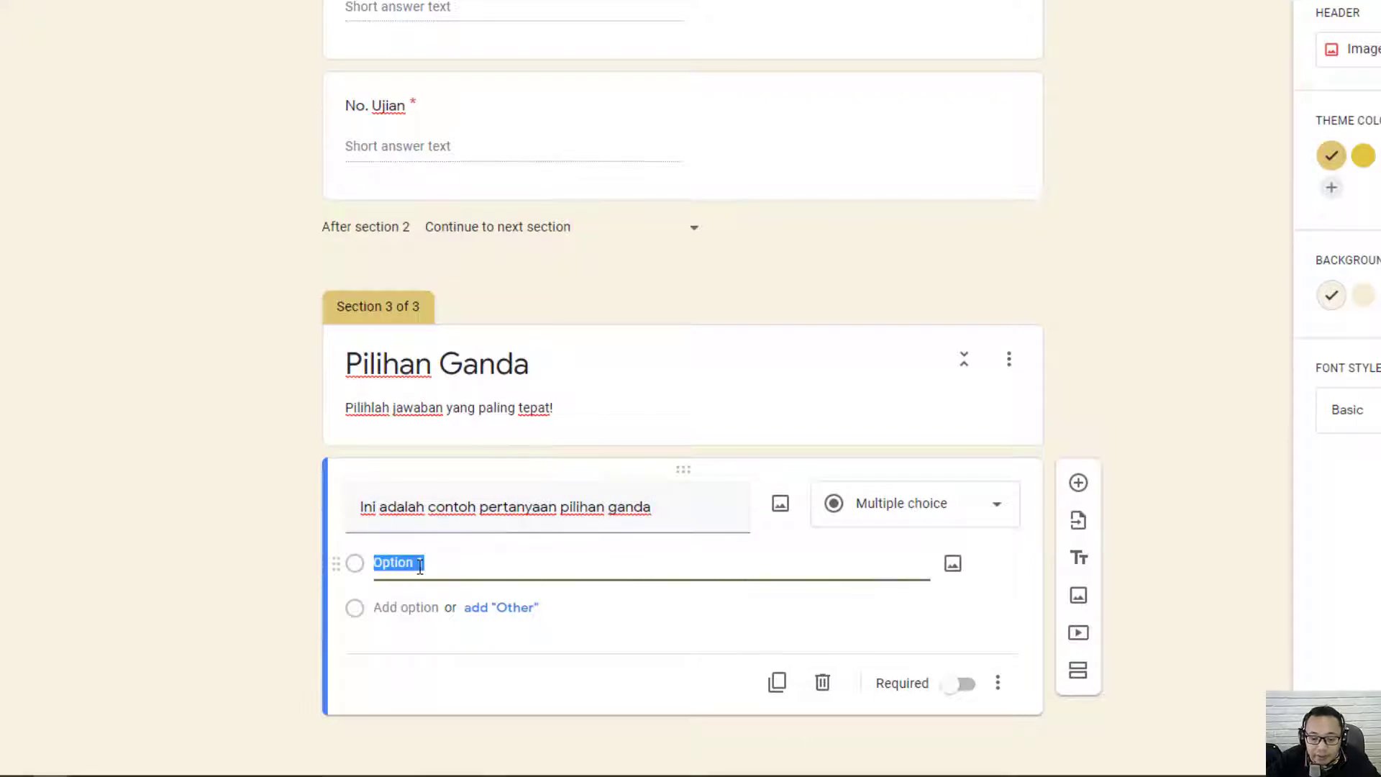
pyautogui.write('Pili')
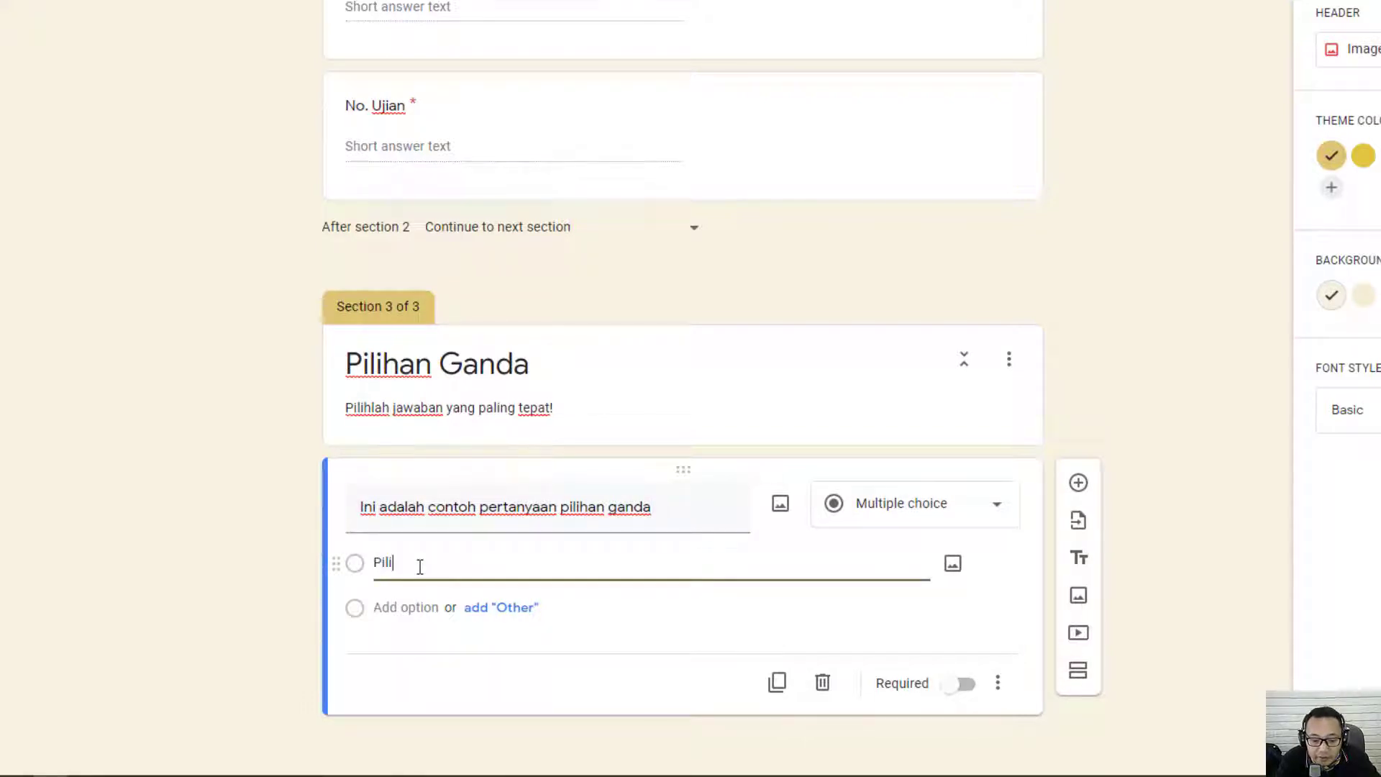
pyautogui.write('han 1')
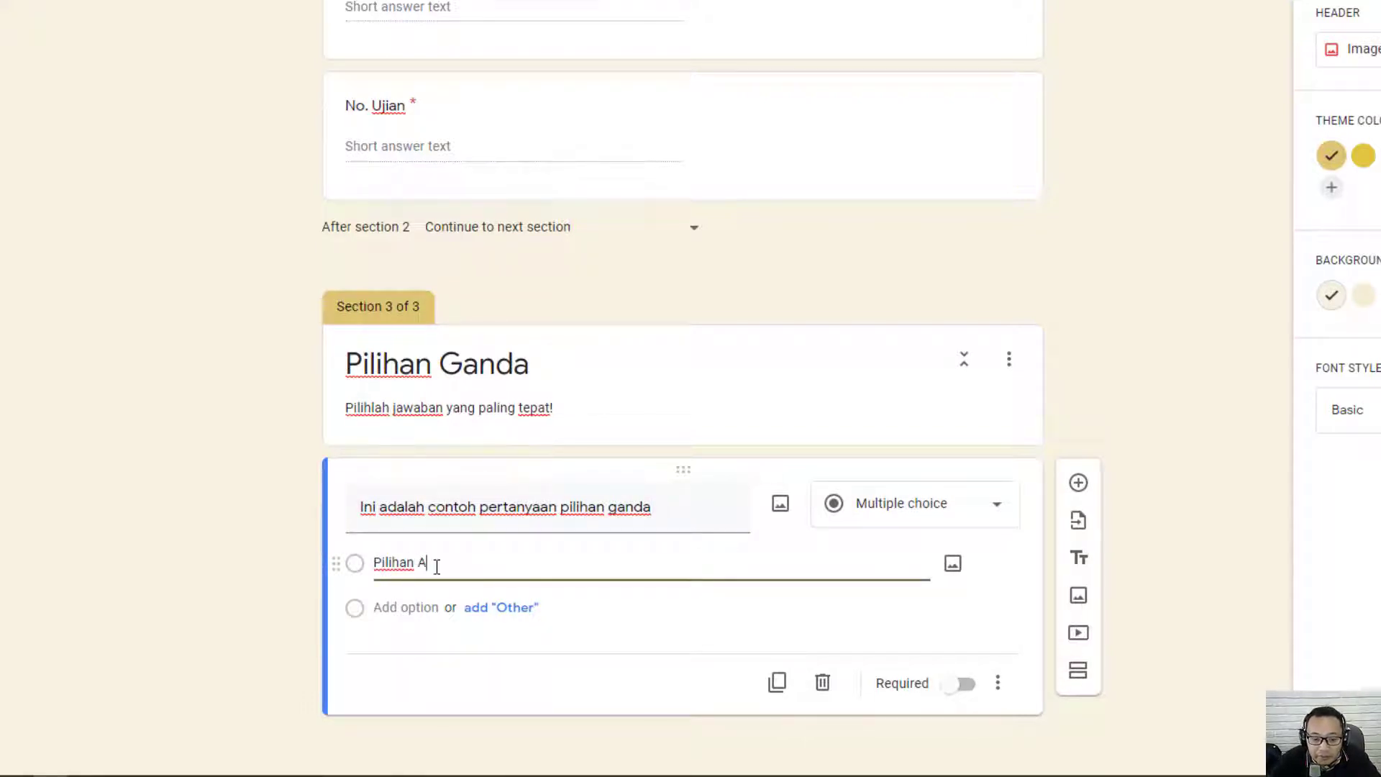
pyautogui.click(423, 609)
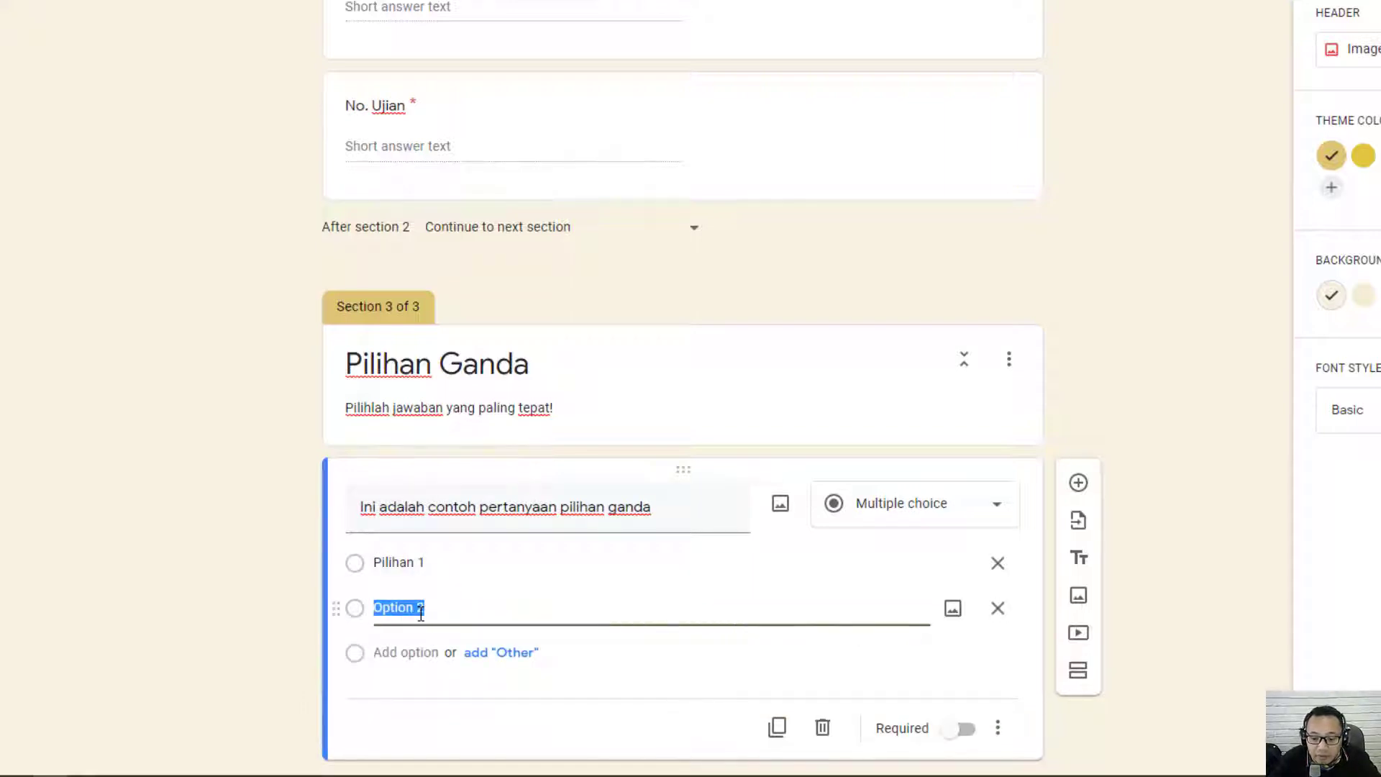
pyautogui.write('Pilihan ')
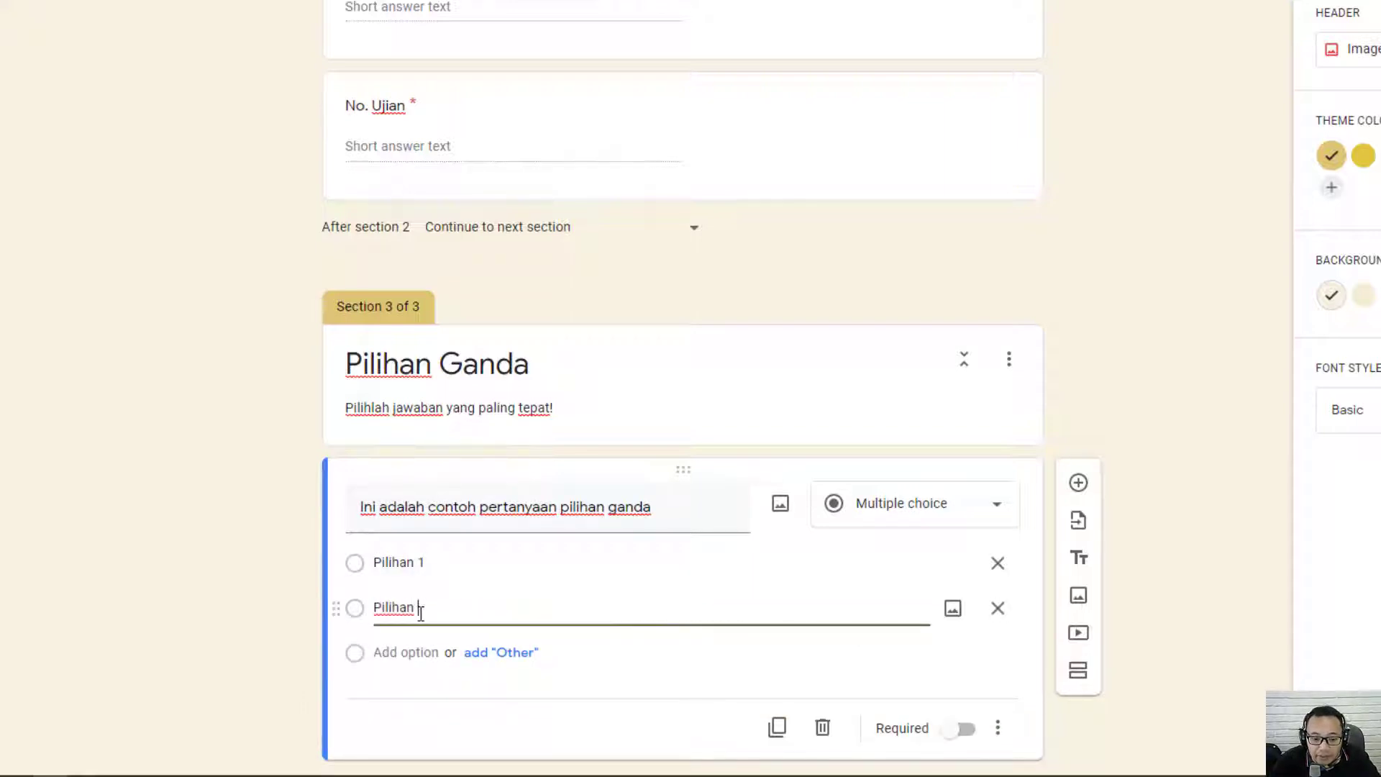
pyautogui.write('2')
pyautogui.click(403, 652)
pyautogui.write('P')
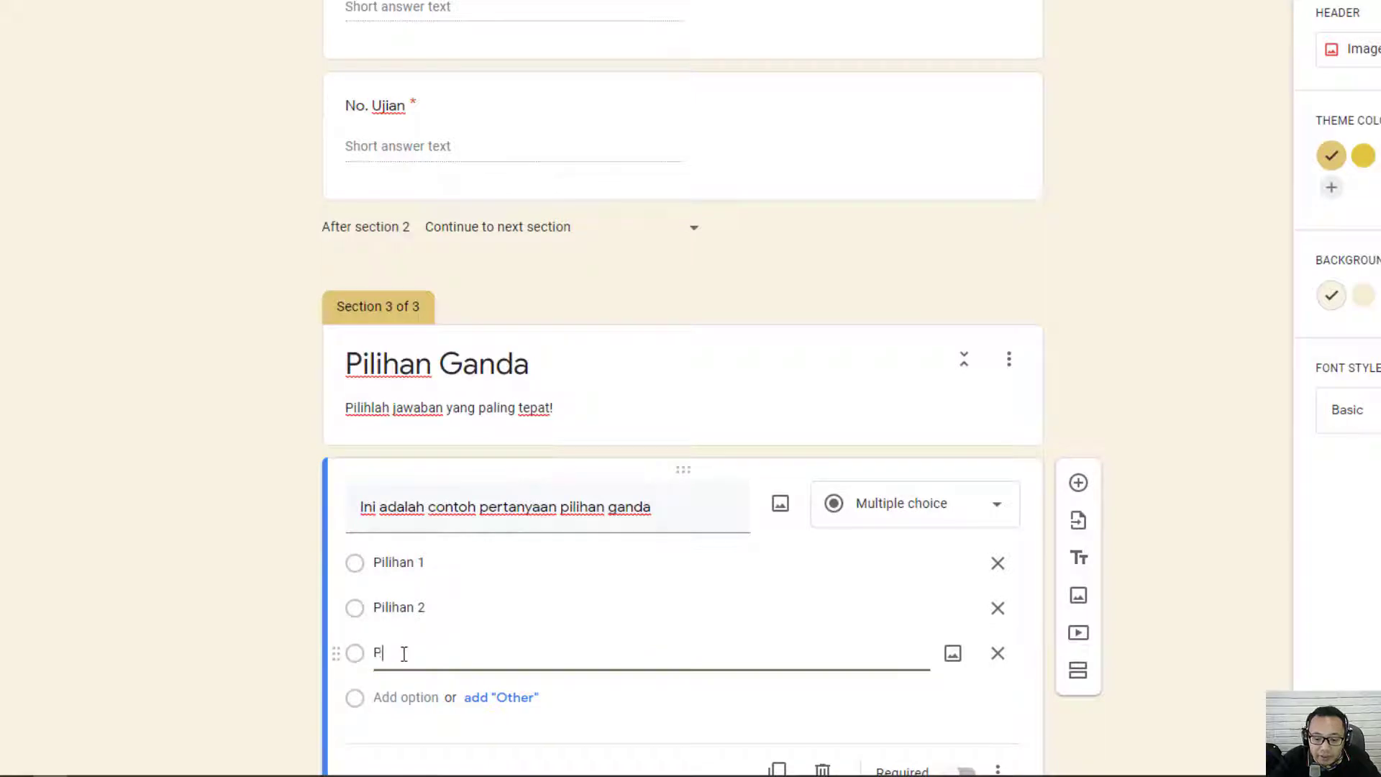
pyautogui.write('ilihan 3')
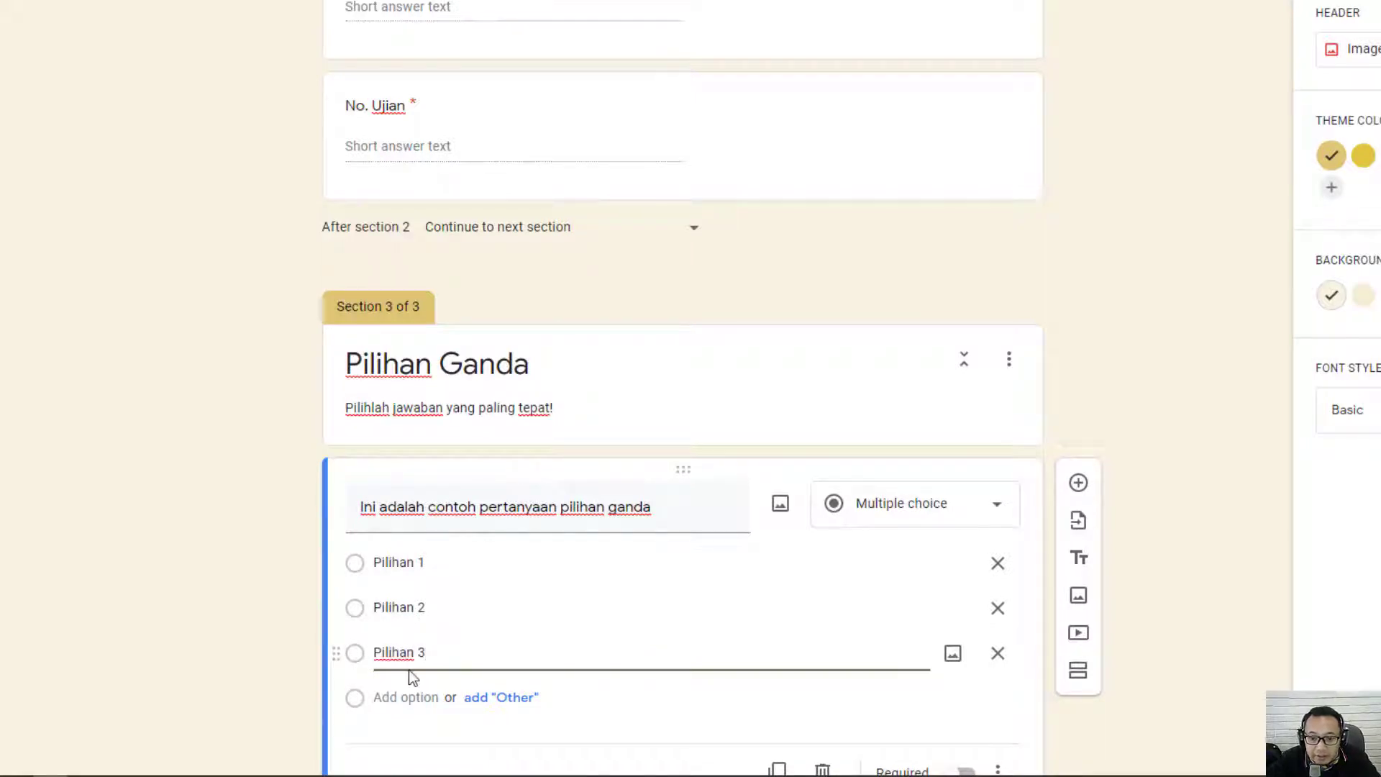
pyautogui.click(404, 697)
pyautogui.write('Pilihan')
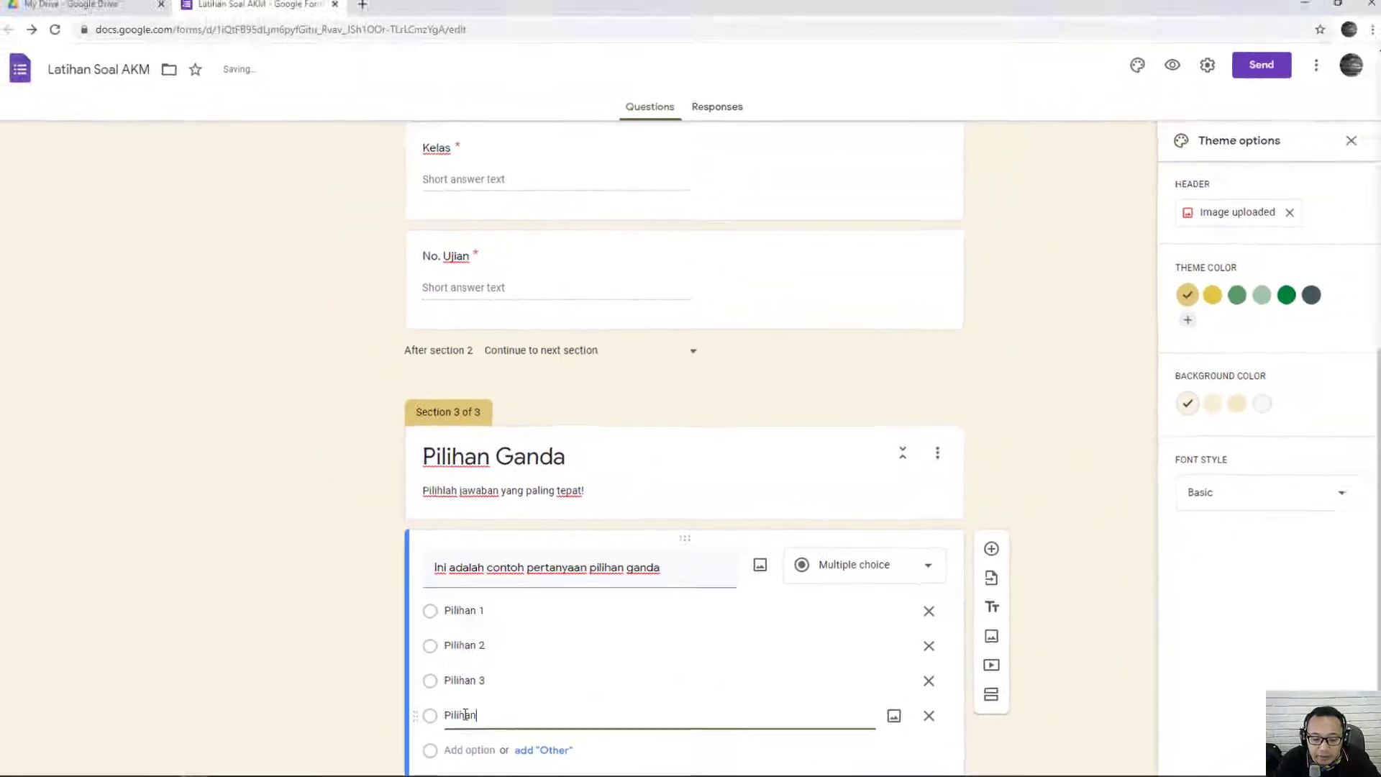
pyautogui.write(' 4')
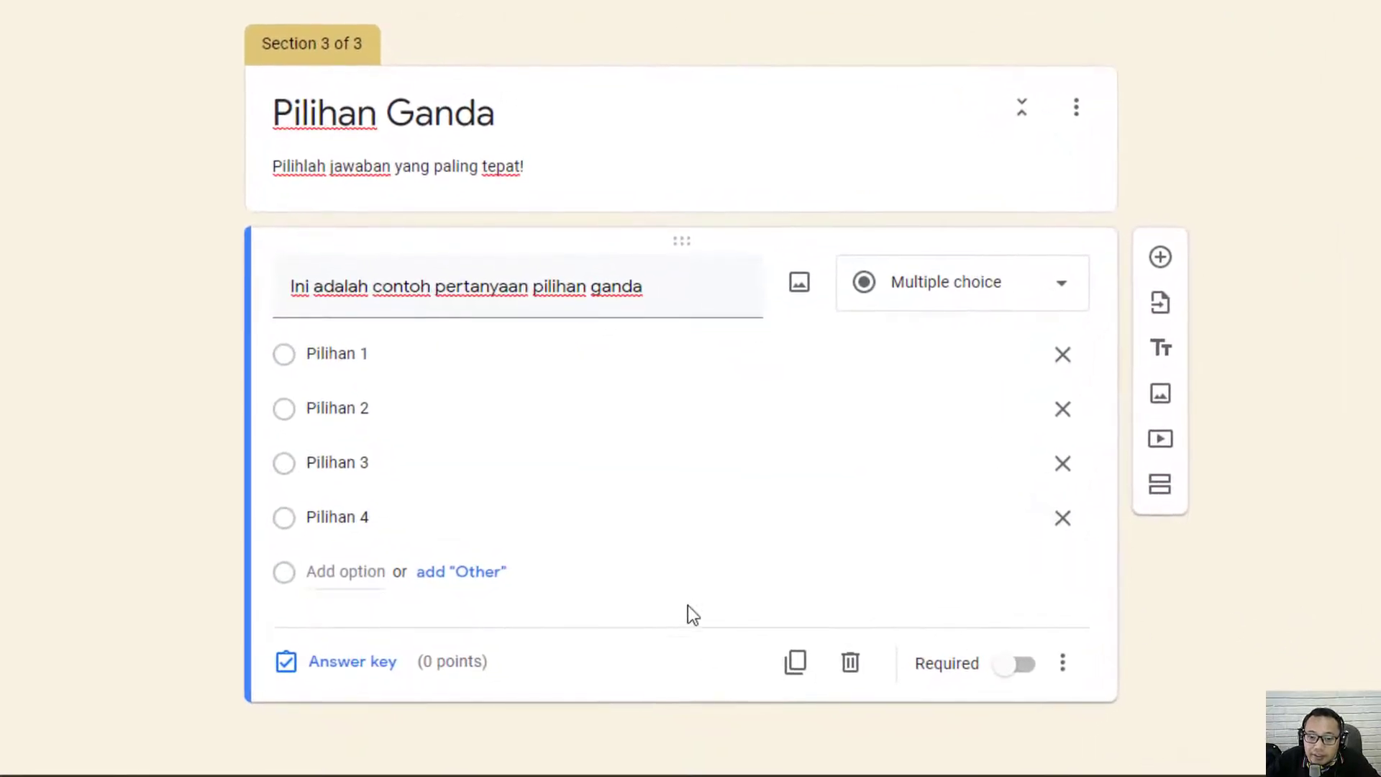
# Step: Set the question's answer key to "Pilihan 1", worth 1 point
pyautogui.click(355, 667)
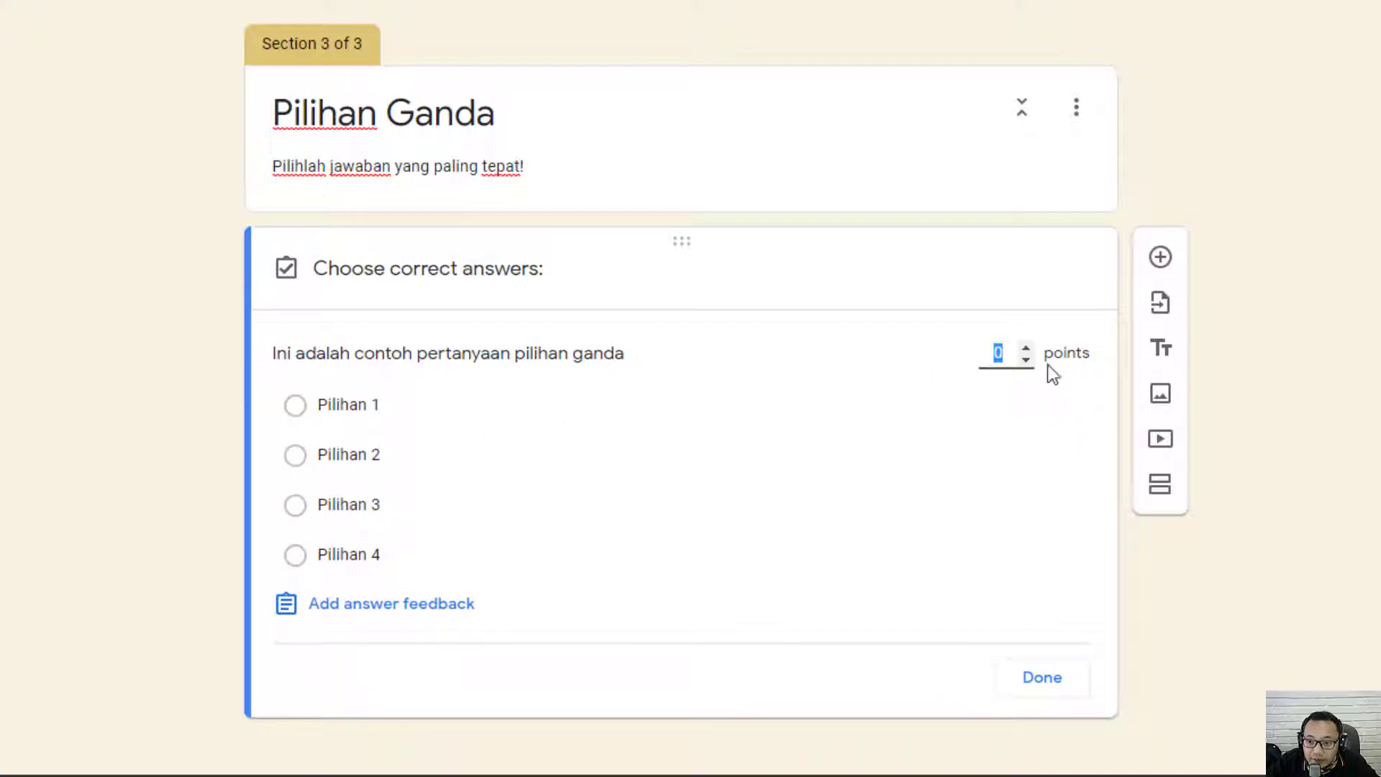
pyautogui.click(1029, 348)
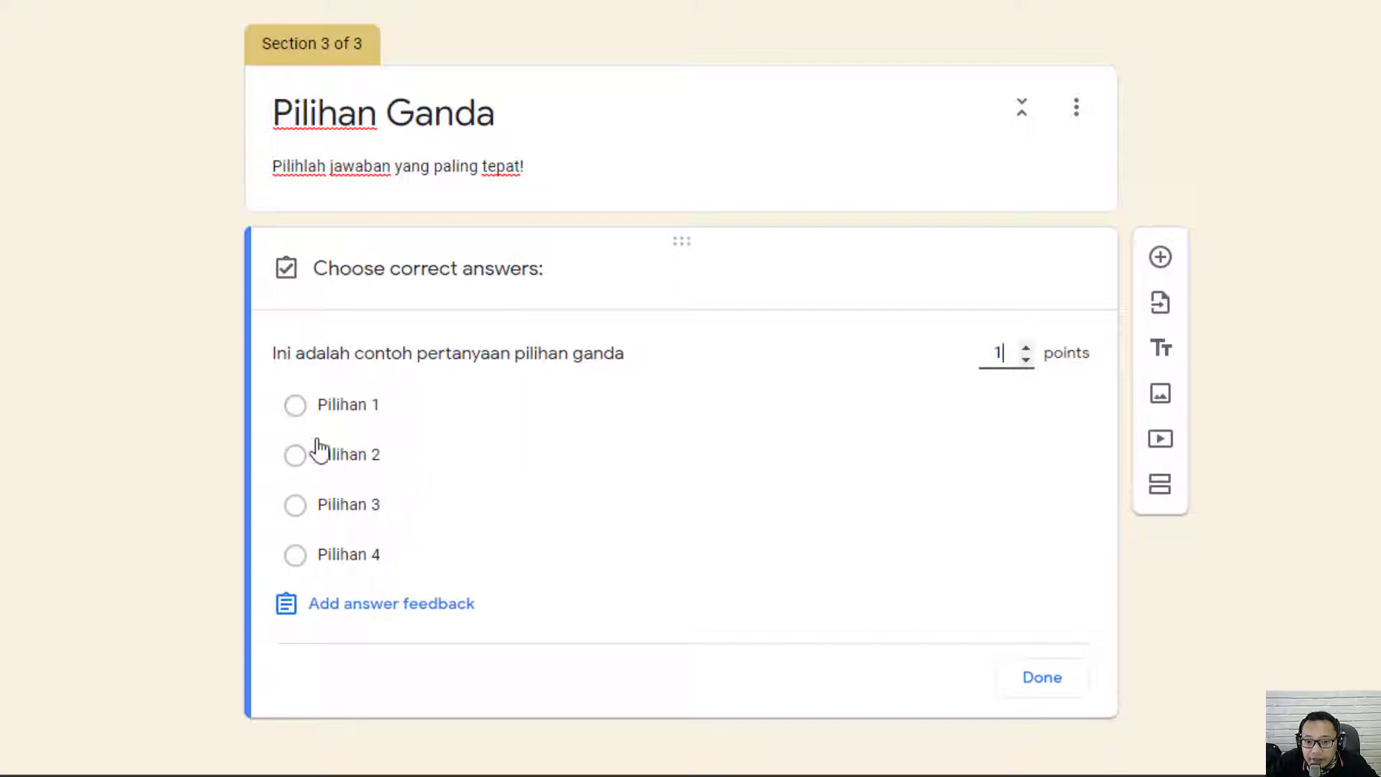
pyautogui.click(296, 407)
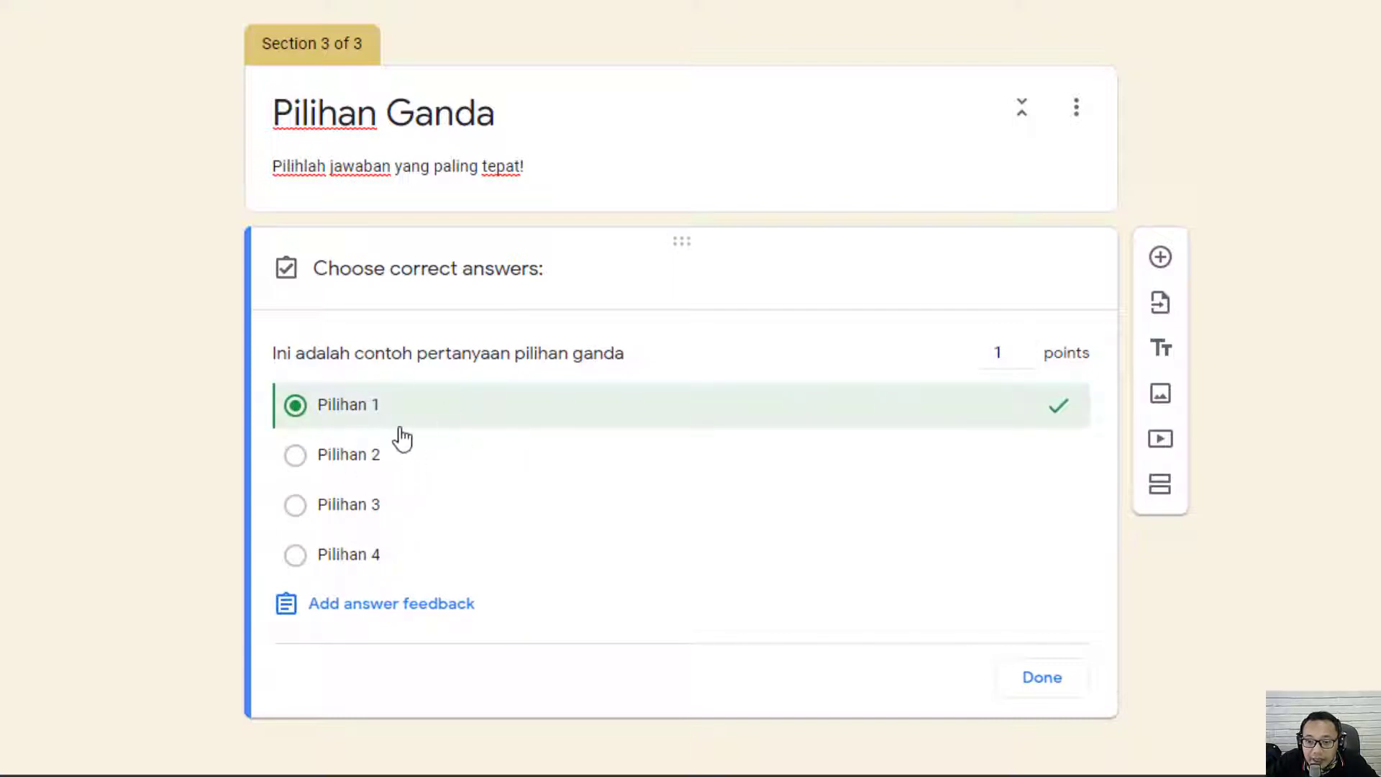
pyautogui.click(1044, 678)
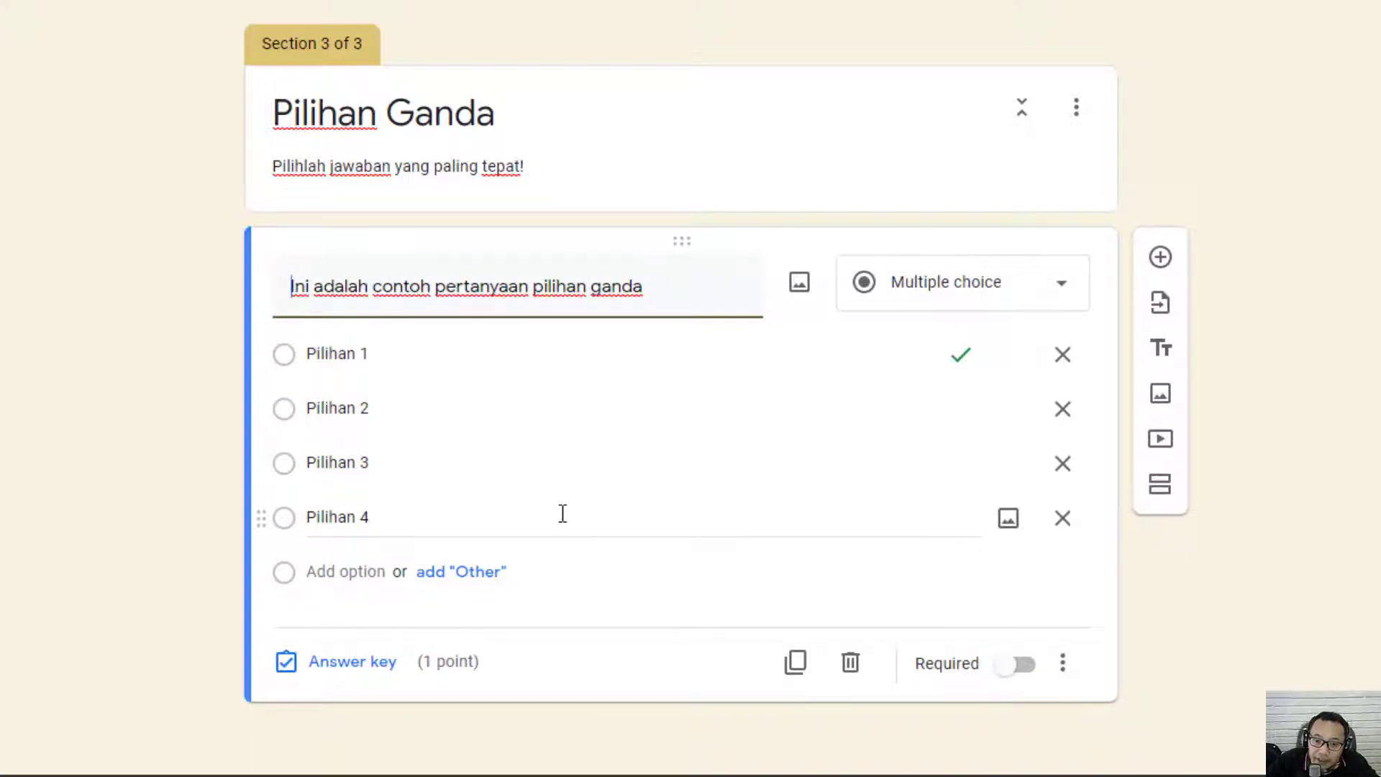
# Step: Duplicate the multiple-choice question and change the copy's text to "Ini adalah contoh pertanyaan pilihan ganda 2"
pyautogui.click(804, 667)
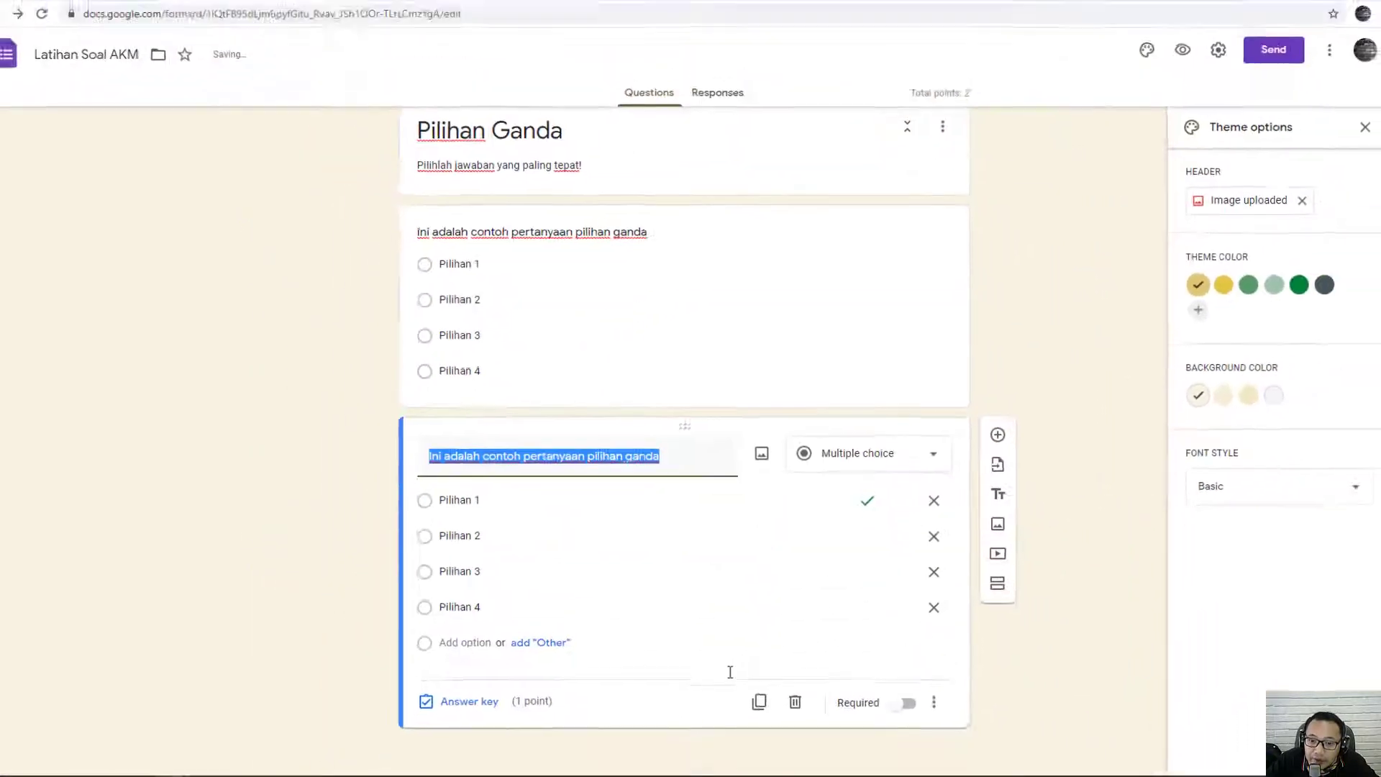
pyautogui.click(669, 467)
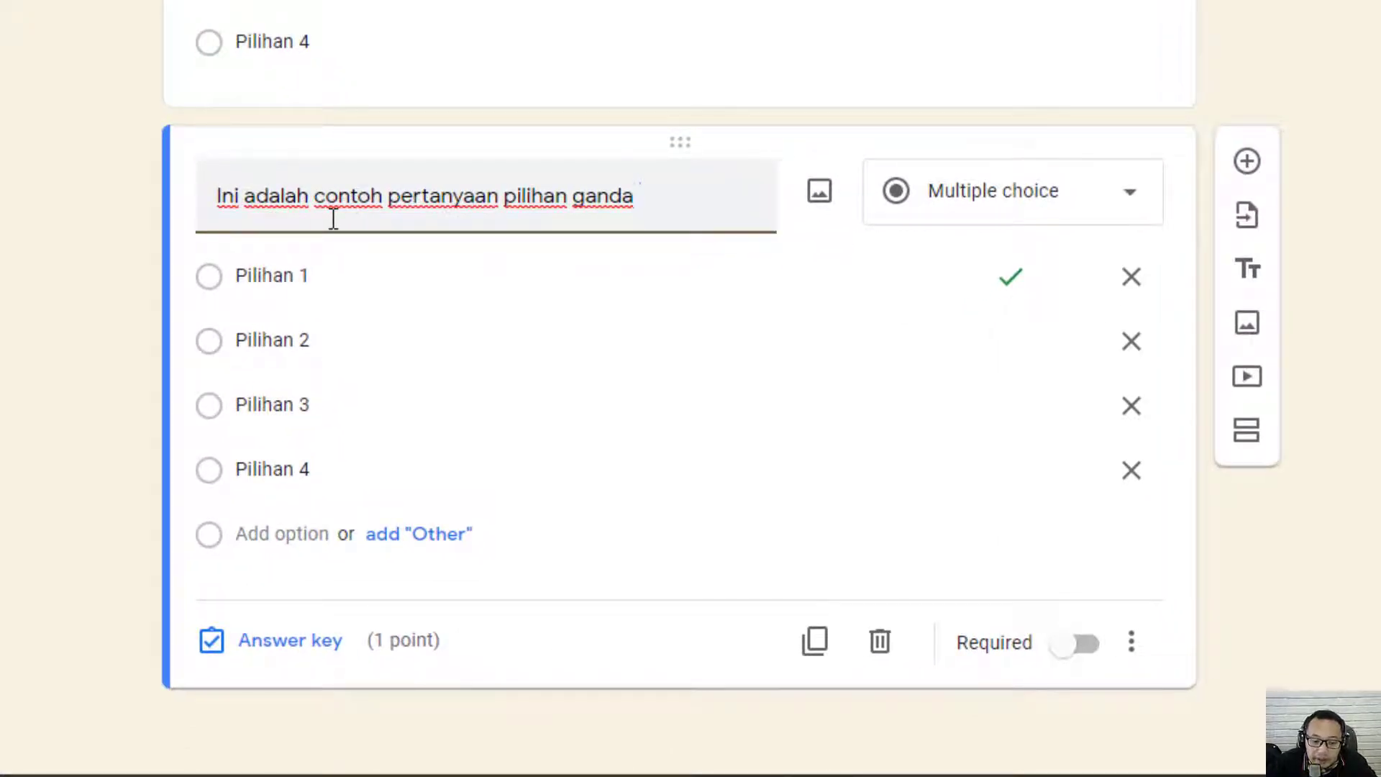
pyautogui.write('2')
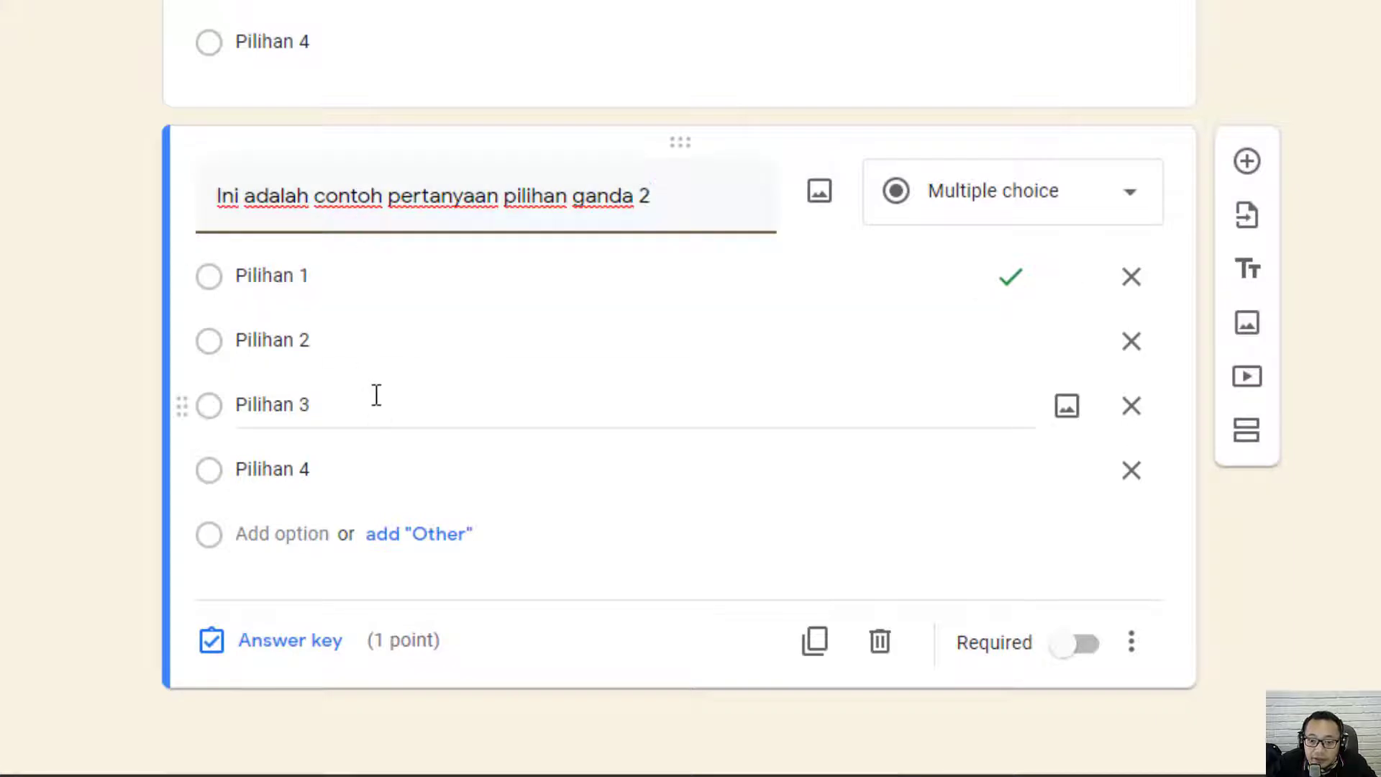
# Step: Change the second question's answer key so that only "Pilihan 2" is correct
pyautogui.click(302, 648)
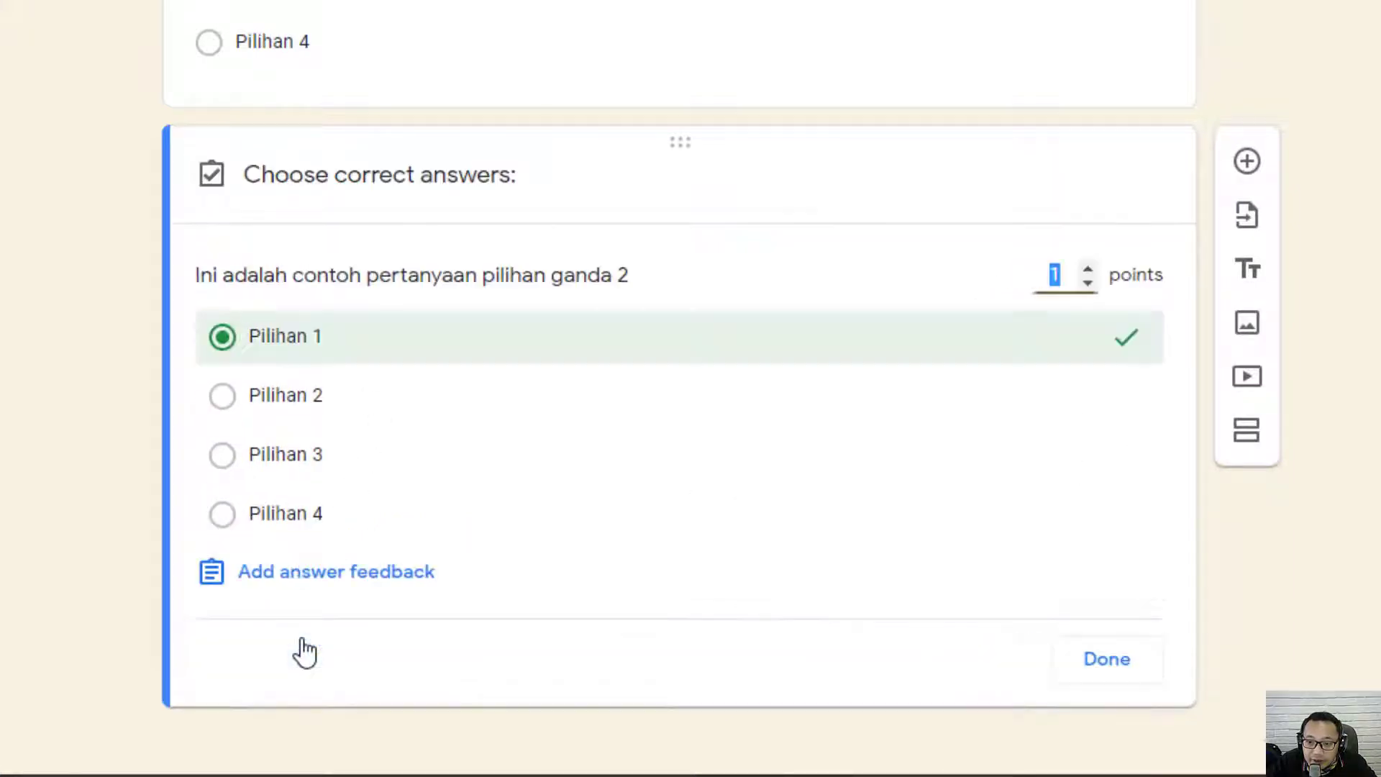
pyautogui.click(227, 396)
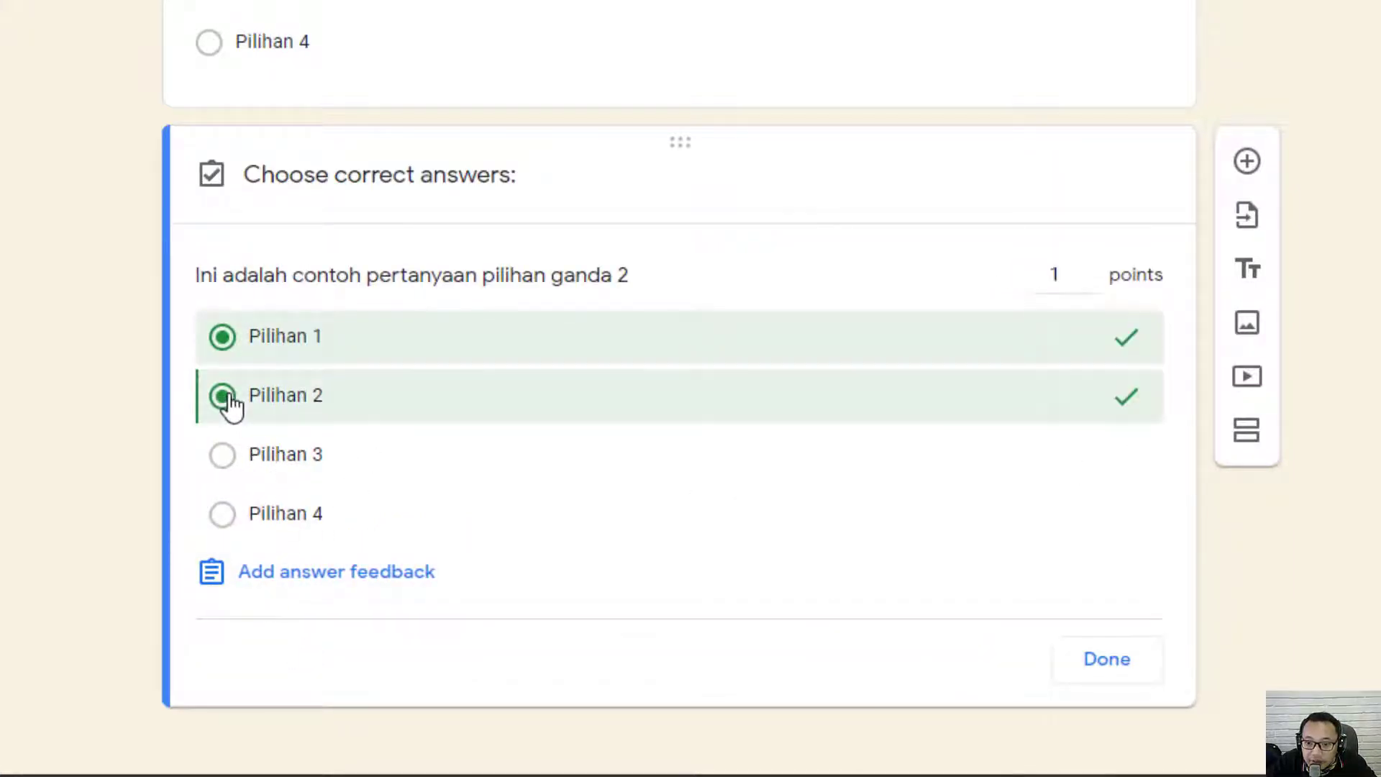
pyautogui.click(223, 338)
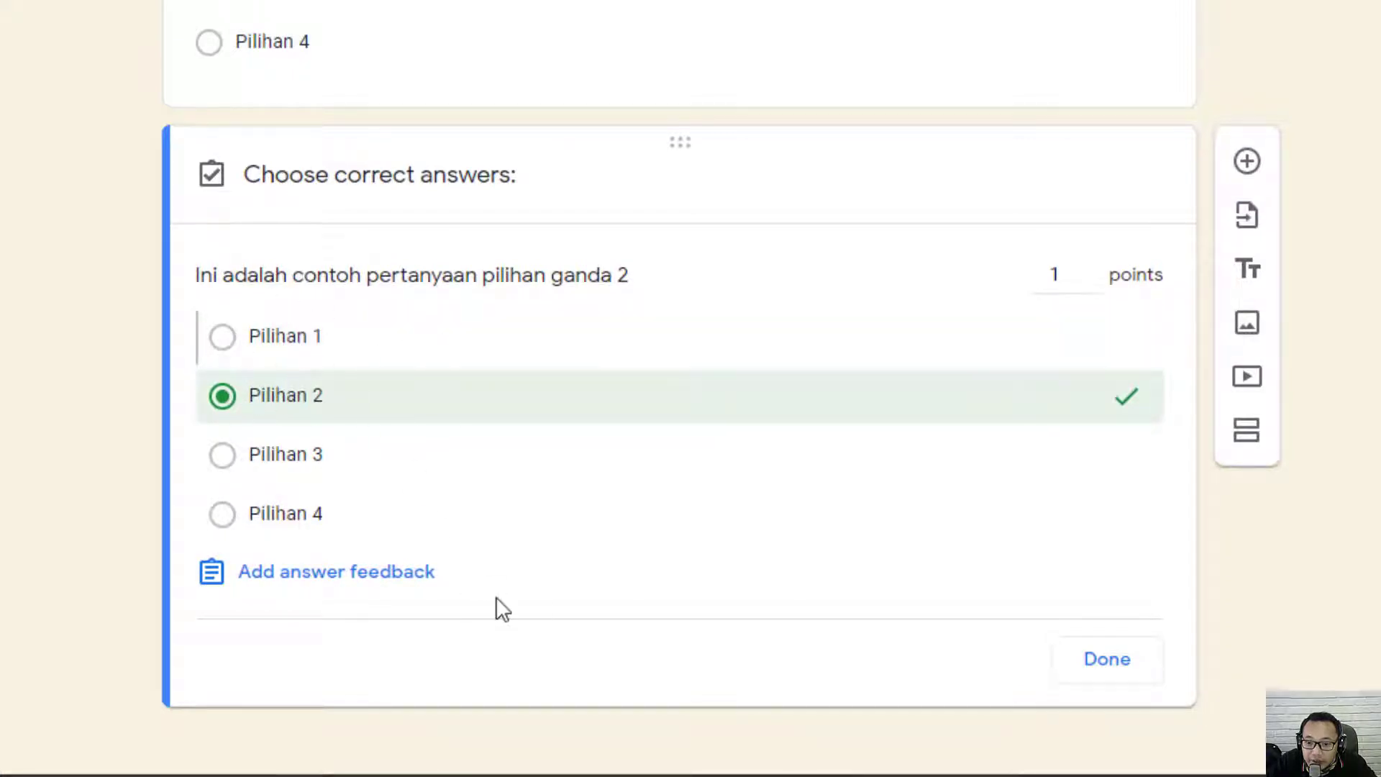
pyautogui.click(1139, 668)
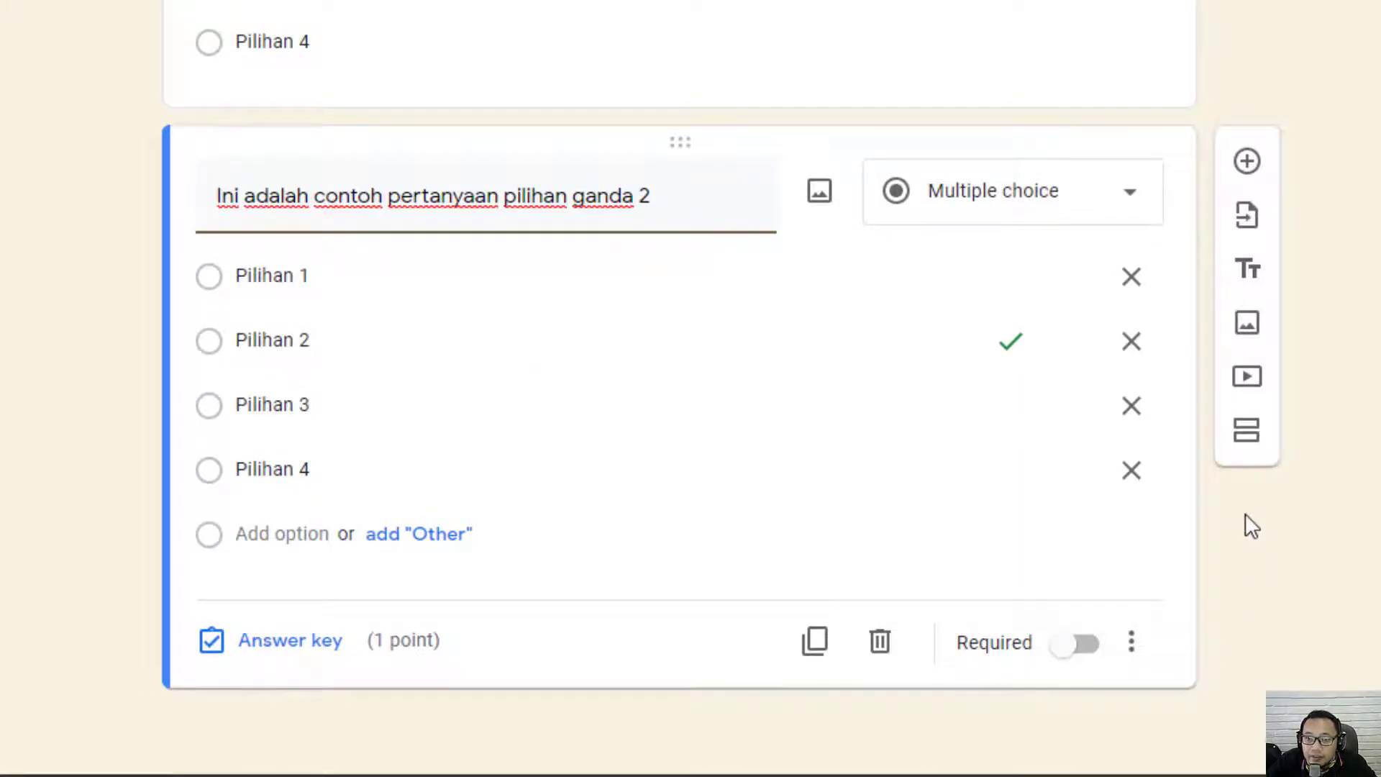
# Step: Switch to Notepad to review the "Pilihan ganda" and "Pilihan ganda kompleks" entries in the AKM question types list, and return to the form
pyautogui.scroll(3, 1223, 507)
pyautogui.scroll(-2, 1209, 497)
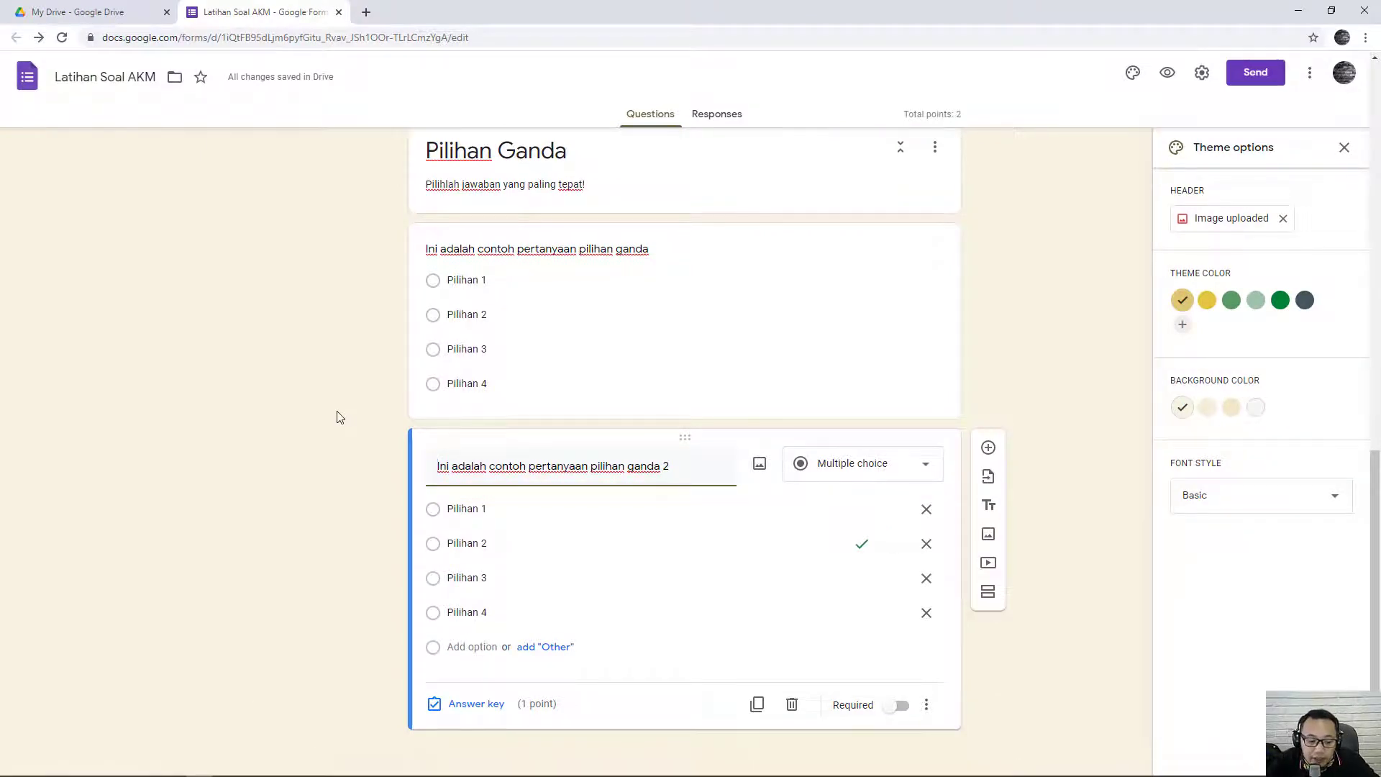
pyautogui.hotkey('alt', 'Tab')
pyautogui.hotkey('alt', 'Tab')
pyautogui.hotkey('alt', 'Tab')
pyautogui.hotkey('alt', 'Tab')
pyautogui.hotkey('alt', 'Tab')
pyautogui.hotkey('alt', 'Tab')
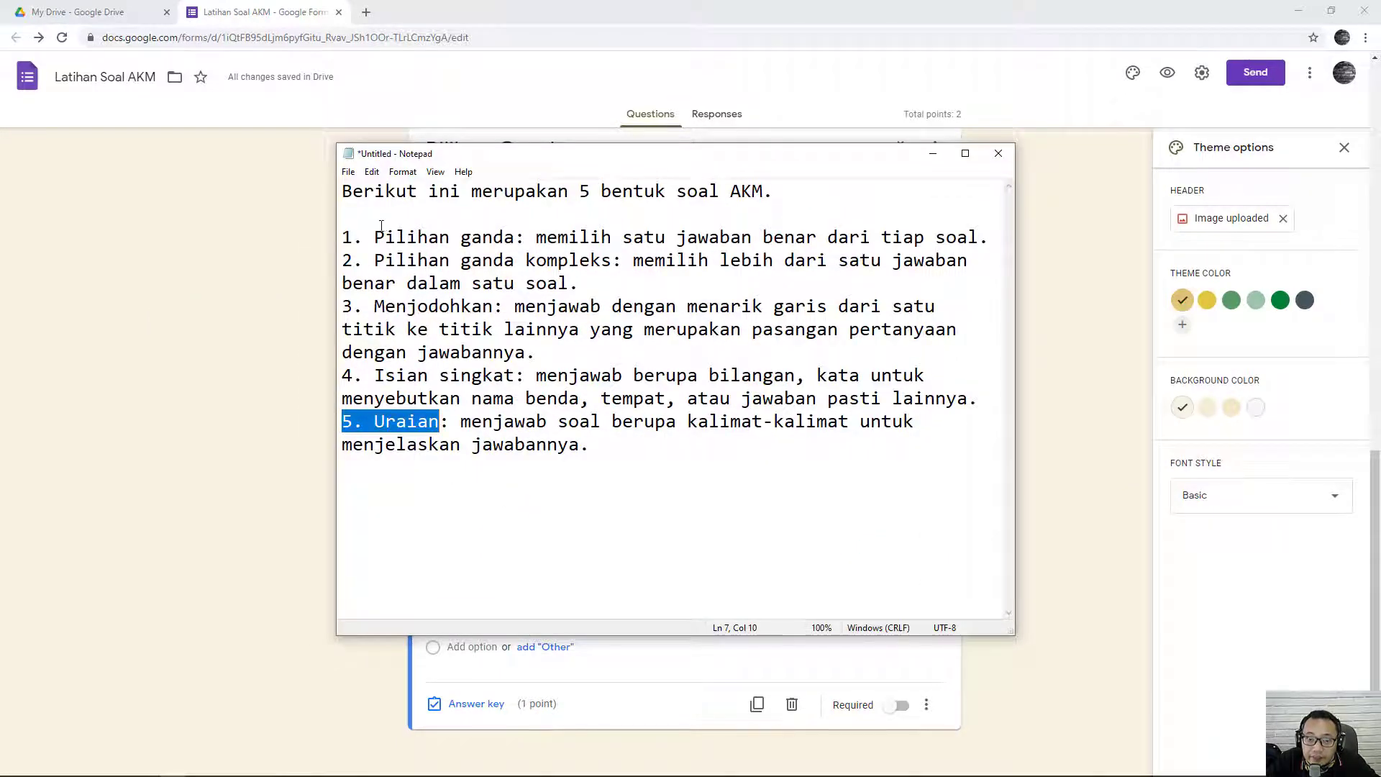
pyautogui.moveTo(374, 237); pyautogui.dragTo(525, 239)
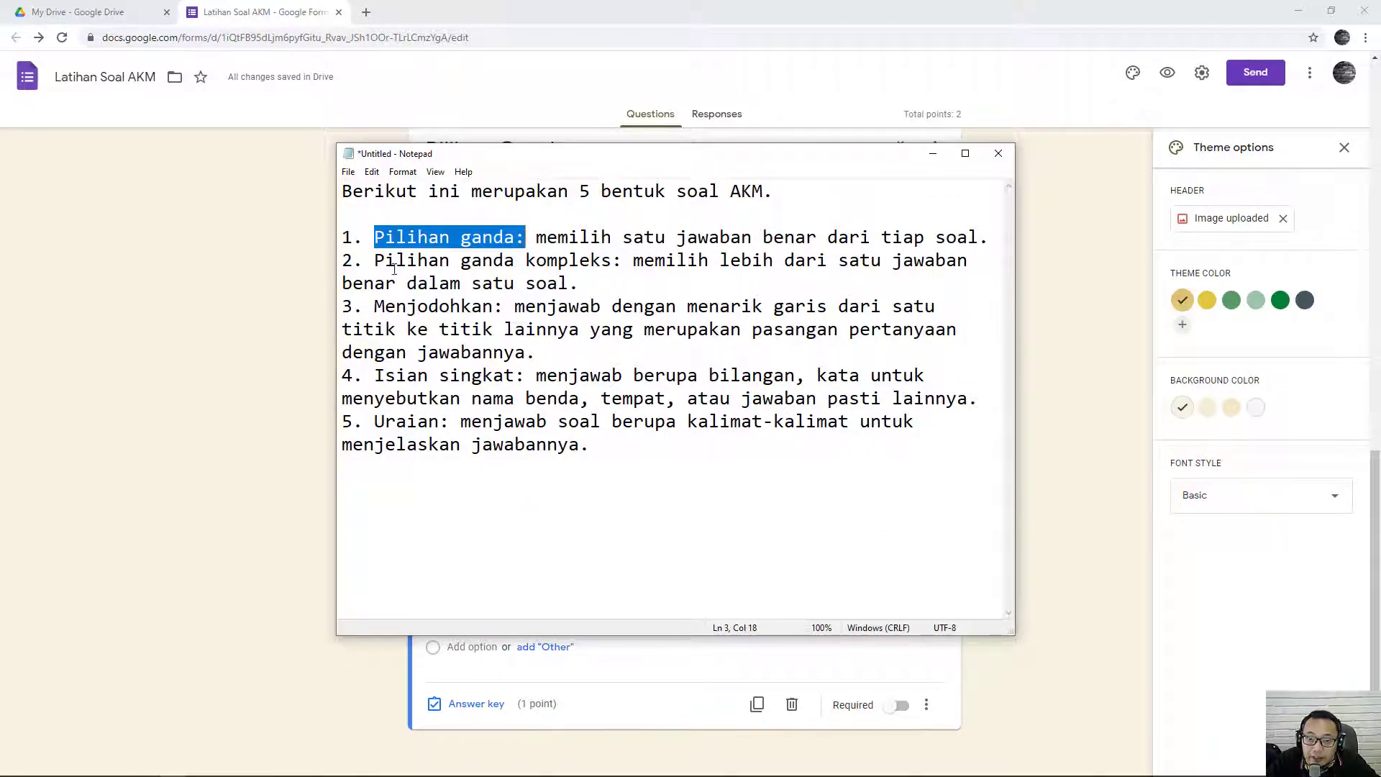
pyautogui.moveTo(372, 260); pyautogui.dragTo(620, 267)
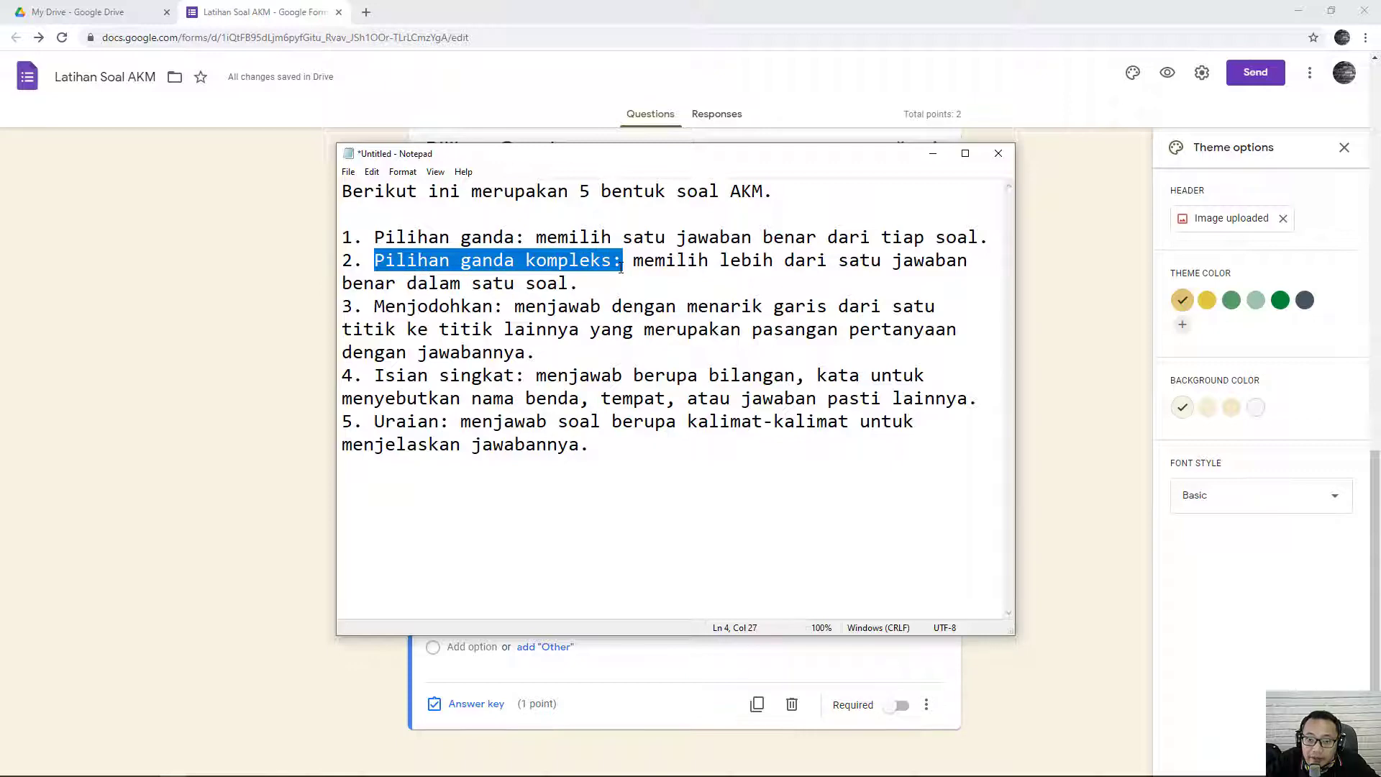
pyautogui.click(1060, 310)
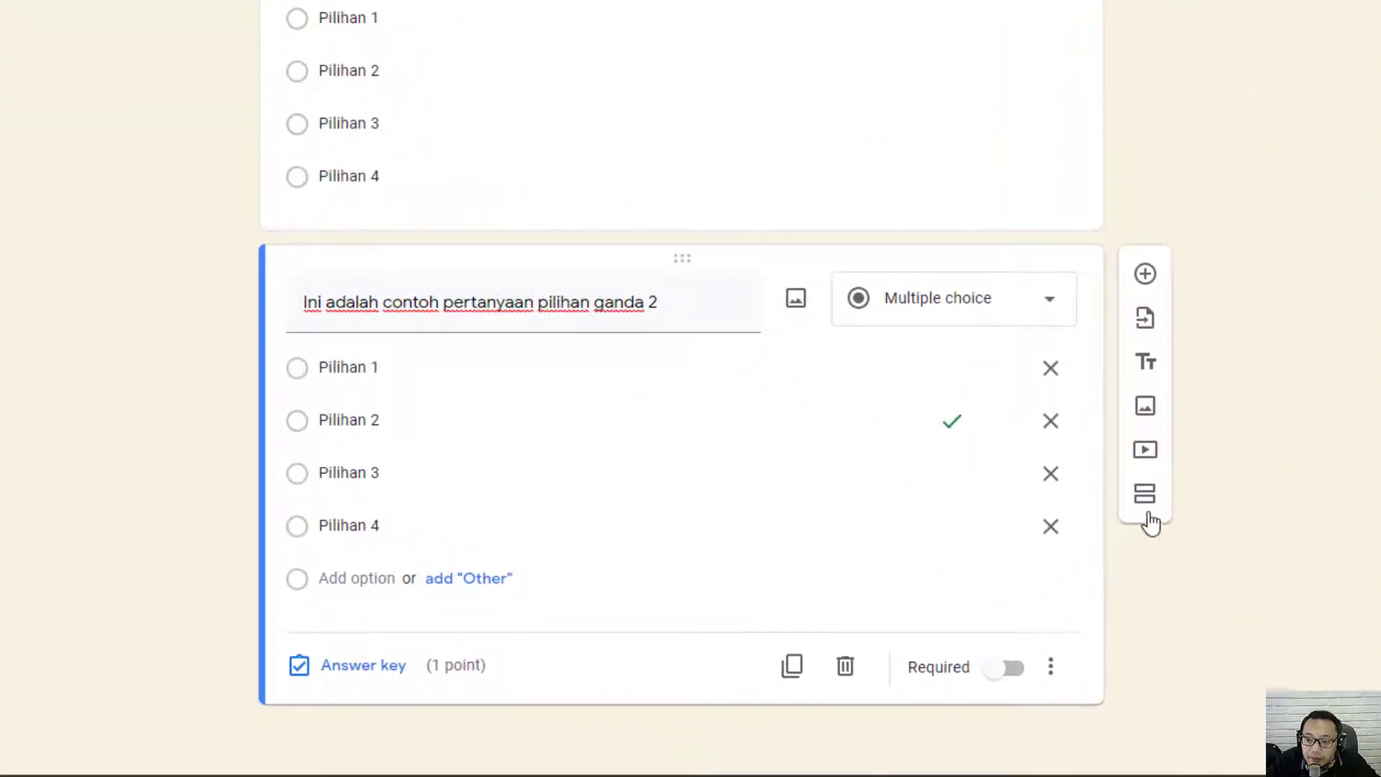
# Step: Add a new section after the second multiple-choice question and title it "Pilihan Ganda Kompleks"
pyautogui.click(1146, 504)
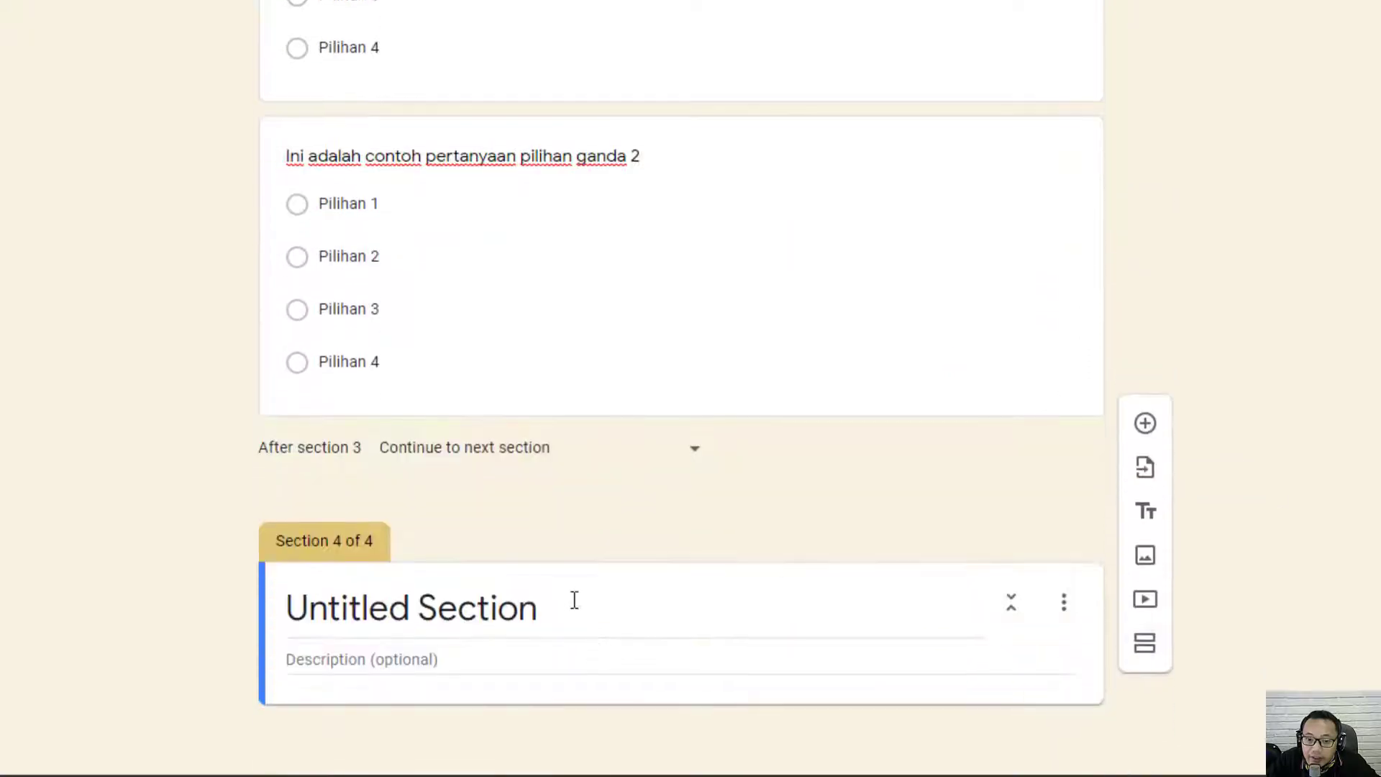
pyautogui.click(584, 604)
pyautogui.write('Pil')
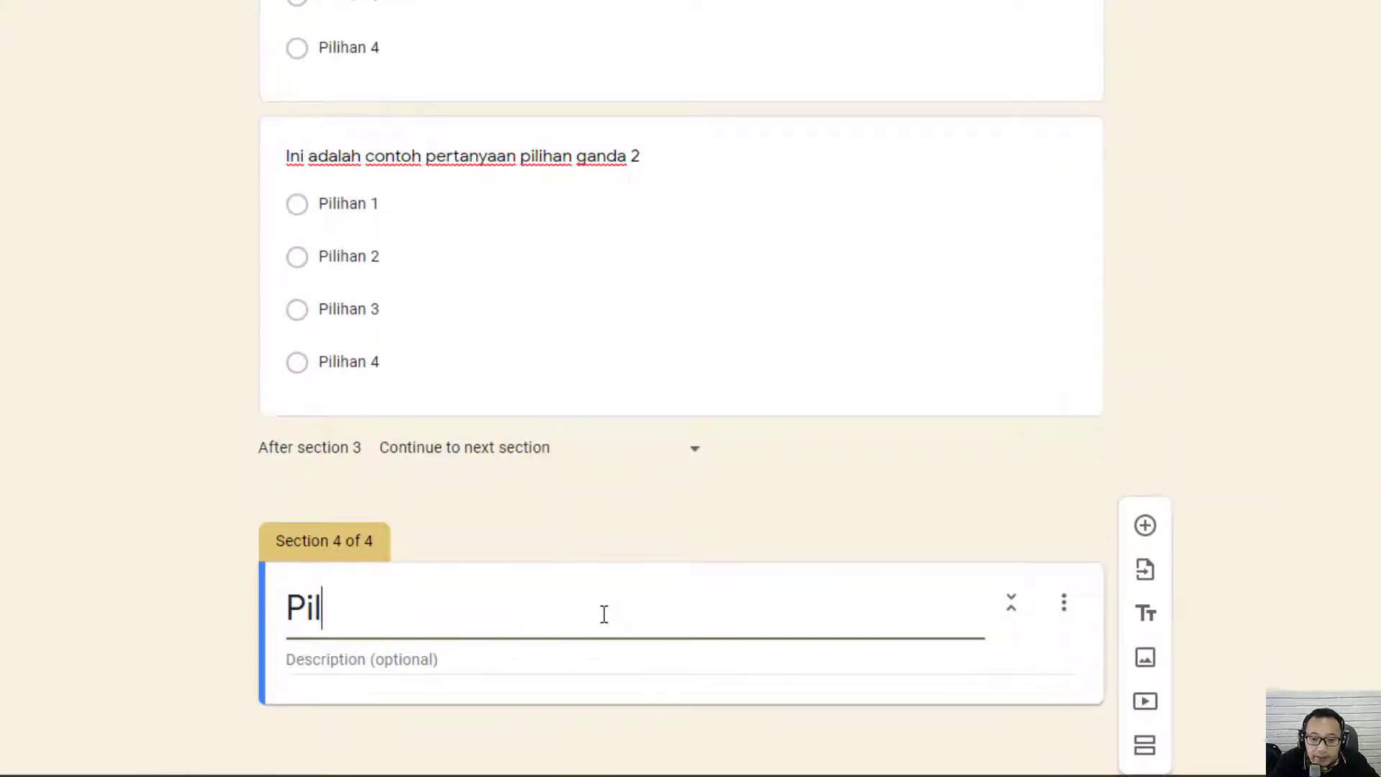
pyautogui.write('iha')
pyautogui.press('BackSpace')
pyautogui.press('BackSpace')
pyautogui.write('iha')
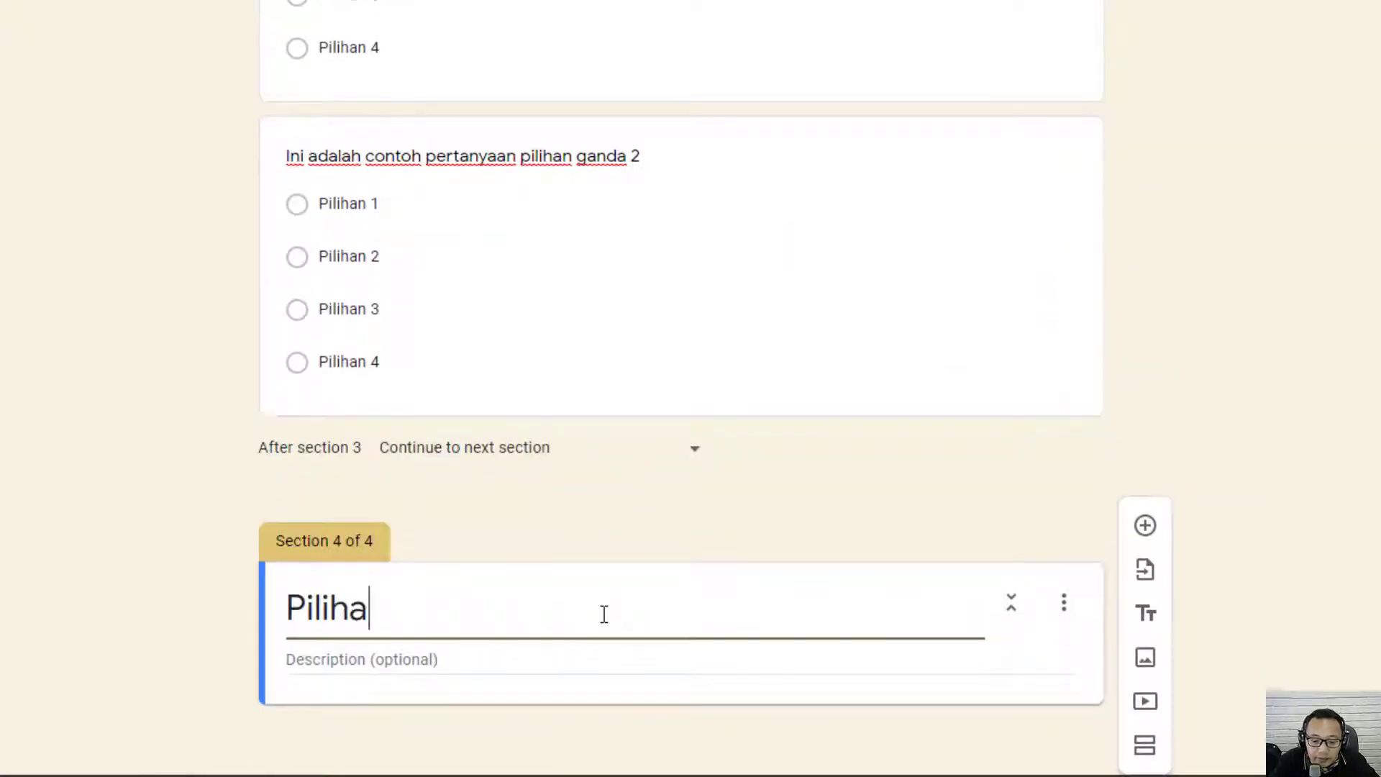
pyautogui.write('n Ganda Komple')
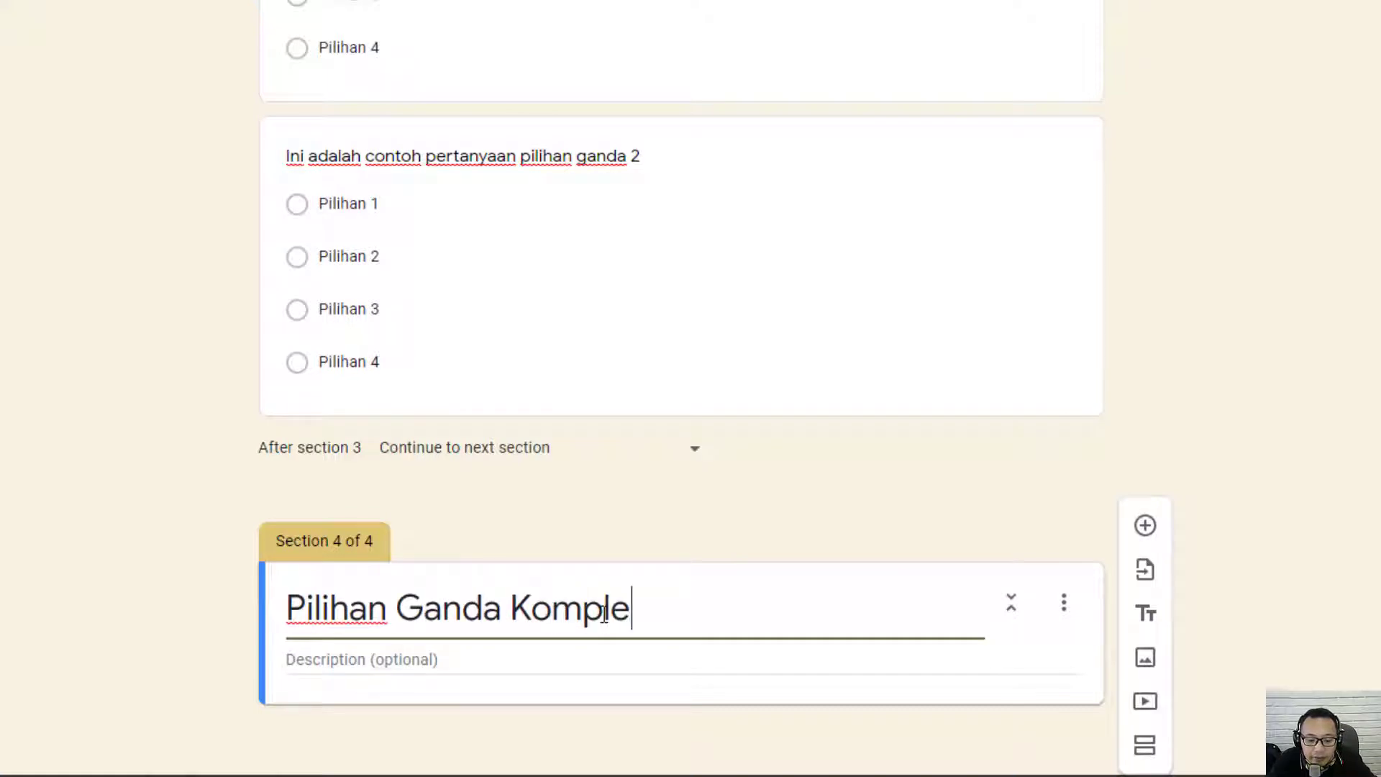
pyautogui.write('ks')
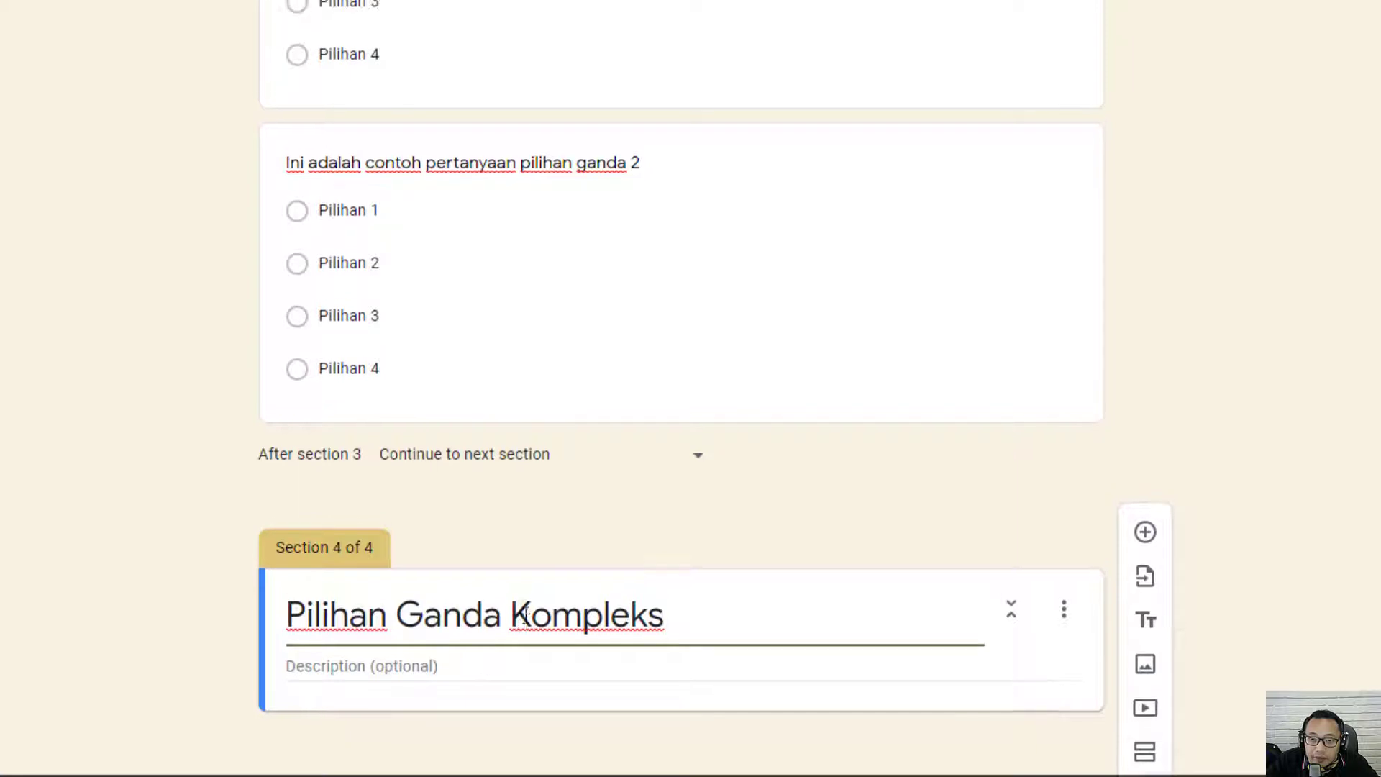
# Step: Copy the description "Pilihlah jawaban yang paling tepat!" from the "Pilihan Ganda" section into the "Pilihan Ganda Kompleks" section's description
pyautogui.scroll(6, 446, 432)
pyautogui.tripleClick(348, 182)
pyautogui.rightClick(348, 182)
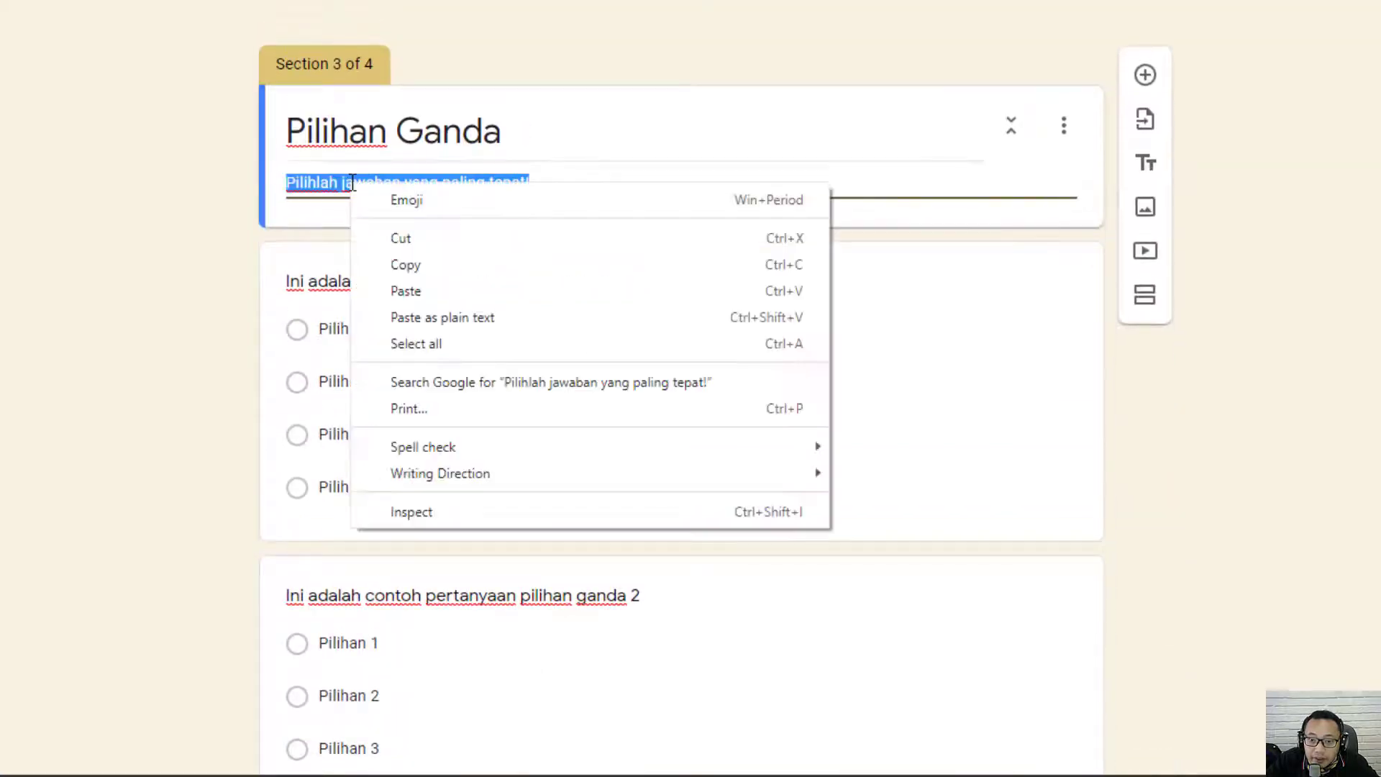
pyautogui.click(410, 263)
pyautogui.scroll(-6, 423, 398)
pyautogui.click(388, 653)
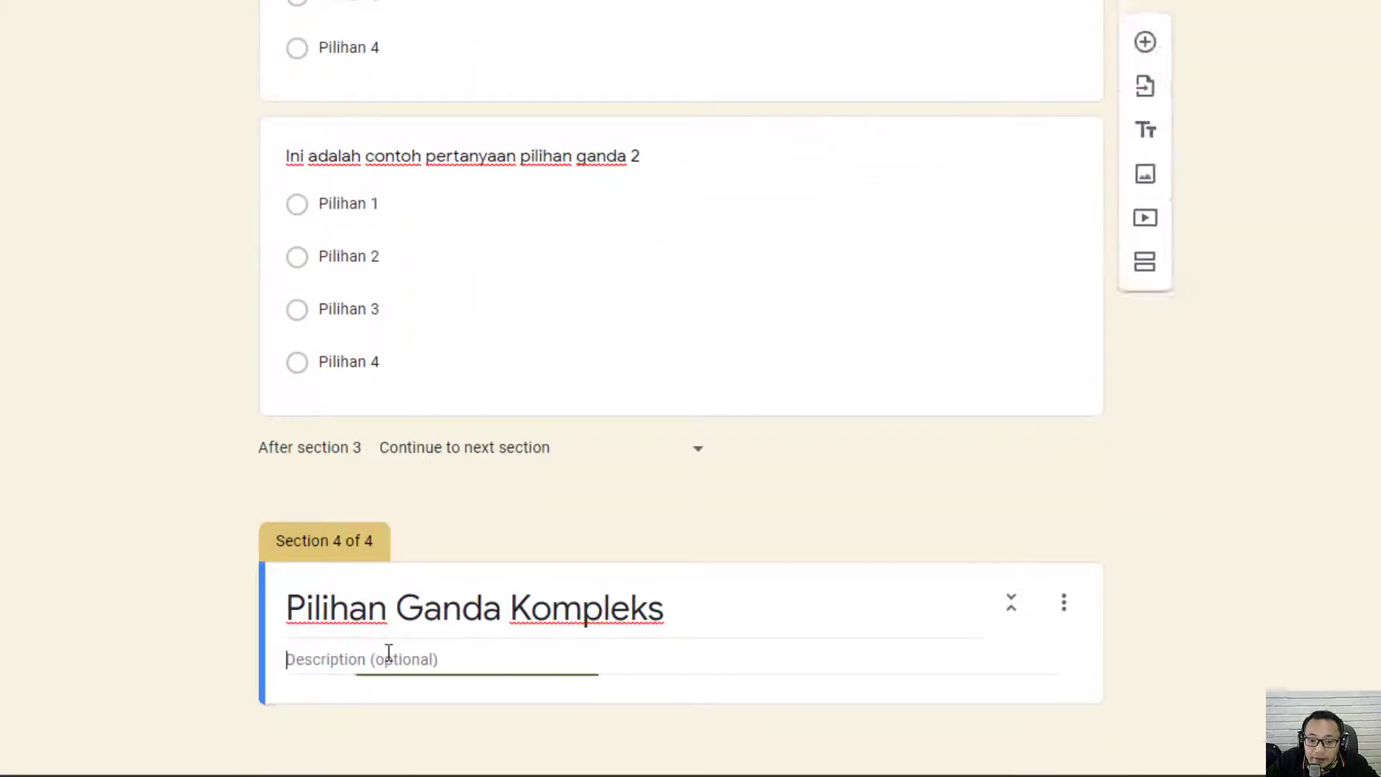
pyautogui.hotkey('ctrl', 'v')
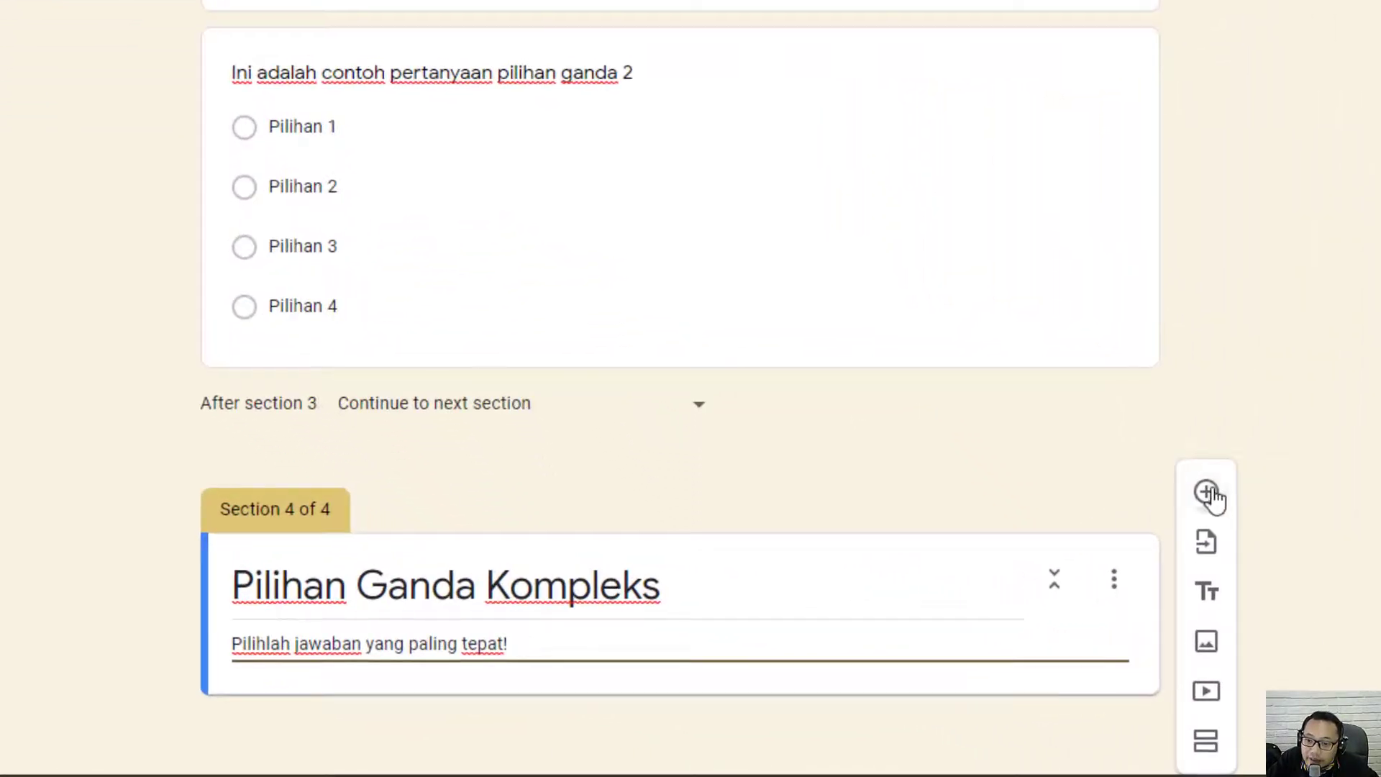
# Step: Add a question to the "Pilihan Ganda Kompleks" section and set its type to Checkboxes
pyautogui.click(988, 612)
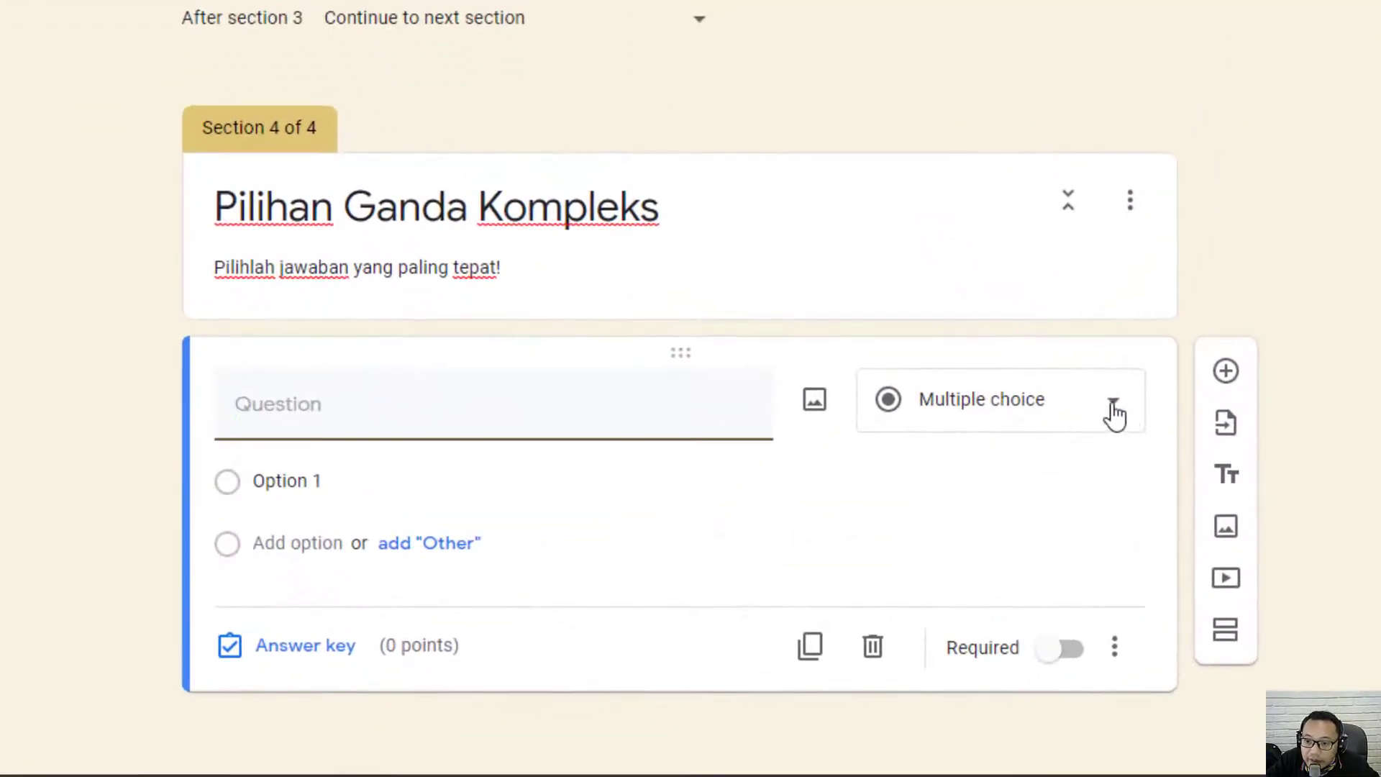
pyautogui.click(926, 567)
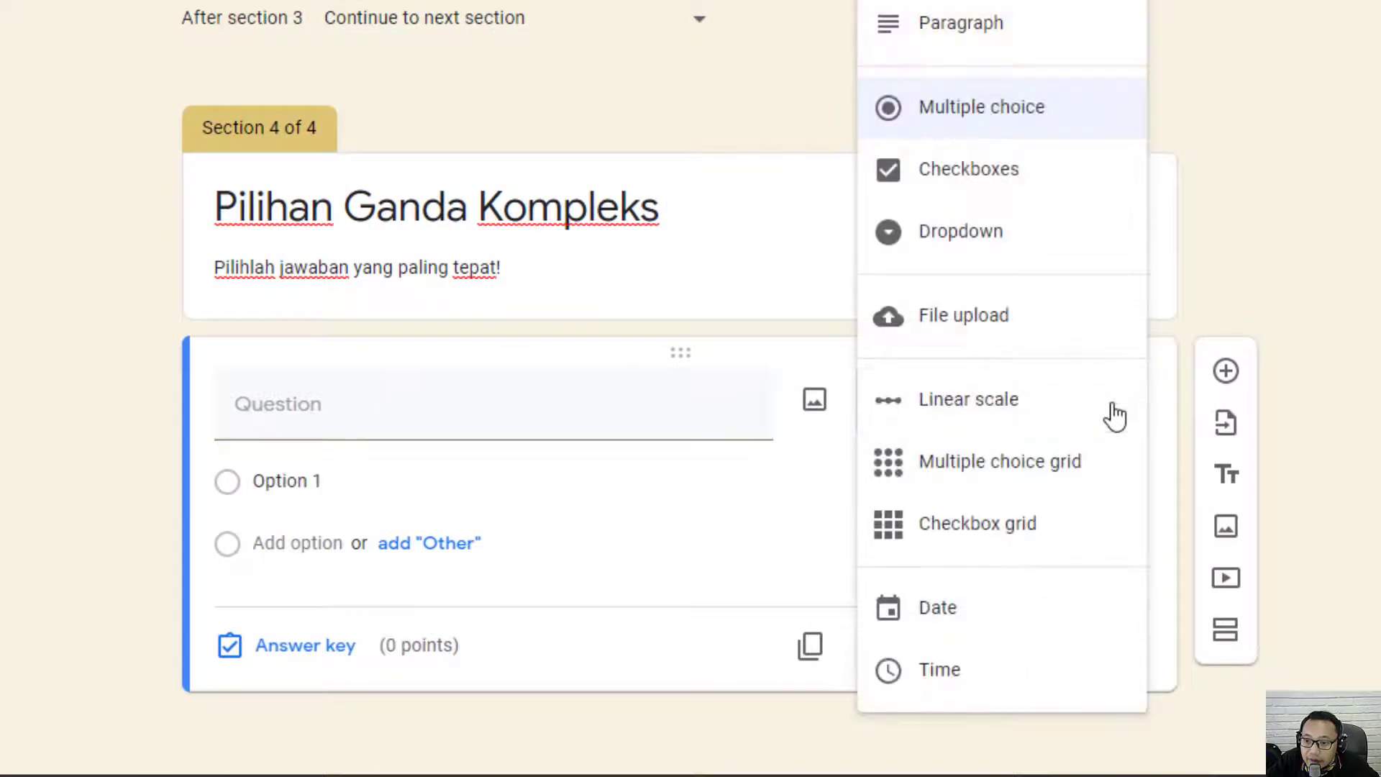
pyautogui.click(995, 181)
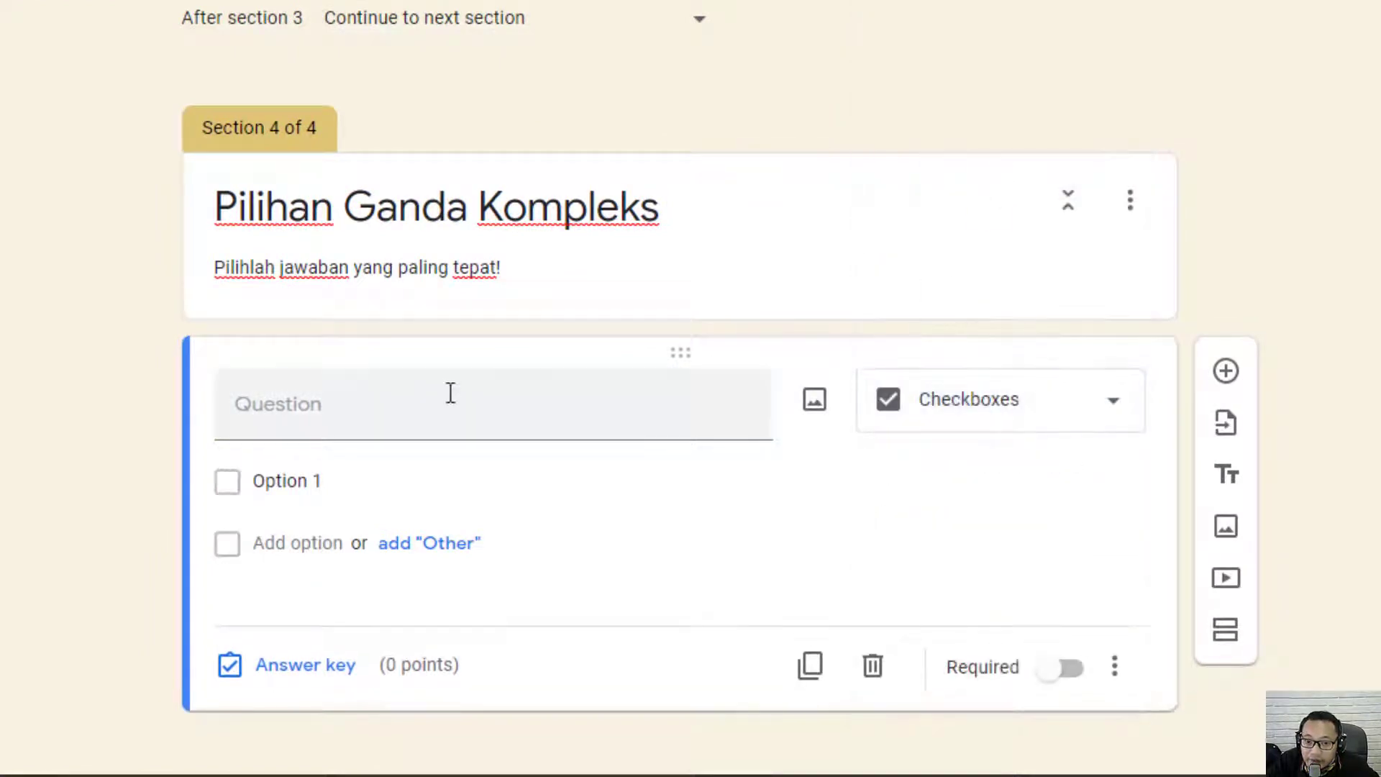
# Step: Enter "Ini adalah contoh soal pilihan ganda kompleks" as the checkbox question's text
pyautogui.click(422, 418)
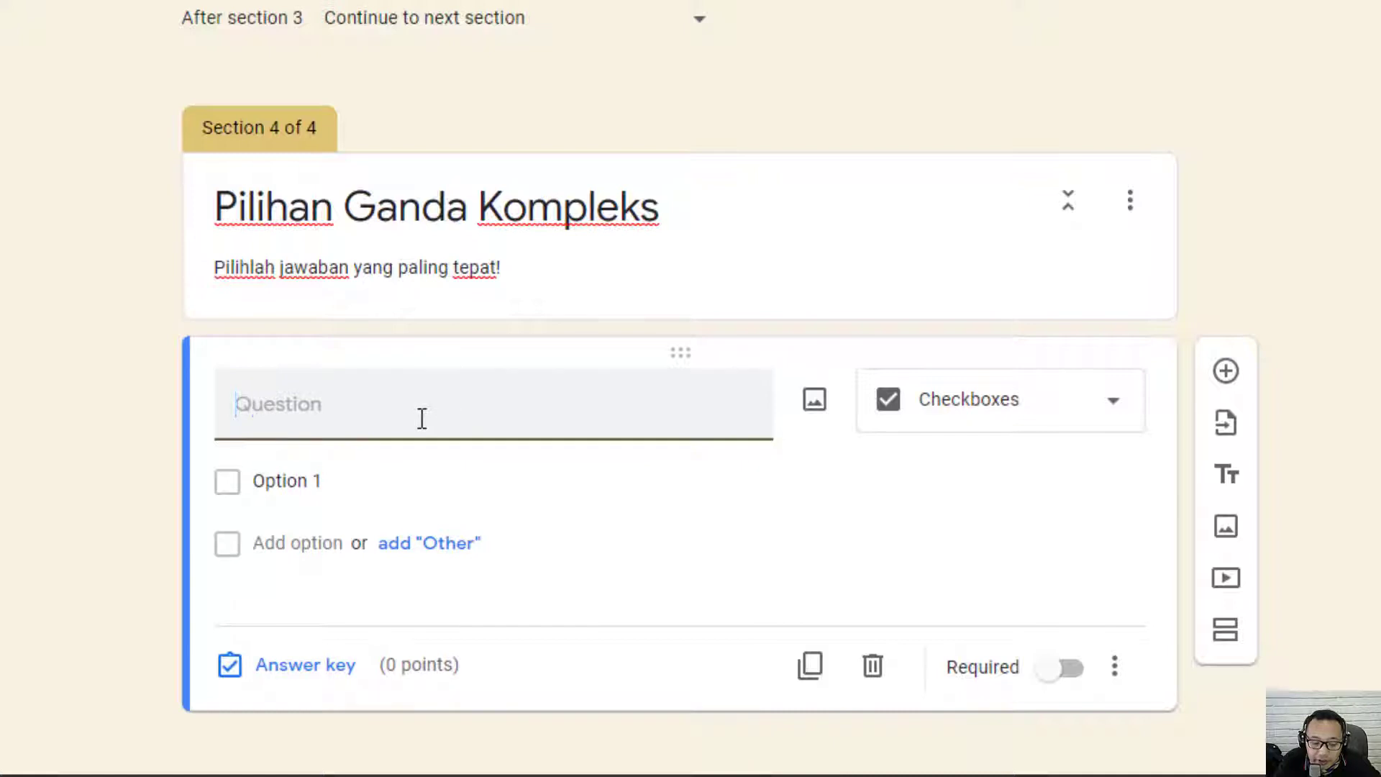
pyautogui.write('Ini adalah con')
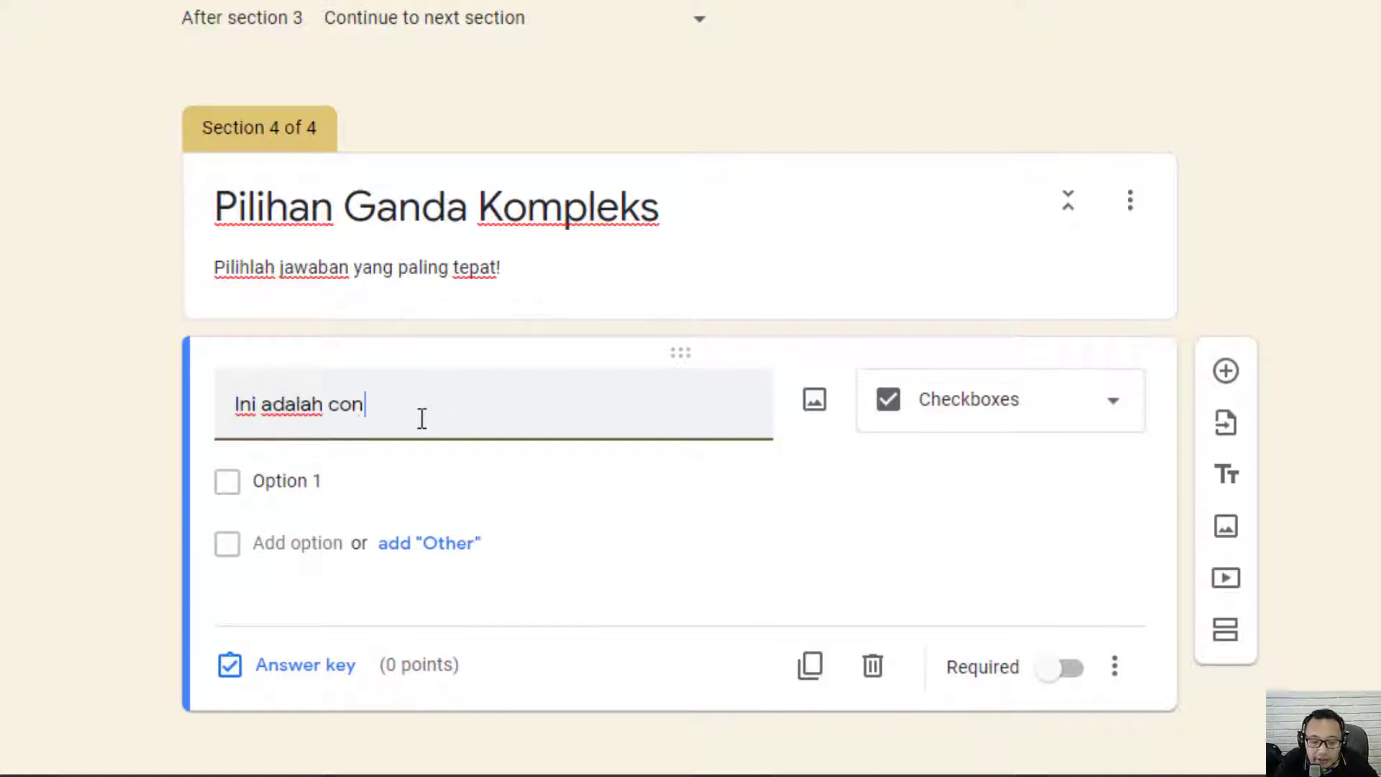
pyautogui.write('toh soal')
pyautogui.press('BackSpace')
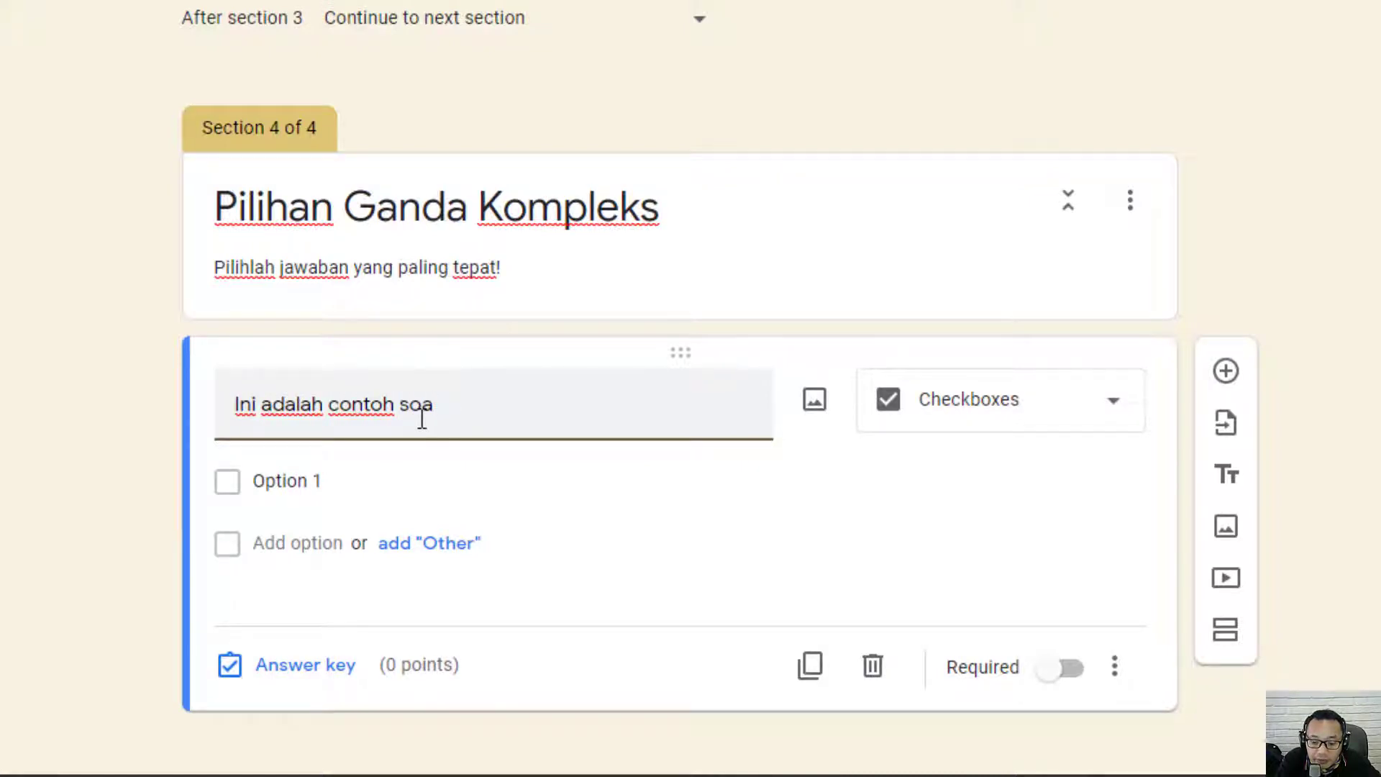
pyautogui.write('l piliha ')
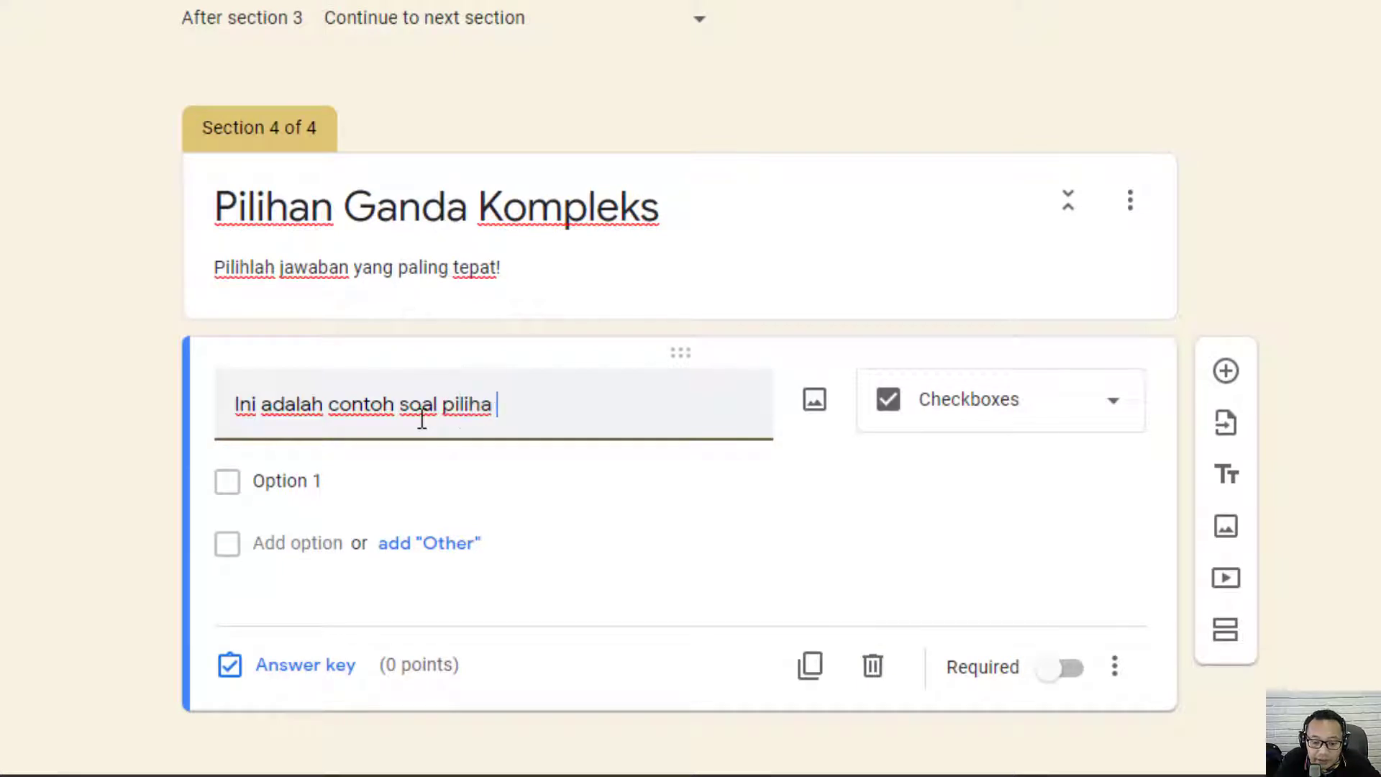
pyautogui.write('n g')
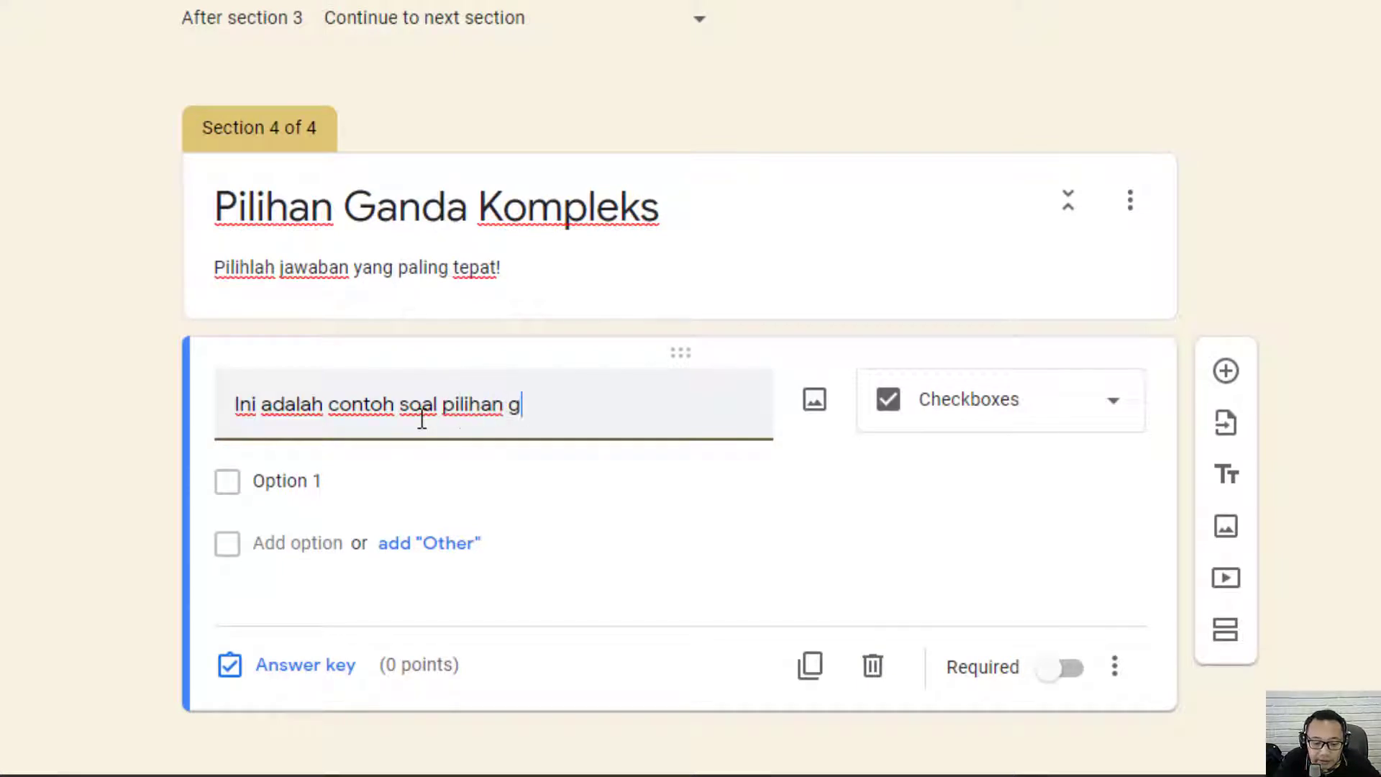
pyautogui.write('anda kompleks')
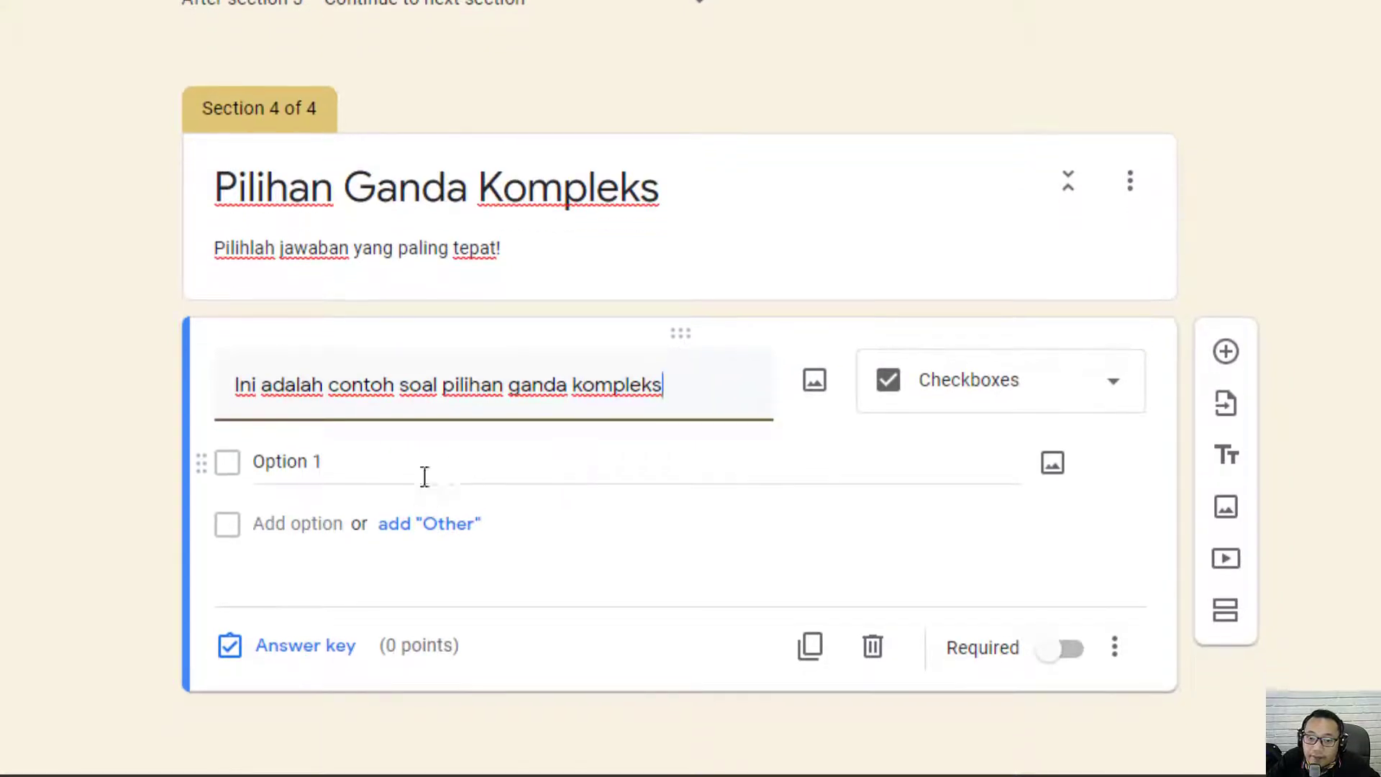
# Step: Give the checkbox question four options: "jawaban 1", "Jawaban 2", "Jawaban 3" and "Jawaban 4"
pyautogui.click(349, 462)
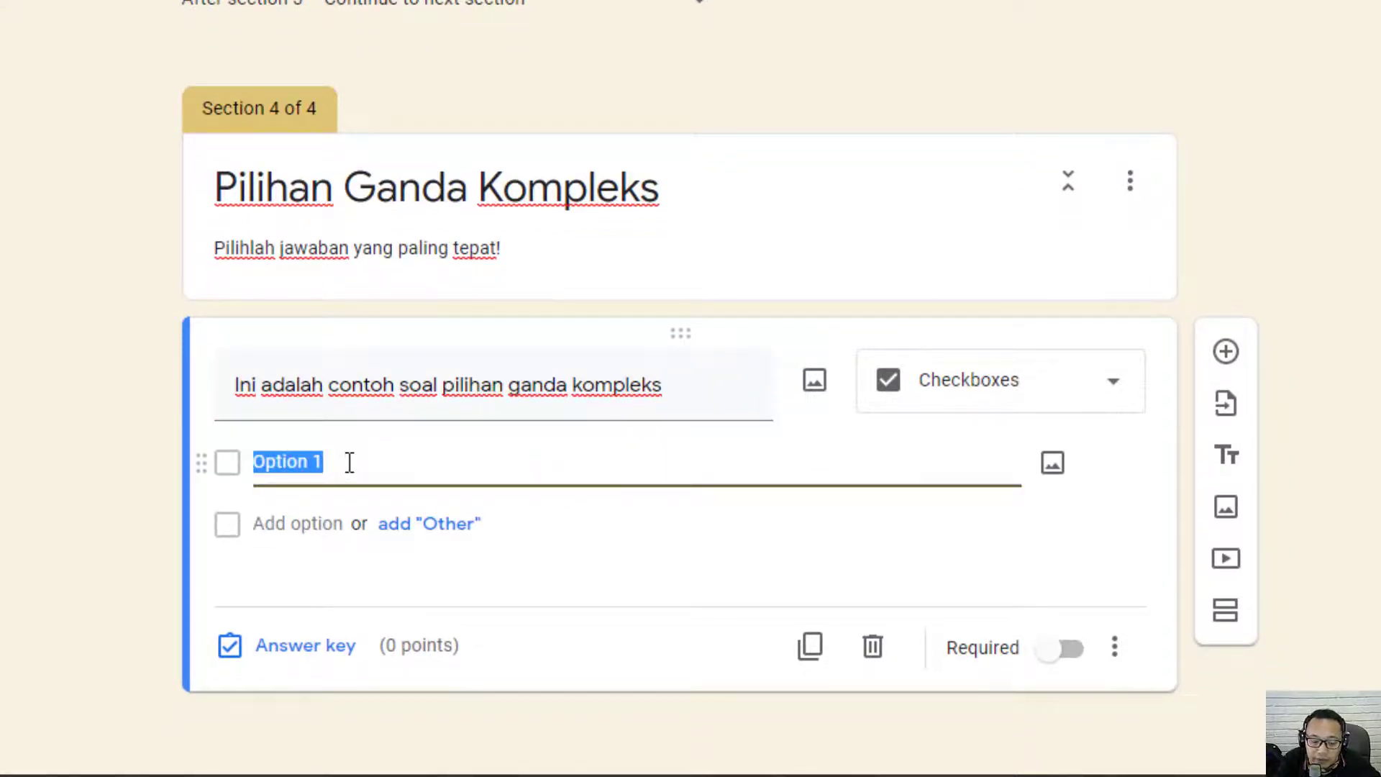
pyautogui.write('jawaban 1')
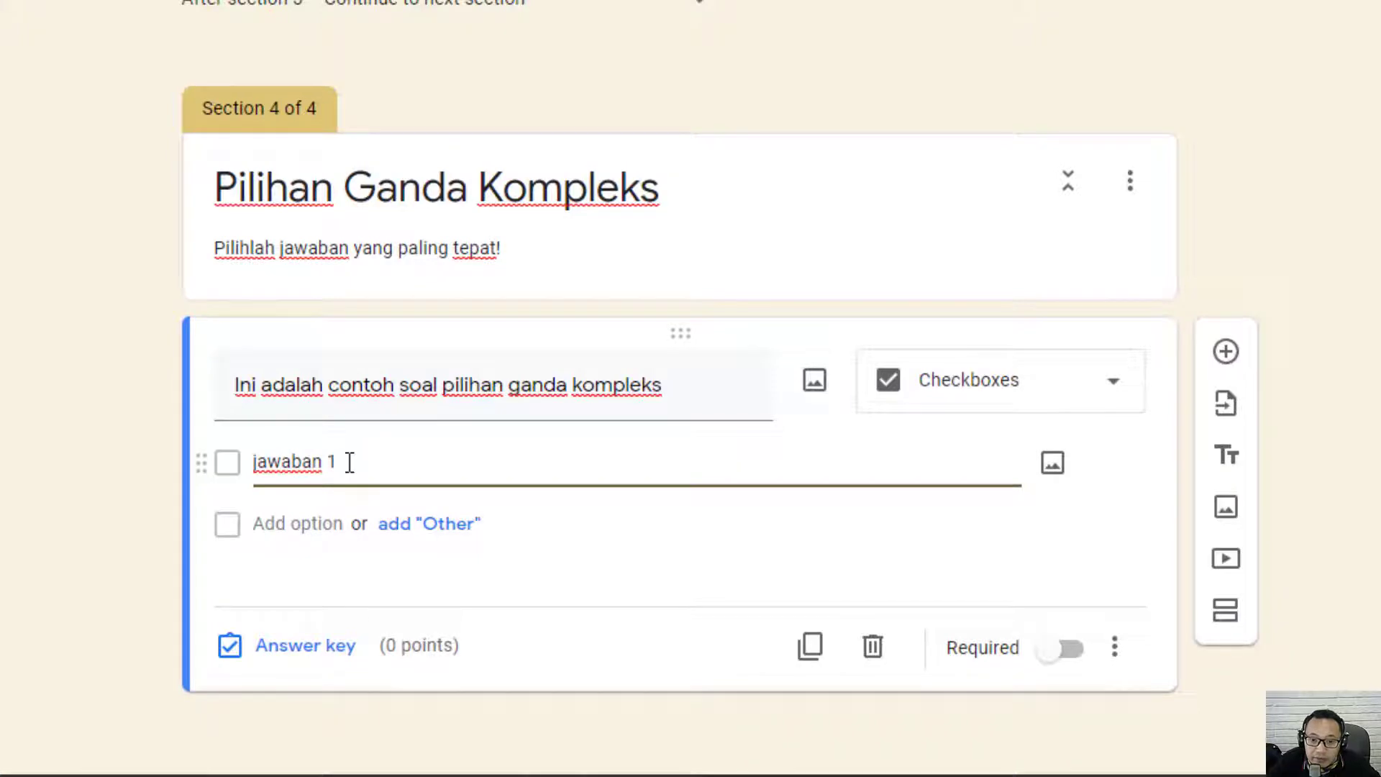
pyautogui.click(323, 524)
pyautogui.write('Jawaba')
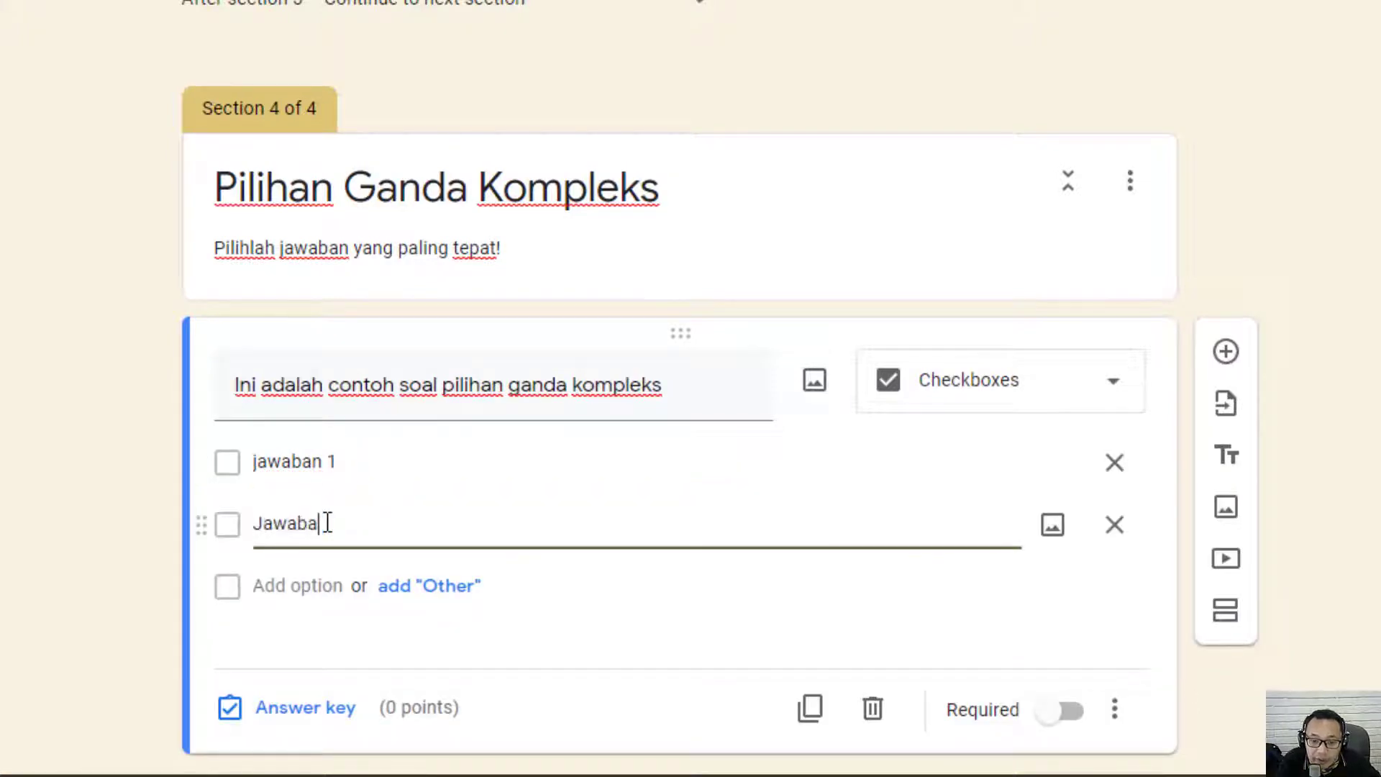
pyautogui.write('n 2')
pyautogui.click(302, 585)
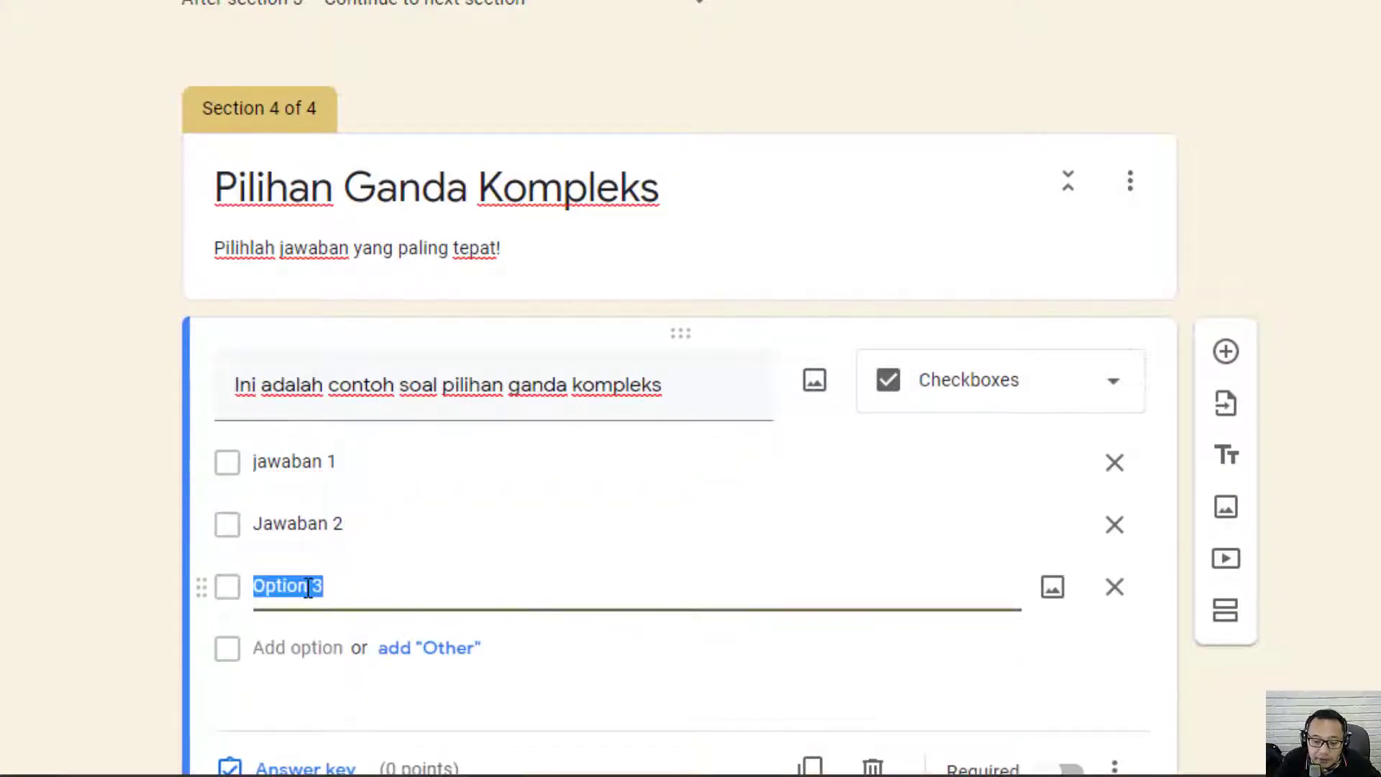
pyautogui.write('Jawaban')
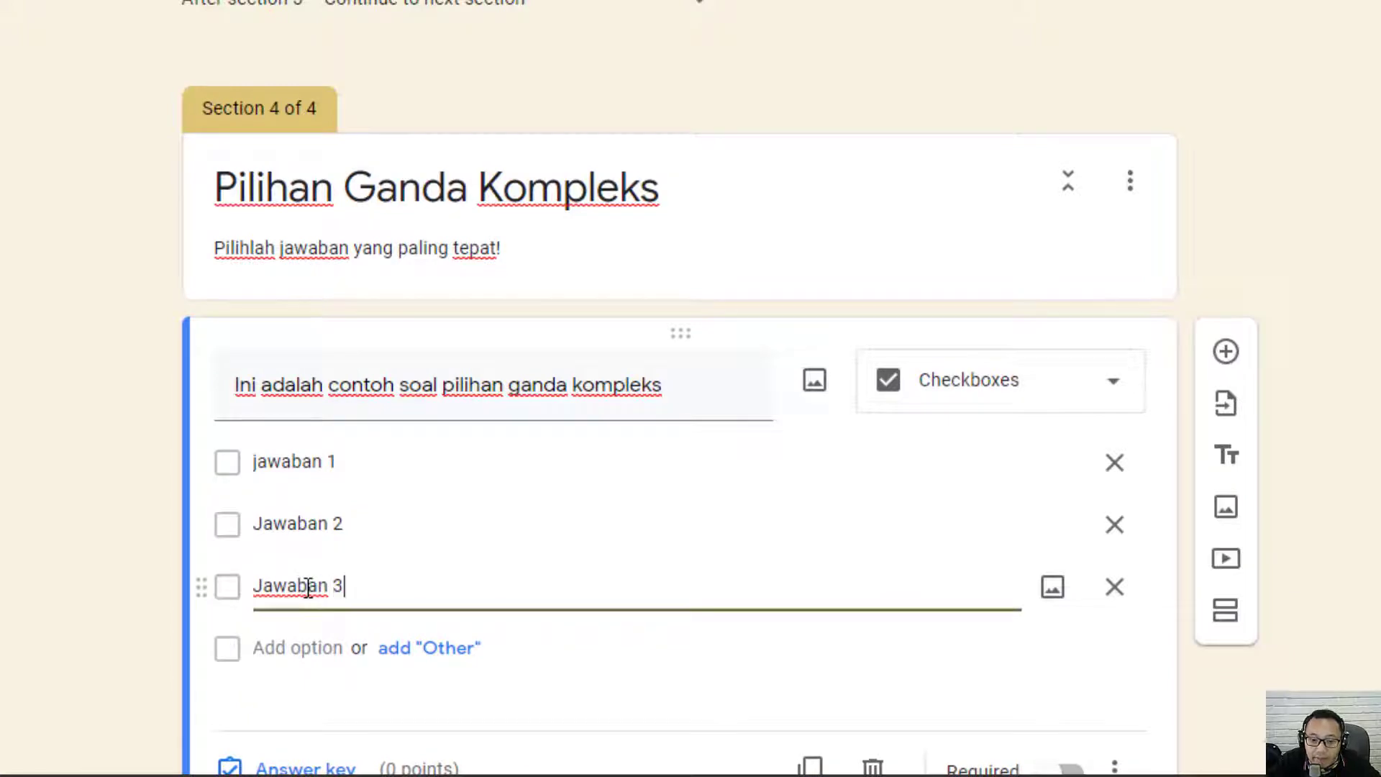
pyautogui.click(302, 647)
pyautogui.write('Jawaba')
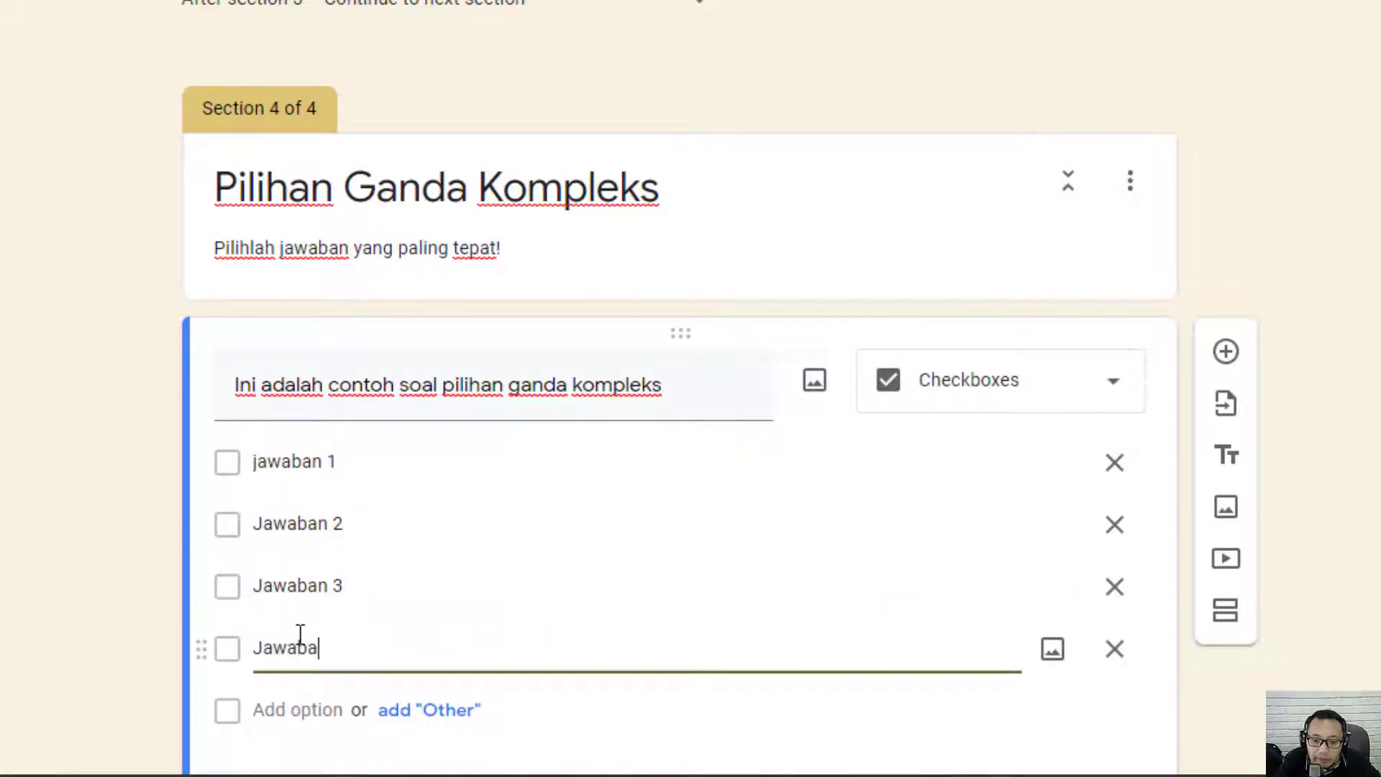
pyautogui.write('n 4')
# Step: Set the checkbox question's answer key to "jawaban 1" and "Jawaban 2", worth 2 points
pyautogui.scroll(-3, 425, 583)
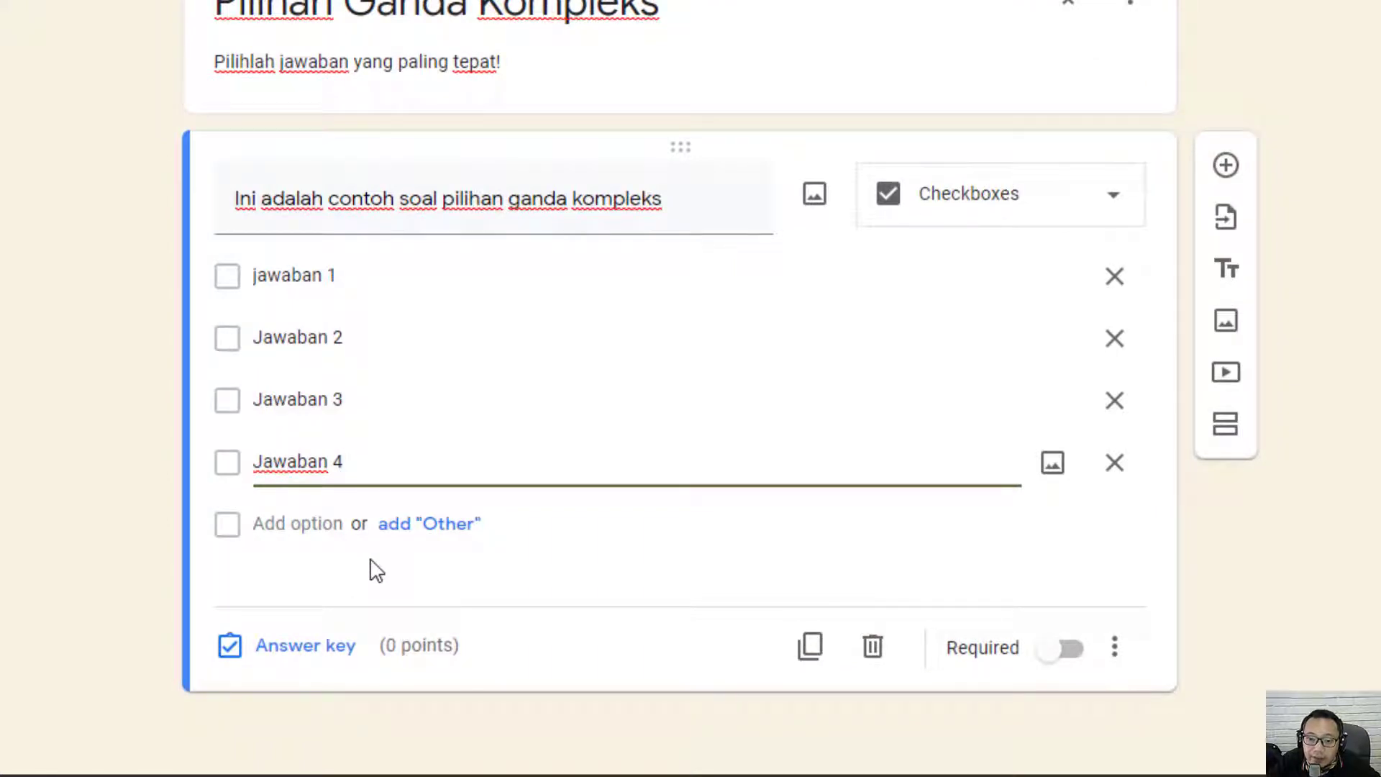
pyautogui.click(302, 647)
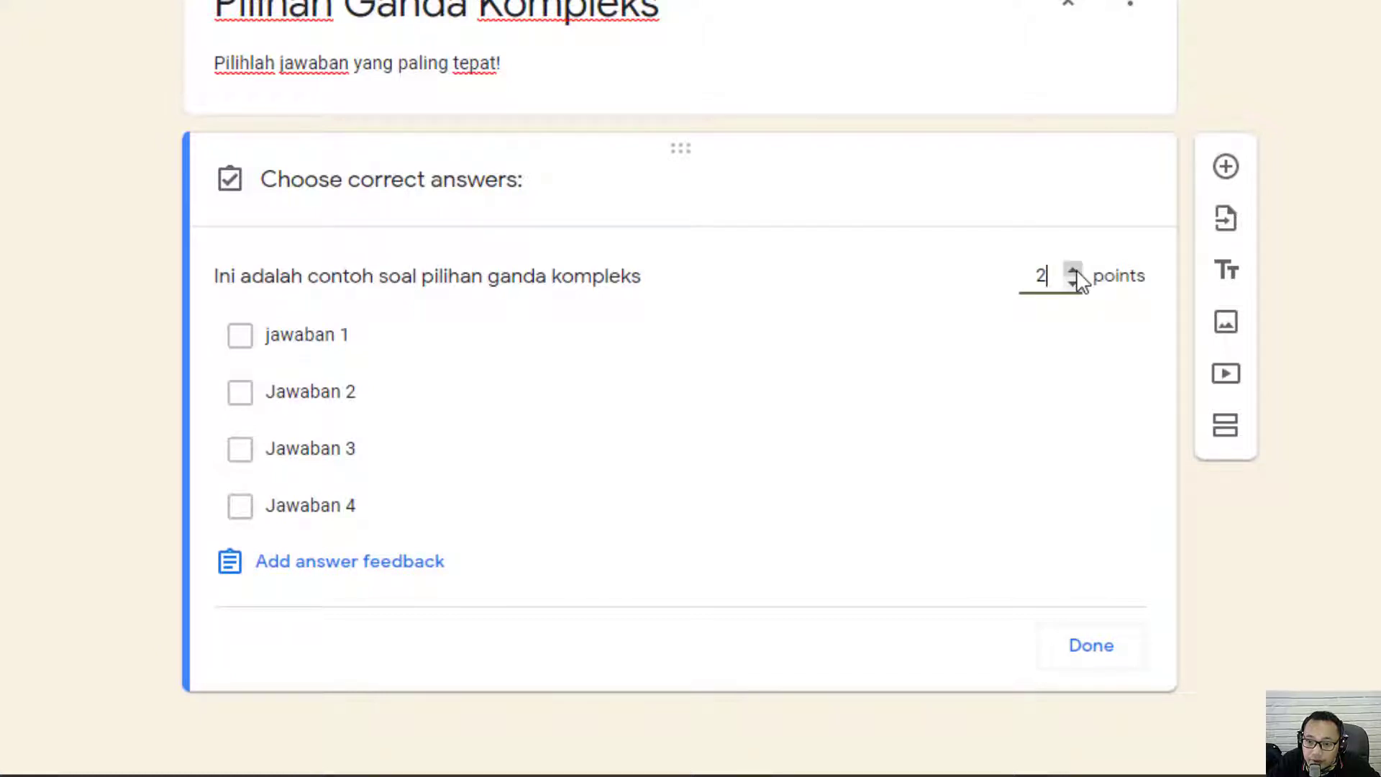
pyautogui.click(245, 338)
pyautogui.click(245, 394)
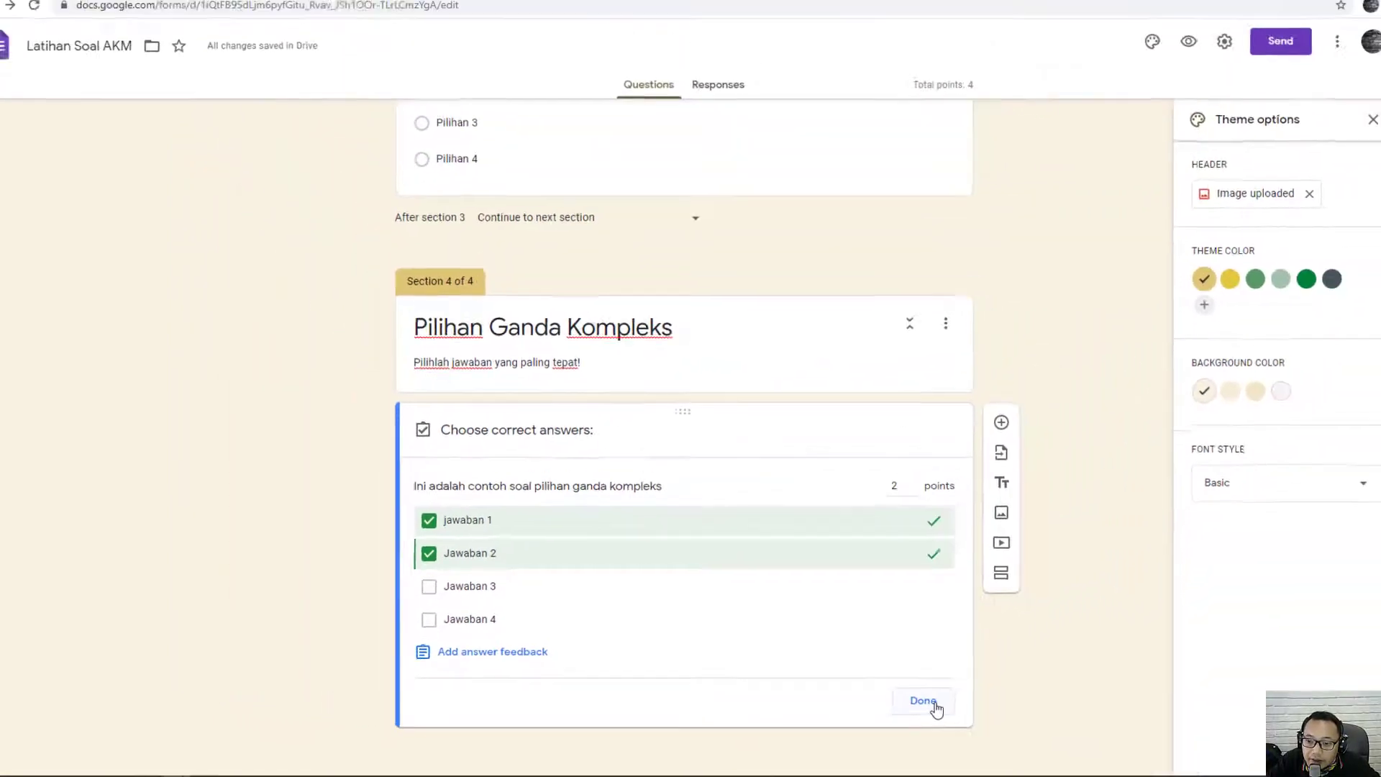
pyautogui.click(934, 705)
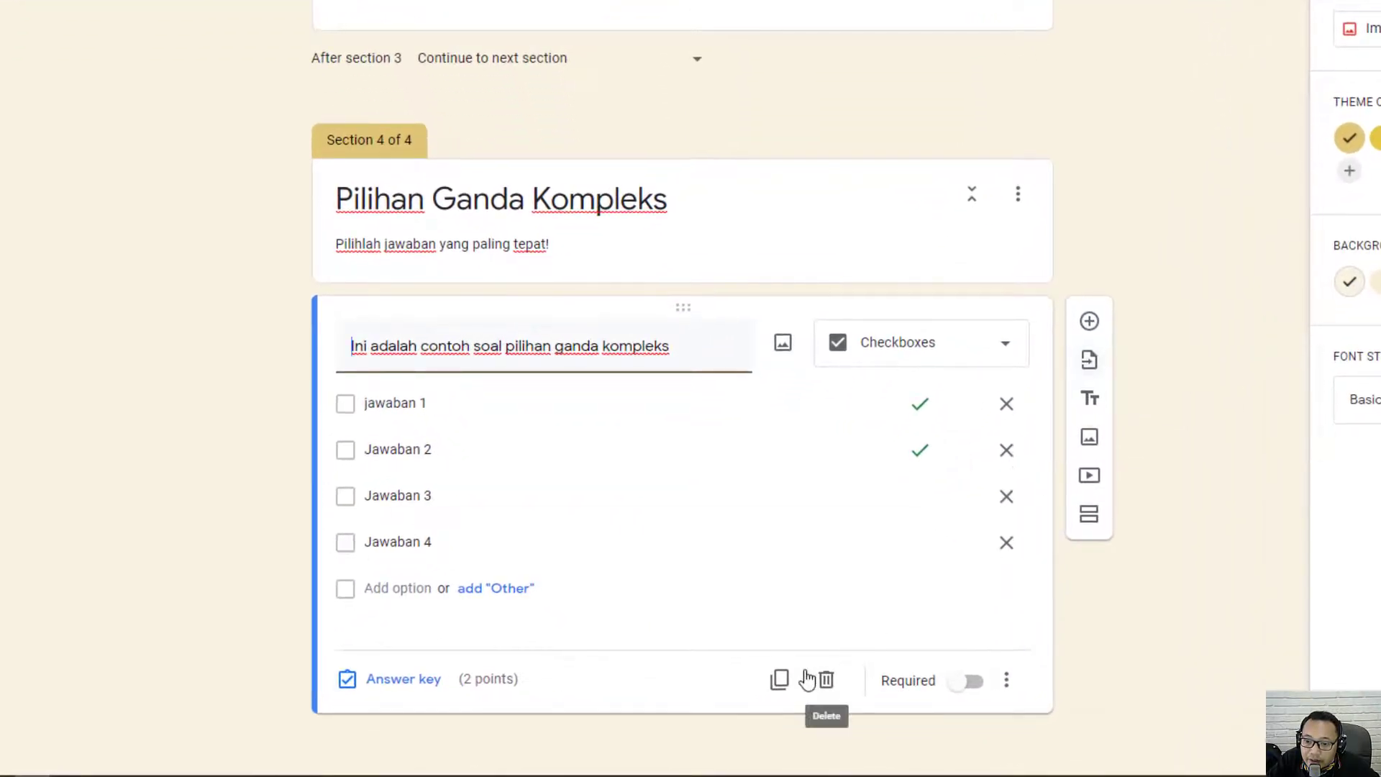
# Step: Duplicate the checkbox question and change the copy's text to "Ini adalah contoh soal pilihan ganda kompleks 2"
pyautogui.click(781, 681)
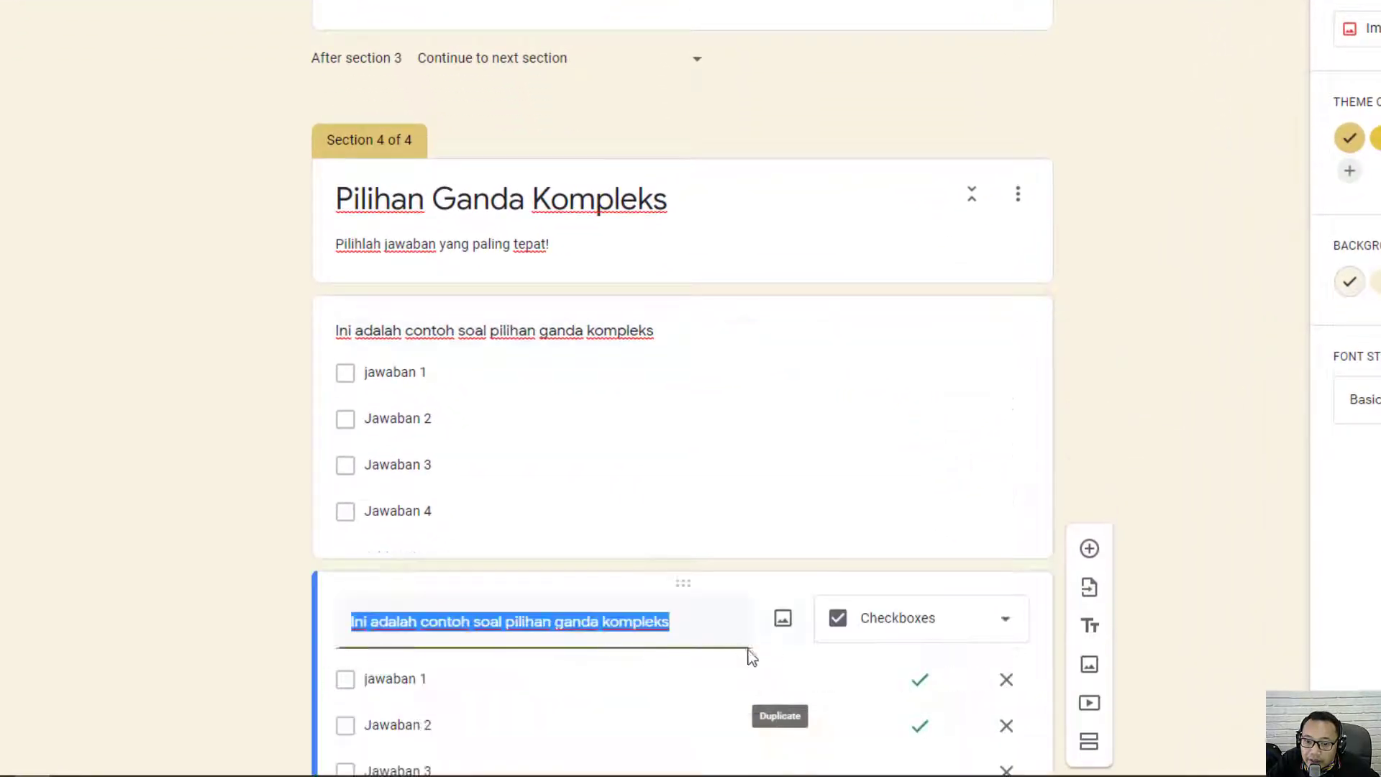
pyautogui.click(686, 355)
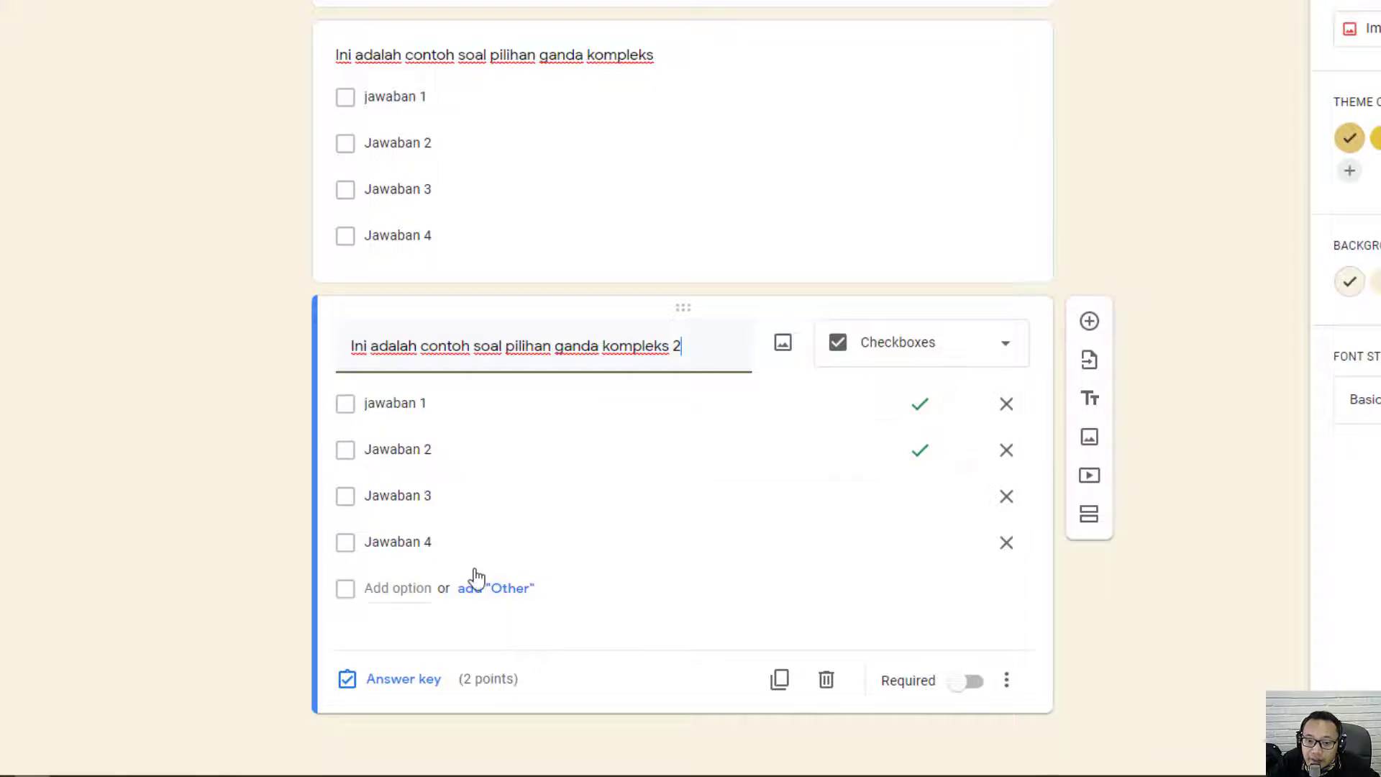
# Step: Add "Jawaban 3" to the correct answers of the second checkbox question and make it worth 3 points
pyautogui.click(403, 680)
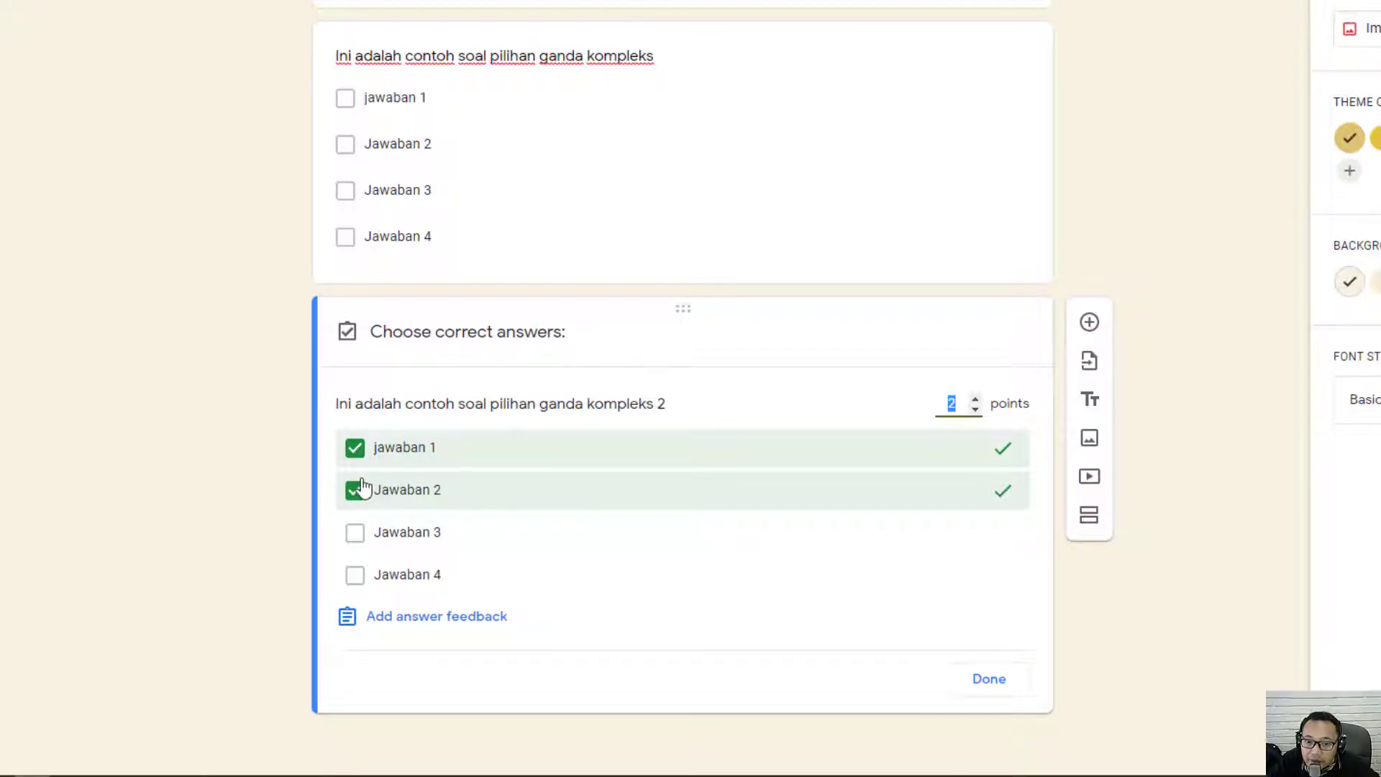
pyautogui.click(354, 534)
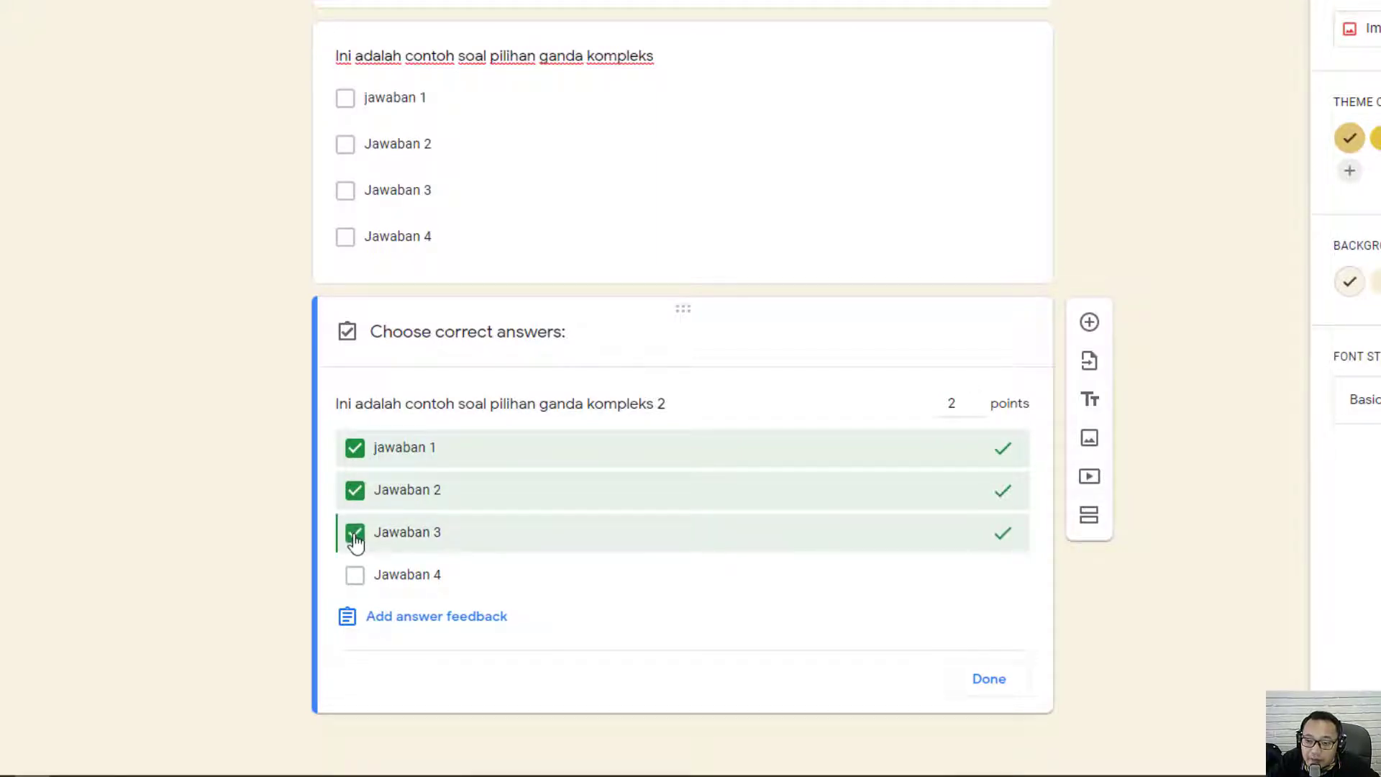
pyautogui.click(976, 399)
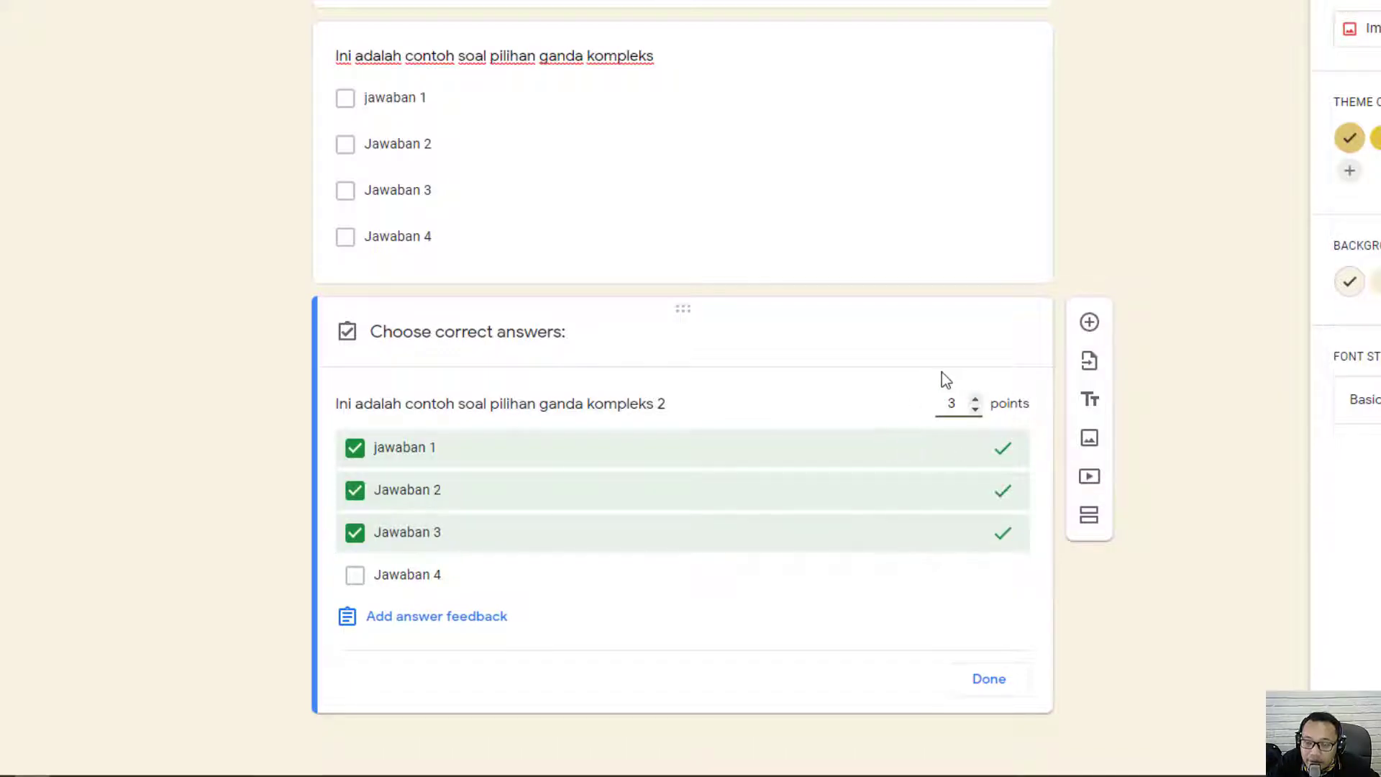
pyautogui.click(988, 679)
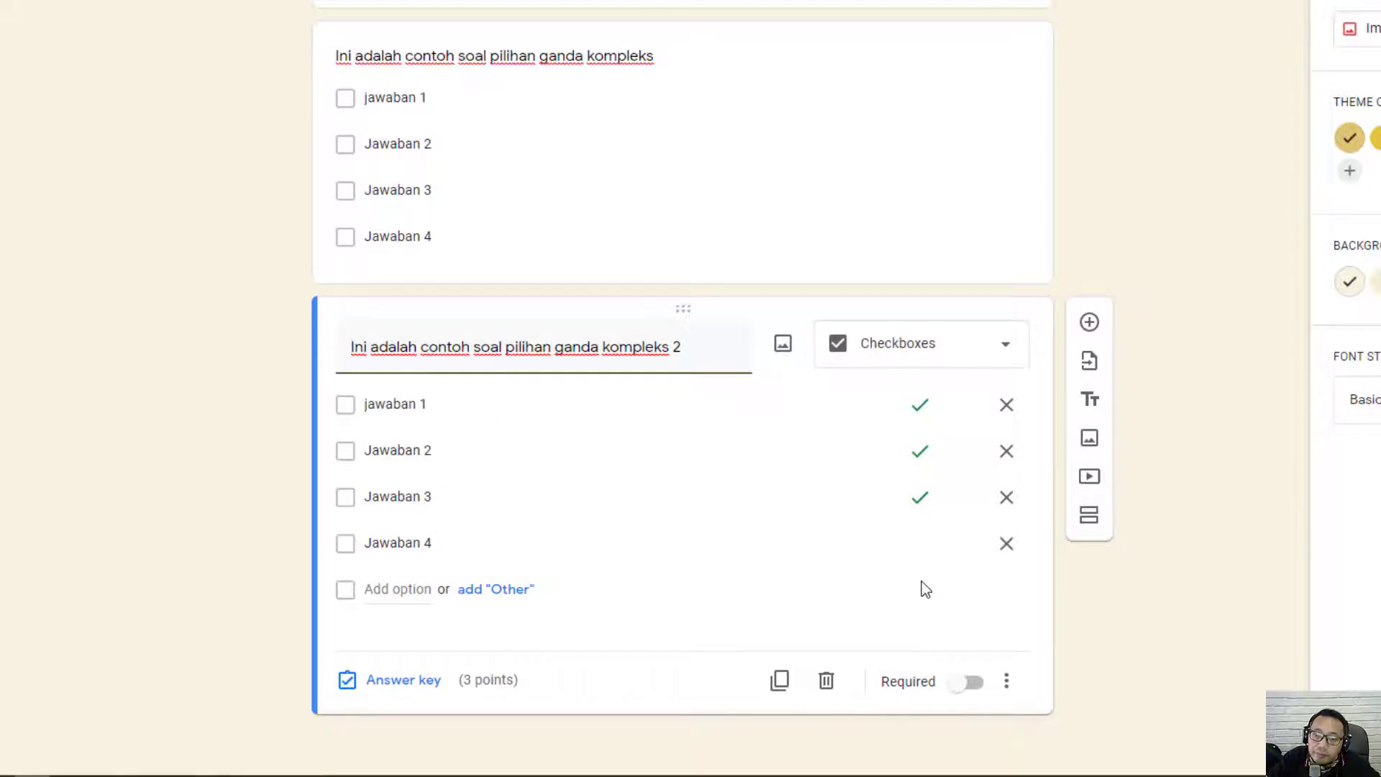
pyautogui.scroll(3, 897, 545)
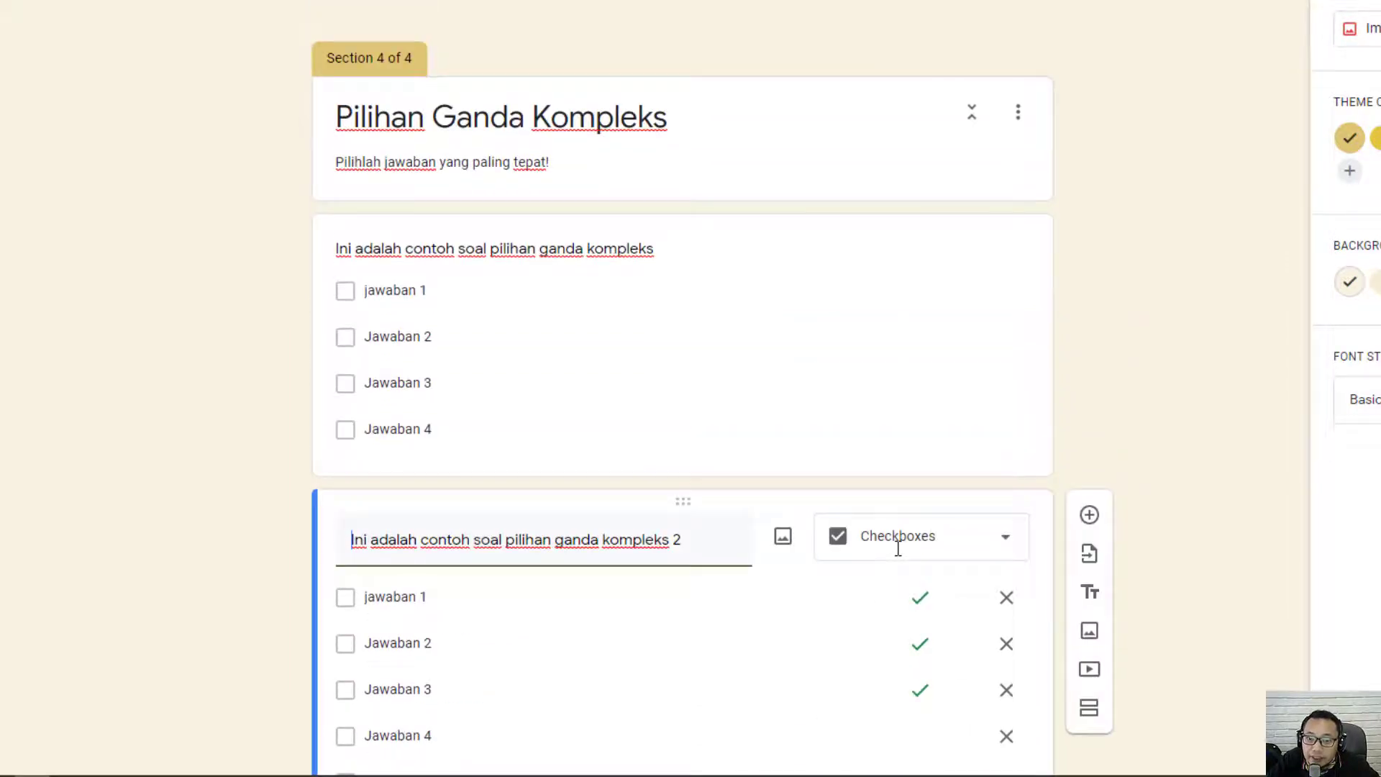
pyautogui.scroll(-3, 898, 549)
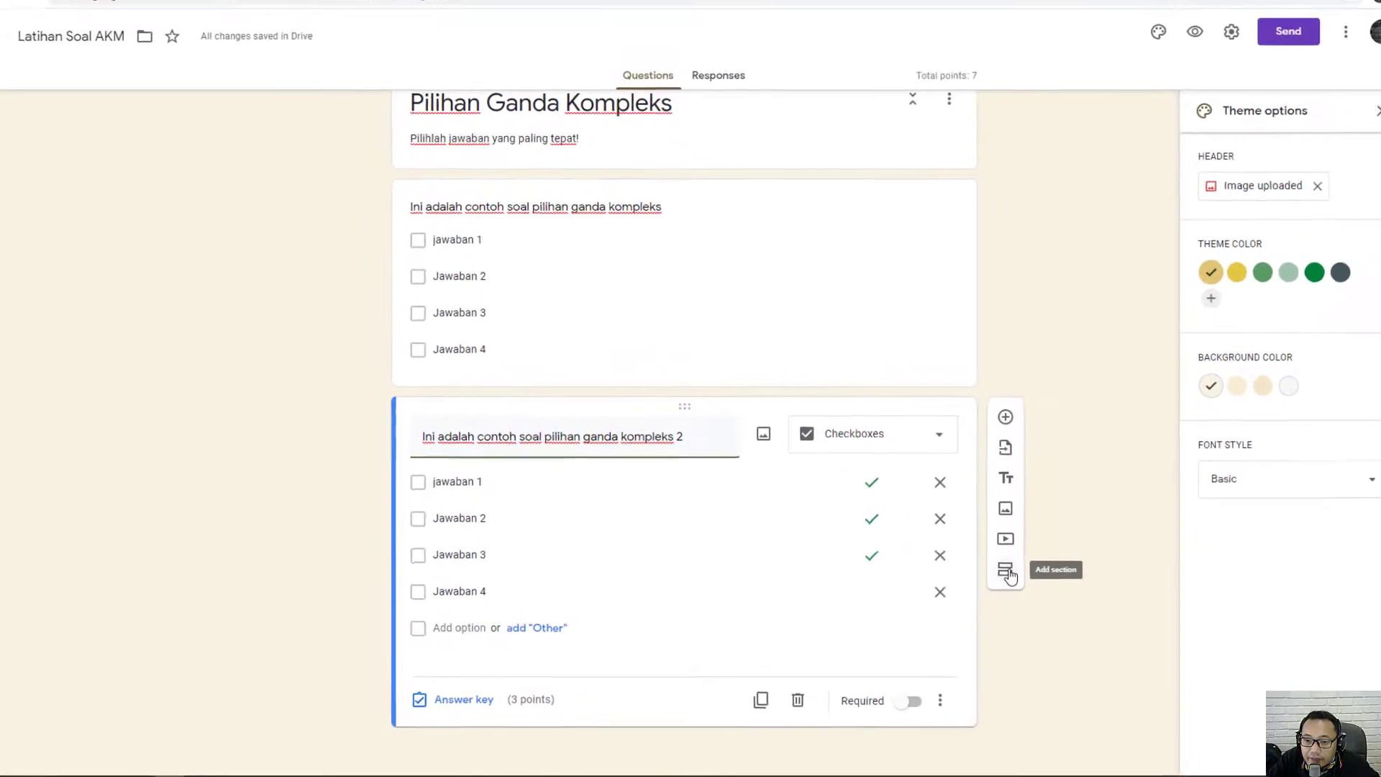
# Step: Add a new section after the second checkbox question and review the Menjodohkan explanation in the Notepad notes
pyautogui.click(1026, 558)
pyautogui.hotkey('alt', 'Tab')
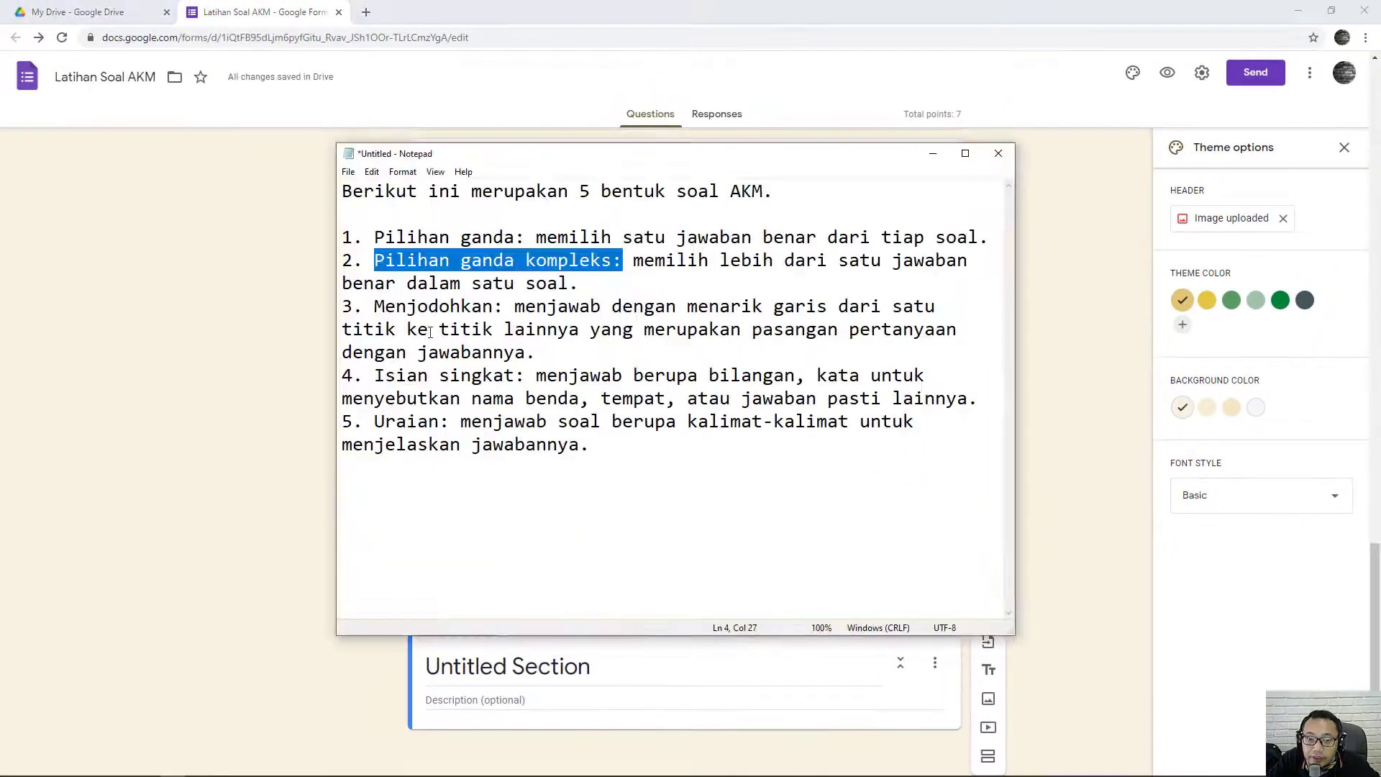
pyautogui.moveTo(374, 306); pyautogui.dragTo(939, 352)
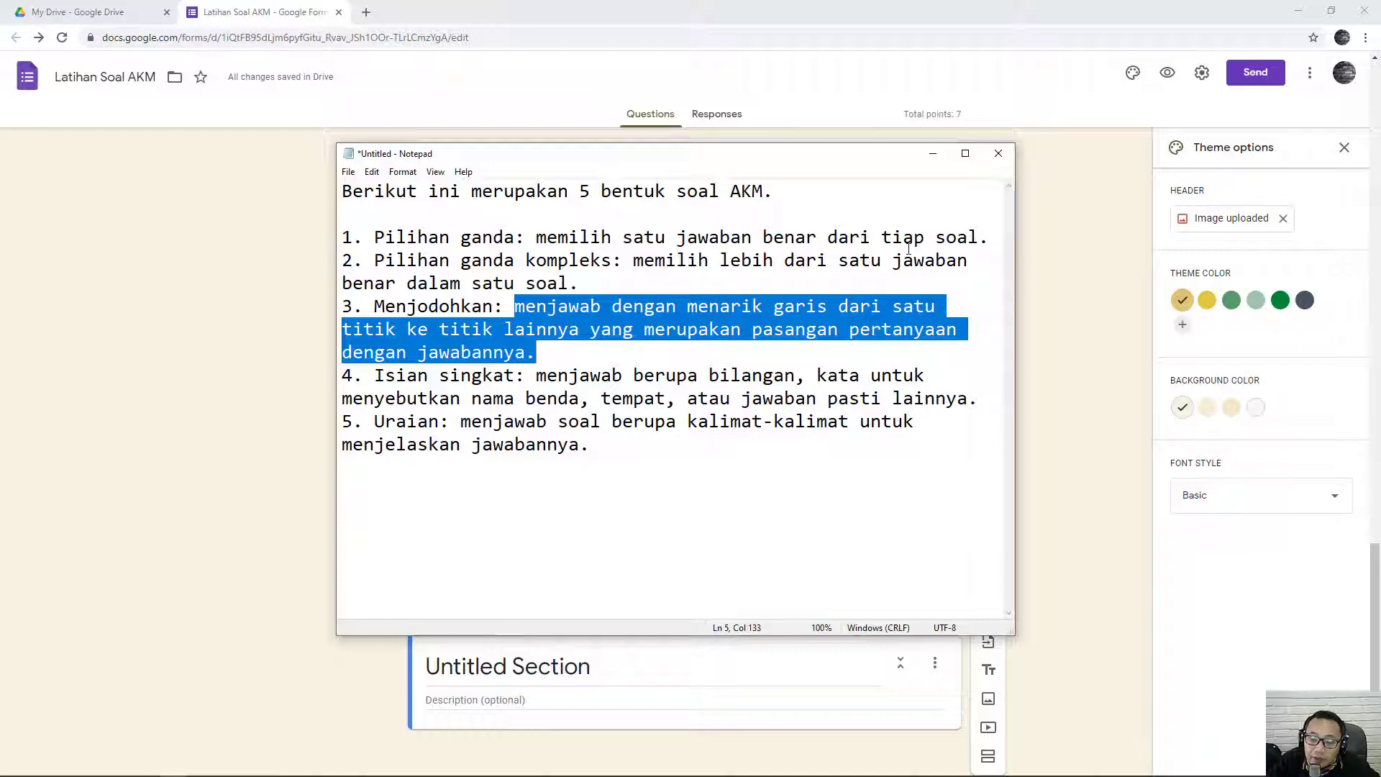
pyautogui.click(933, 159)
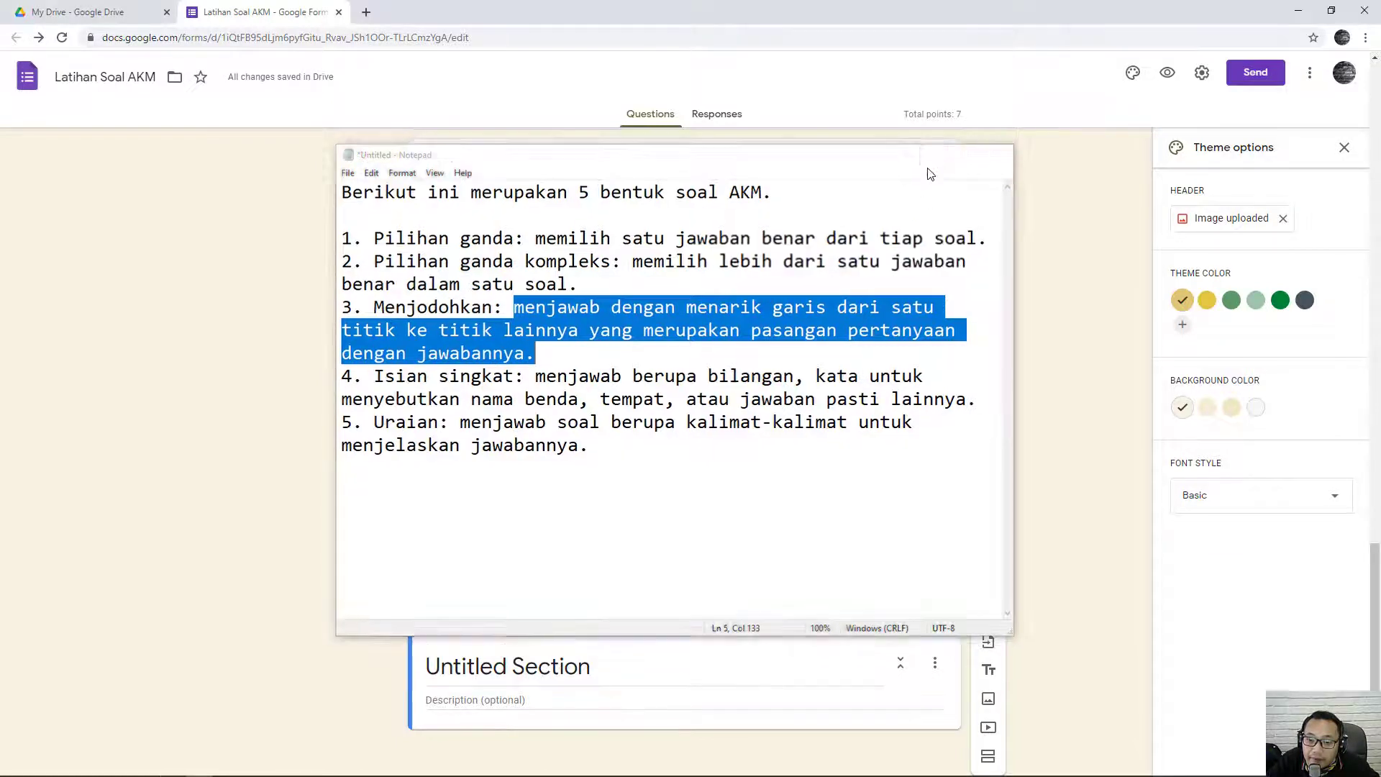
# Step: Title the new section "Menjodohkan" and give it the description "Pasangkan soal dengan jawaban yang benar"
pyautogui.click(610, 665)
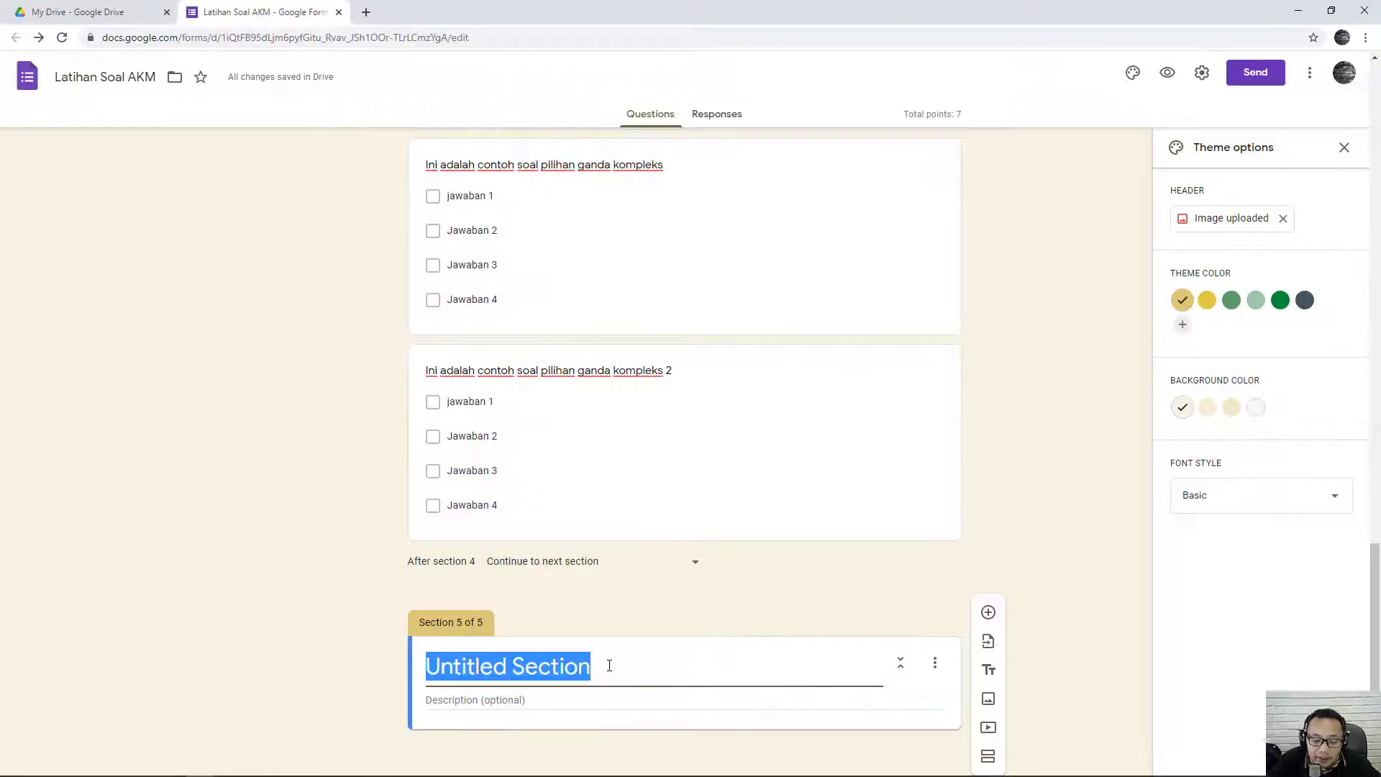
pyautogui.write('Menjodo')
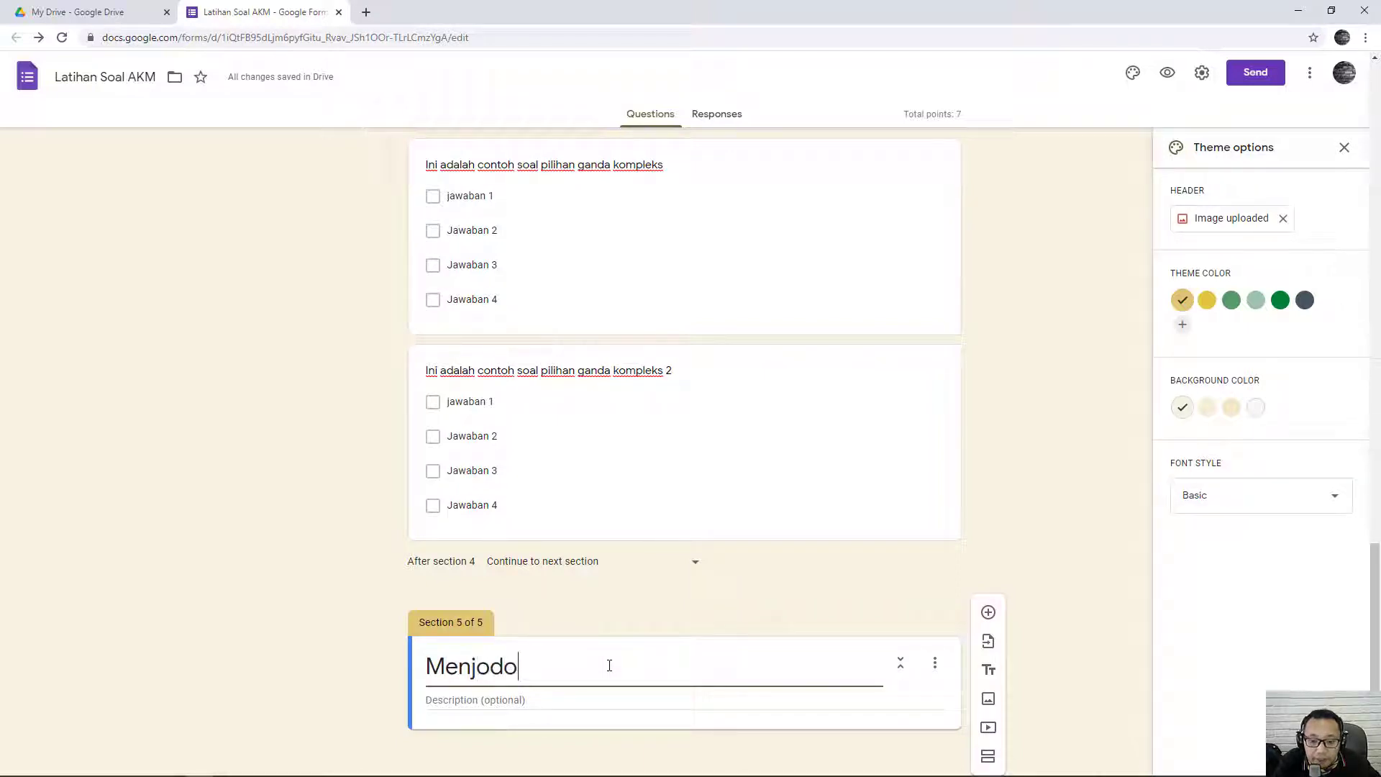
pyautogui.write('hkan')
pyautogui.click(563, 703)
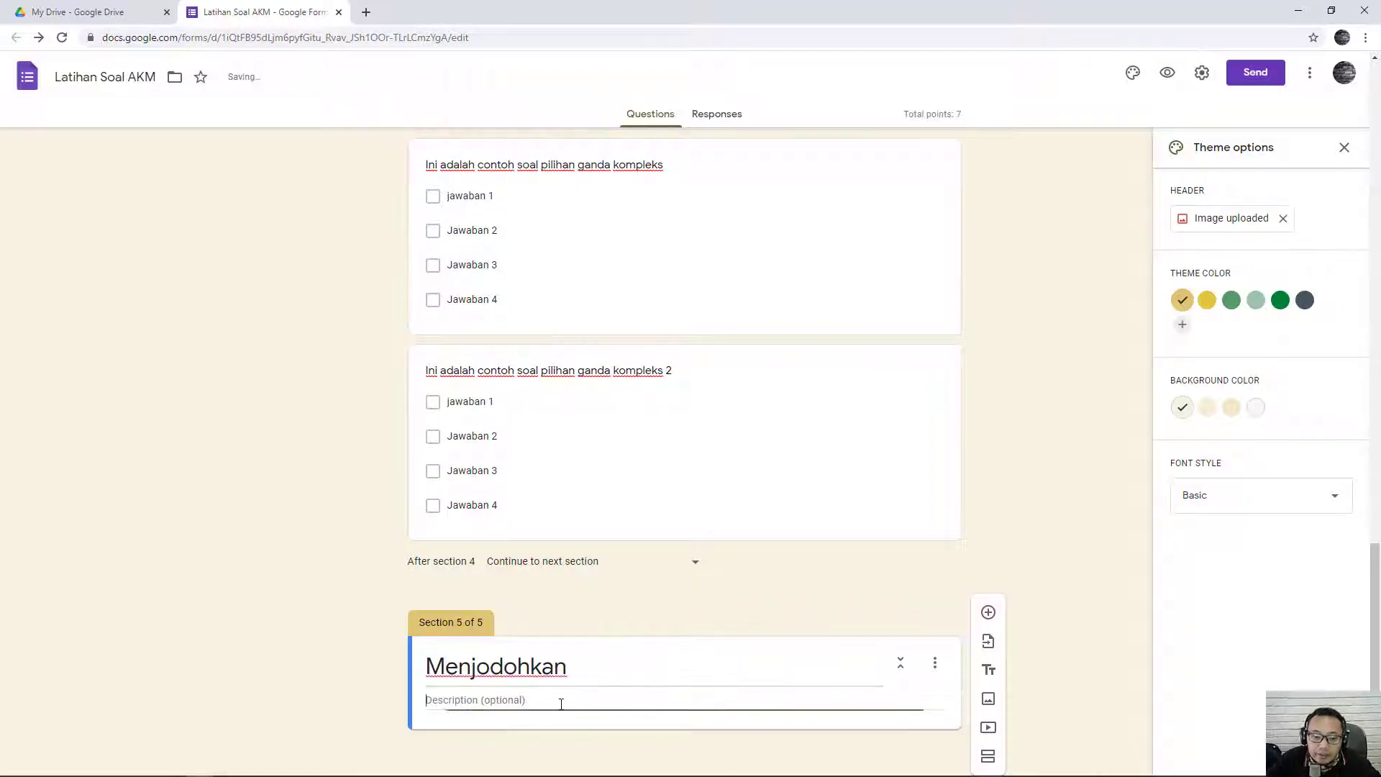
pyautogui.write('Pasangkan soal dengan')
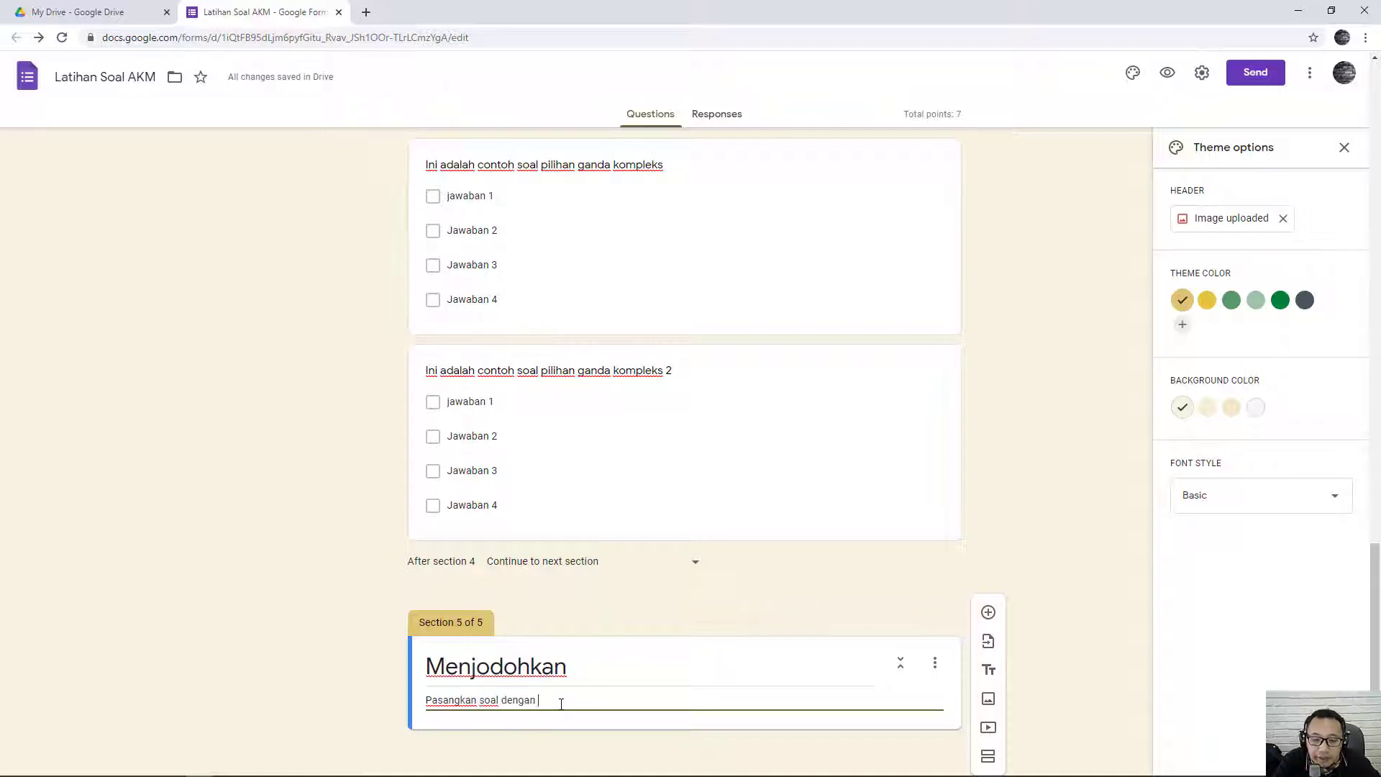
pyautogui.write(' jawaban yang benar')
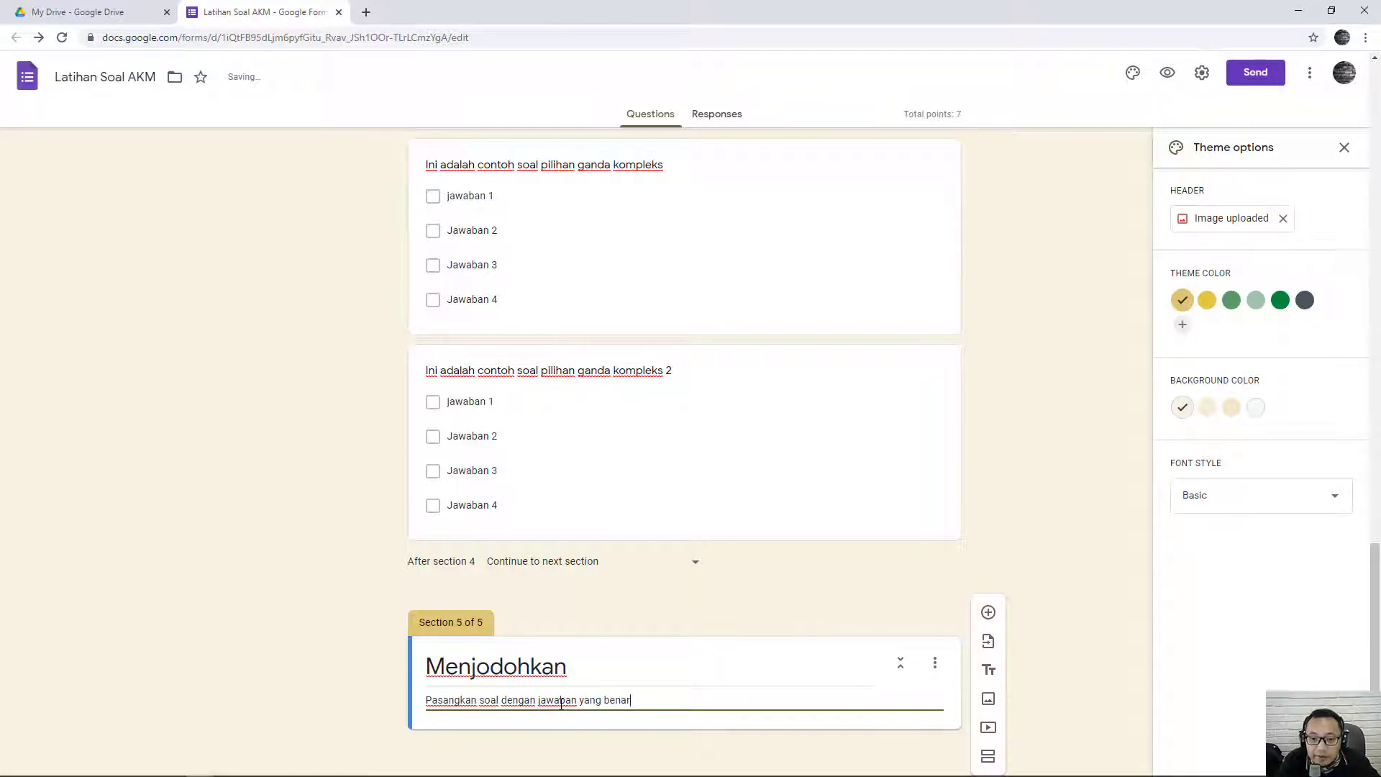
# Step: Add a multiple choice grid question to the Menjodohkan section with the text "Ini adalah contoh pertanyaan menjodohkan"
pyautogui.click(989, 612)
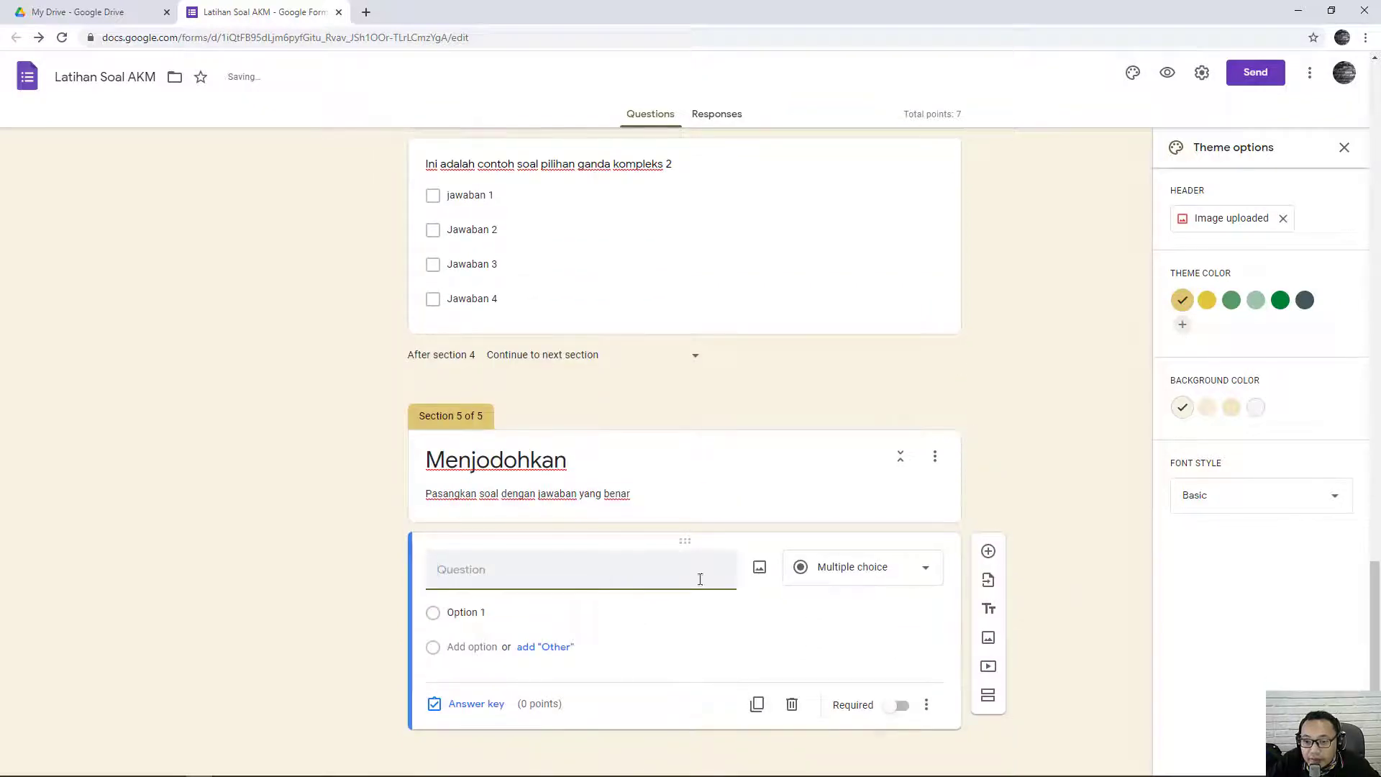
pyautogui.click(925, 567)
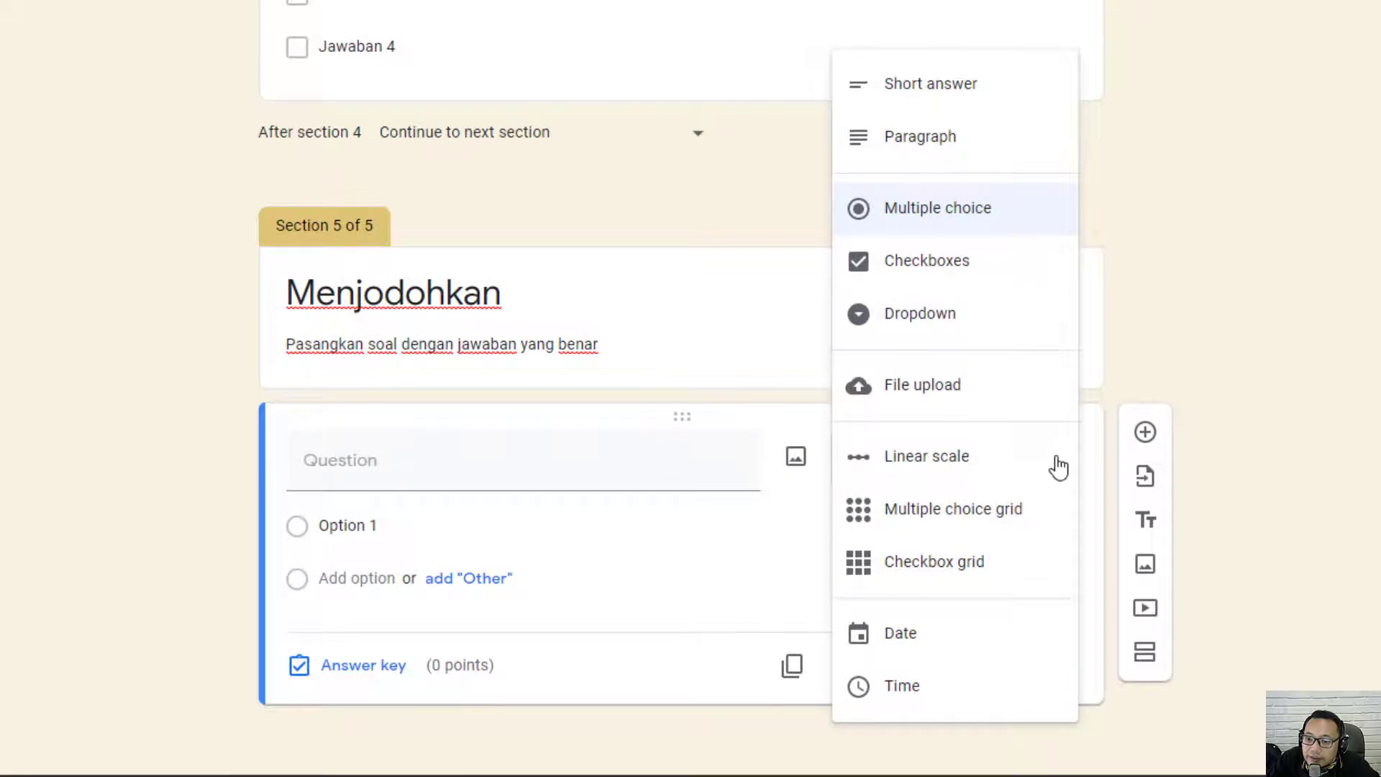
pyautogui.click(1001, 522)
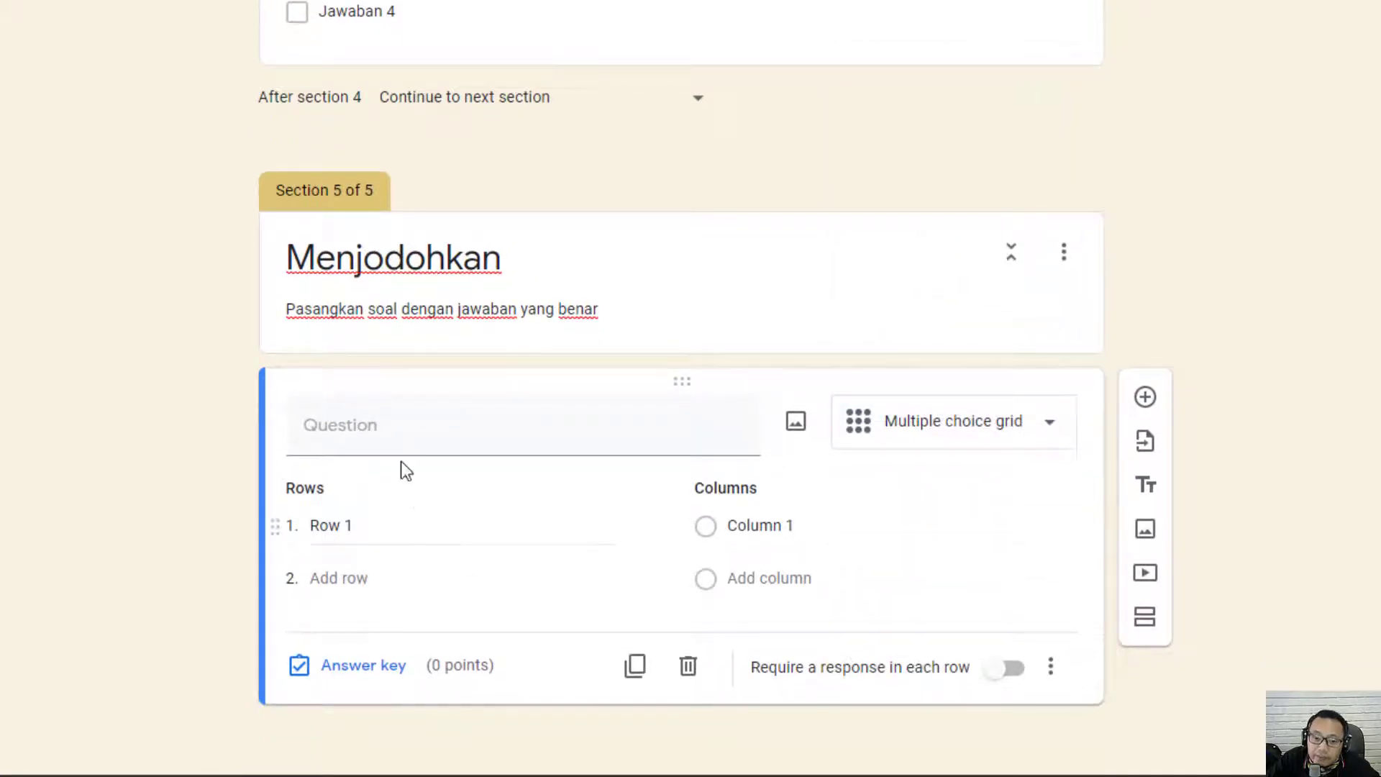
pyautogui.click(419, 438)
pyautogui.write('In')
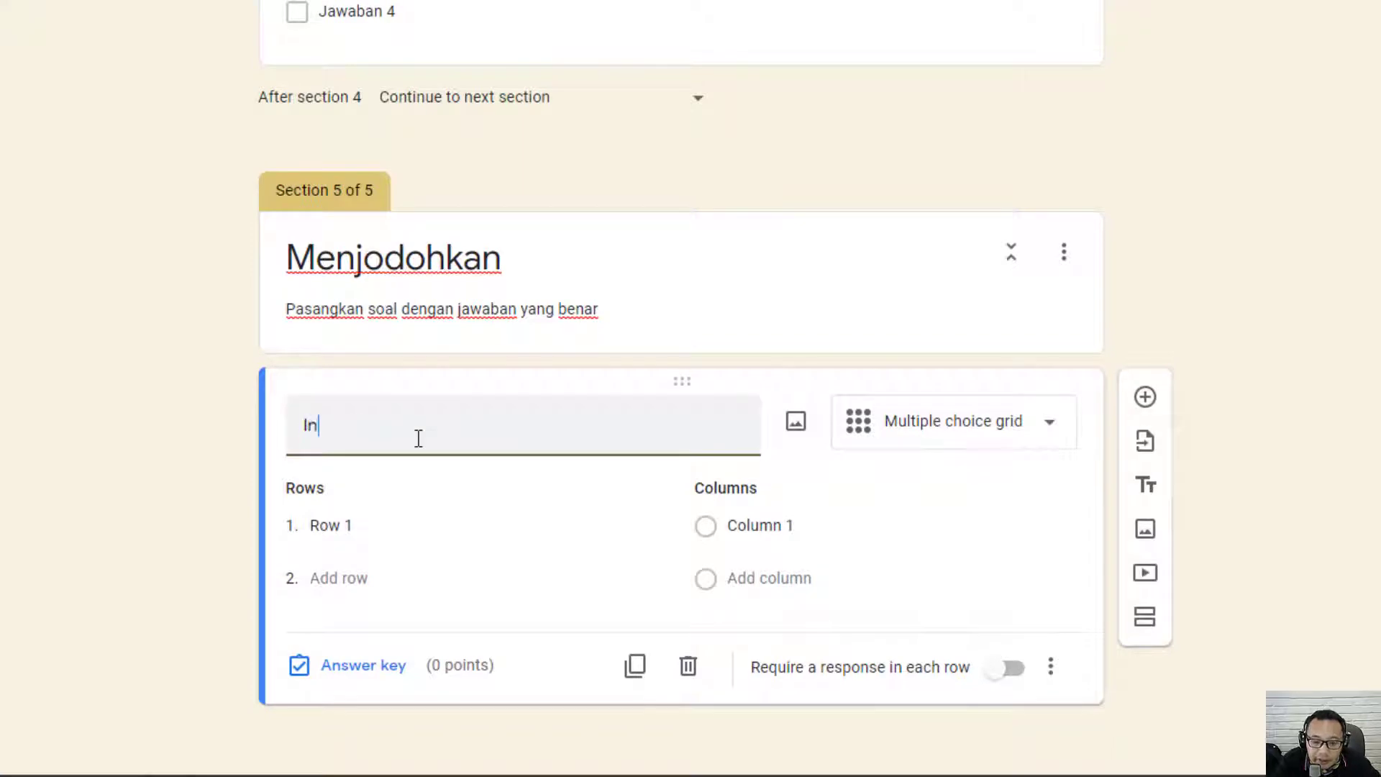
pyautogui.write('i adalah co')
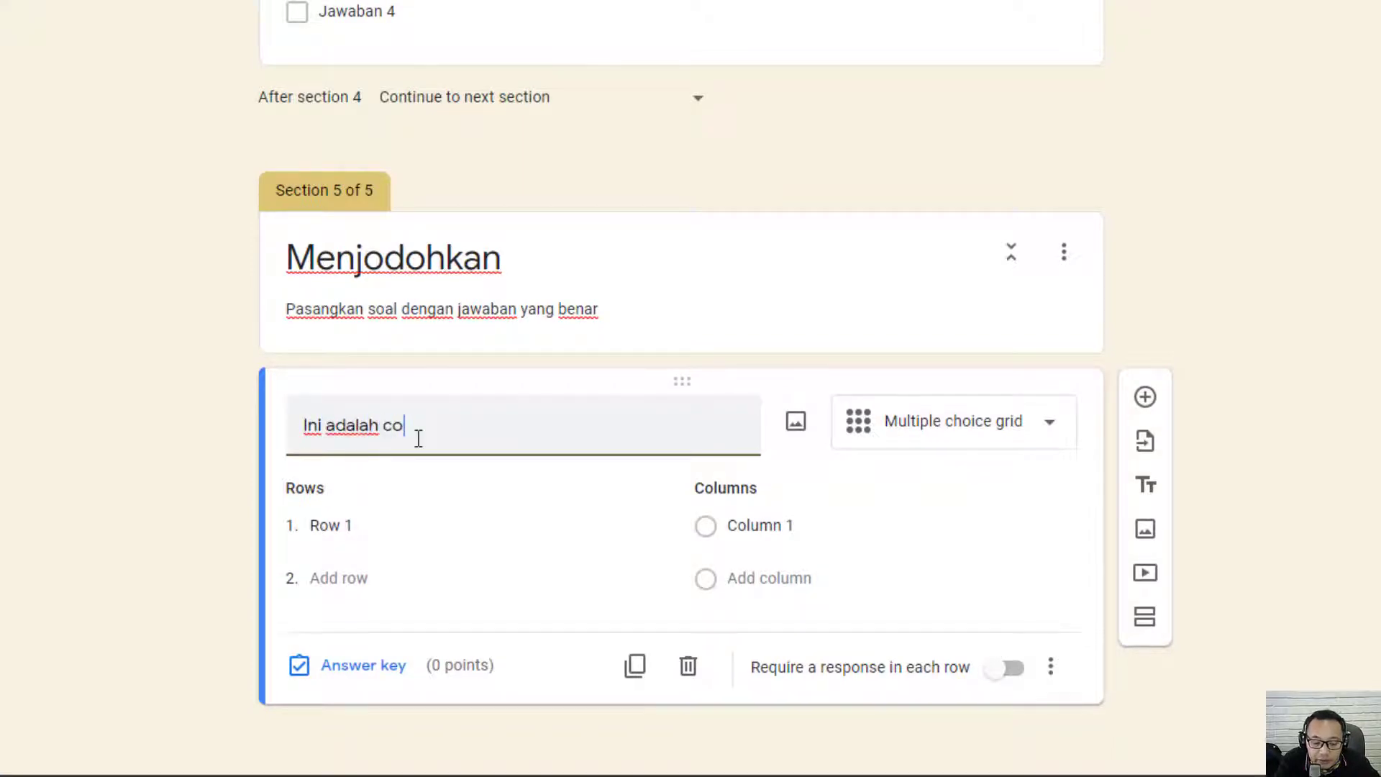
pyautogui.write('ntoh pertanyaan me')
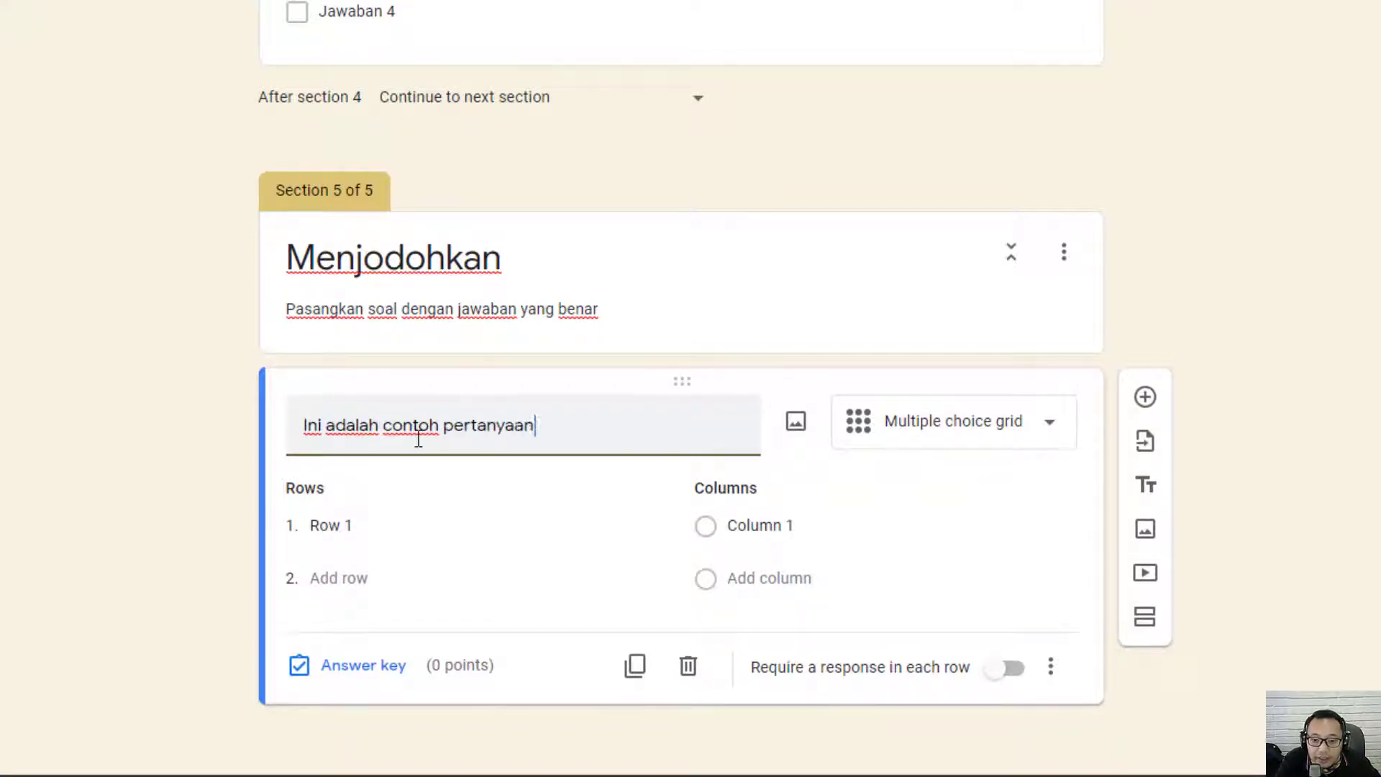
pyautogui.write('njodohkan')
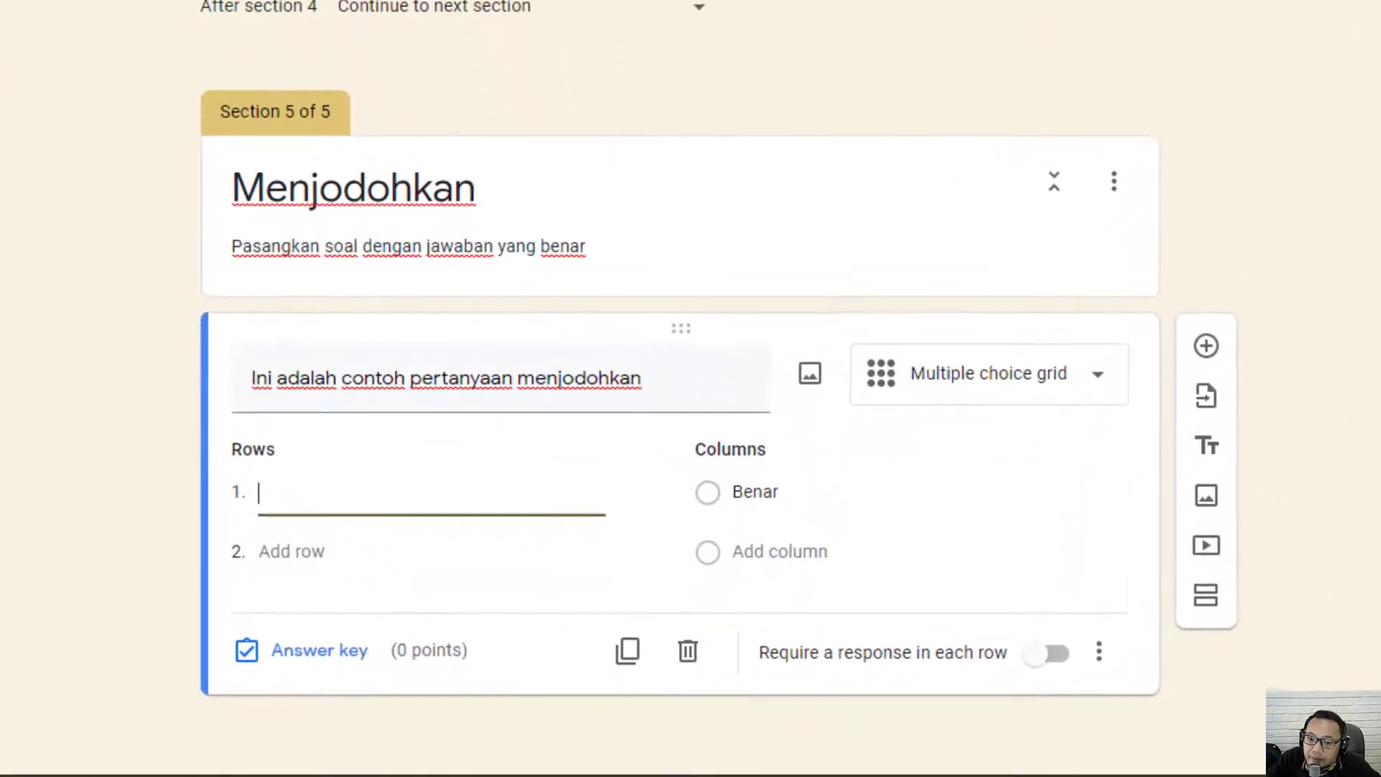
# Step: Give the grid question two columns, "Benar" and "Salah"
pyautogui.click(795, 492)
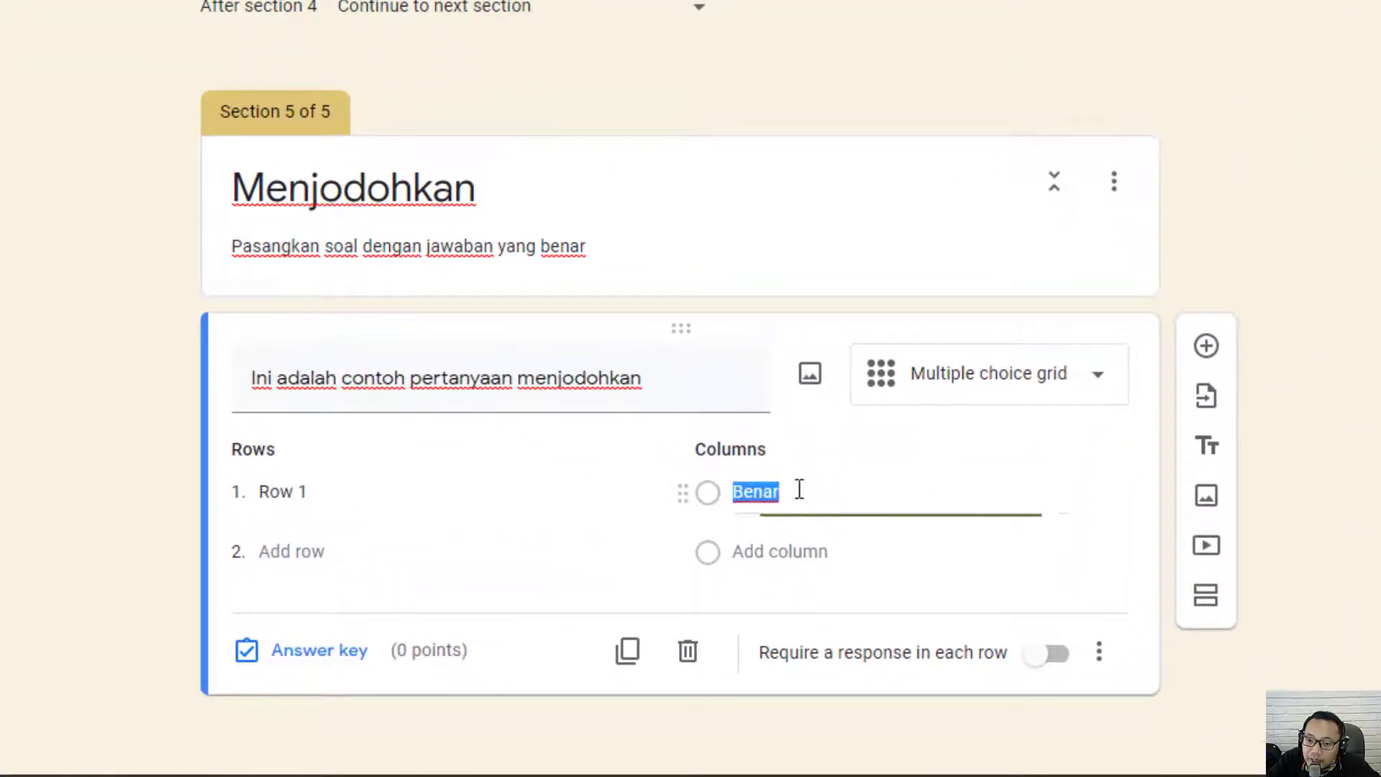
pyautogui.click(815, 557)
pyautogui.write('Salah')
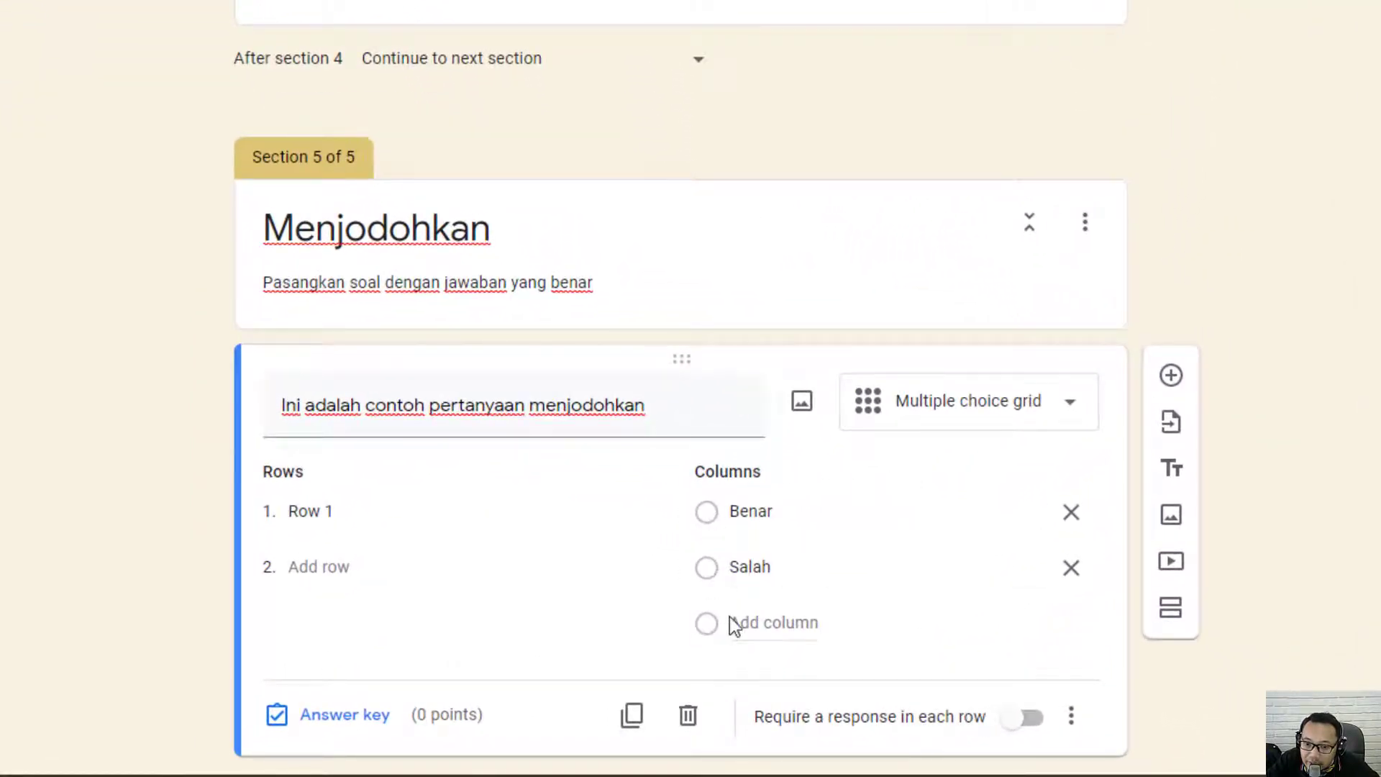
# Step: Give the grid question four rows: "Pernyataan 1", "Pernyataan 2", "Pernyataan 3" and "Pernyataan 4"
pyautogui.click(353, 512)
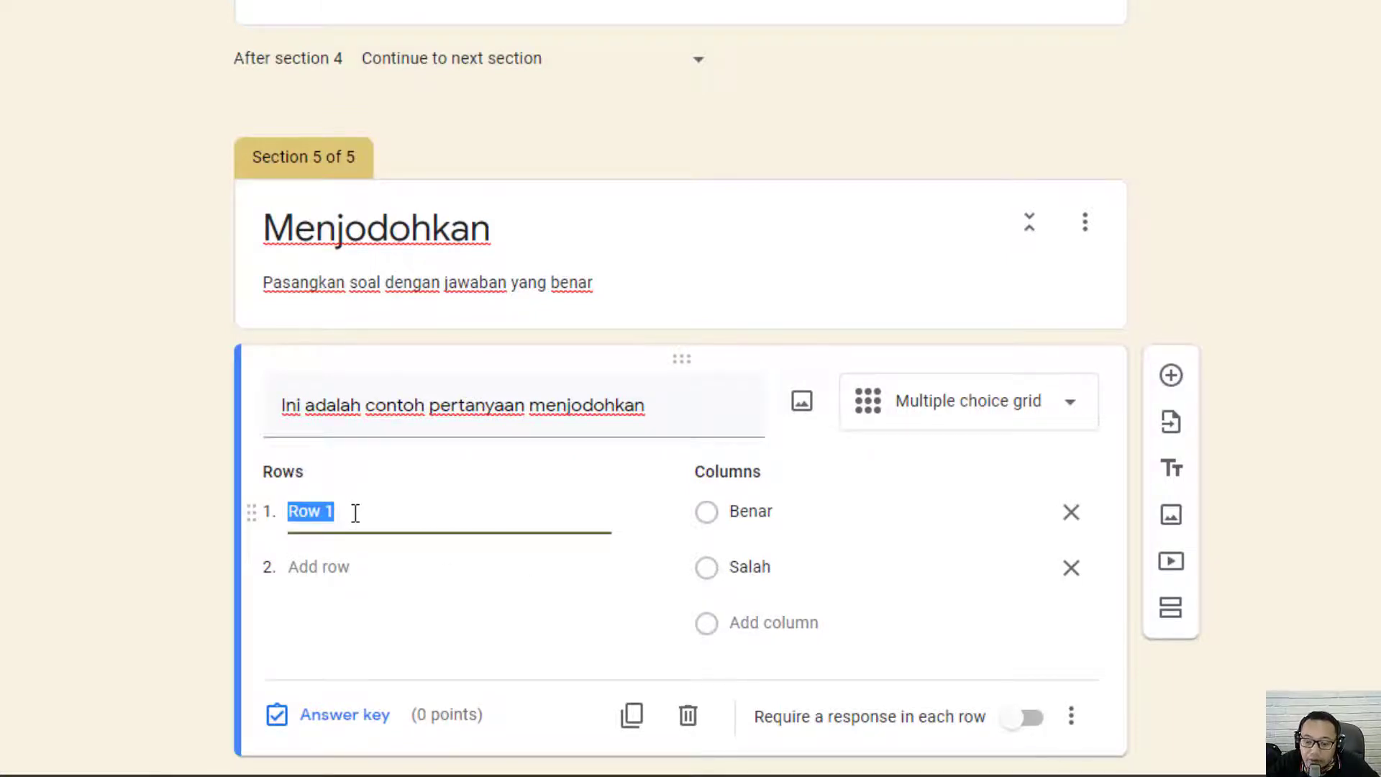
pyautogui.write('Per')
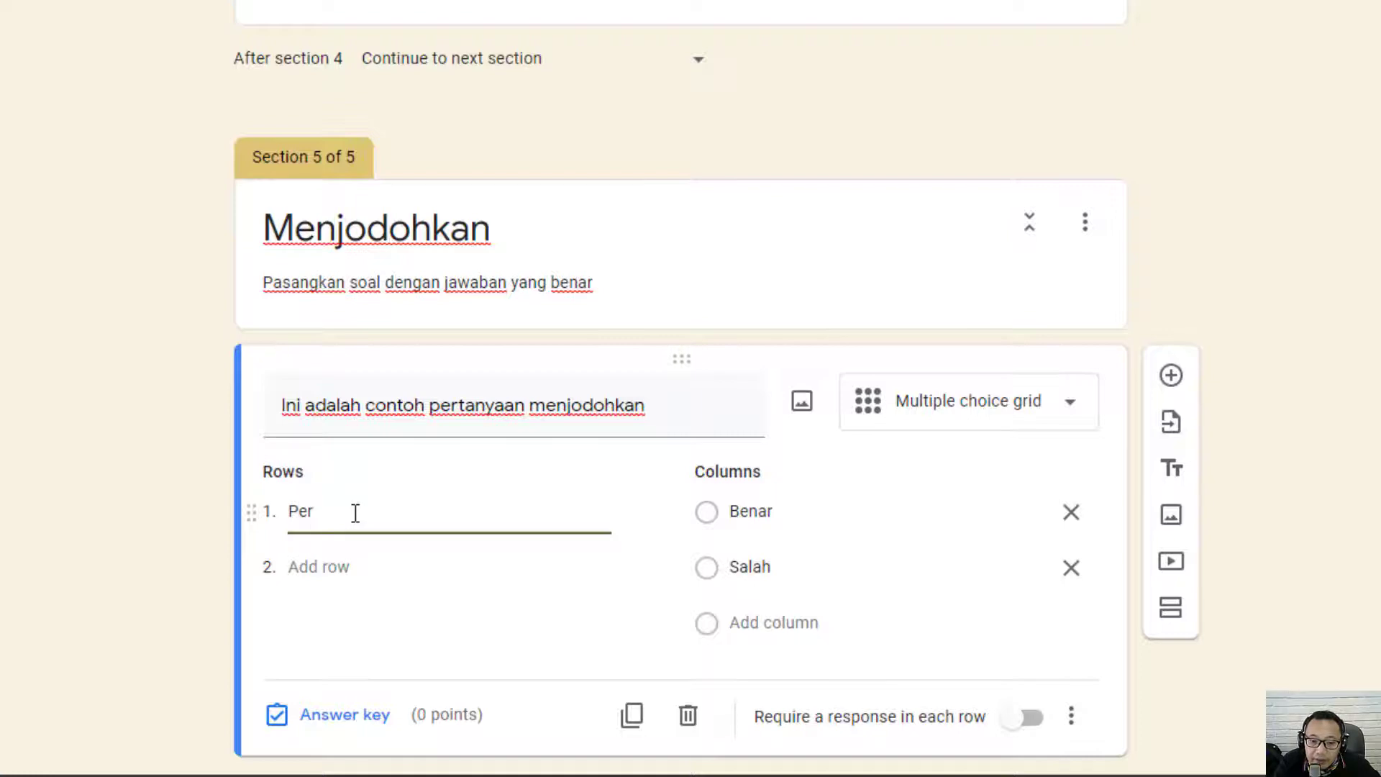
pyautogui.write('nyataan 1')
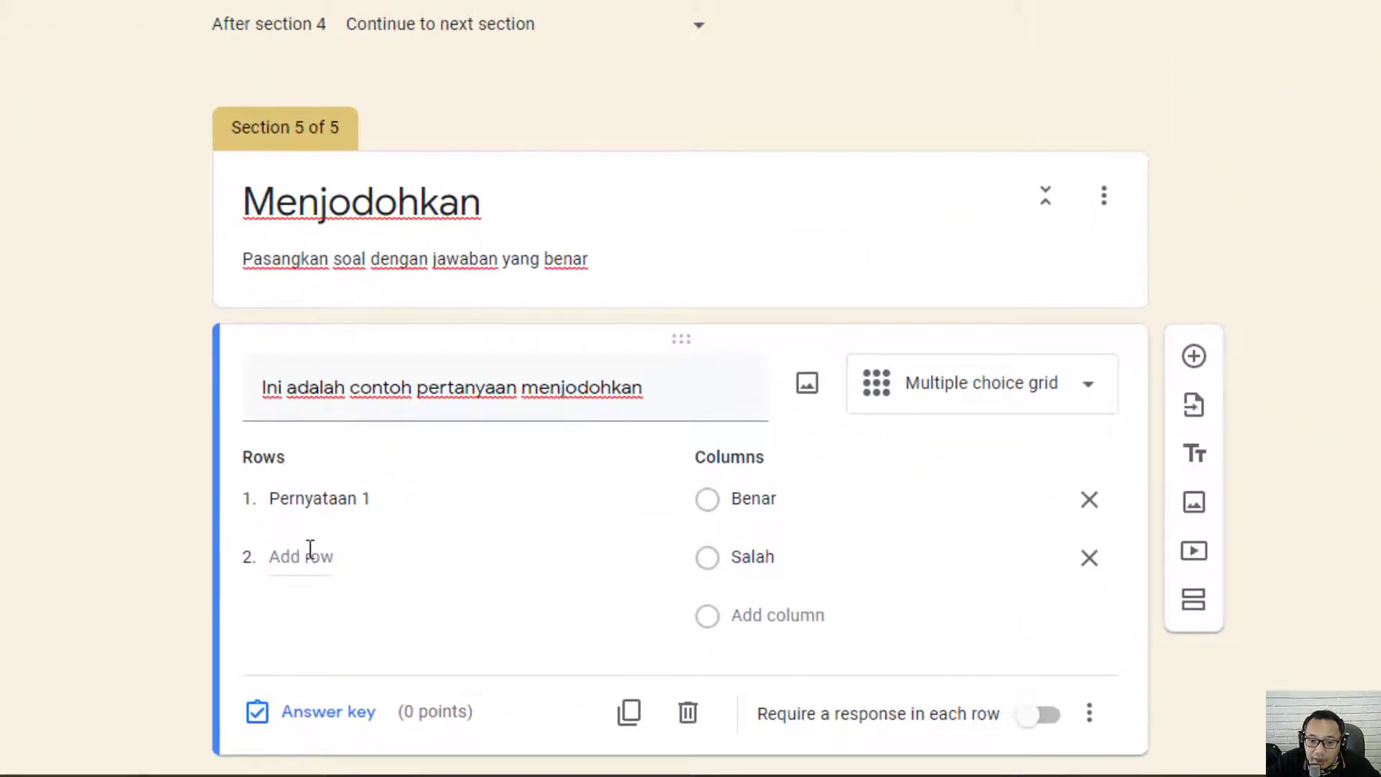
pyautogui.click(465, 642)
pyautogui.write('Pernyataan 2')
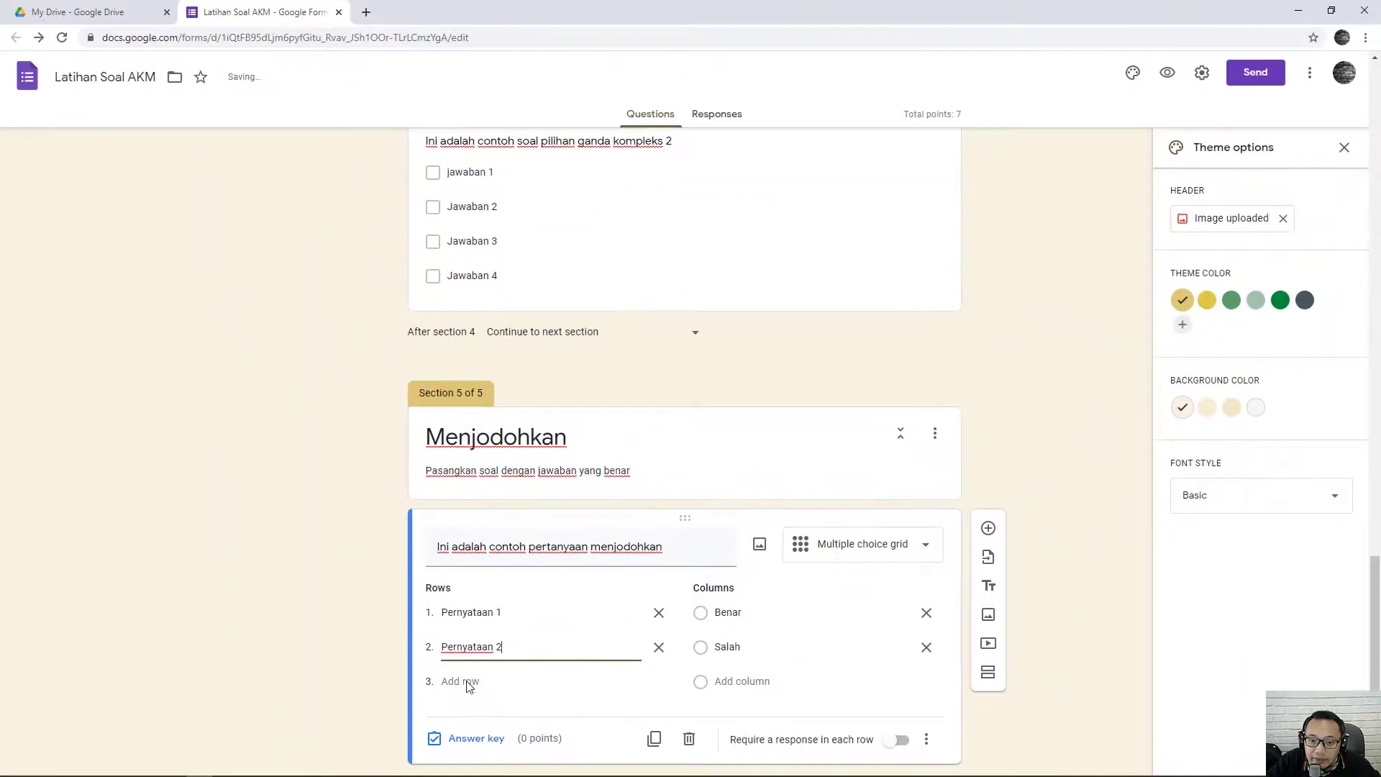
pyautogui.click(428, 665)
pyautogui.write('Perny')
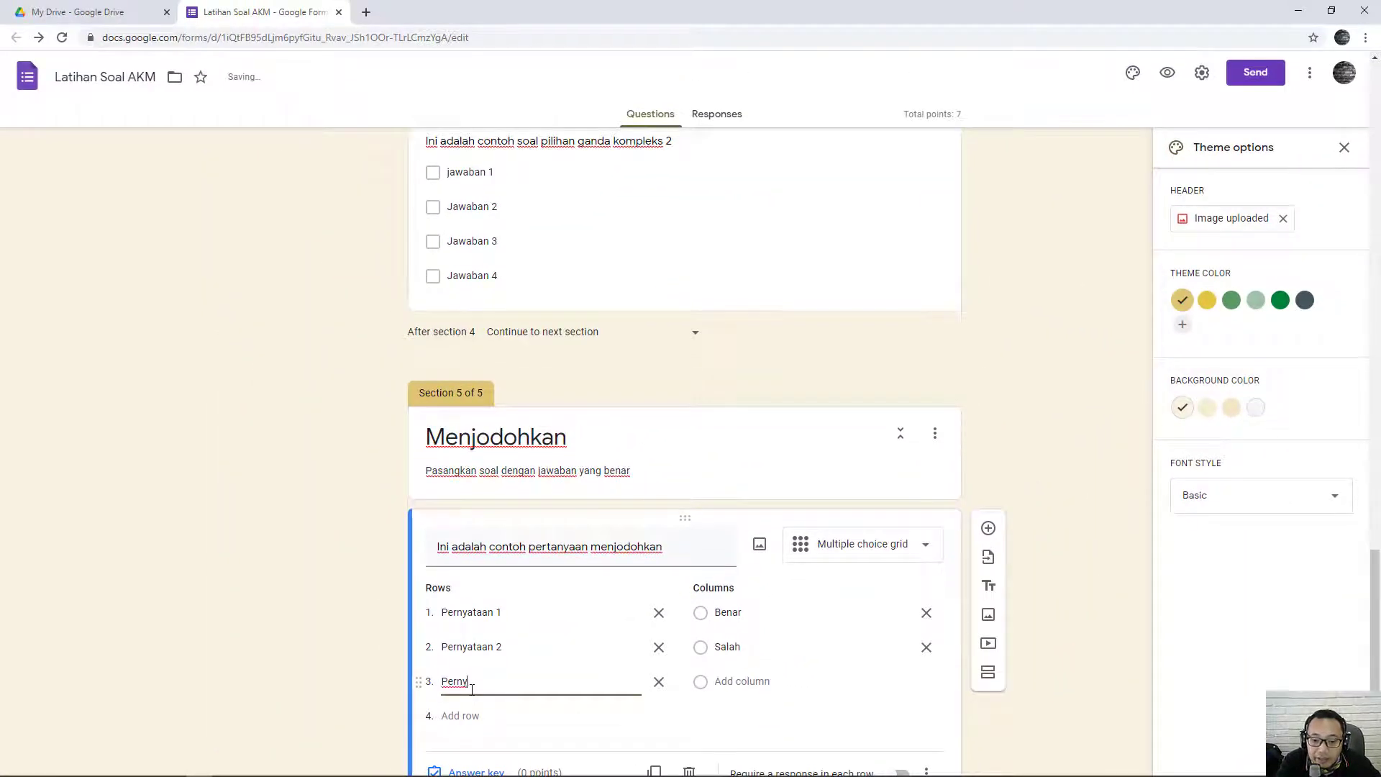
pyautogui.write('ataan 3')
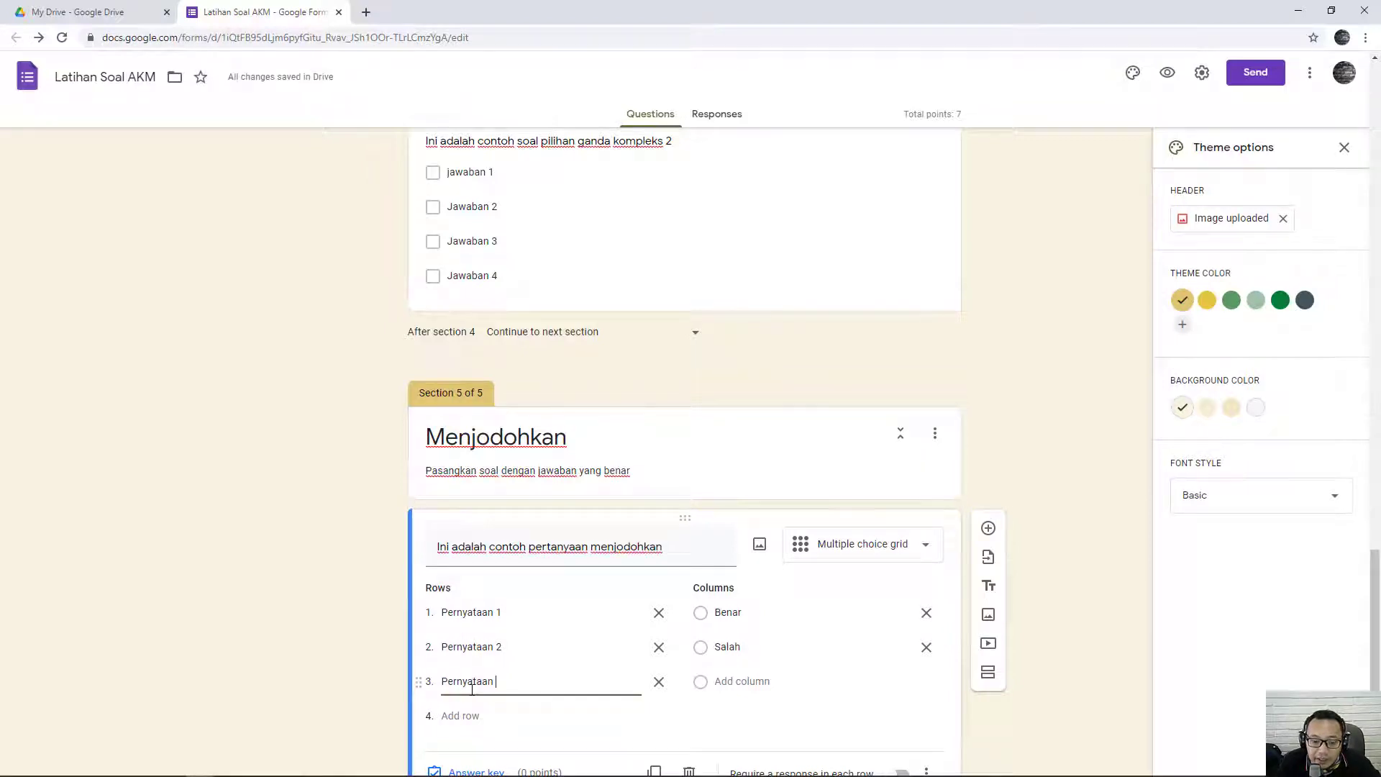
pyautogui.click(467, 716)
pyautogui.write('Pern')
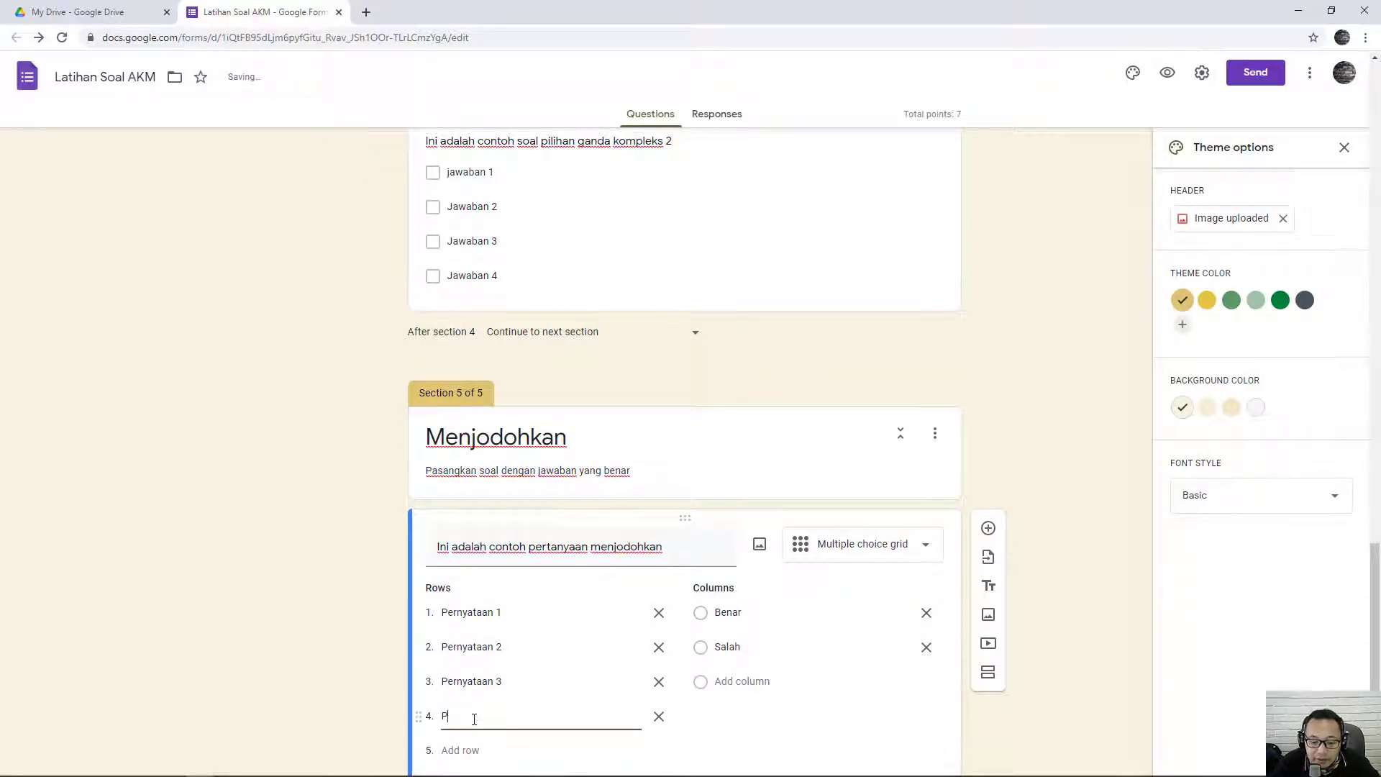
pyautogui.write('yataan 4')
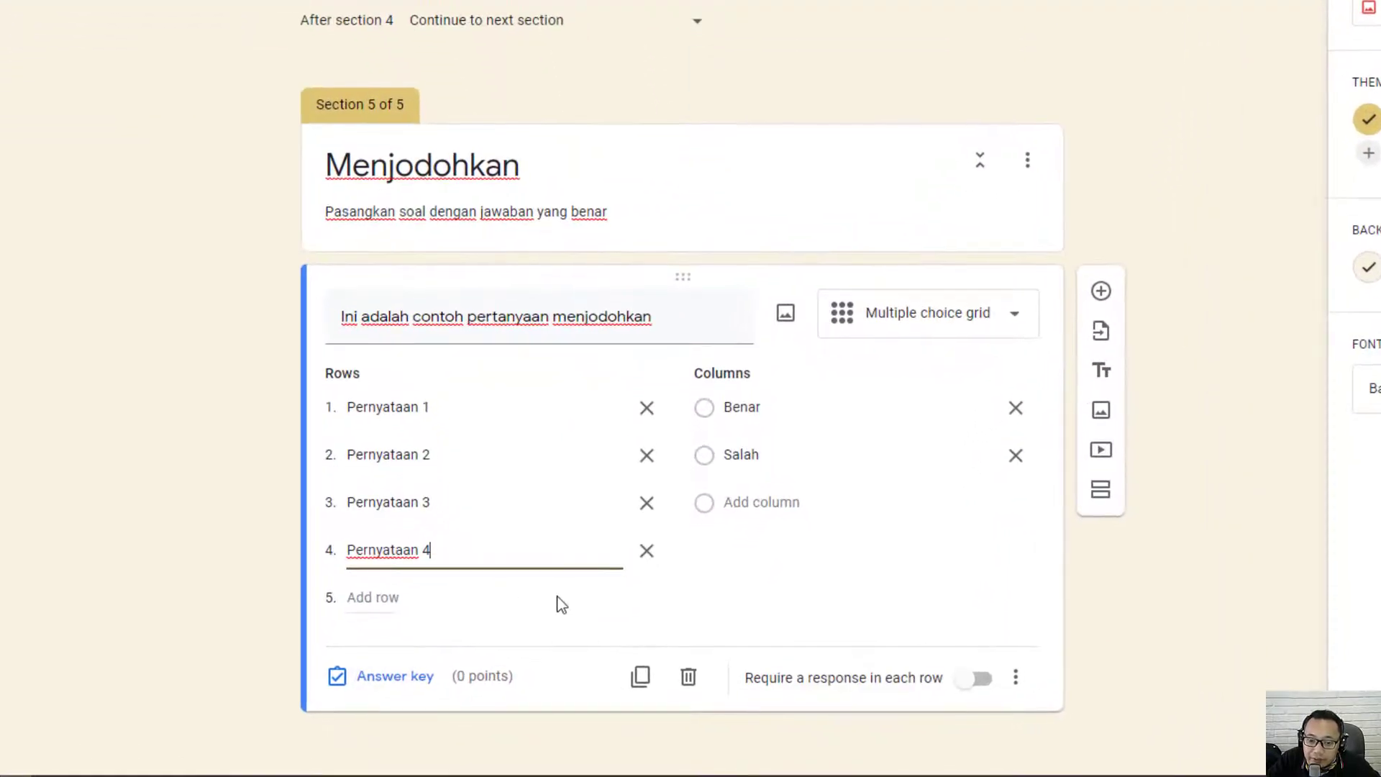
# Step: Set the grid's answer key to "Benar" for Pernyataan 1 and 2 and "Salah" for Pernyataan 3 and 4
pyautogui.click(401, 680)
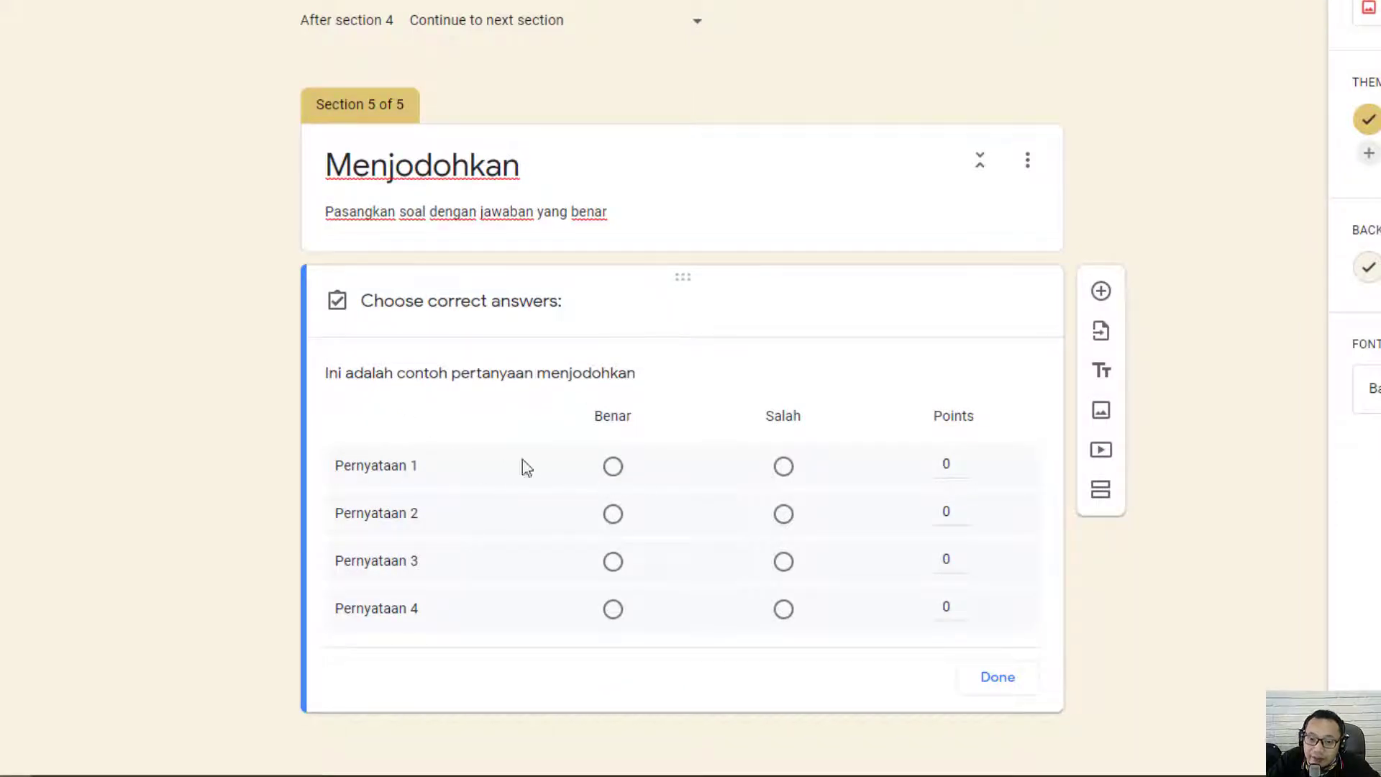
pyautogui.click(613, 467)
pyautogui.click(613, 514)
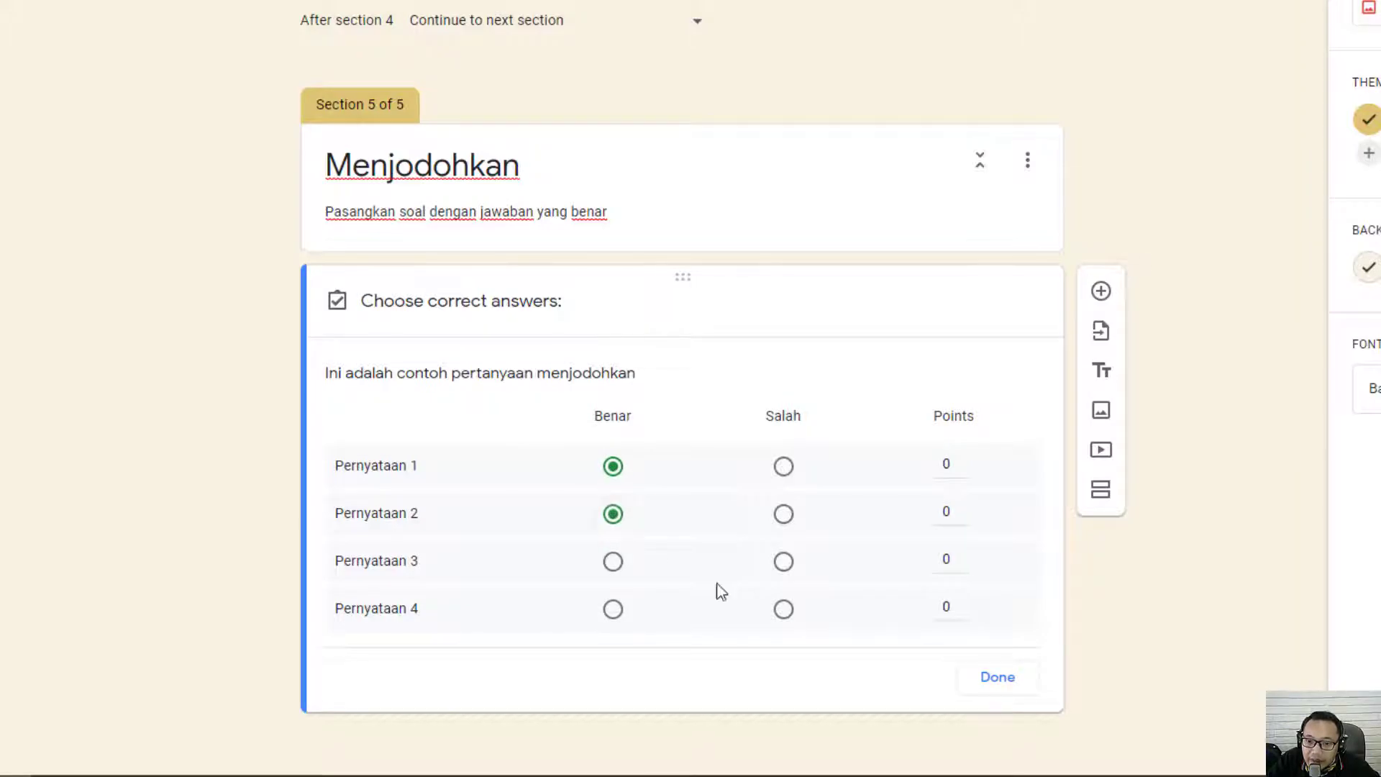
pyautogui.click(783, 562)
pyautogui.click(784, 609)
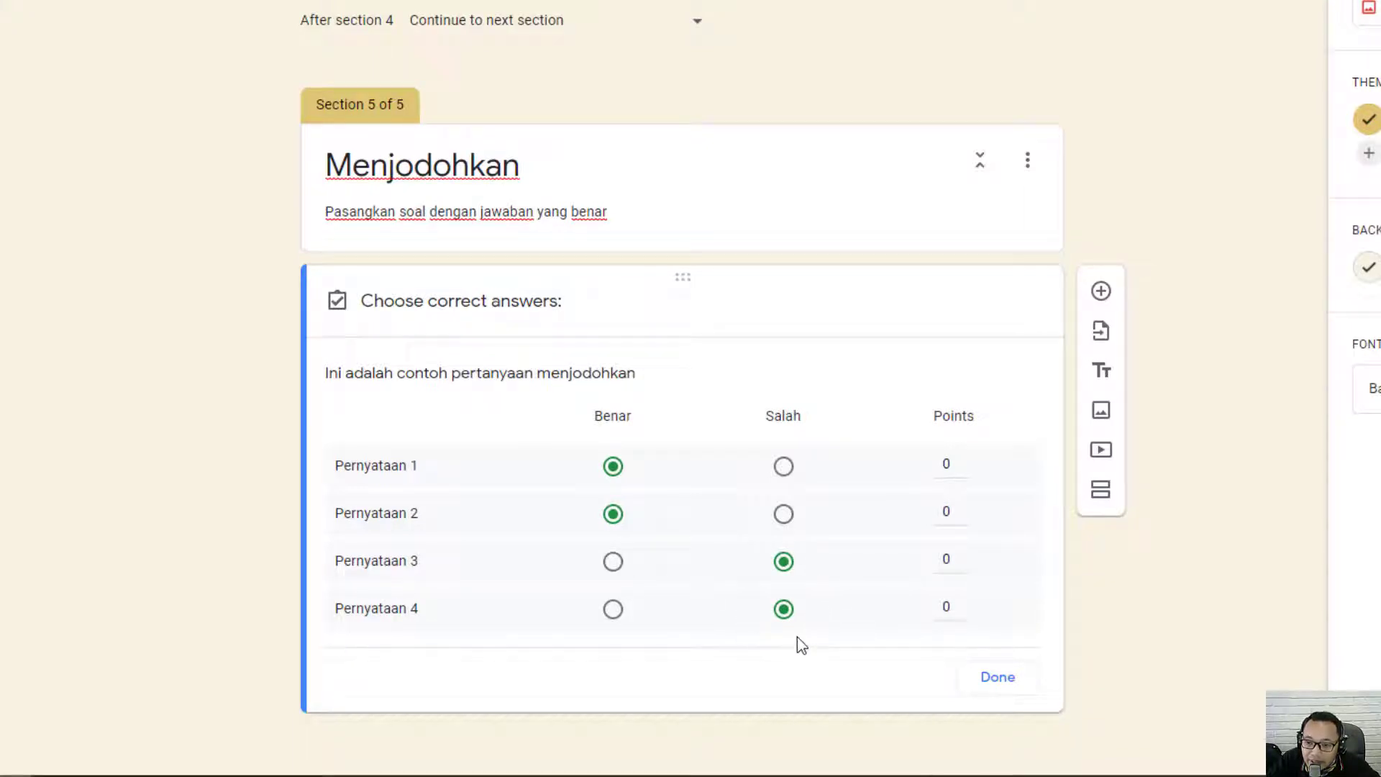
# Step: Assign 1 point to each of the four grid rows and finish the answer key
pyautogui.click(969, 461)
pyautogui.click(969, 508)
pyautogui.click(969, 556)
pyautogui.click(969, 605)
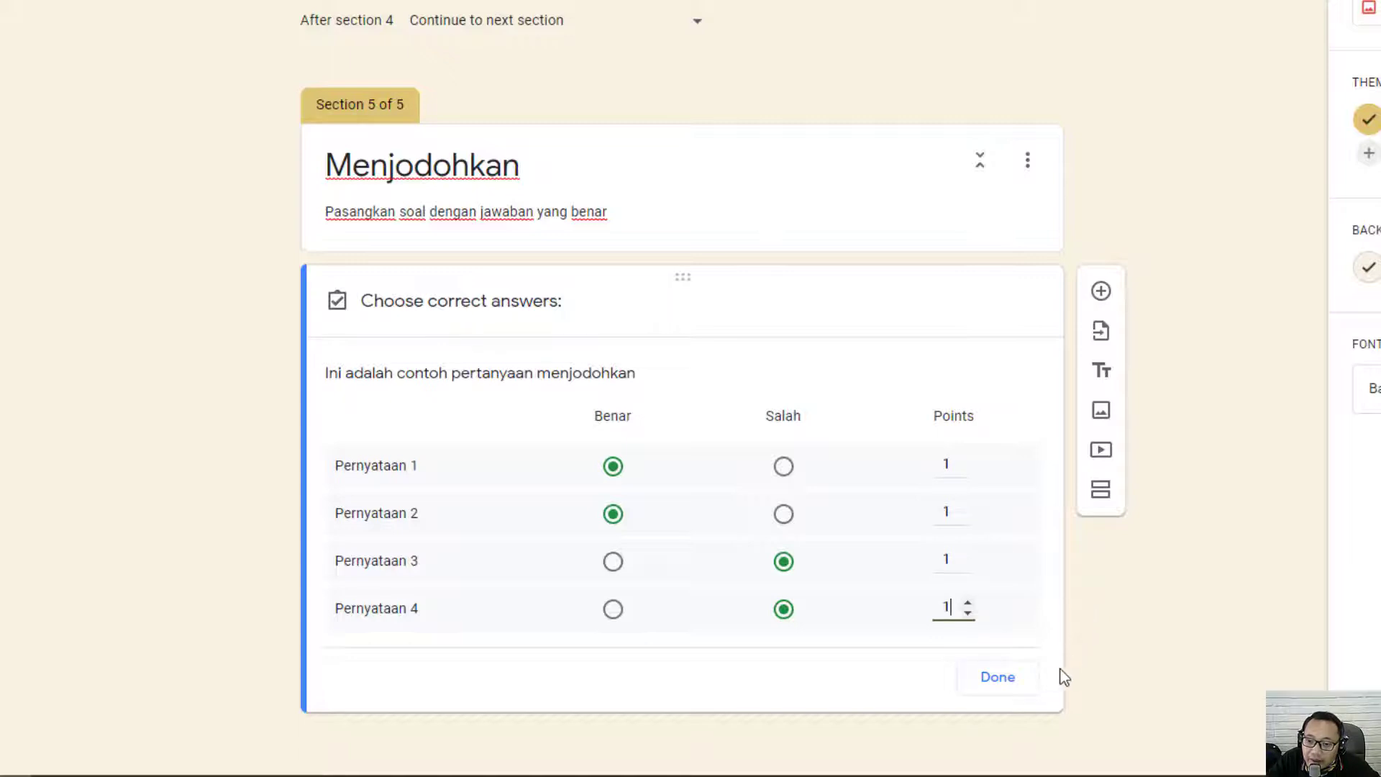
pyautogui.click(1010, 681)
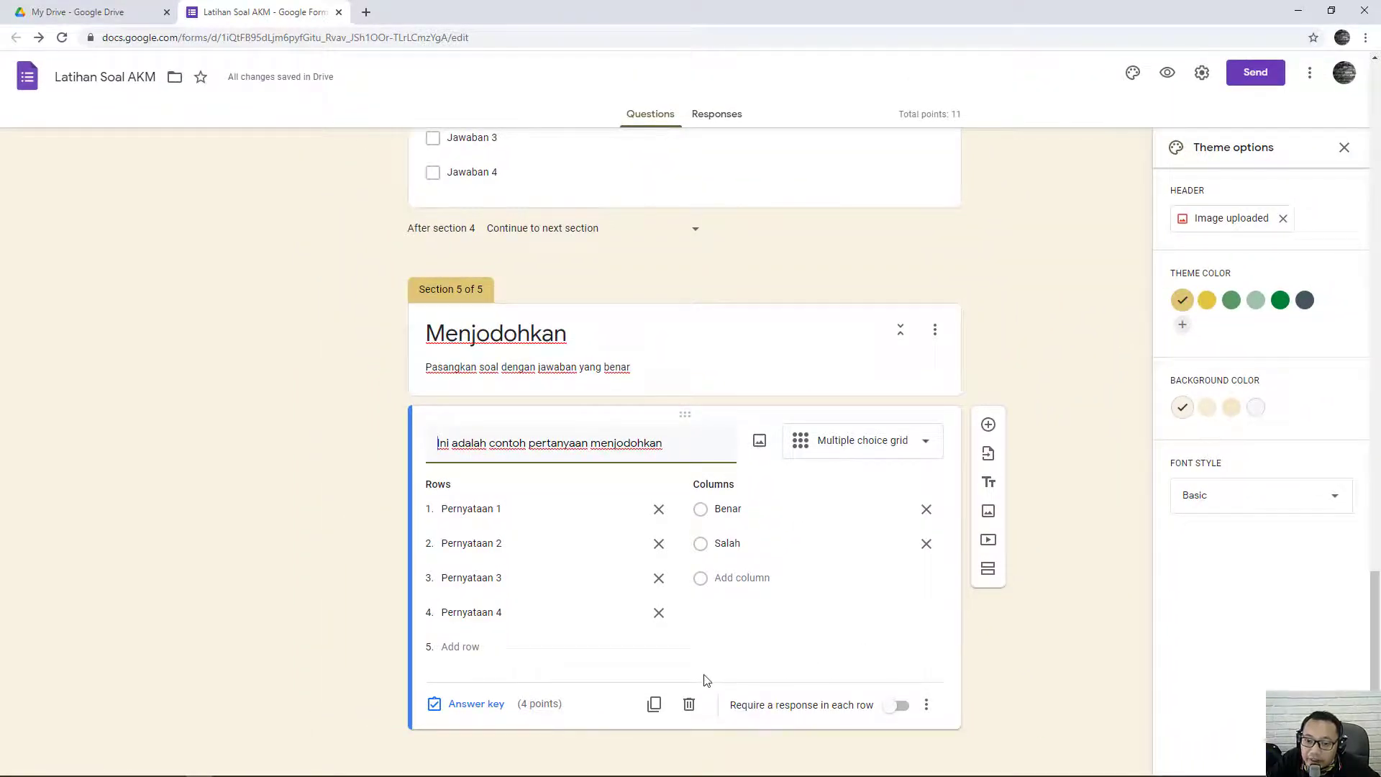
# Step: Duplicate the Benar/Salah grid question and rename the copy's first row "Sila Ke-1 adalah Ketuhanan Yang Maha Esa"
pyautogui.click(655, 708)
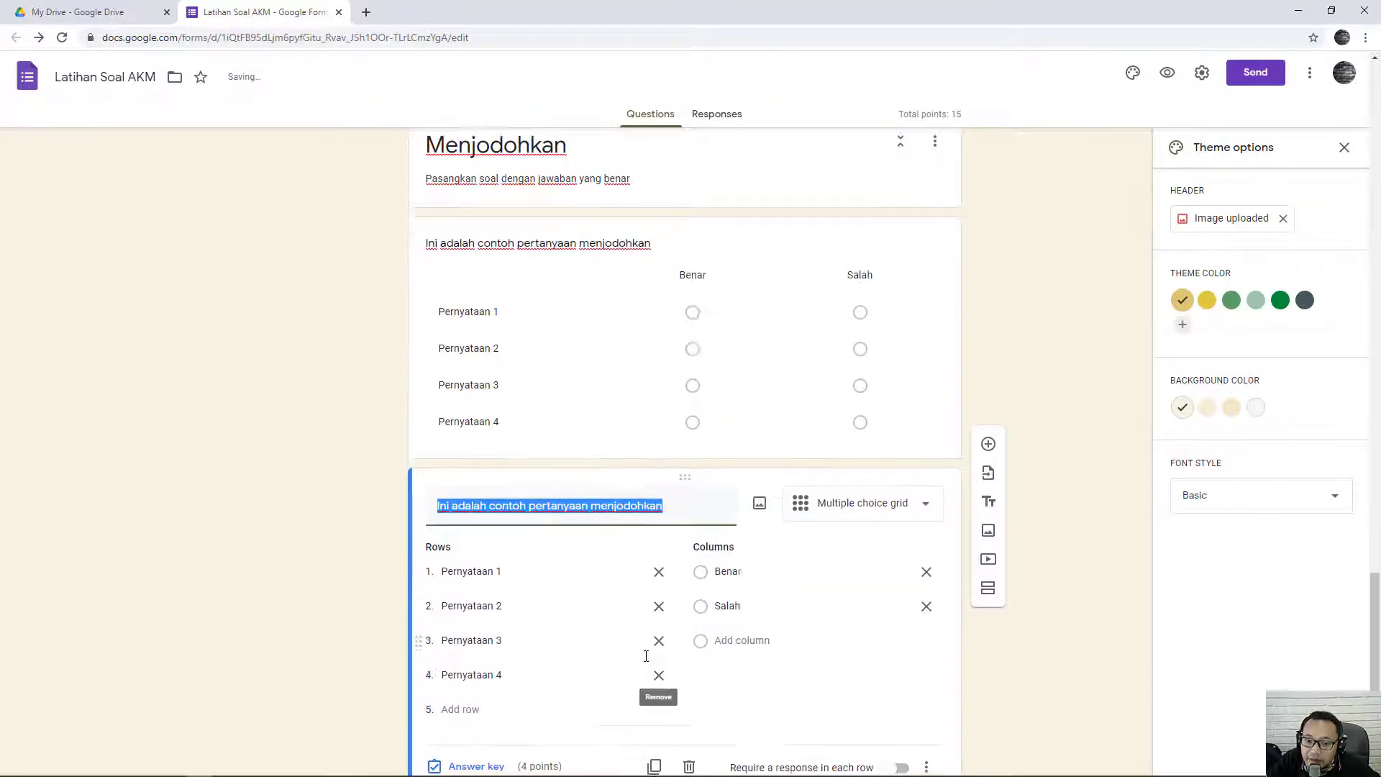
pyautogui.click(564, 514)
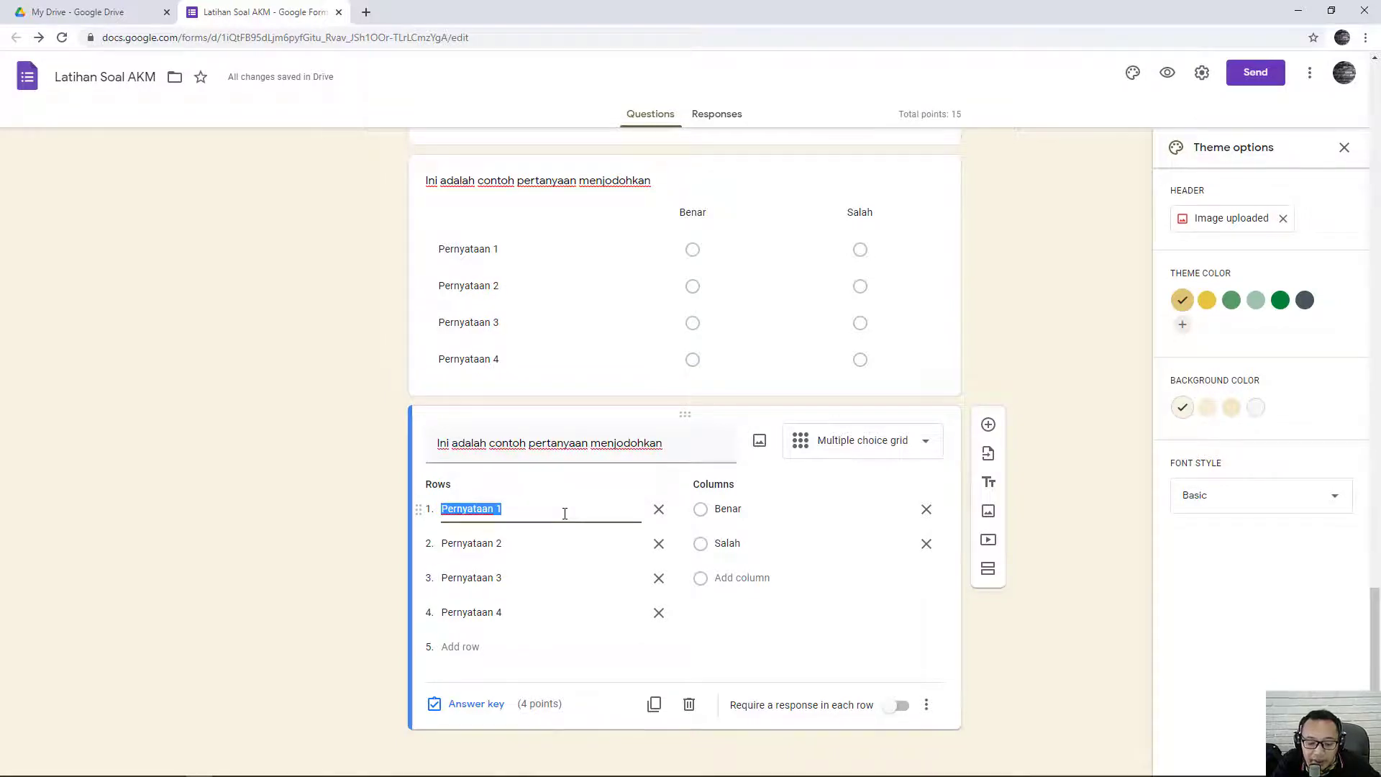
pyautogui.write('Sila Ke')
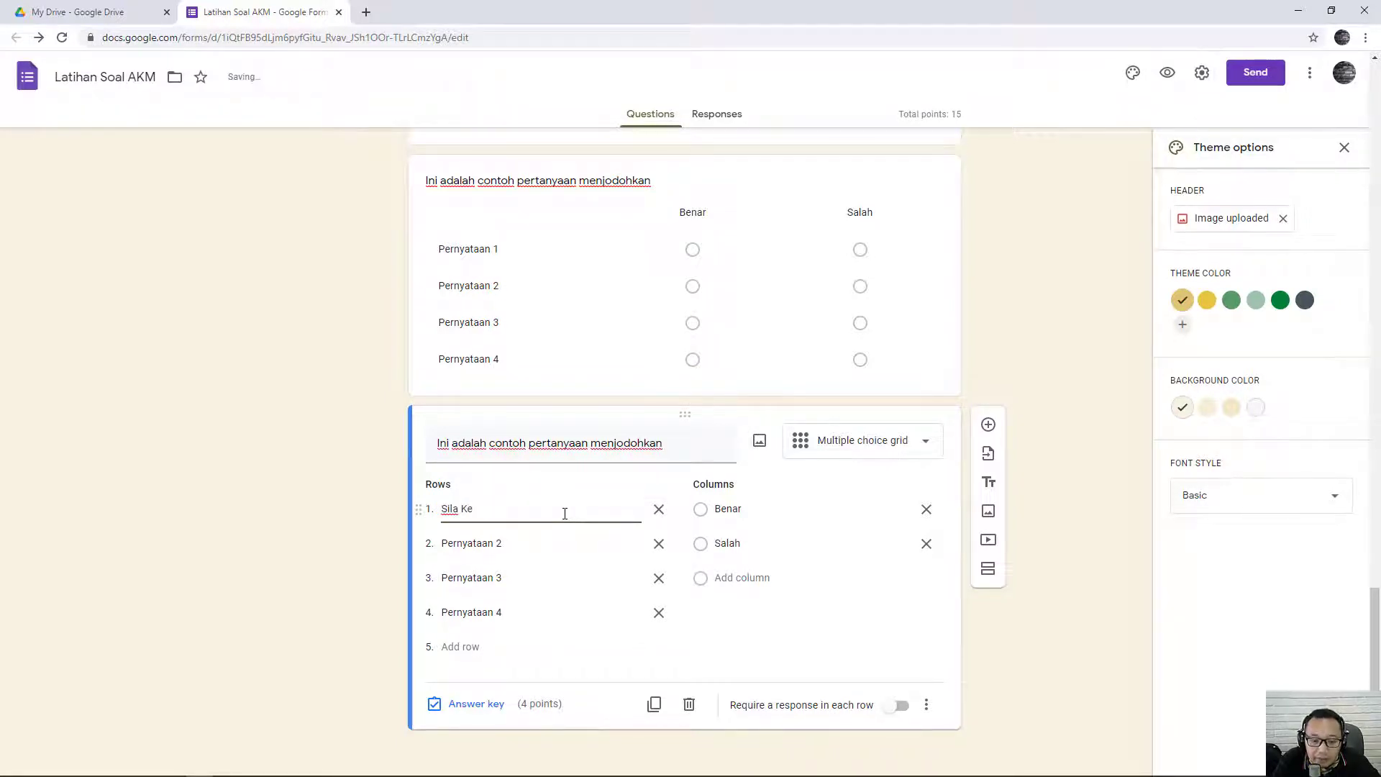
pyautogui.write('-1 adalah Ketuhanan Yang ')
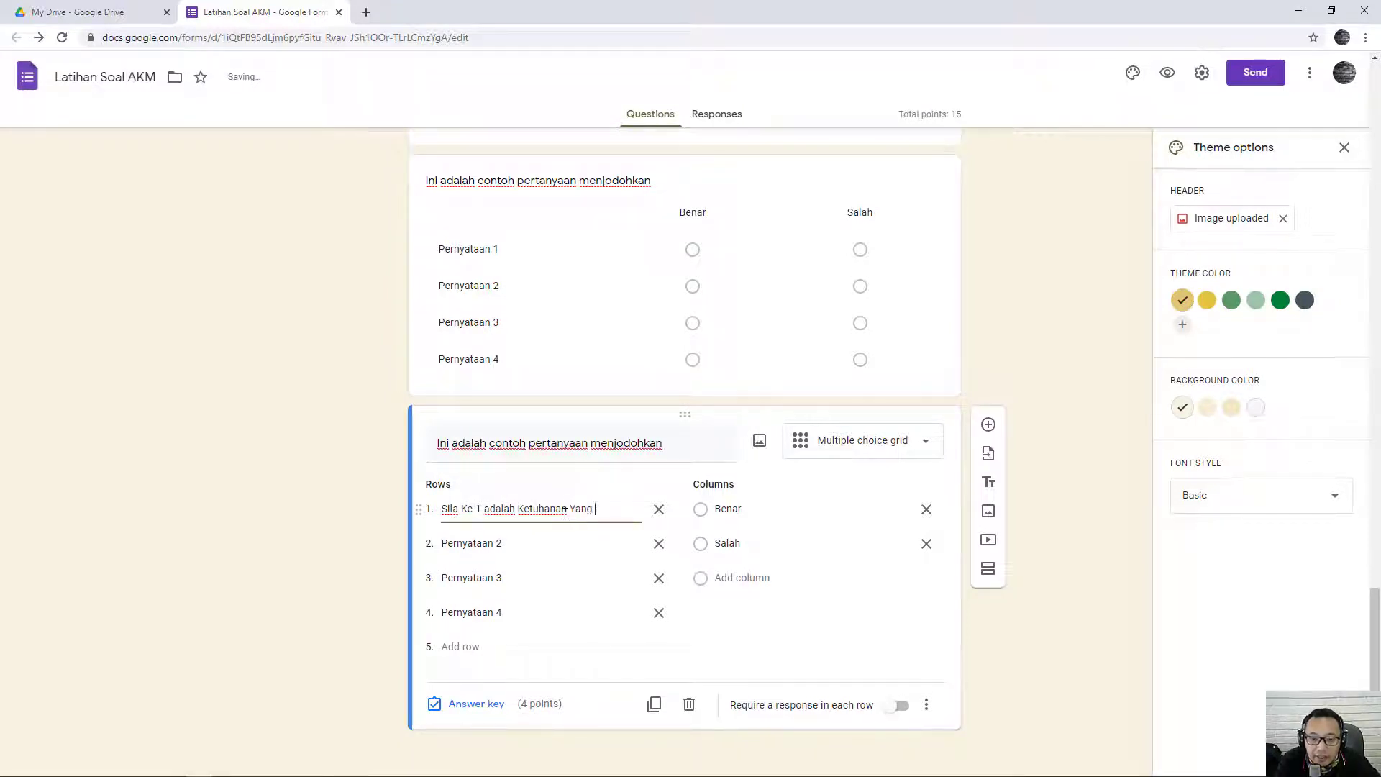
pyautogui.write('Maha')
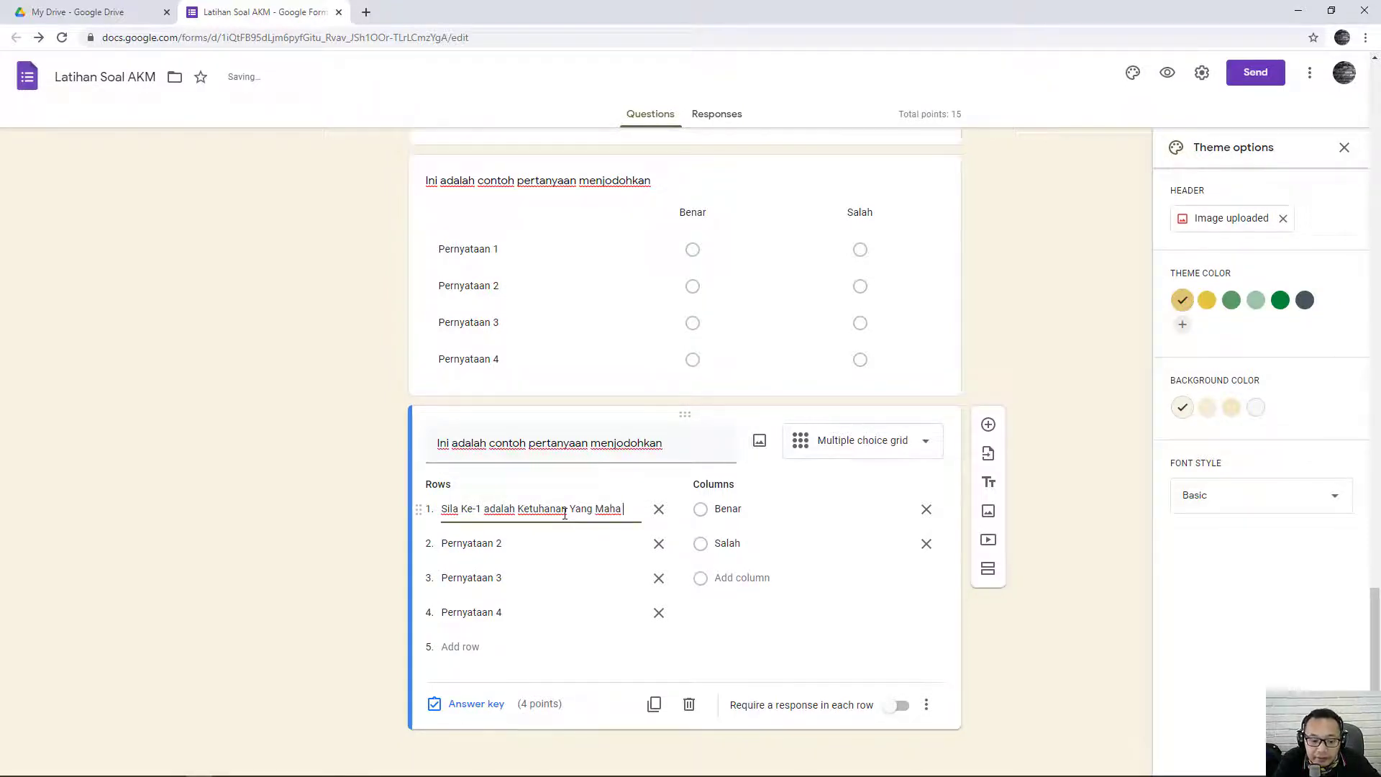
pyautogui.write(' Esa')
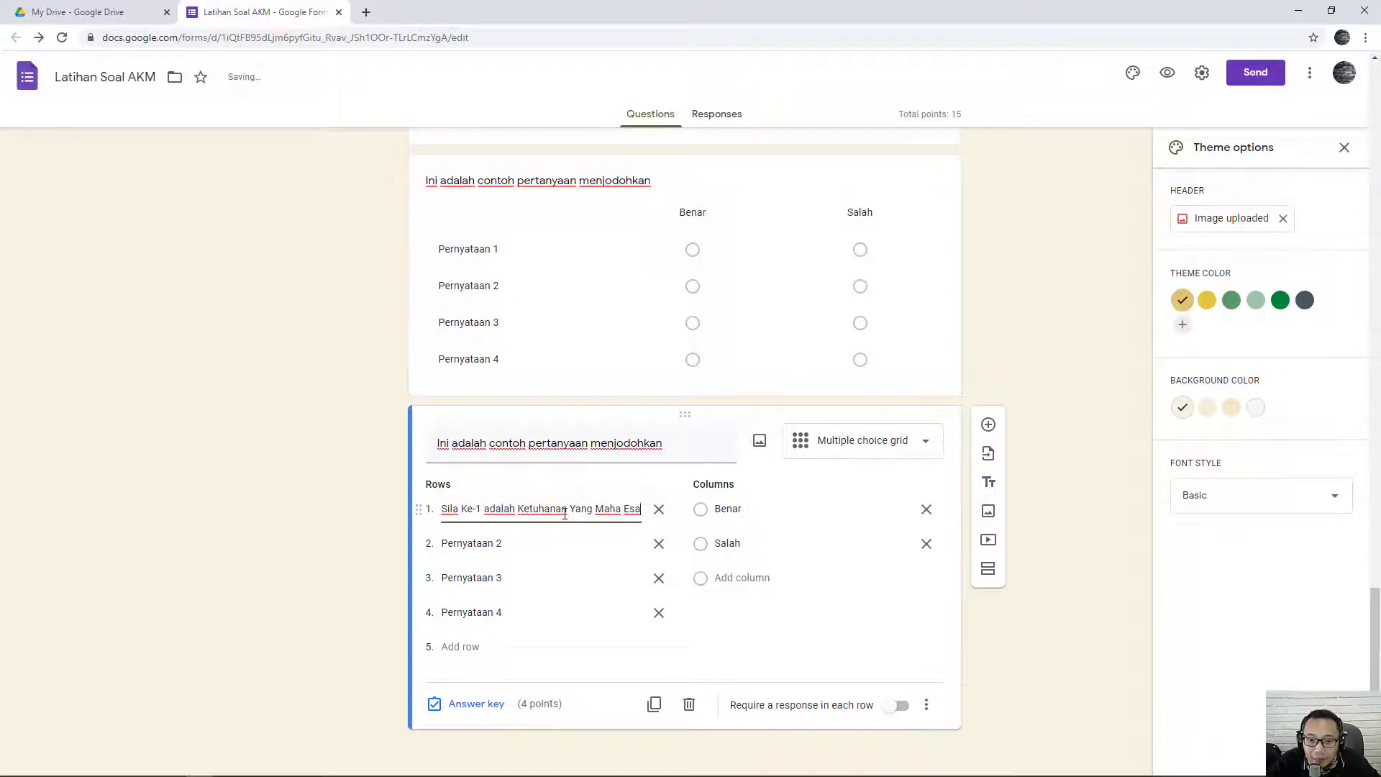
# Step: Reword the first row to begin "Sila ke-1 dari Pancasila adalah" and rename the second row "Sila ke-2 dari Pancasila adalah Persatuan Indonesia"
pyautogui.click(515, 542)
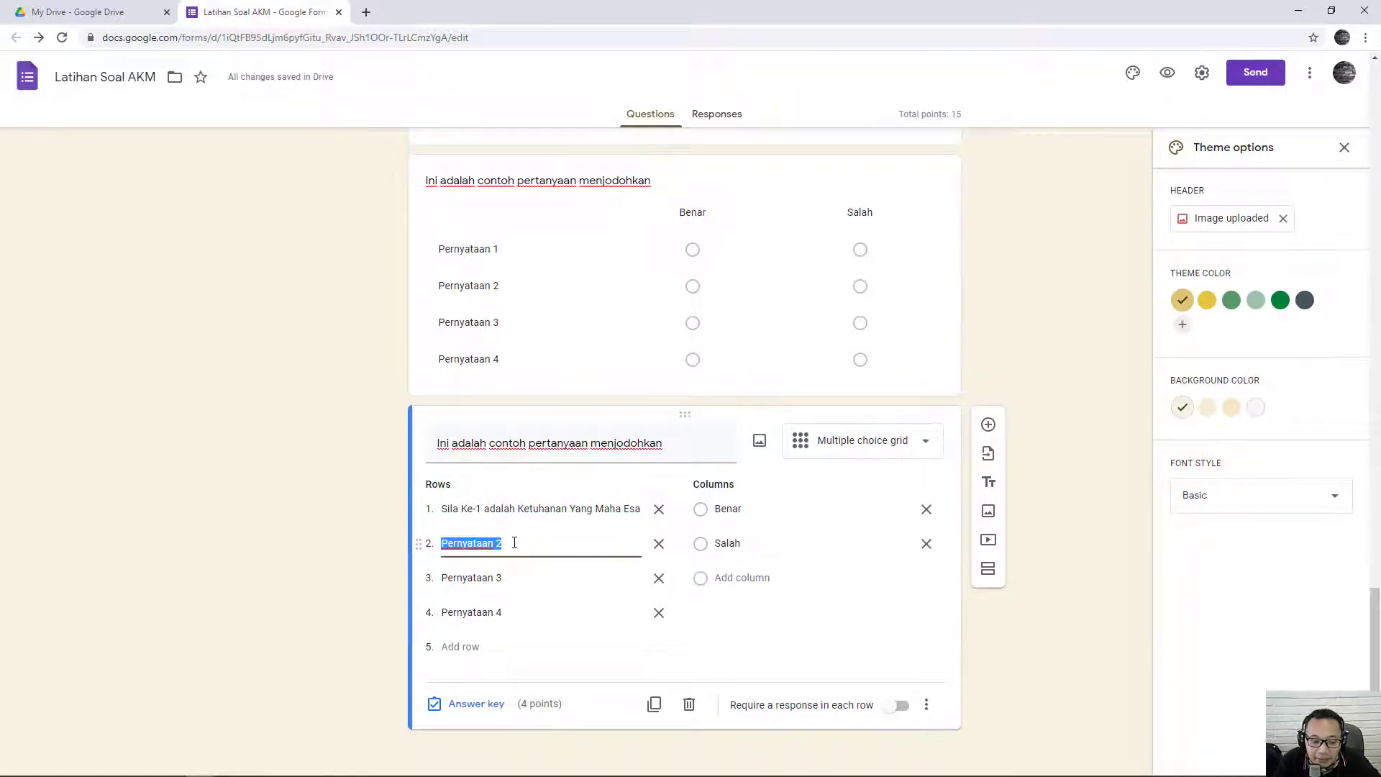
pyautogui.write('Sl')
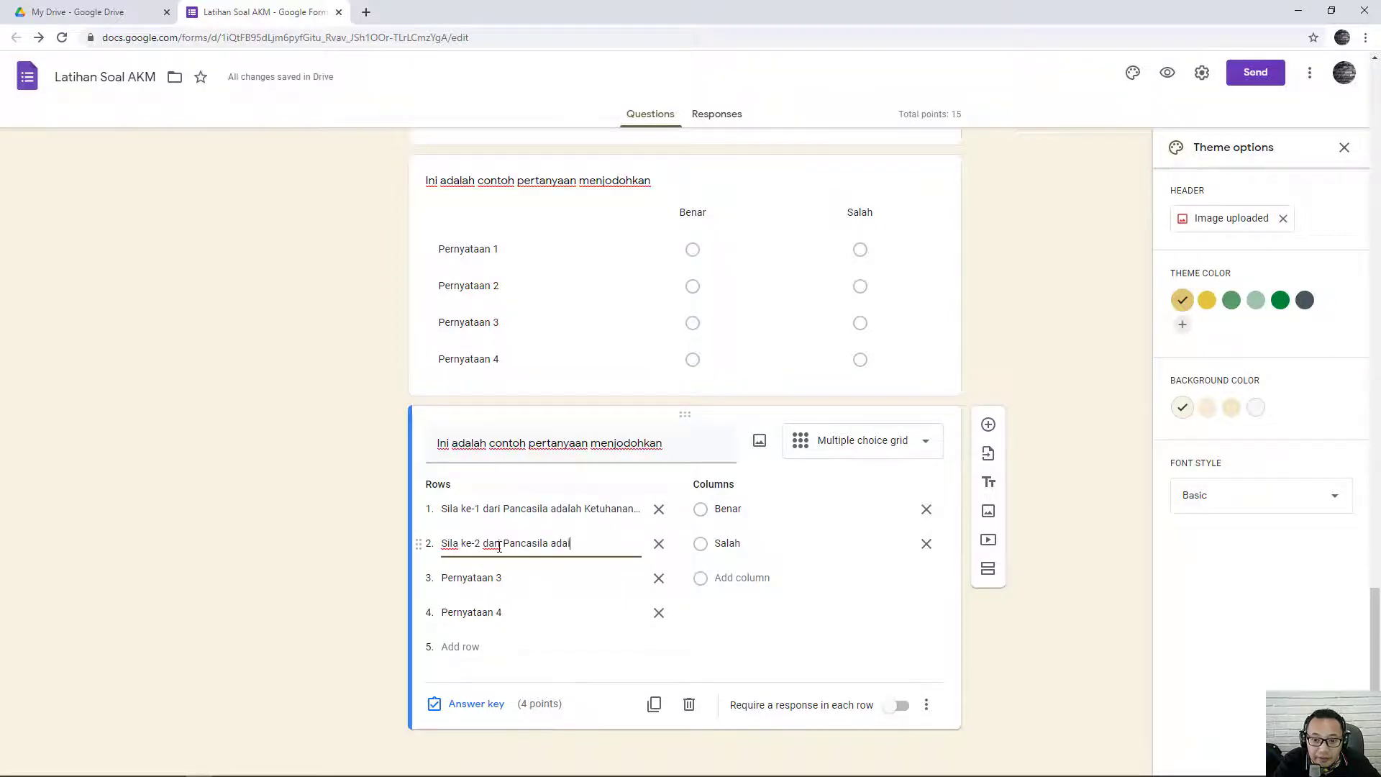
pyautogui.write('ah ')
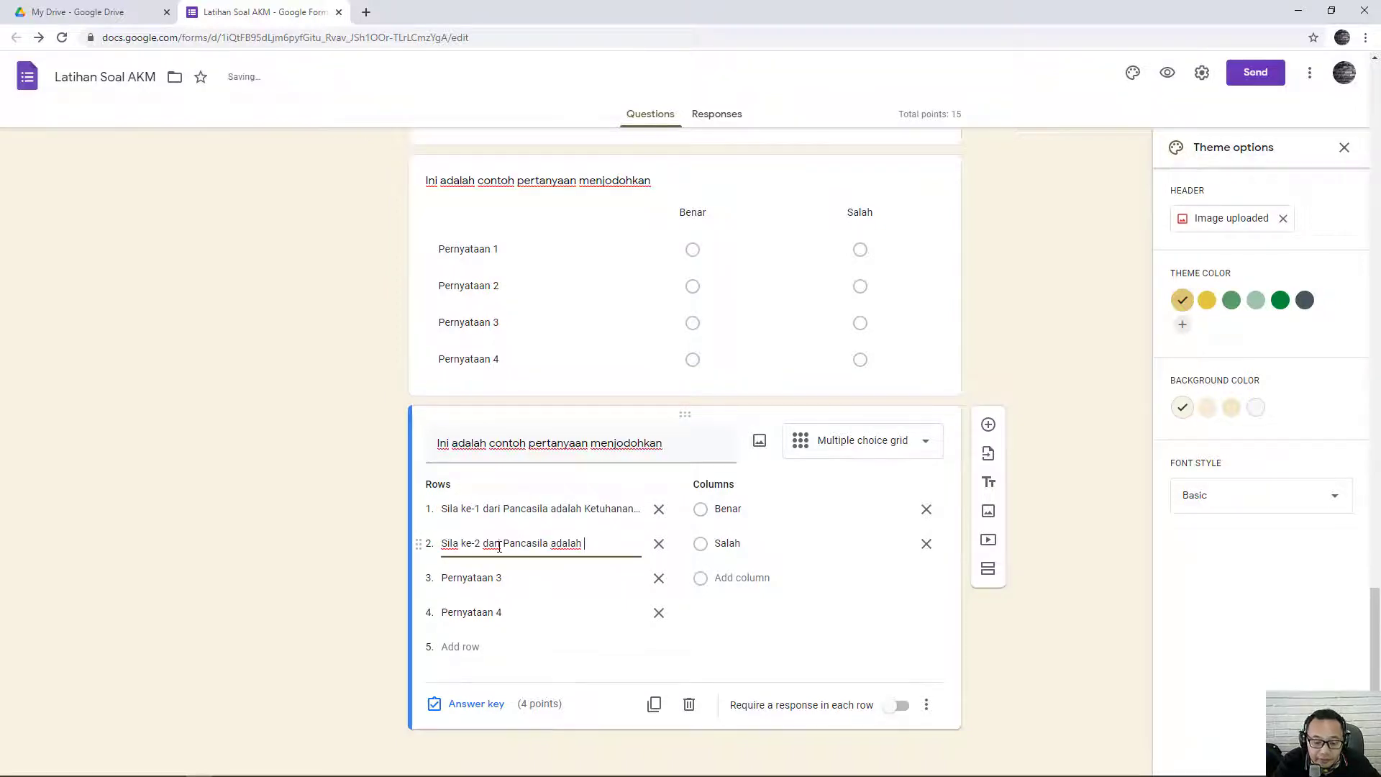
pyautogui.write('Persatuan')
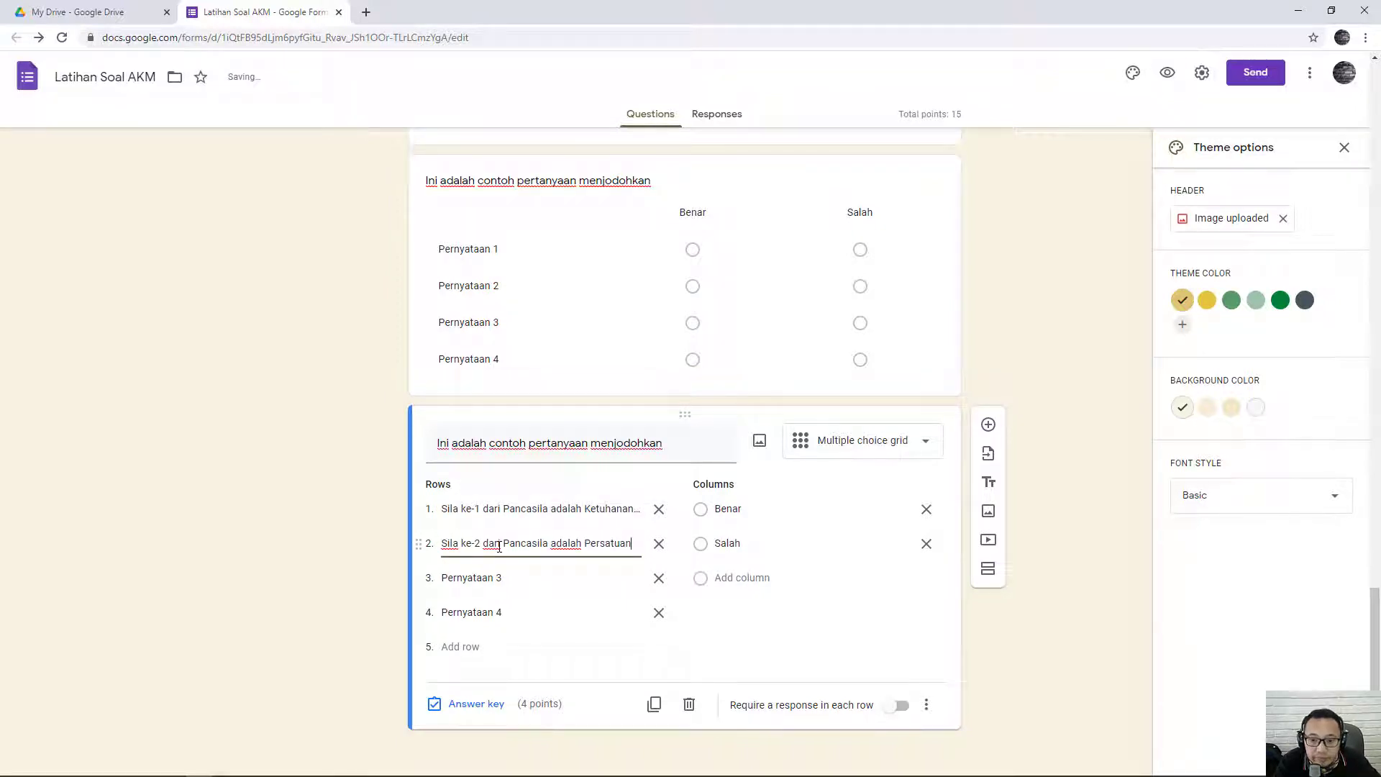
pyautogui.write(' Indonesia')
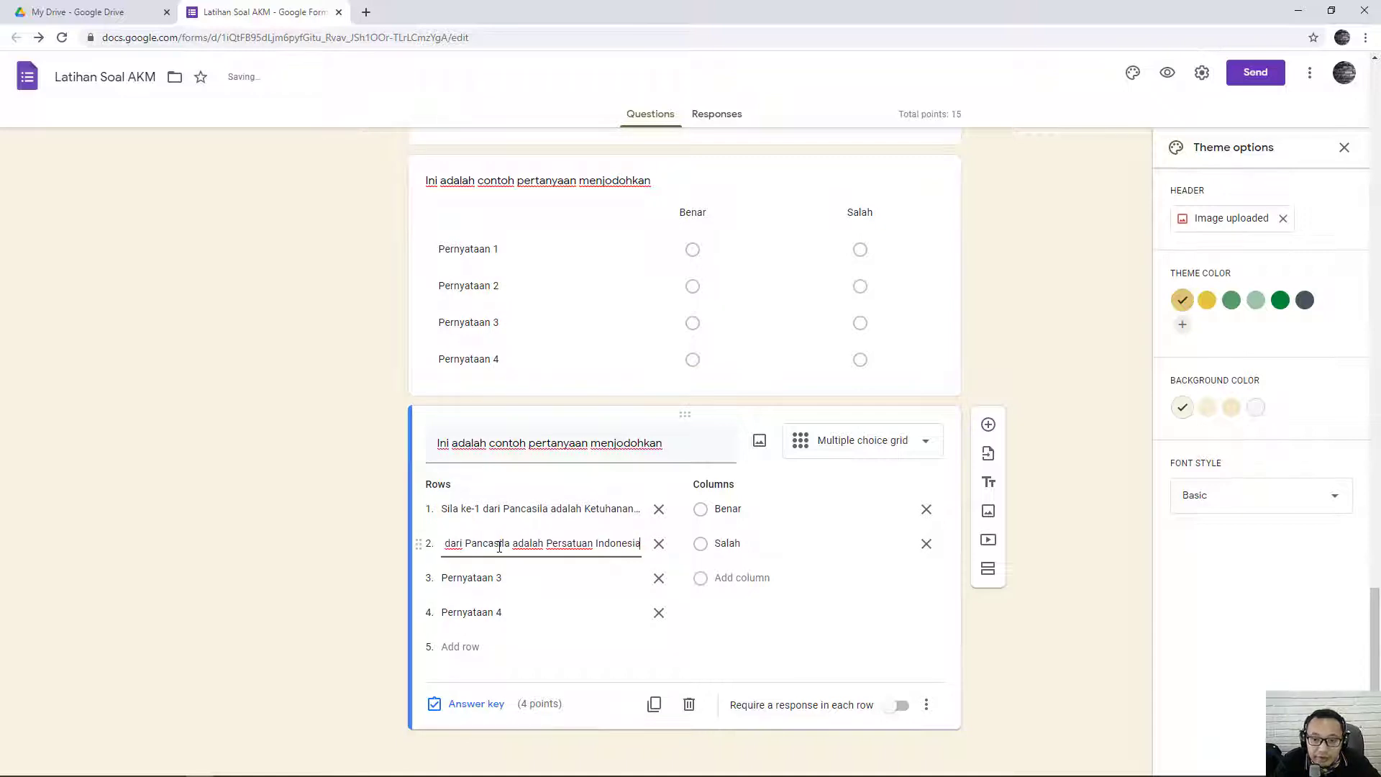
# Step: Rename the third row "Sila ke-3 dari Pancasila adalah Keadilan sosial bagi seluruh rakyat Indonesia"
pyautogui.click(504, 576)
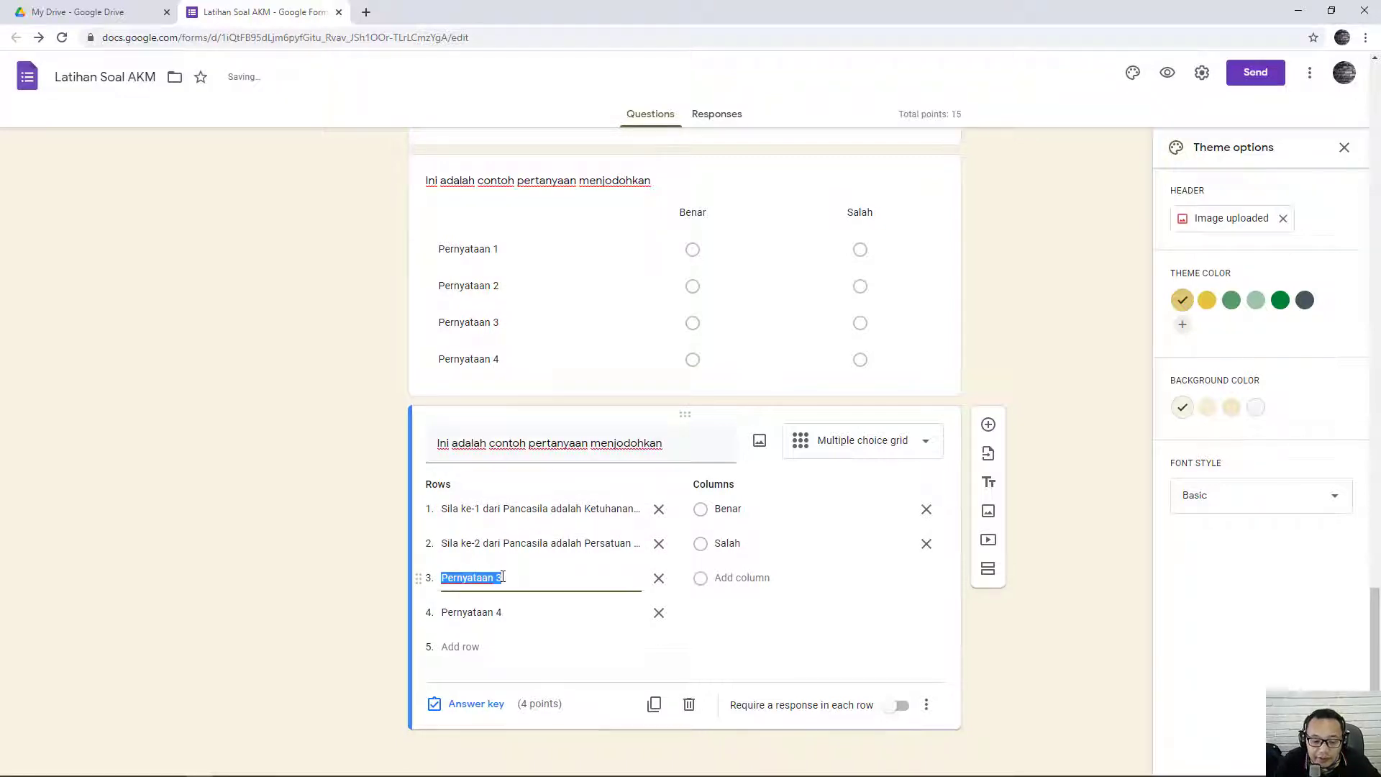
pyautogui.write('Sila ke-3 dari Pancasila')
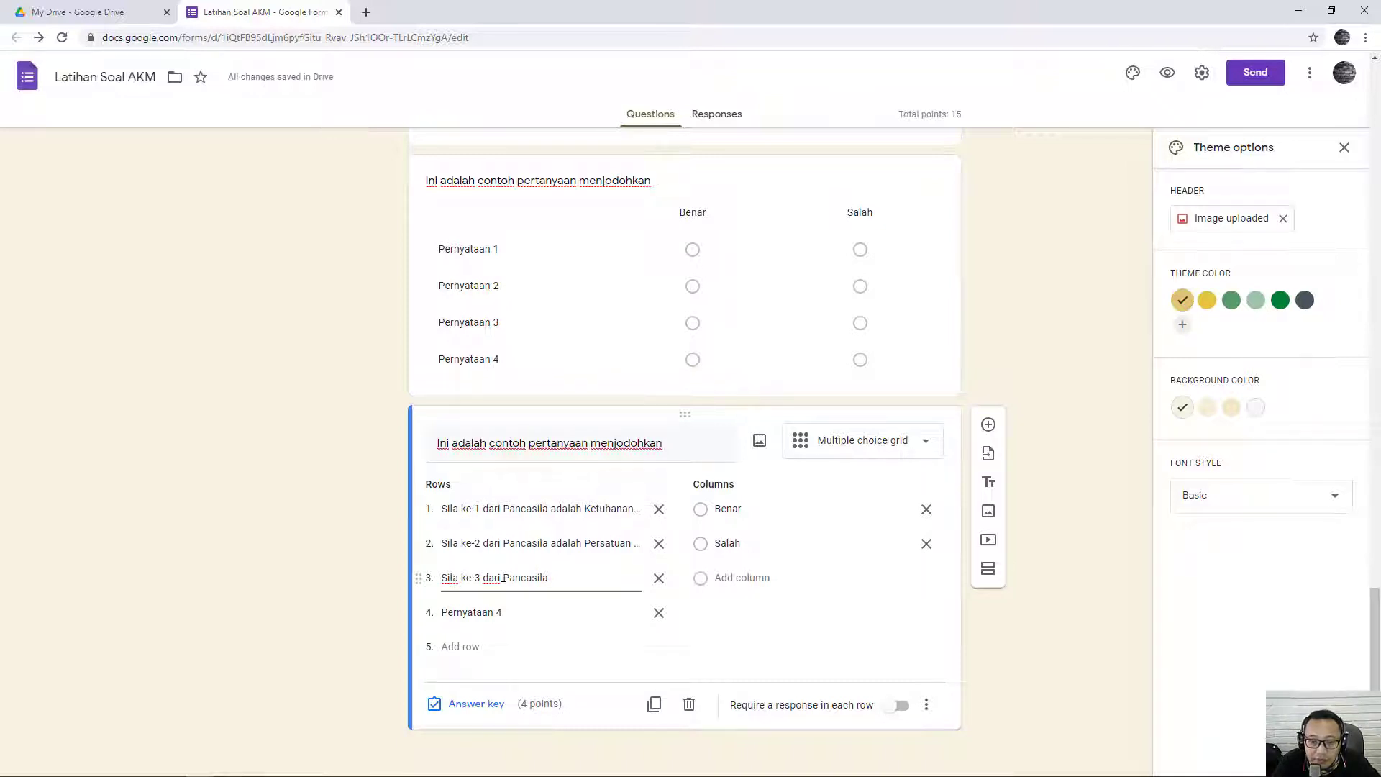
pyautogui.write('dalah')
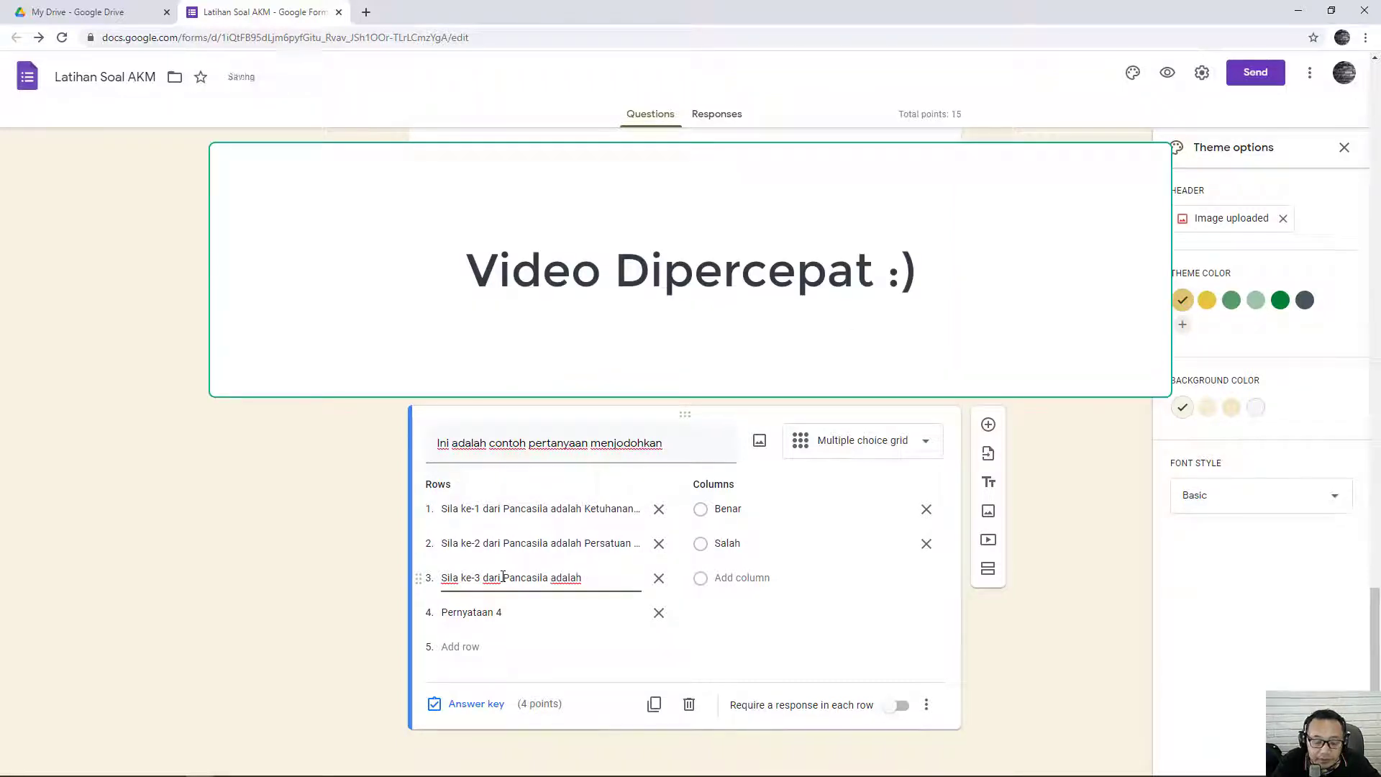
pyautogui.write(' Keadilan sosial bagi seluruh')
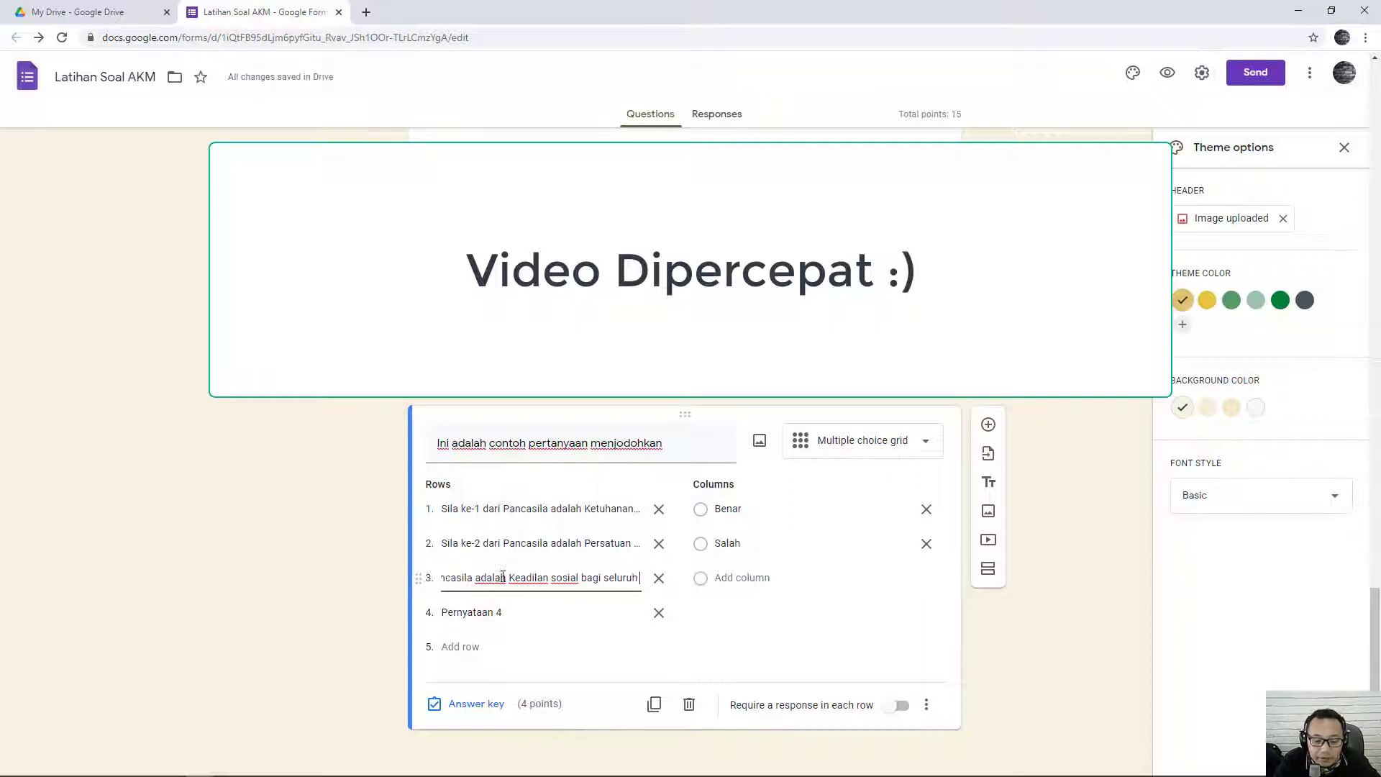
pyautogui.write(' rakyat Indonesia')
# Step: Rename the fourth row "Sila ke-4 dari Pancasila adalah Kerakyatan yang dipimpin oleh hikmat kebijaksanaan dalam permusyawaratan/ perwakilan"
pyautogui.click(546, 614)
pyautogui.write('Sila')
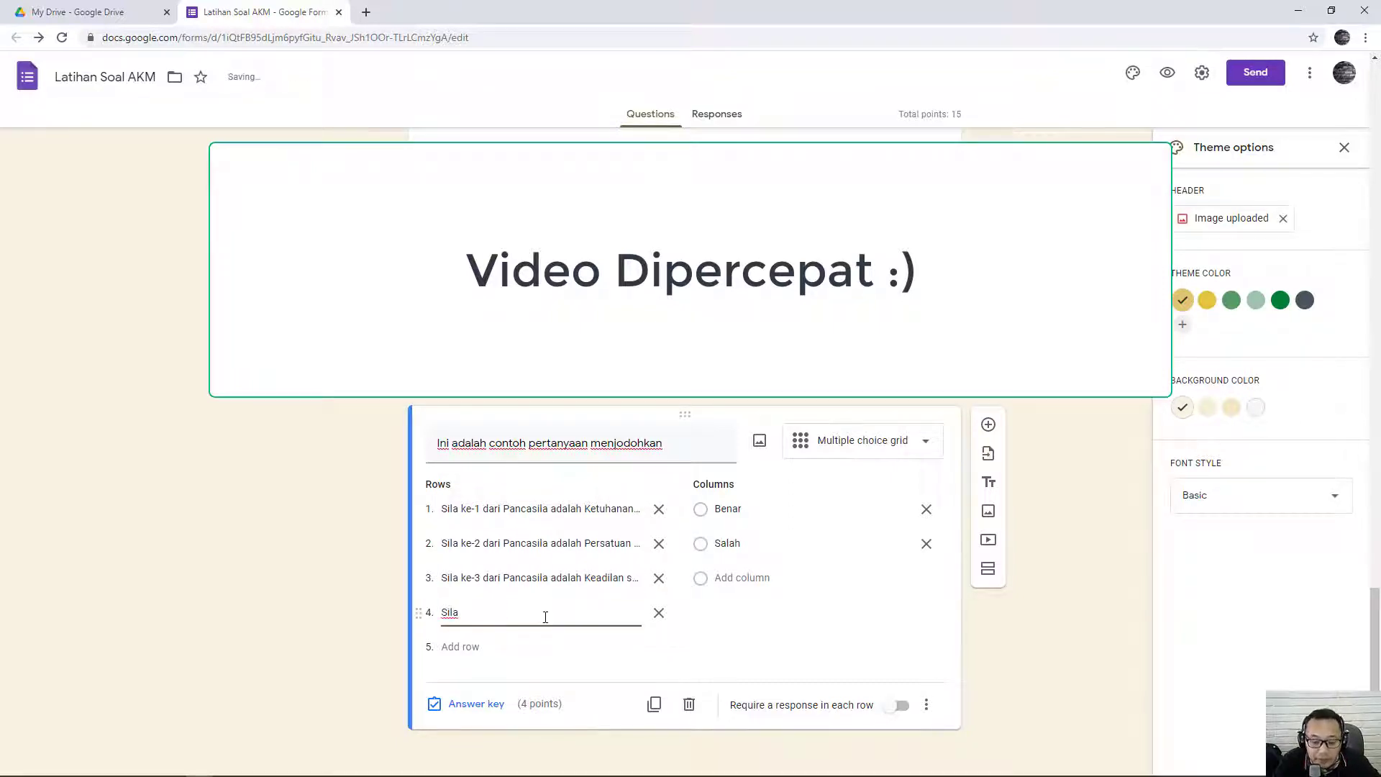
pyautogui.write(' ke-4 dari Pancasila adalah')
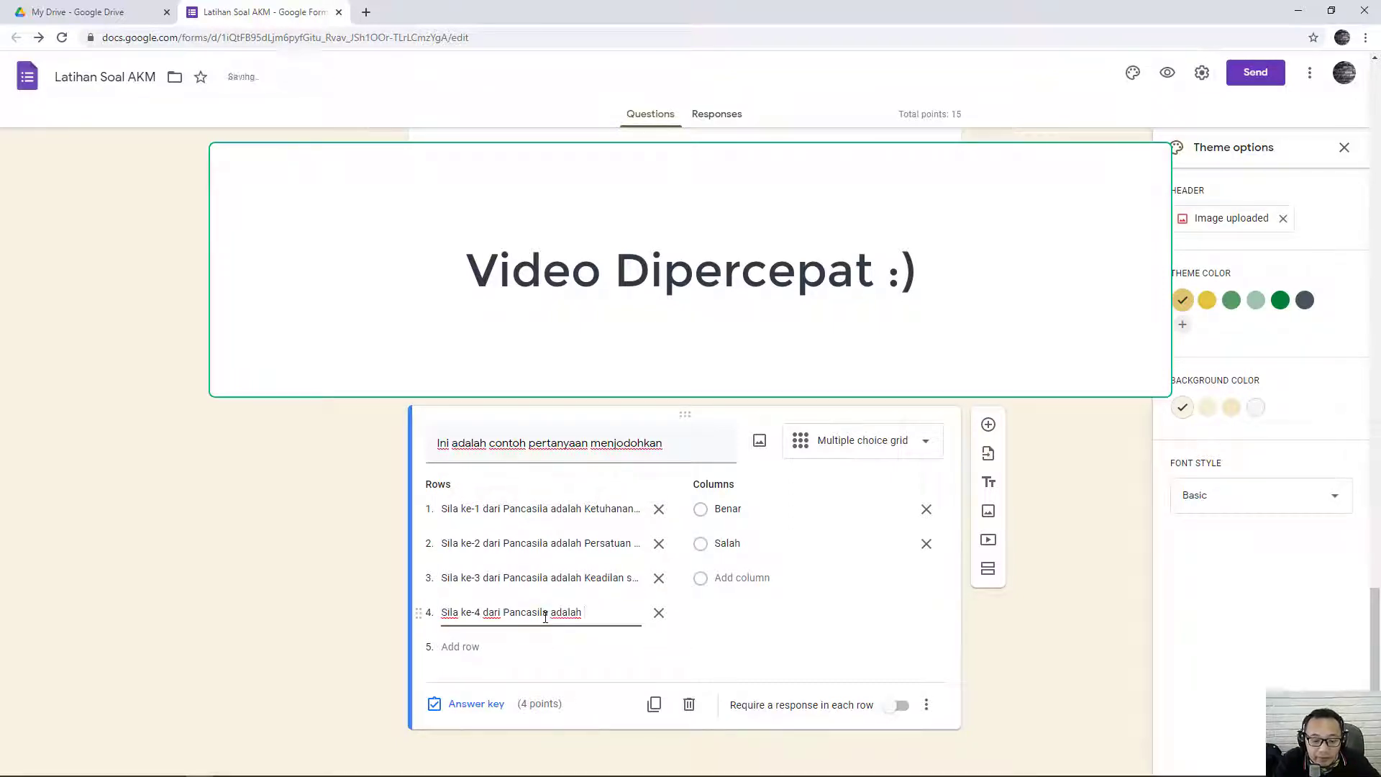
pyautogui.write(' Kerakyatan yang dipimpin oleh hikmat kebijaksanaan')
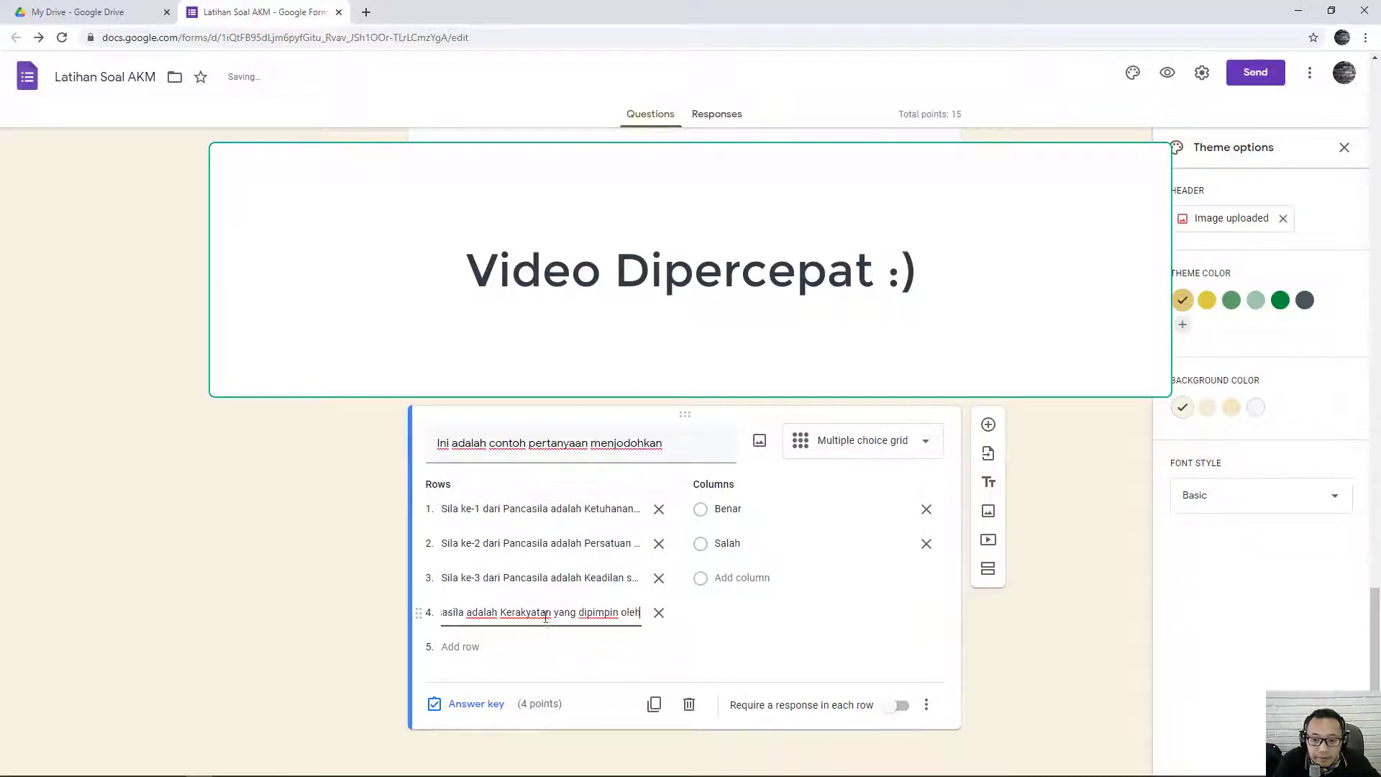
pyautogui.write(' dalam permusyawaratan/ perwakilan')
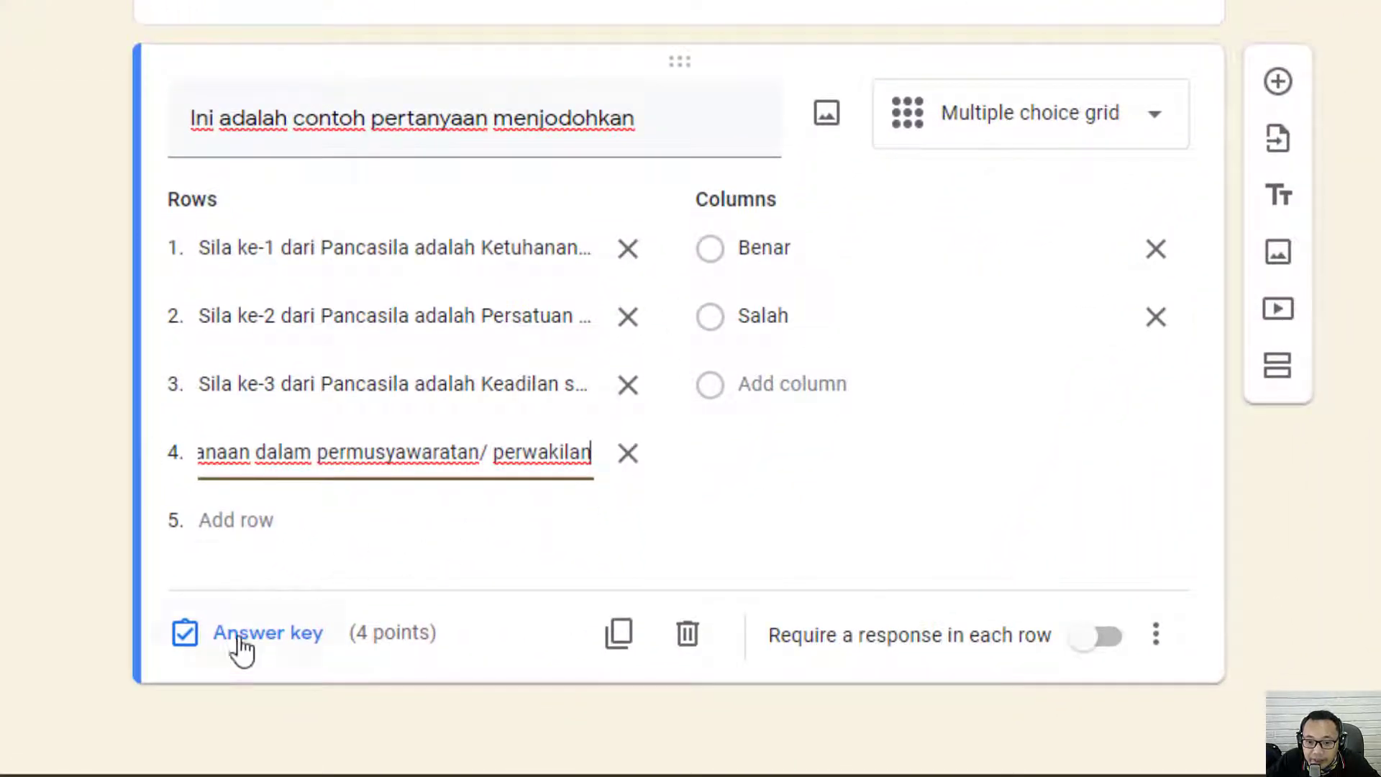
# Step: In the copied grid's answer key, mark the Sila ke-2 row "Salah" and the Sila ke-4 row "Benar", and finish the key
pyautogui.click(284, 644)
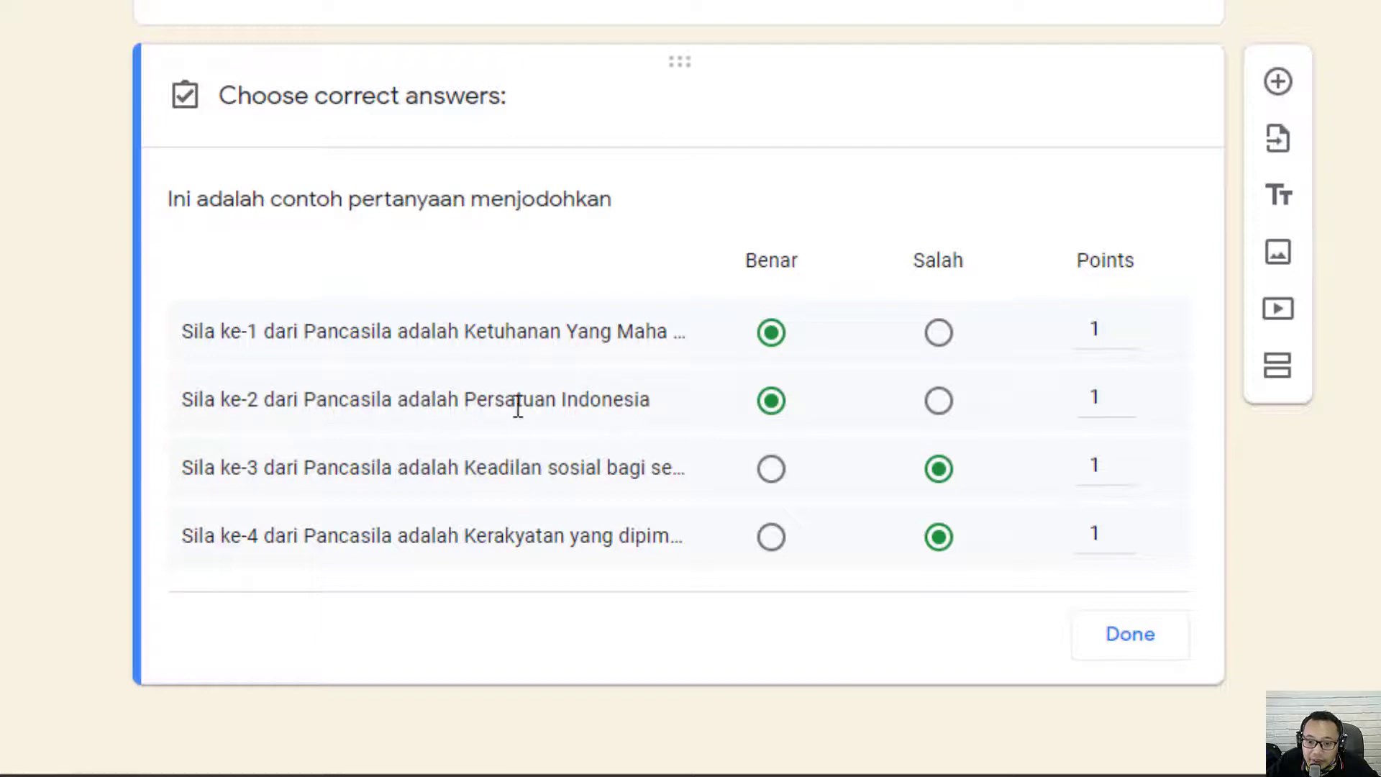
pyautogui.click(940, 400)
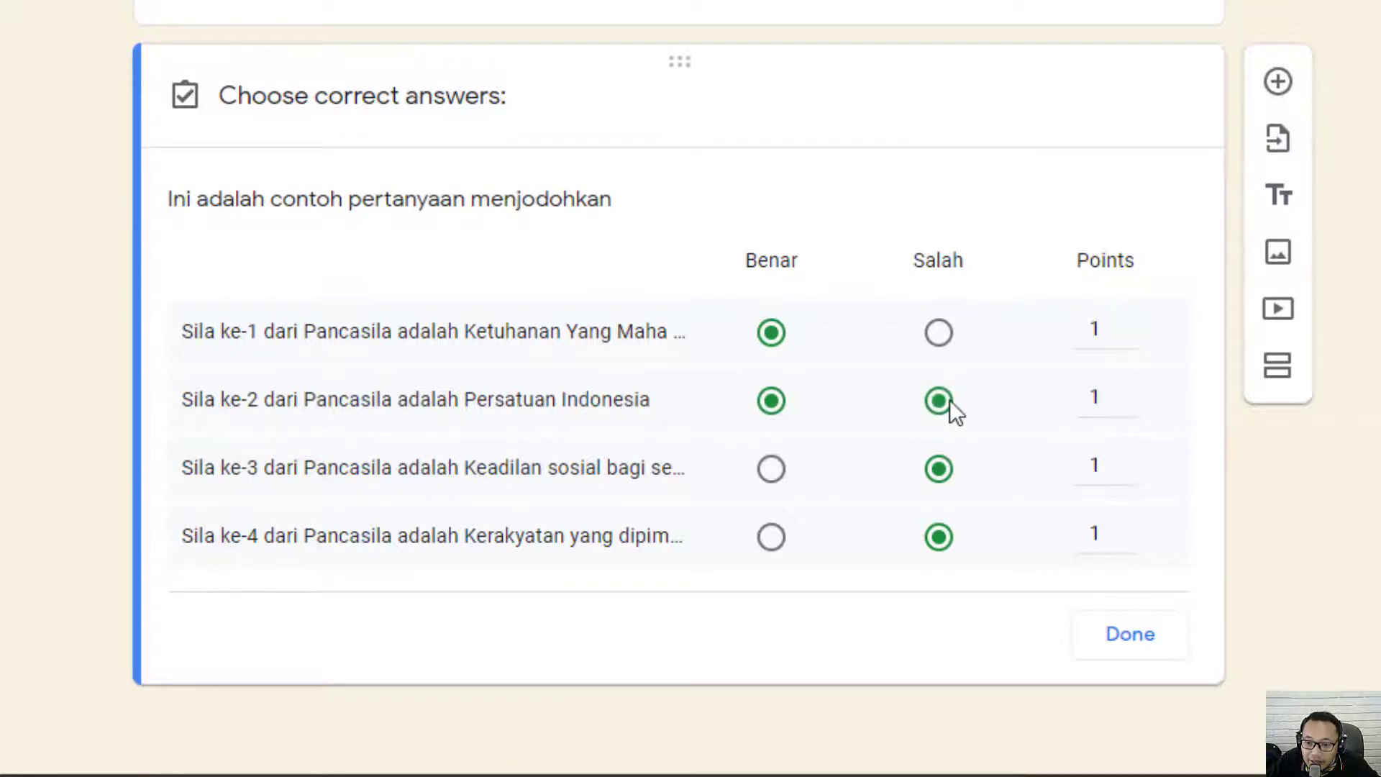
pyautogui.click(774, 404)
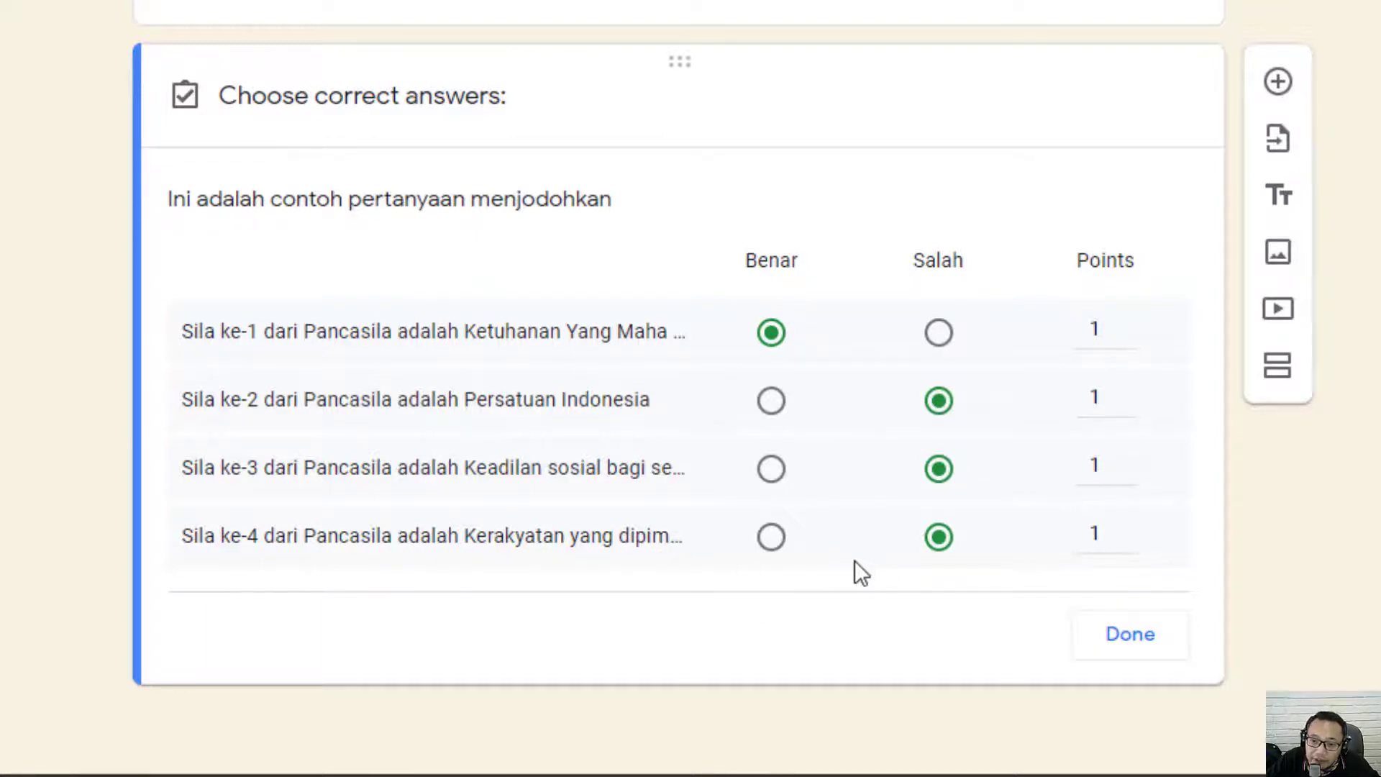
pyautogui.click(770, 545)
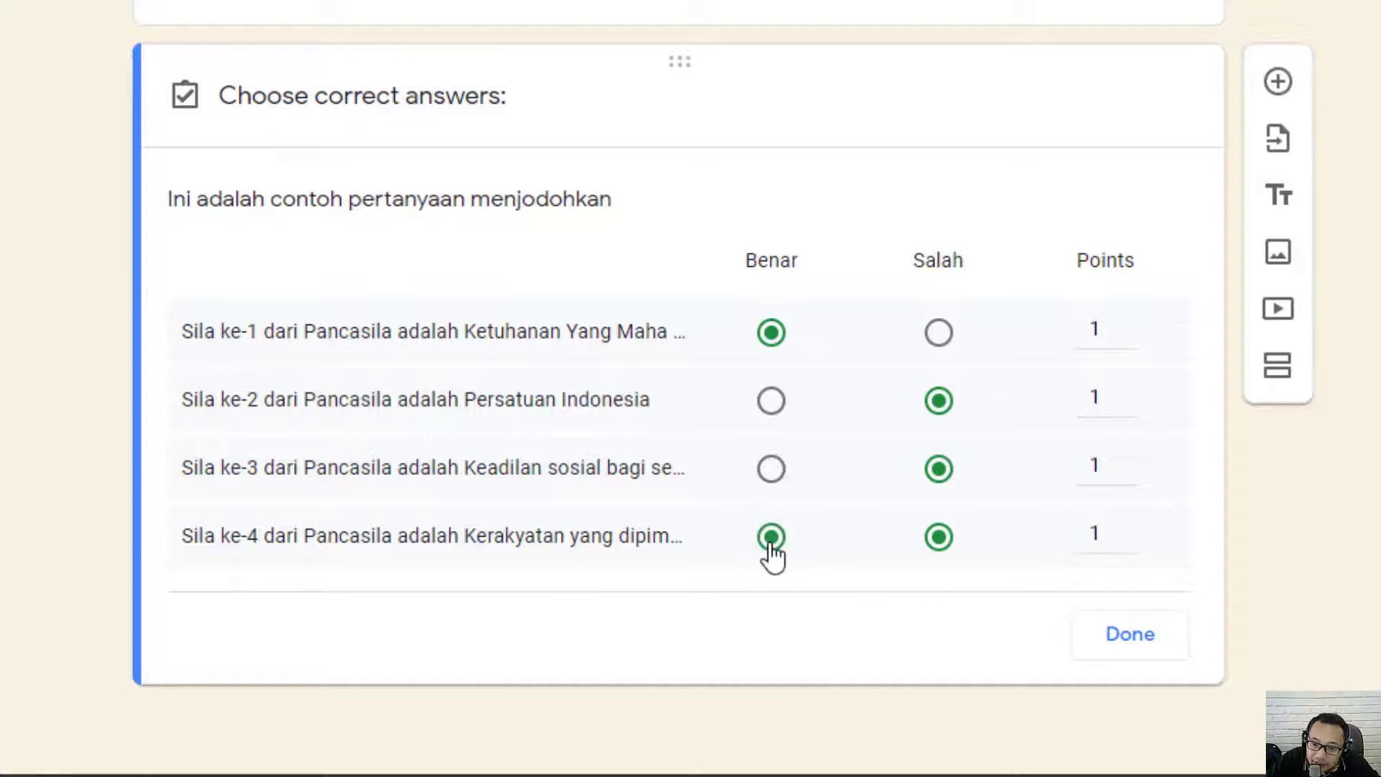
pyautogui.click(939, 544)
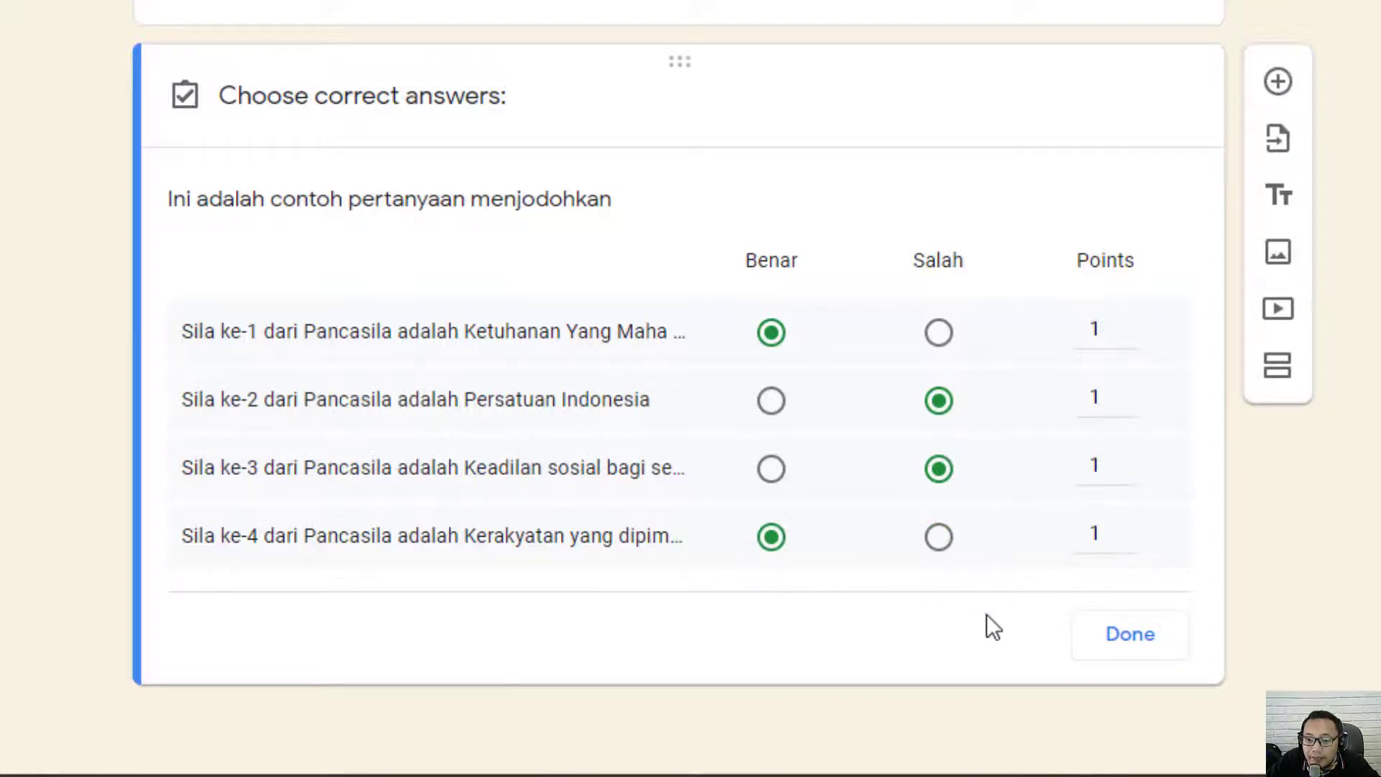
pyautogui.click(1145, 640)
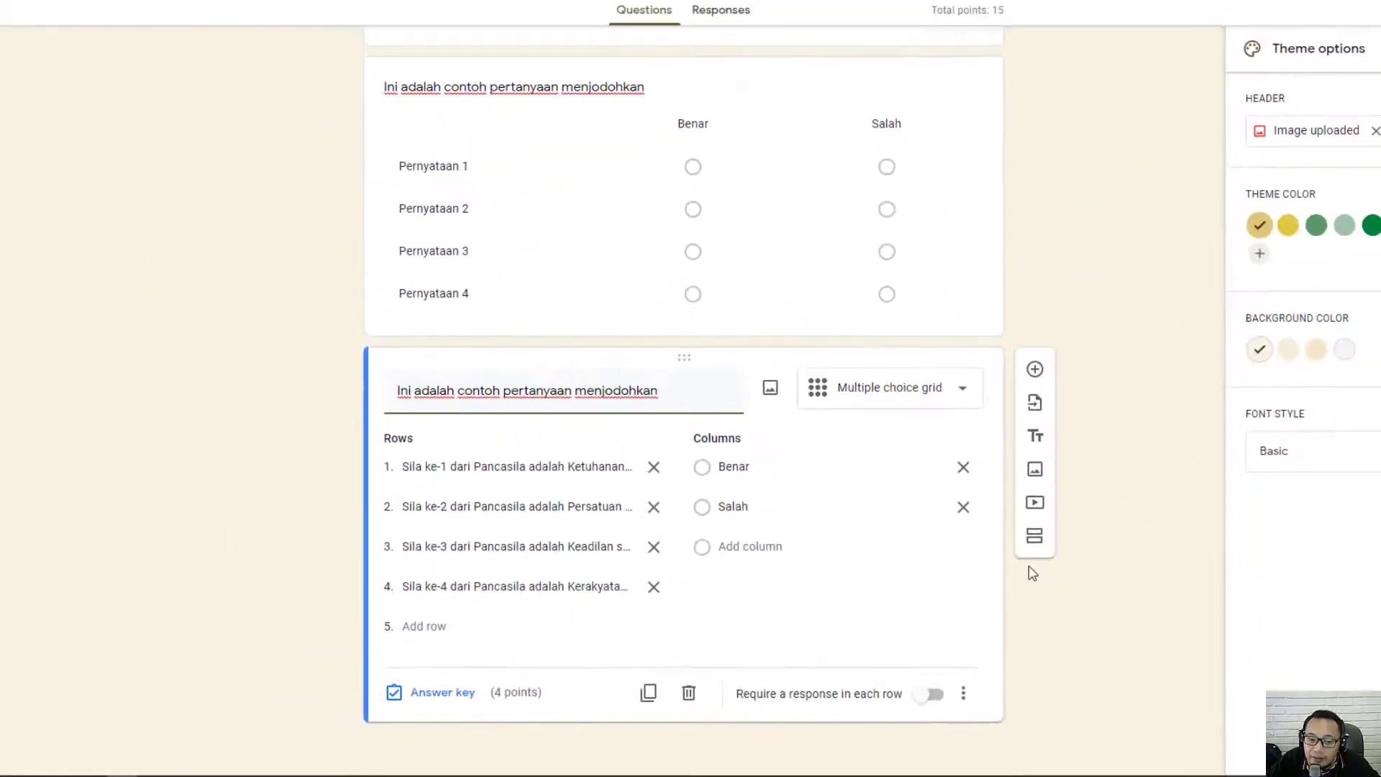
# Step: Switch to the Notepad list of AKM question types, review the "Isian singkat" description, and return to the form
pyautogui.hotkey('alt', 'Tab')
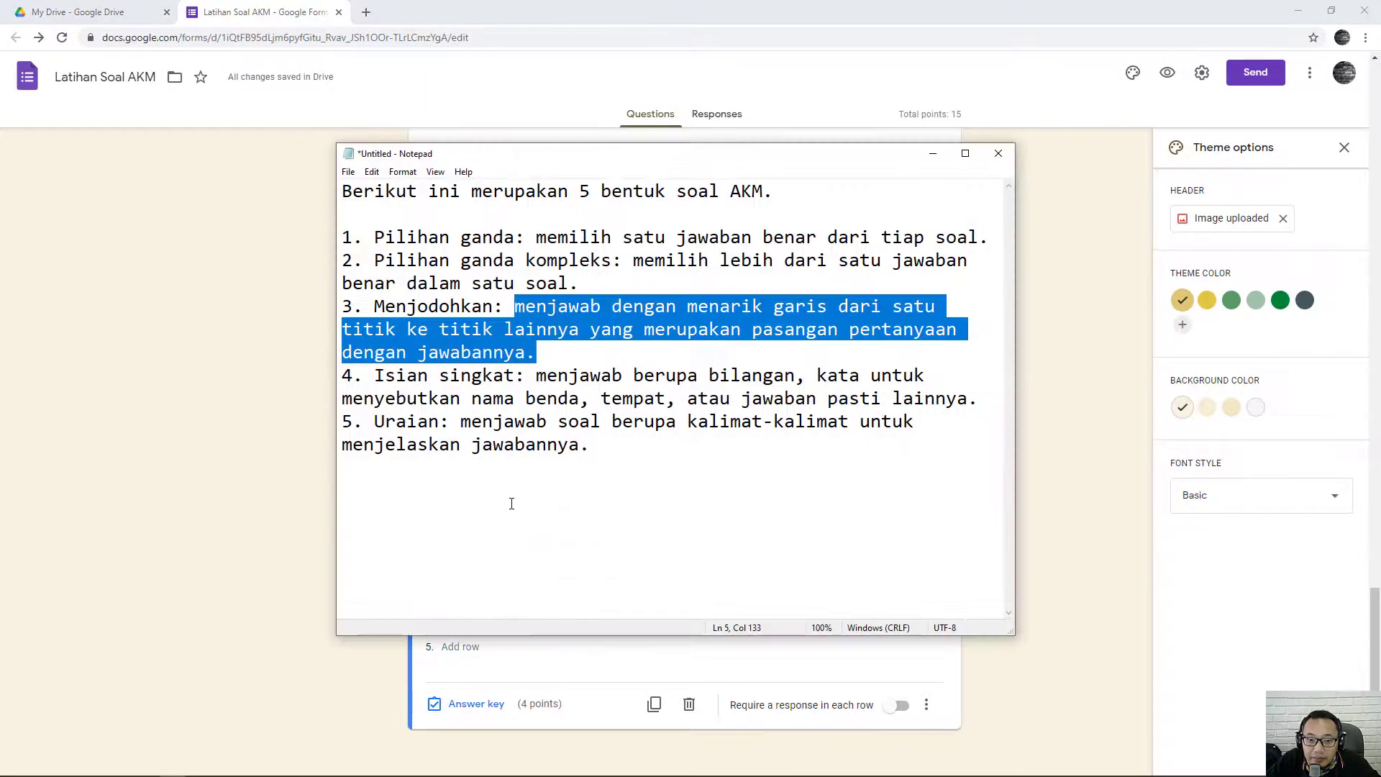
pyautogui.moveTo(374, 374); pyautogui.dragTo(516, 385)
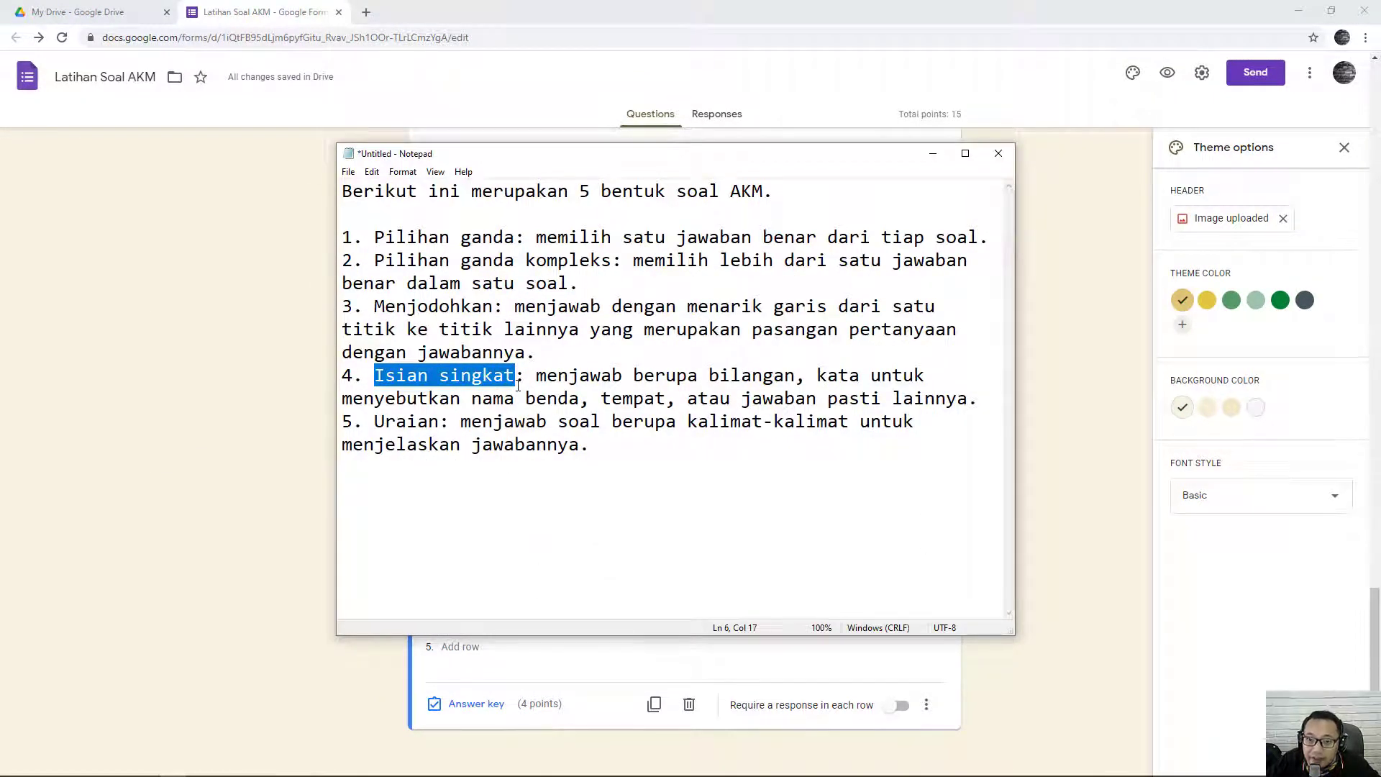
pyautogui.moveTo(537, 377); pyautogui.dragTo(789, 382)
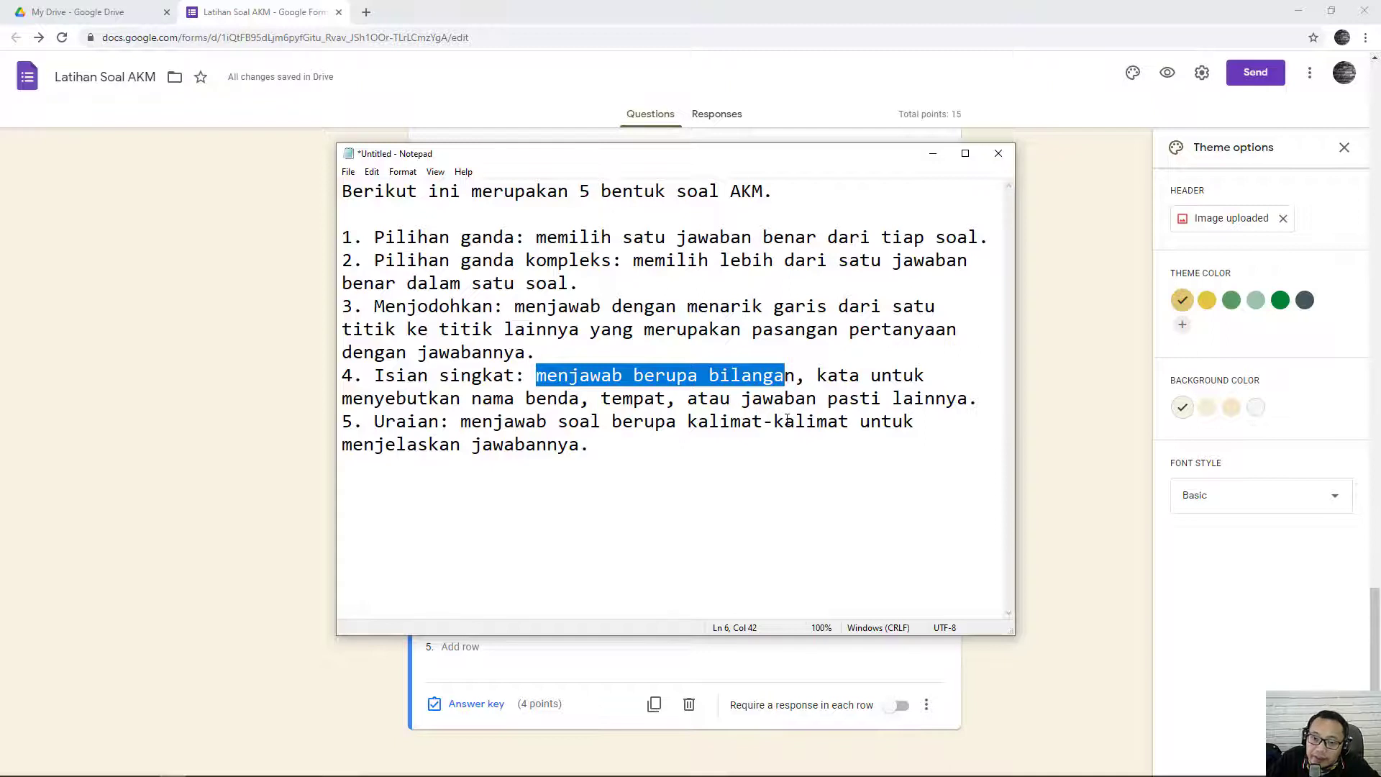
pyautogui.click(752, 438)
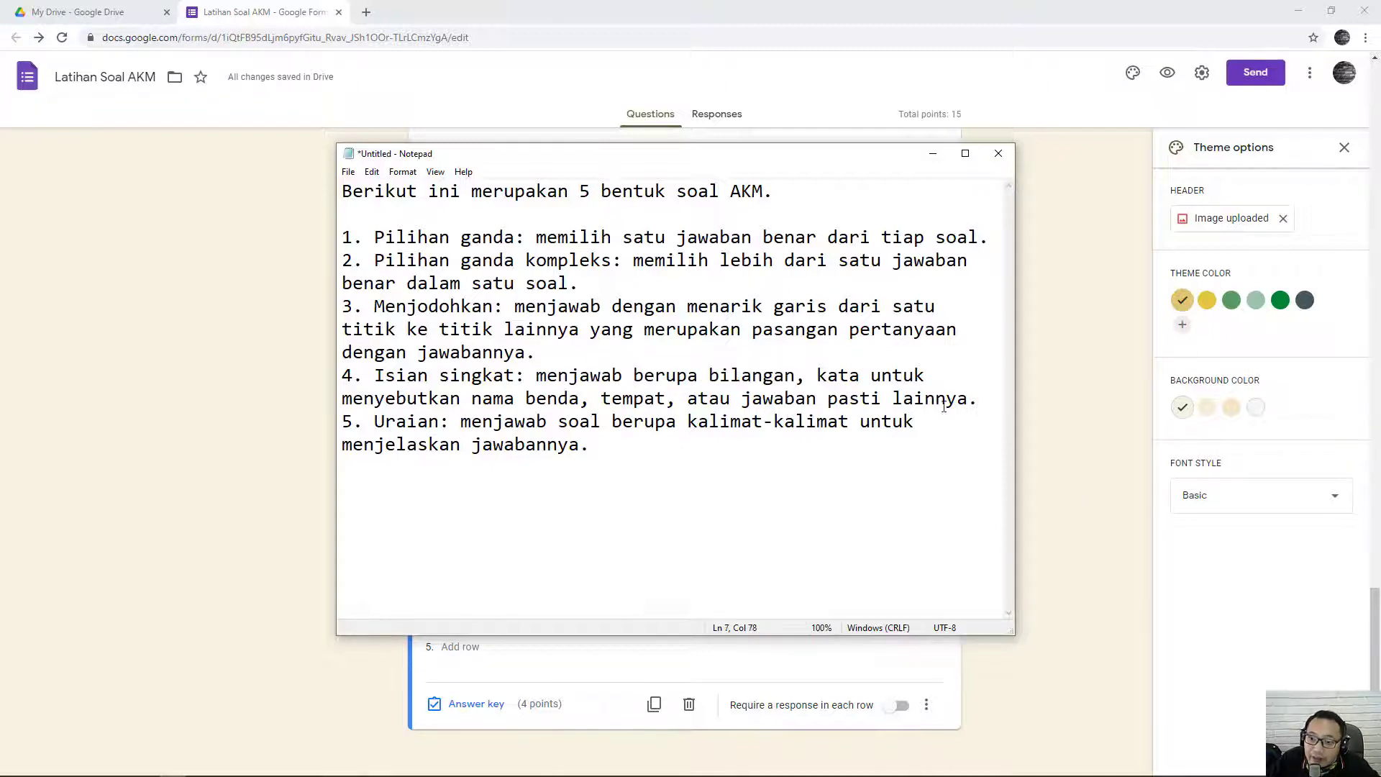
pyautogui.click(987, 398)
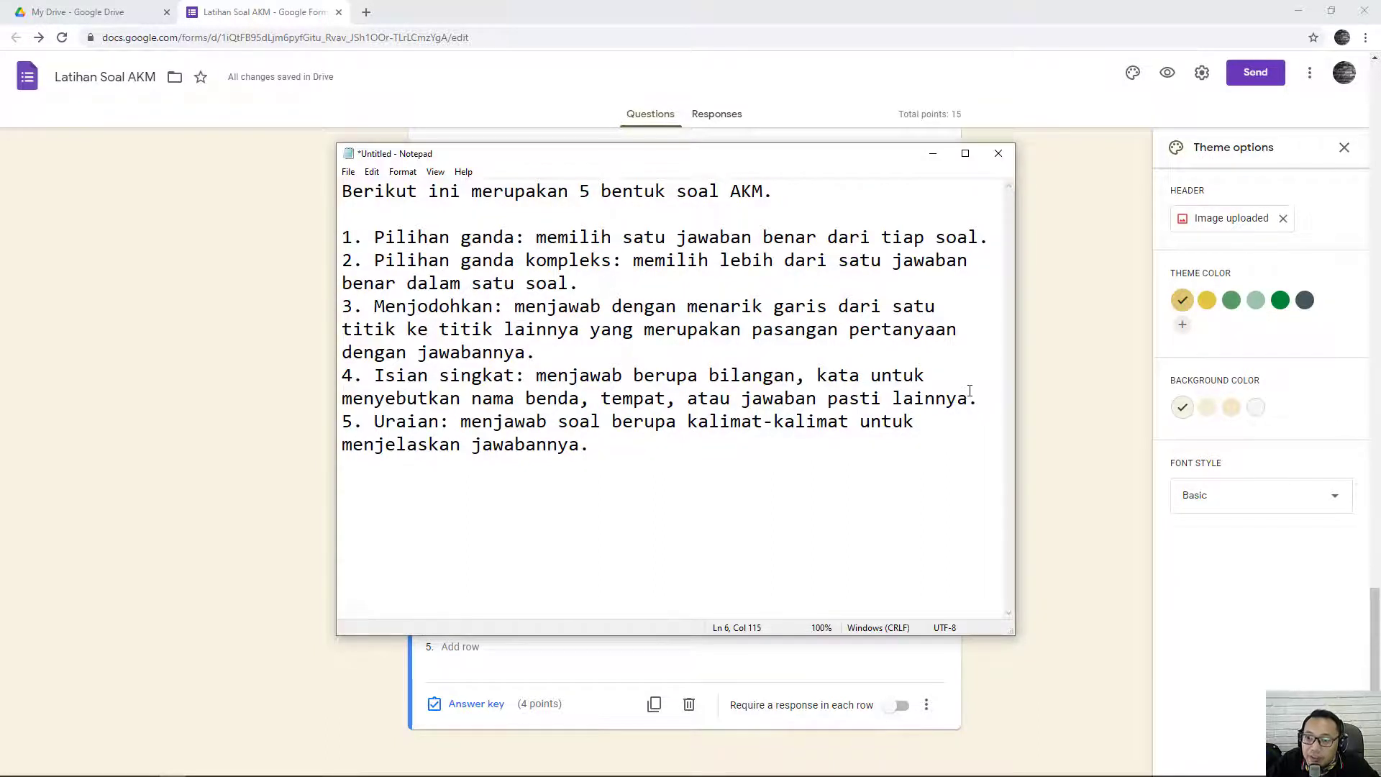
pyautogui.click(933, 156)
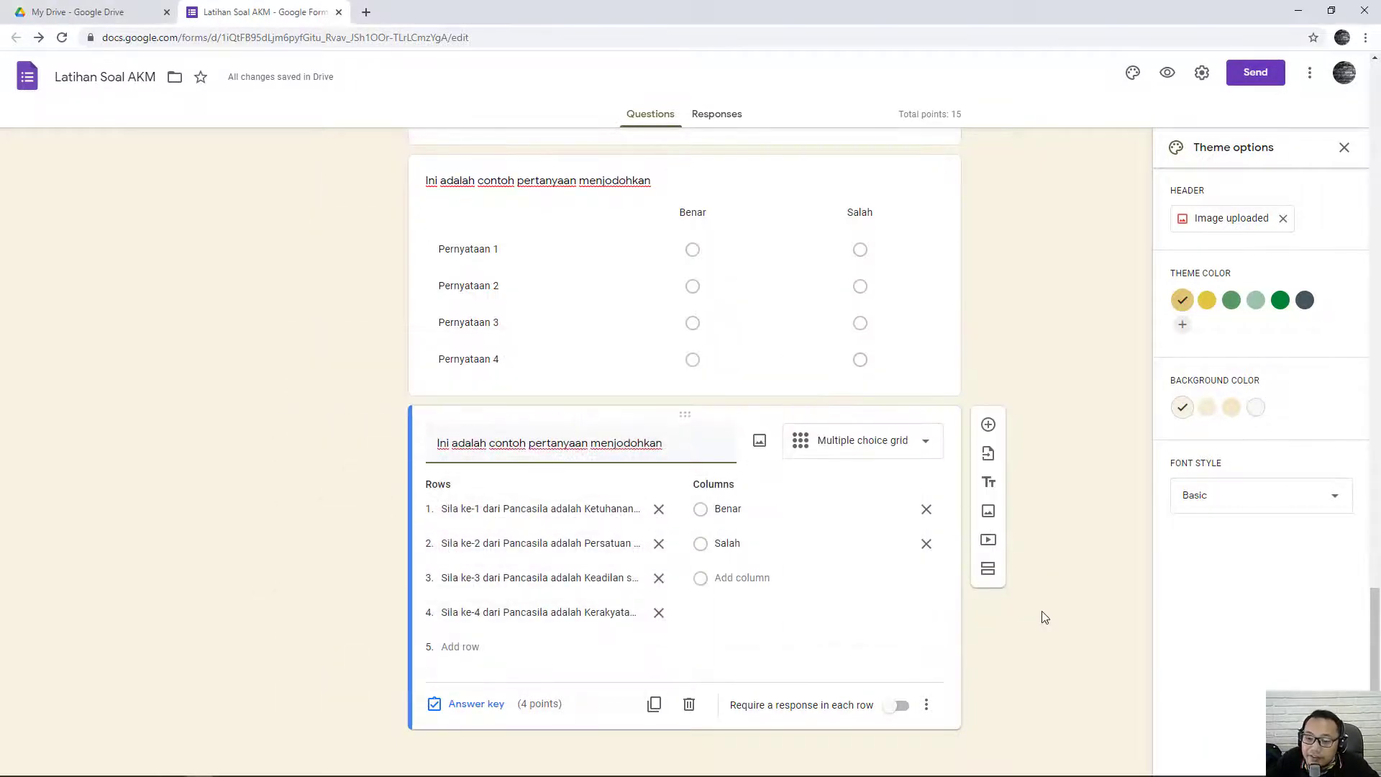
# Step: Add a new section titled "Isian" with the description "Isilah pertanyaan dengan jawaban yang tepat!"
pyautogui.click(989, 570)
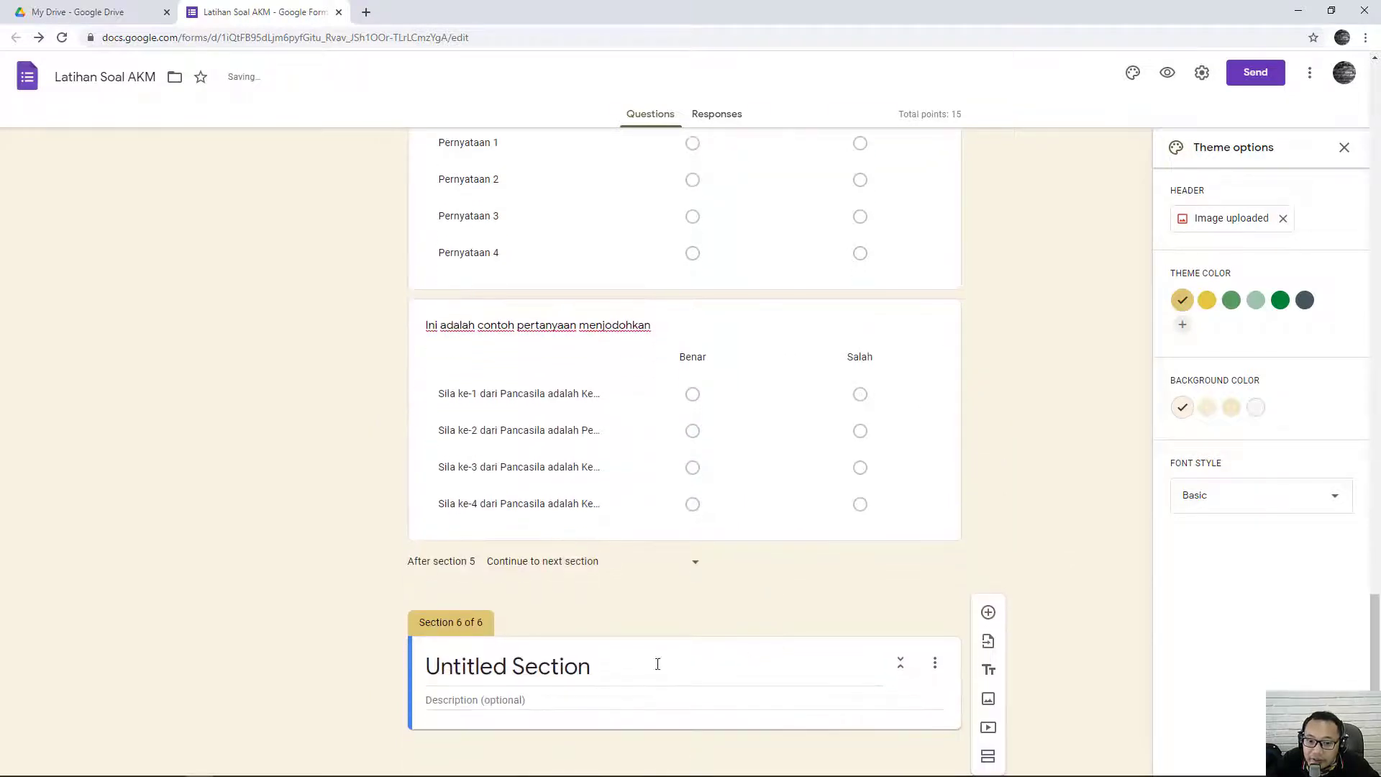
pyautogui.write('Isian')
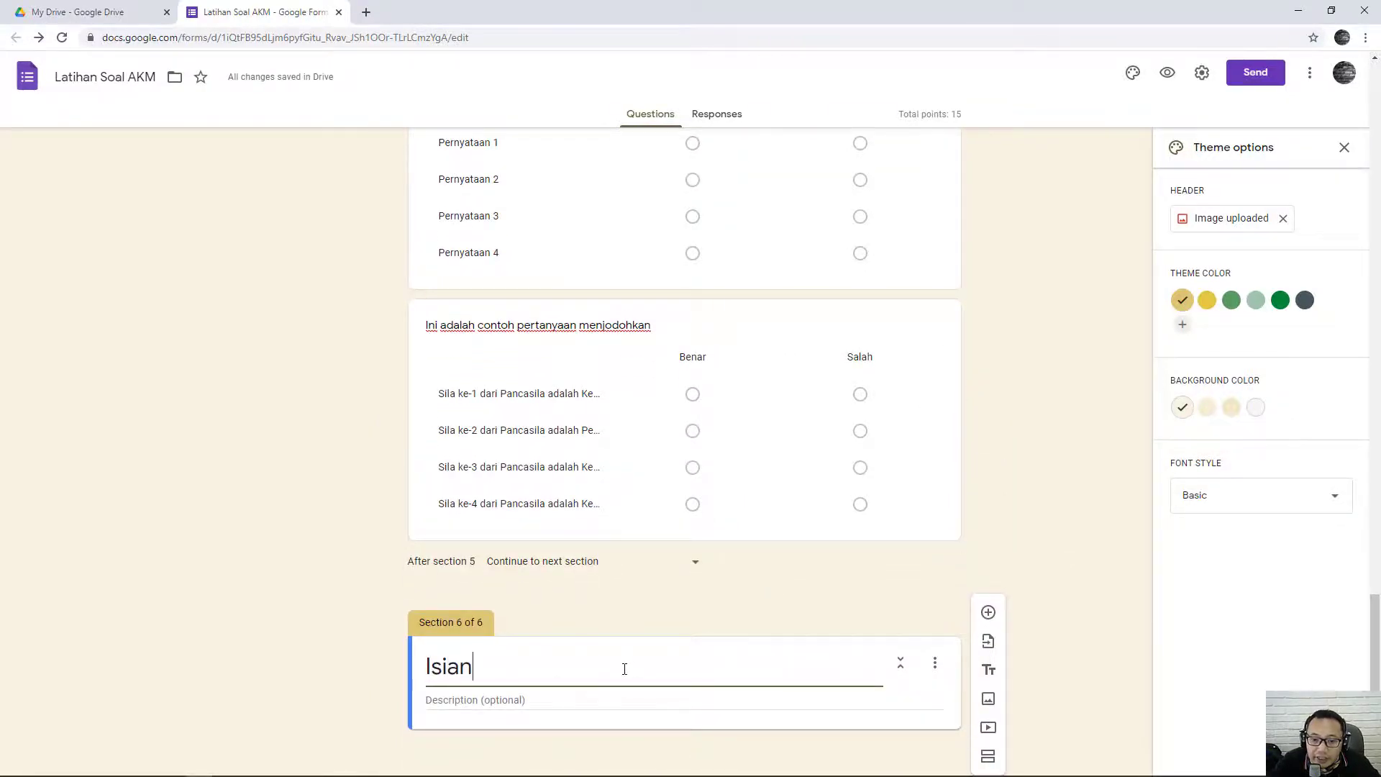
pyautogui.click(596, 700)
pyautogui.write('Isilah p')
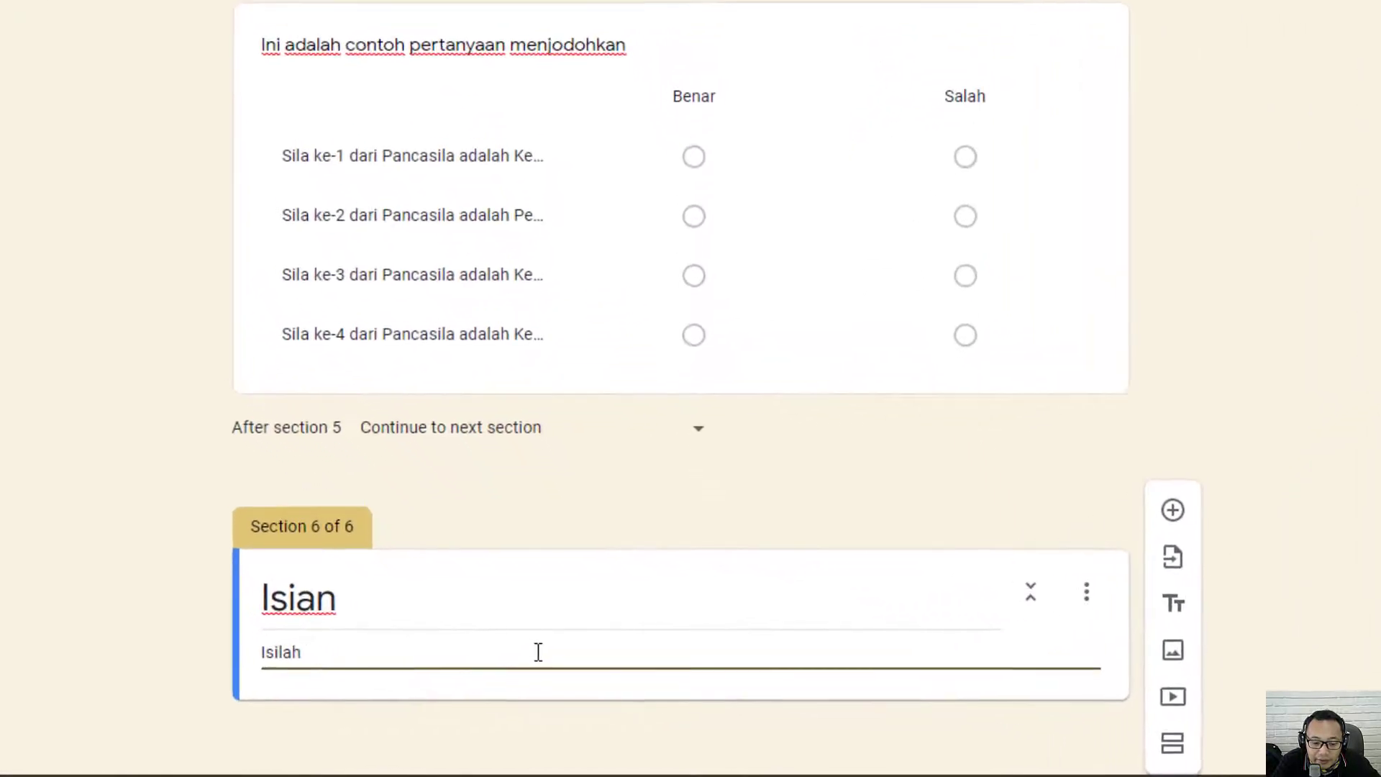
pyautogui.write('ertanyaan de')
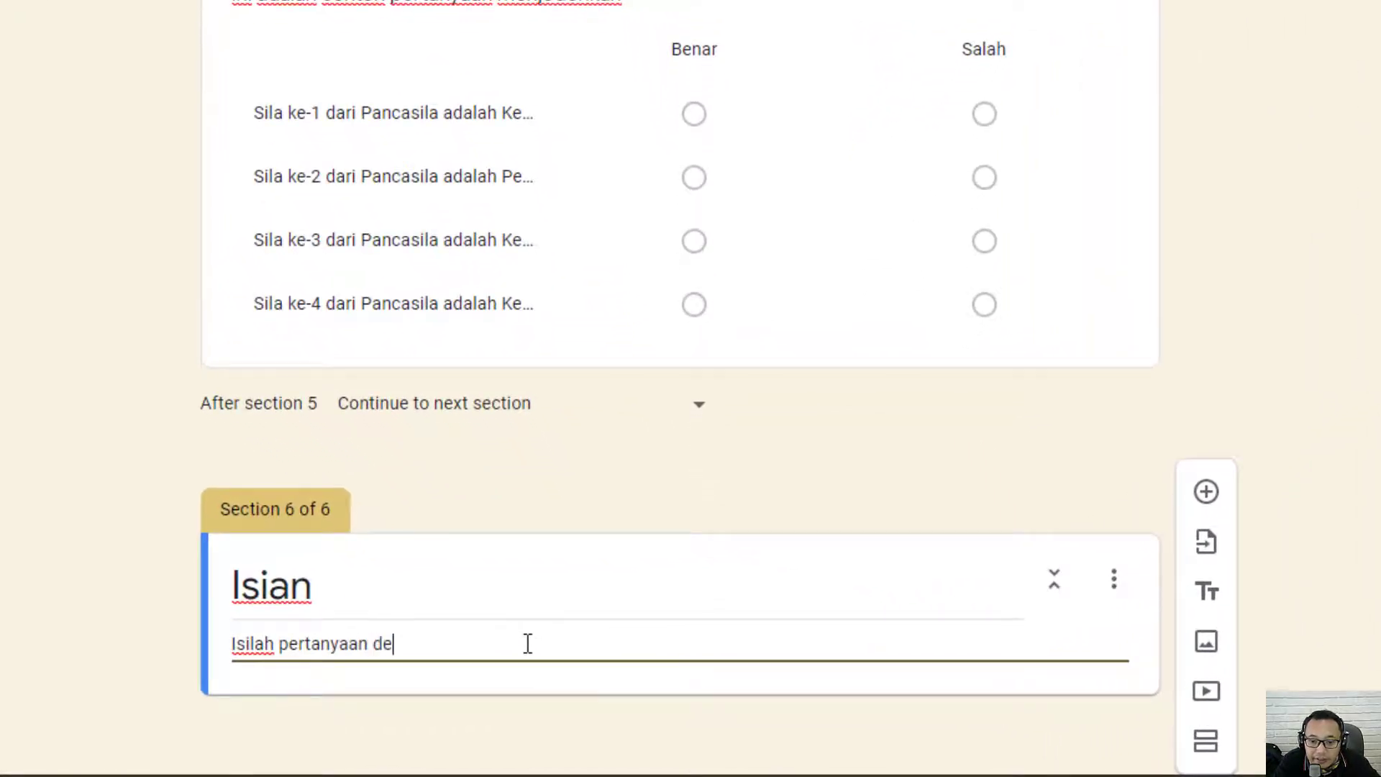
pyautogui.write('ngan jawaban ya')
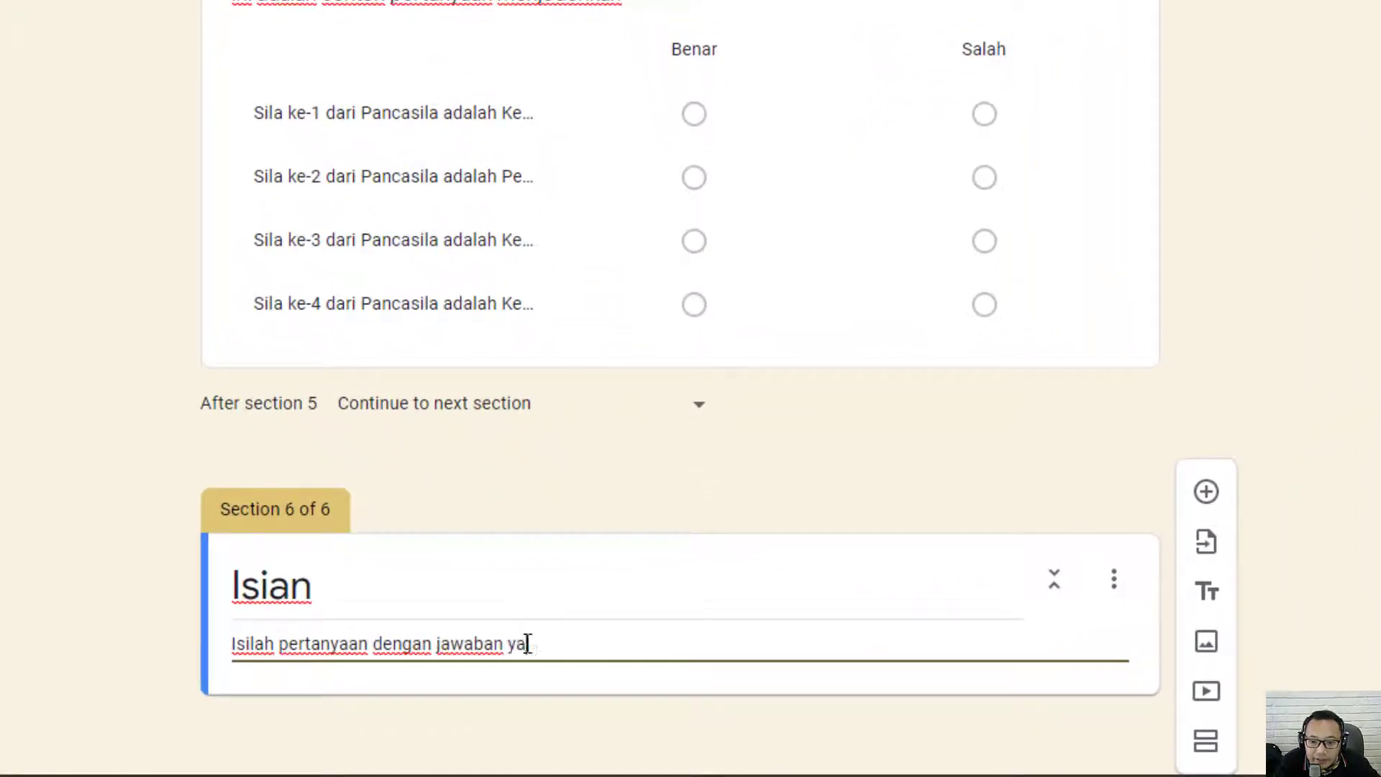
pyautogui.write('ng tepat')
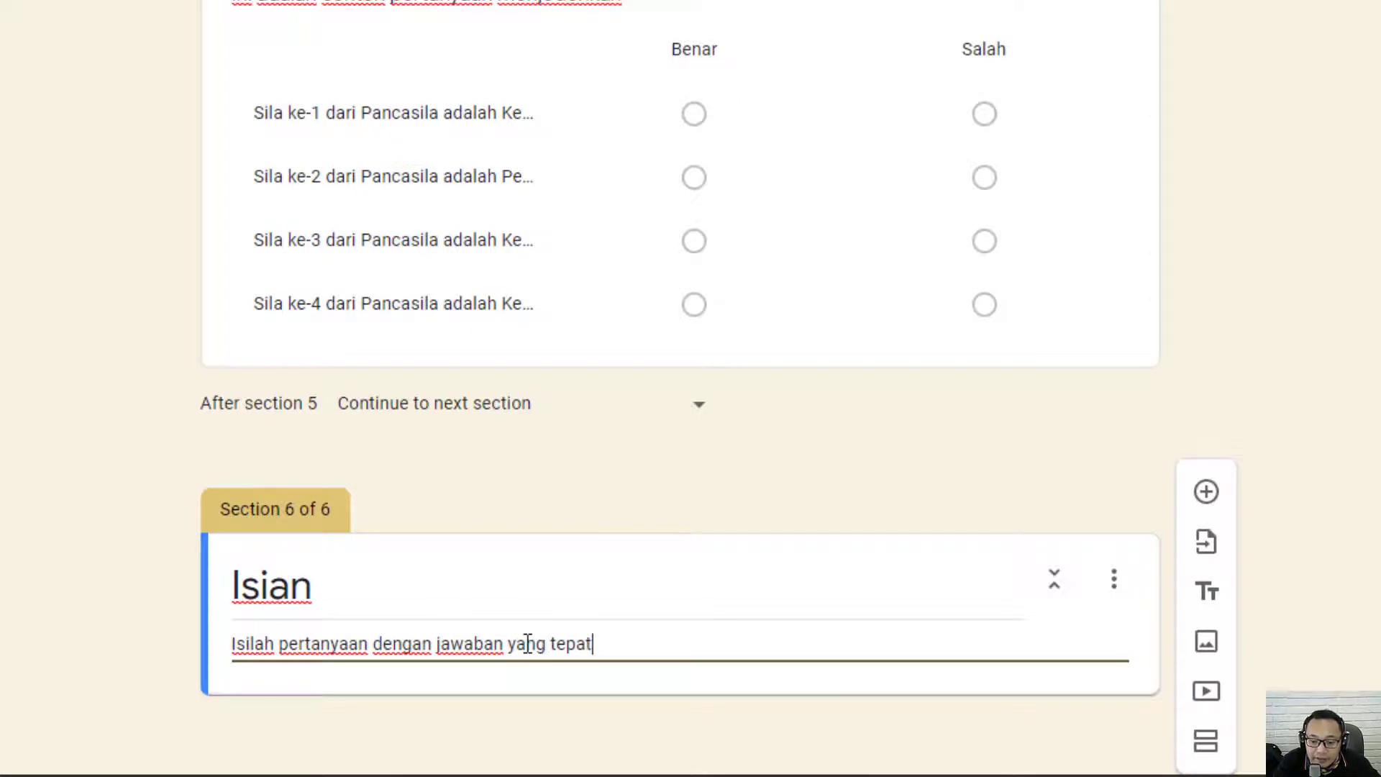
pyautogui.write('!')
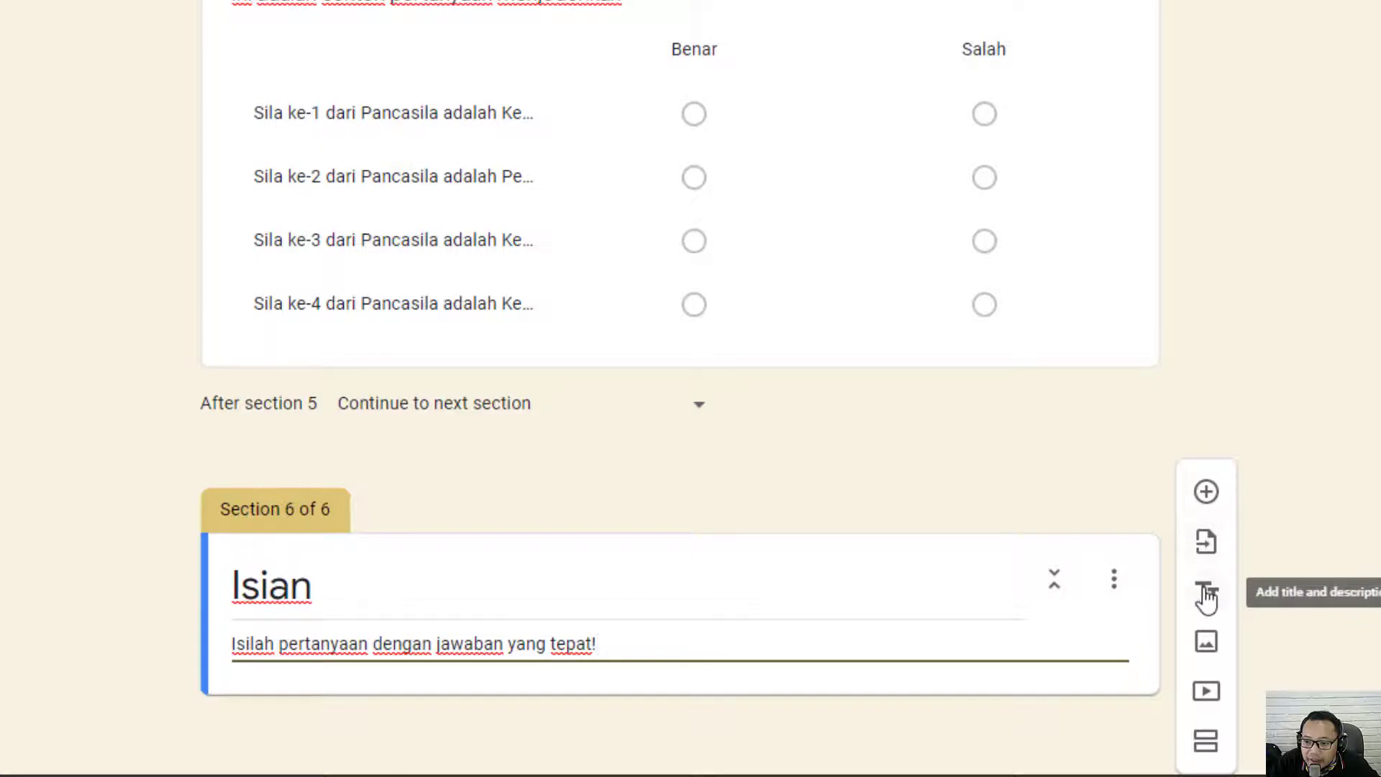
# Step: Add a question to the Isian section with the text "Gedung sate ada di kota ...."
pyautogui.click(1208, 500)
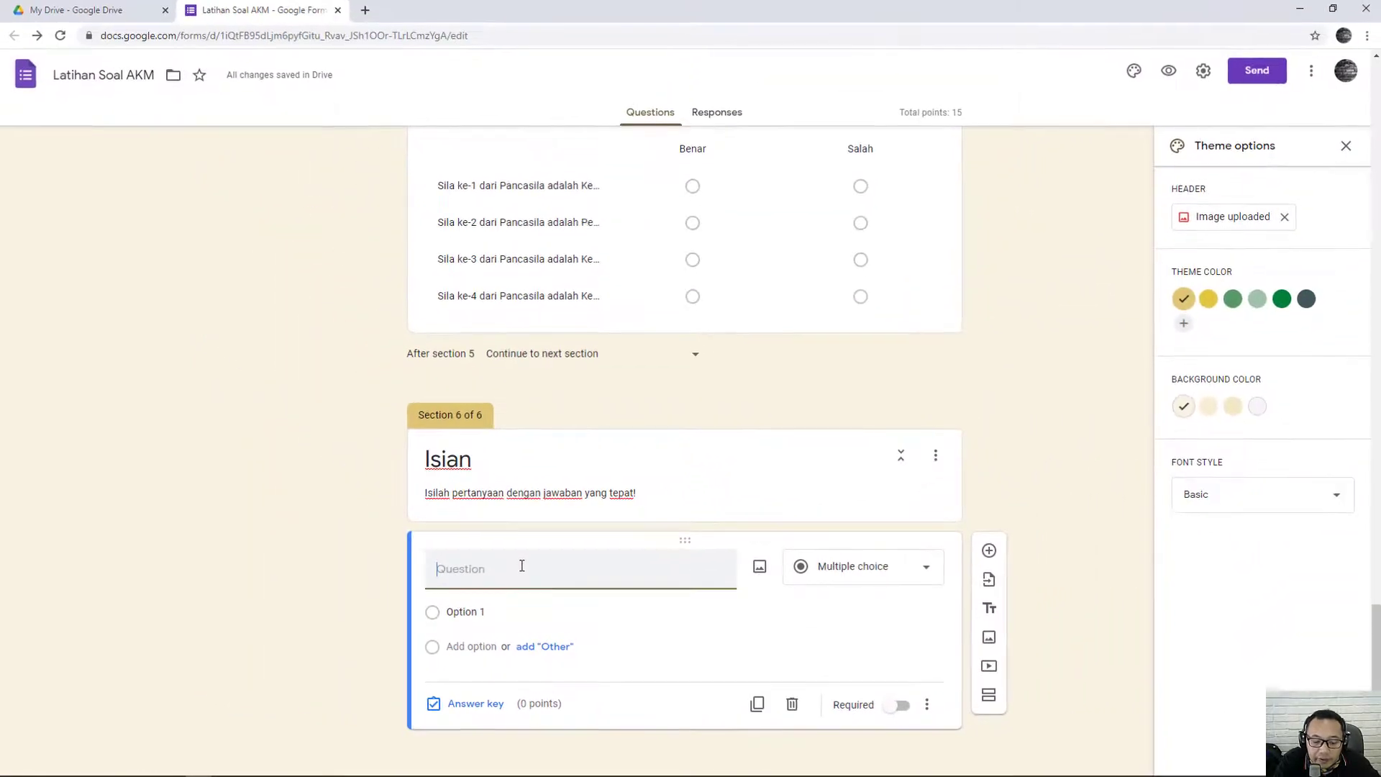
pyautogui.write('gedung')
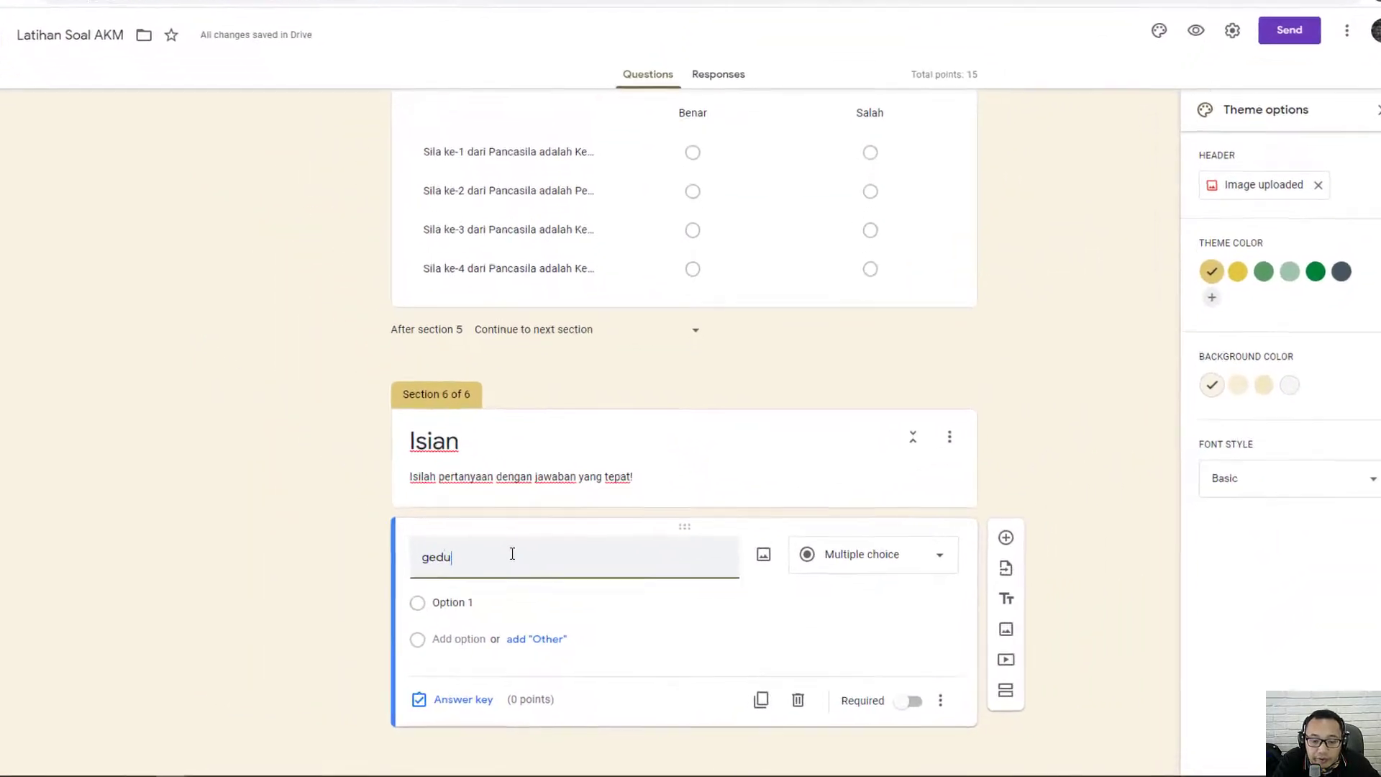
pyautogui.press('BackSpace')
pyautogui.press('BackSpace')
pyautogui.press('BackSpace')
pyautogui.press('BackSpace')
pyautogui.press('BackSpace')
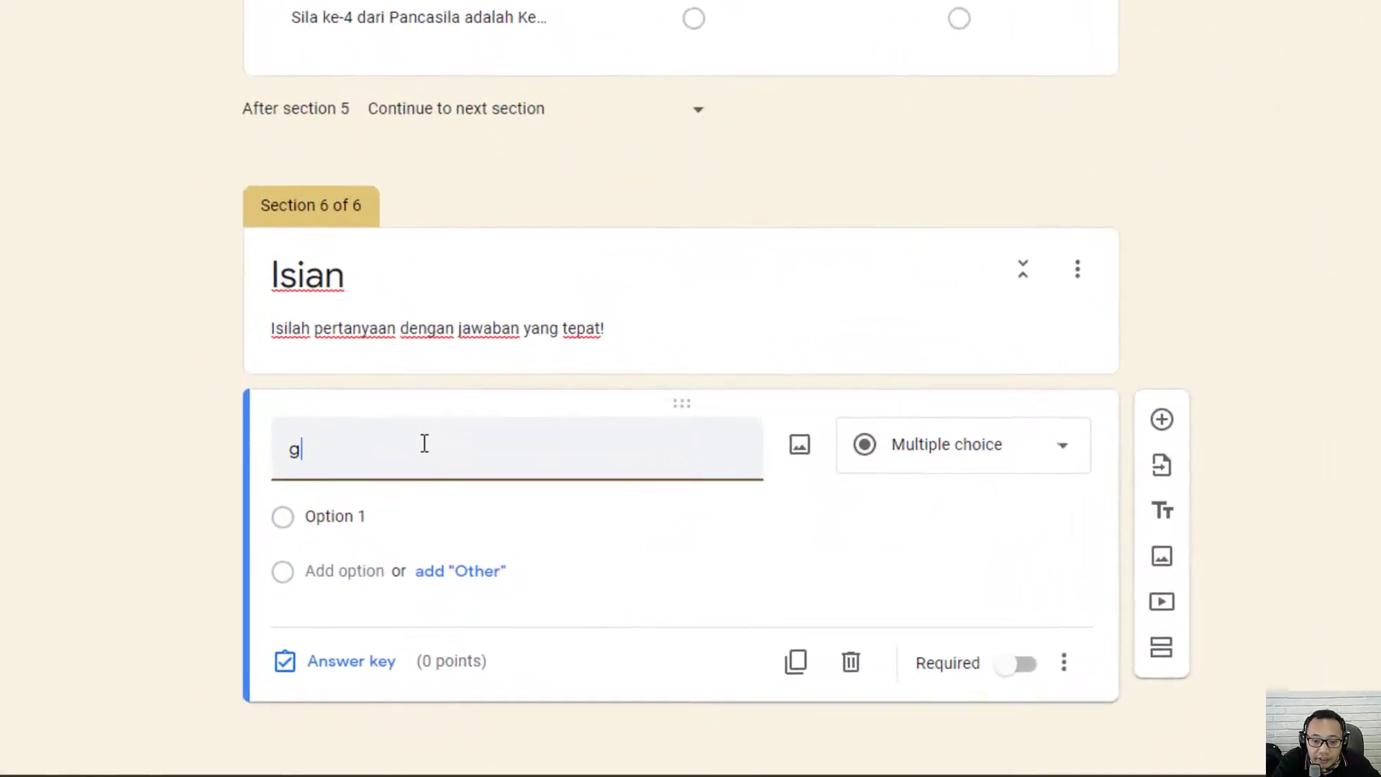
pyautogui.press('BackSpace')
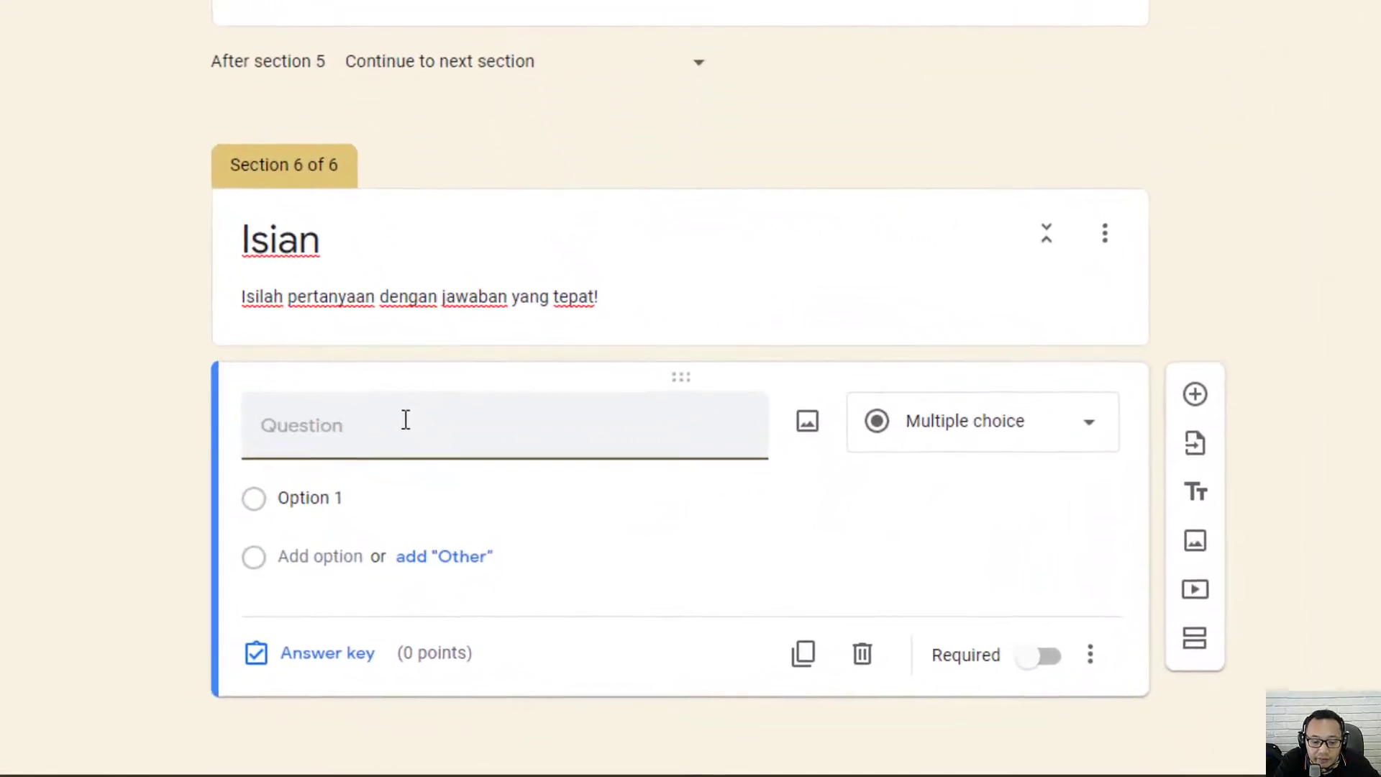
pyautogui.write('Gedung sate a')
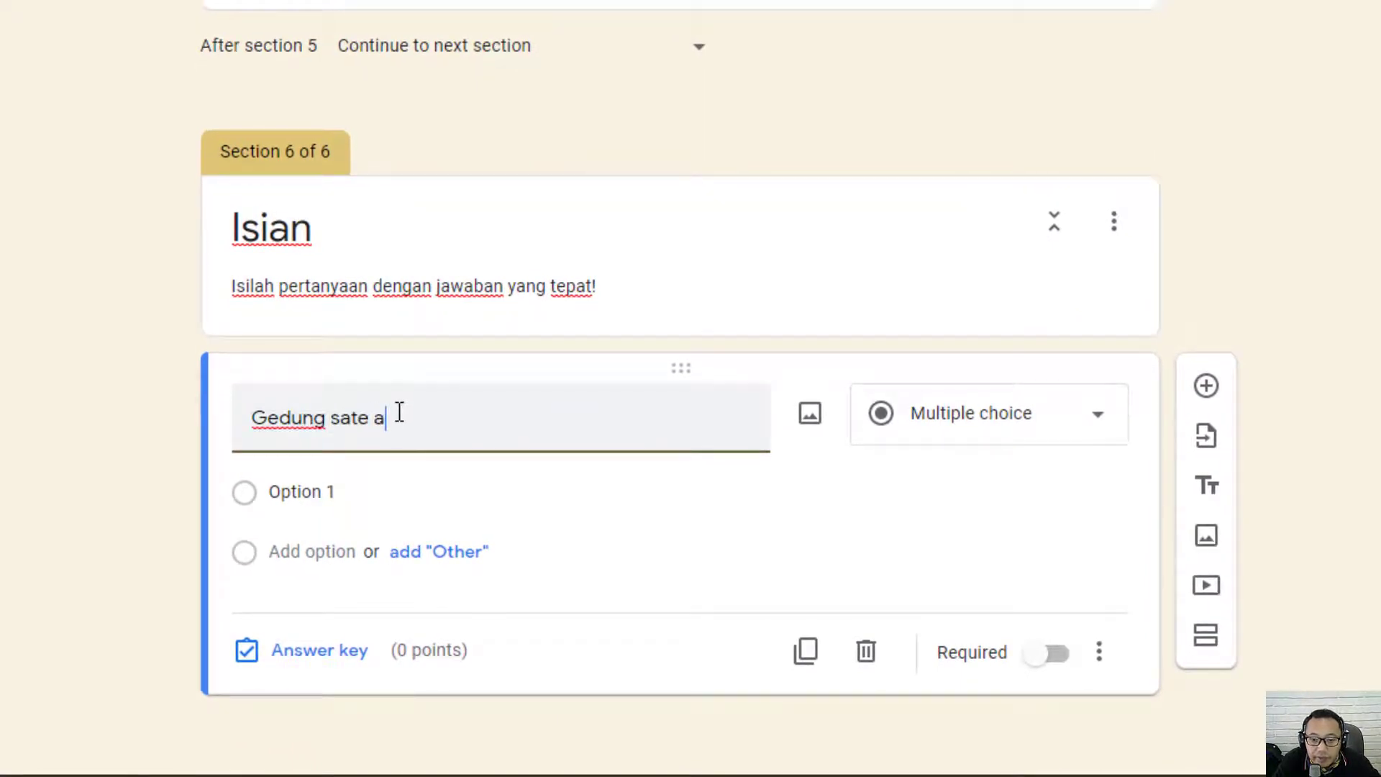
pyautogui.write('da di kota')
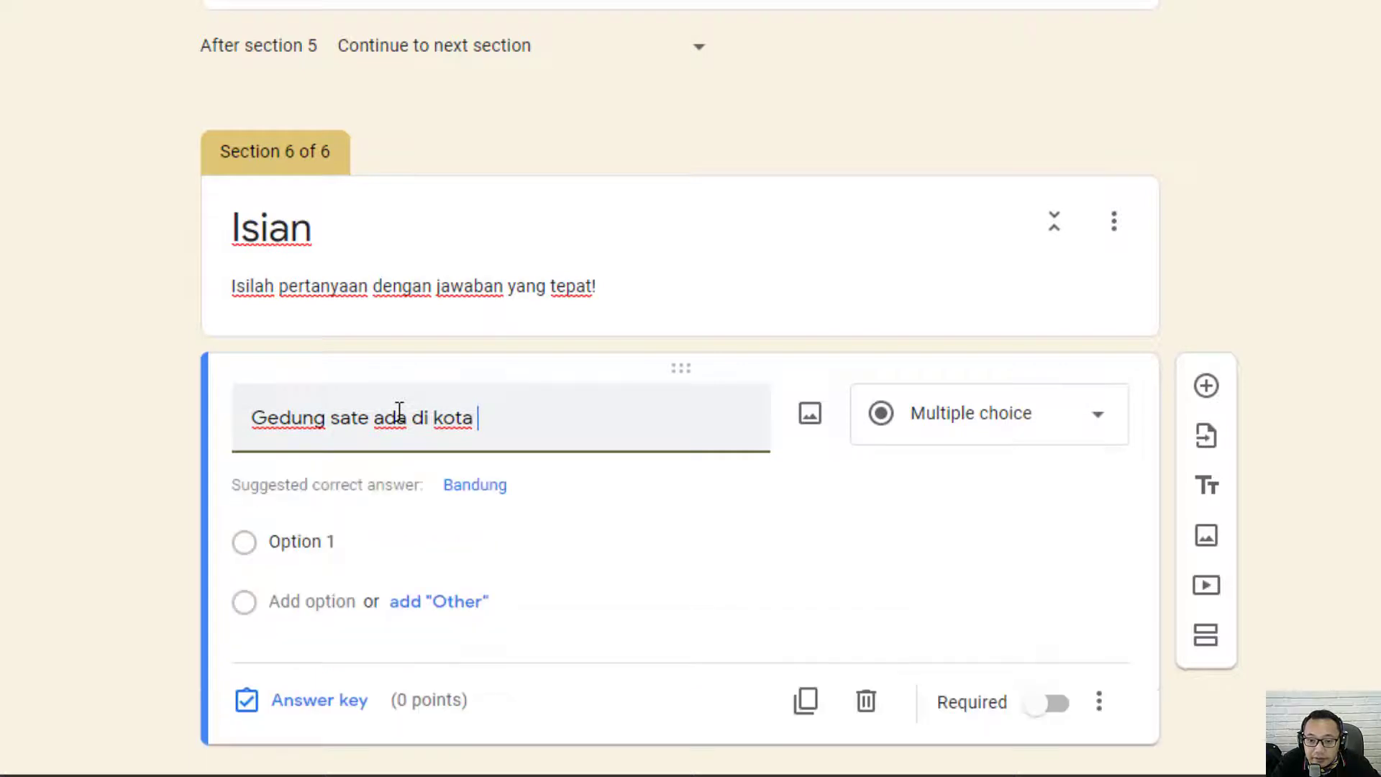
pyautogui.write(' ....')
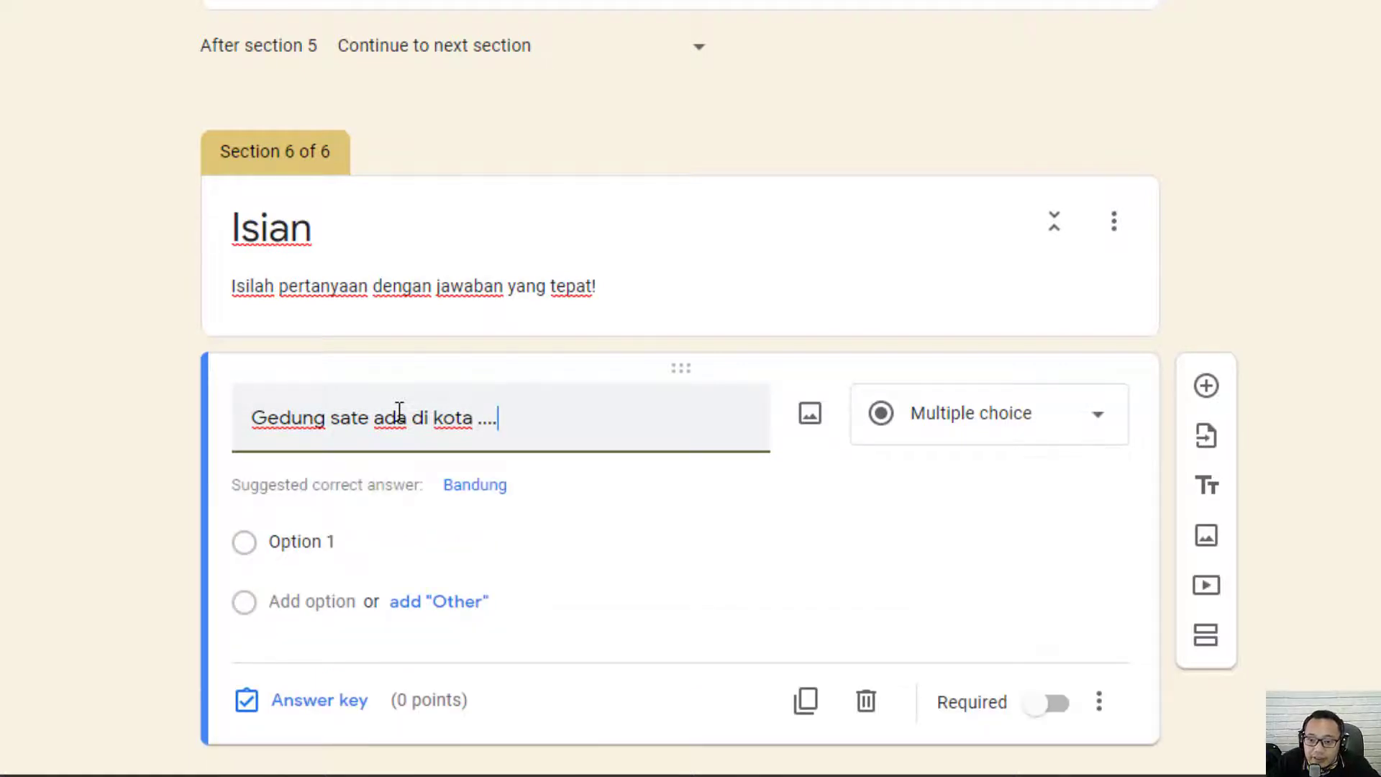
# Step: Change the Gedung sate question's type to Short answer
pyautogui.scroll(-1, 400, 412)
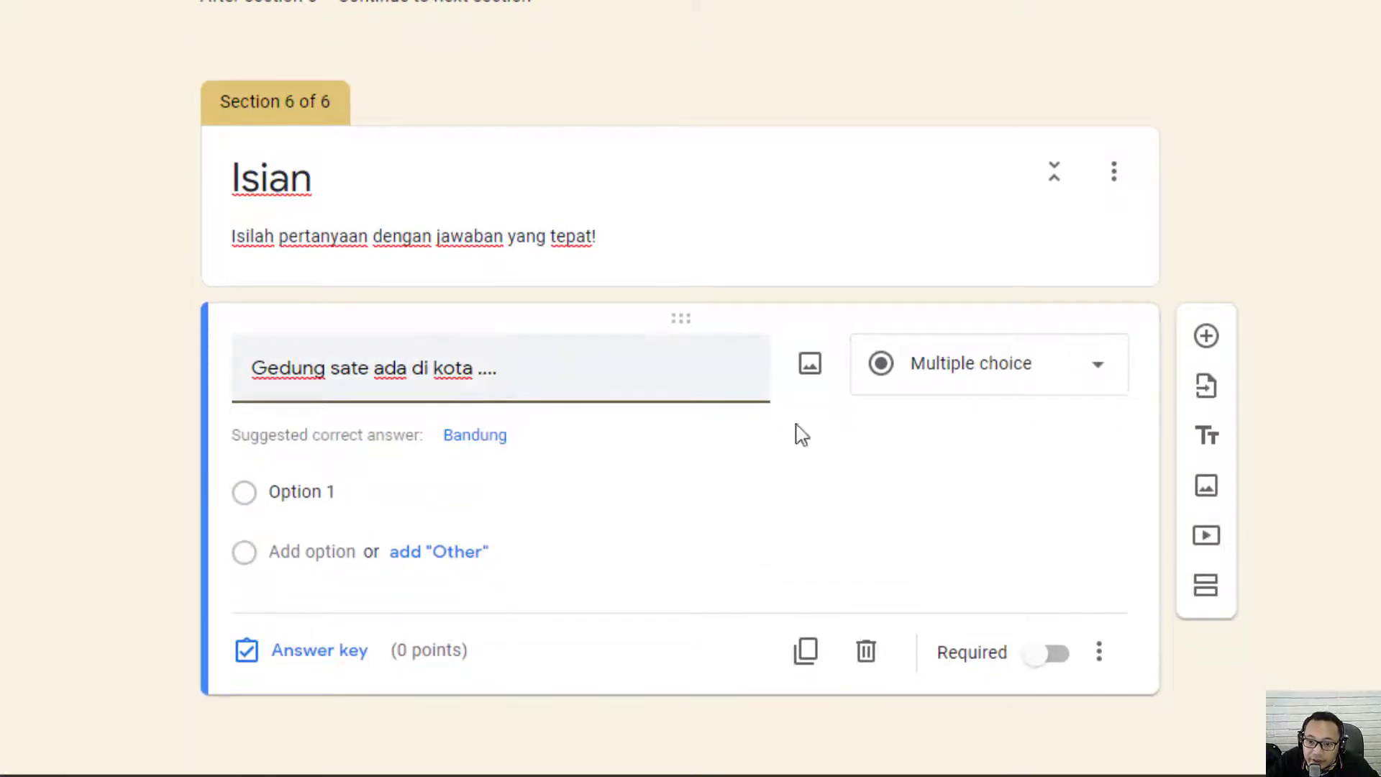
pyautogui.click(1090, 378)
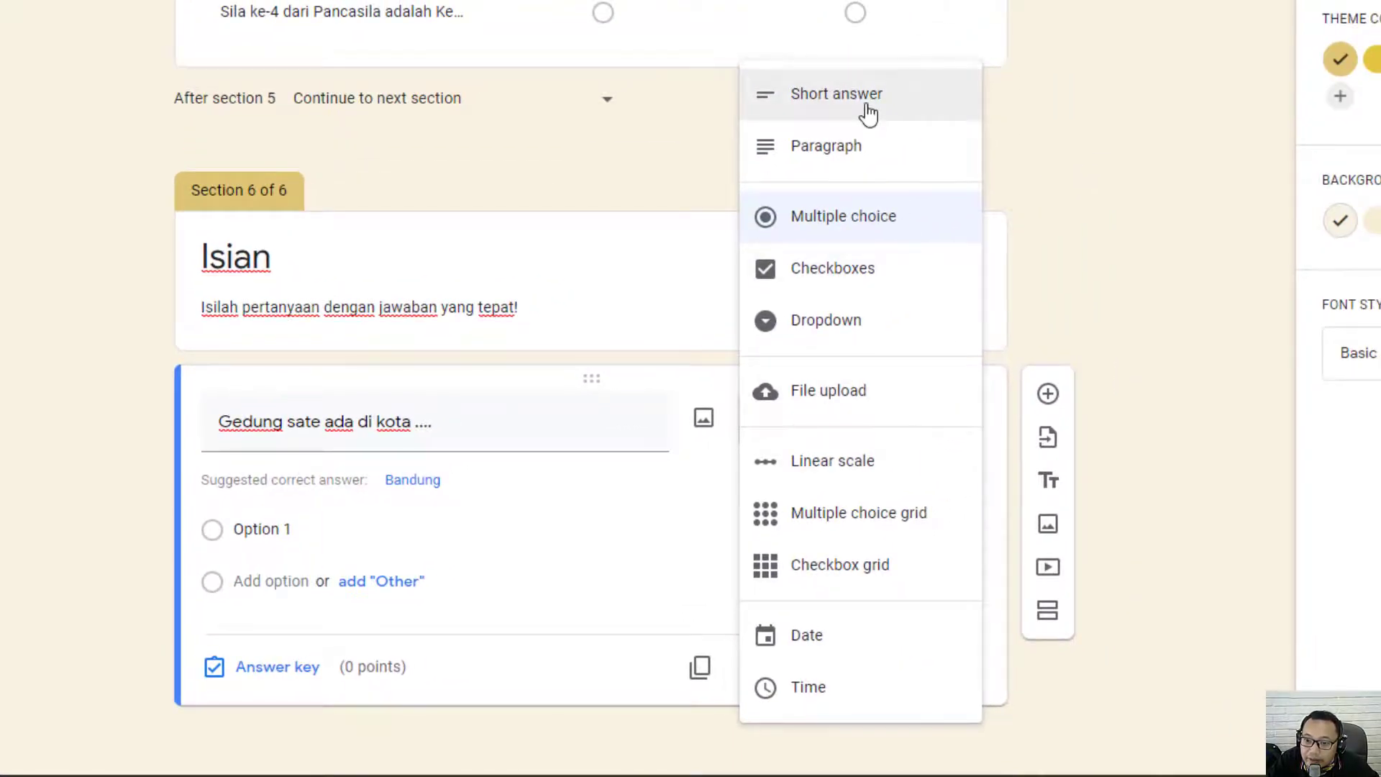
pyautogui.click(867, 111)
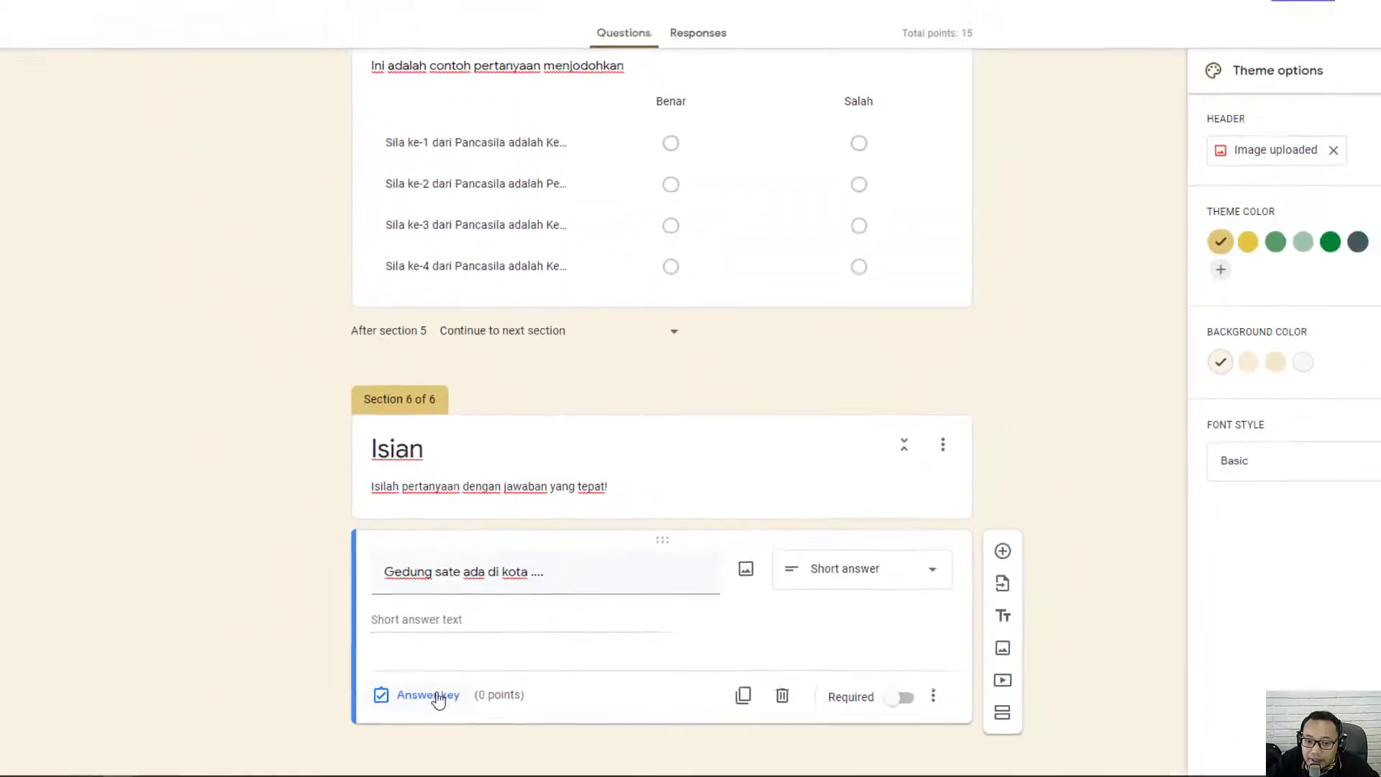
# Step: In the Gedung sate question's answer key, list "Bandung" and "bandung" as correct answers
pyautogui.click(439, 700)
pyautogui.click(508, 581)
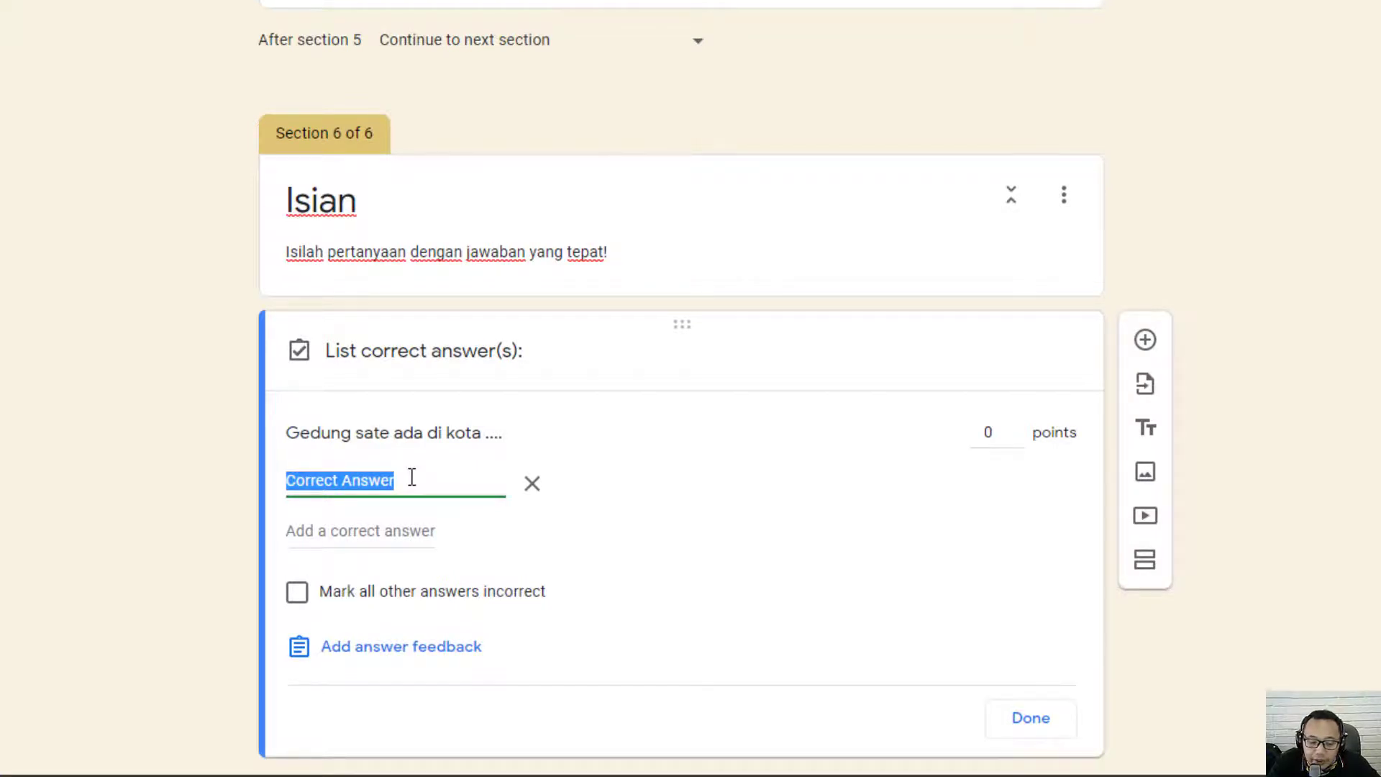
pyautogui.write('Badn')
pyautogui.press('BackSpace')
pyautogui.press('BackSpace')
pyautogui.press('BackSpace')
pyautogui.press('BackSpace')
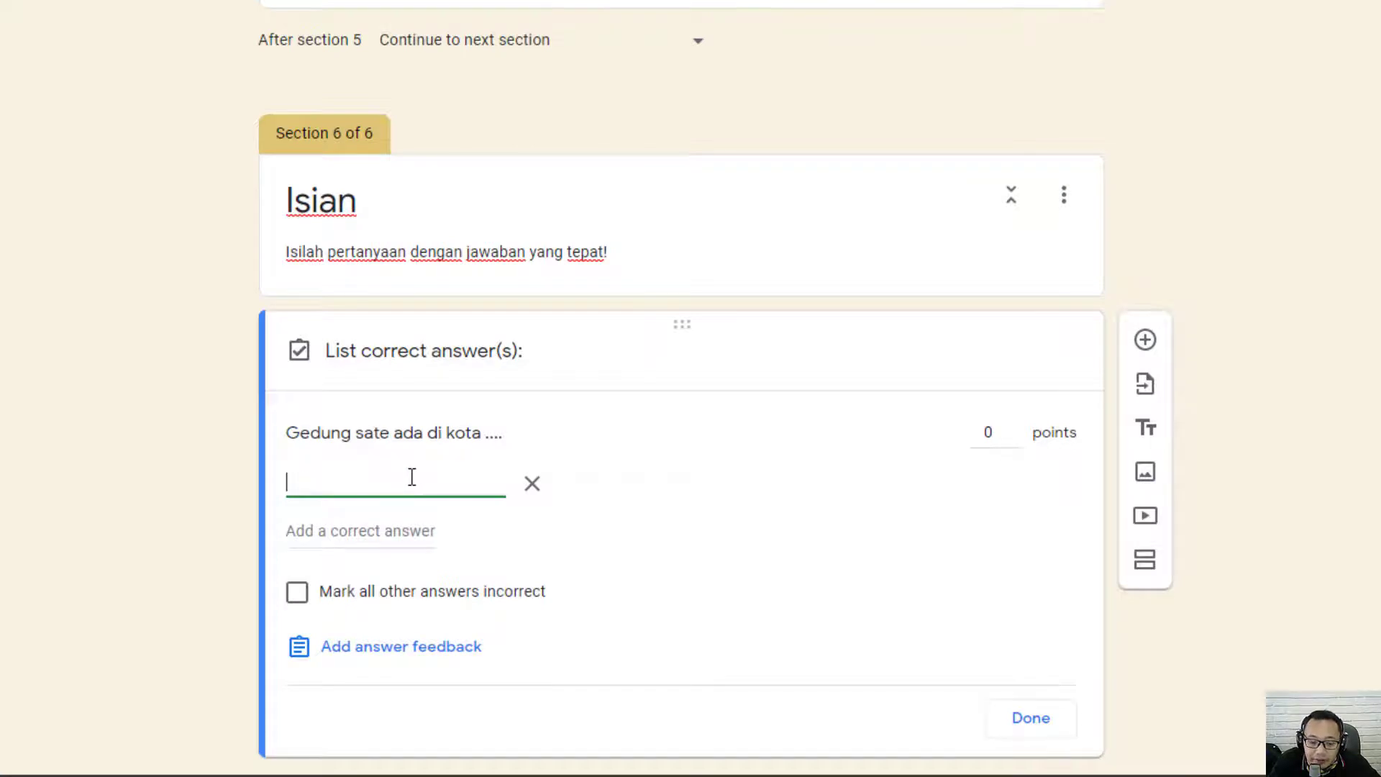
pyautogui.write('Bandung')
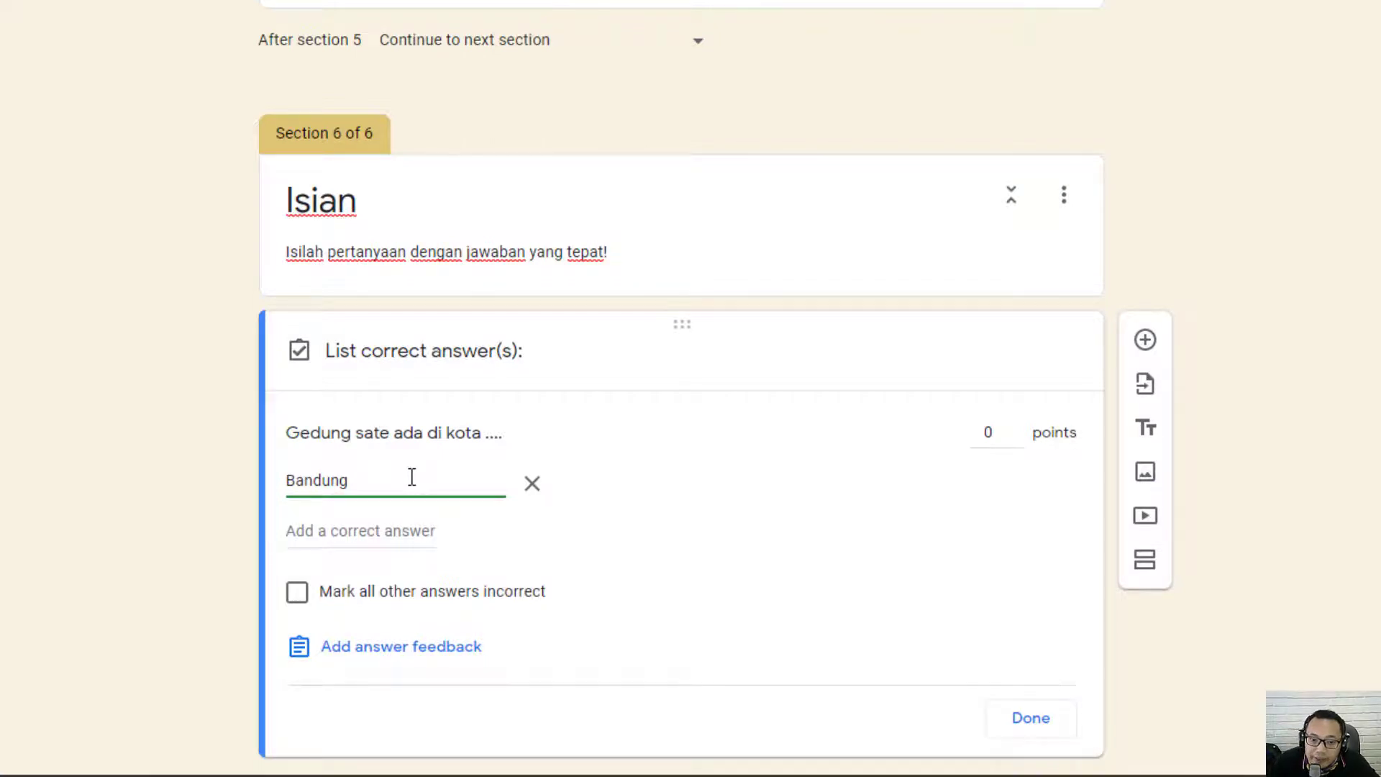
pyautogui.click(382, 519)
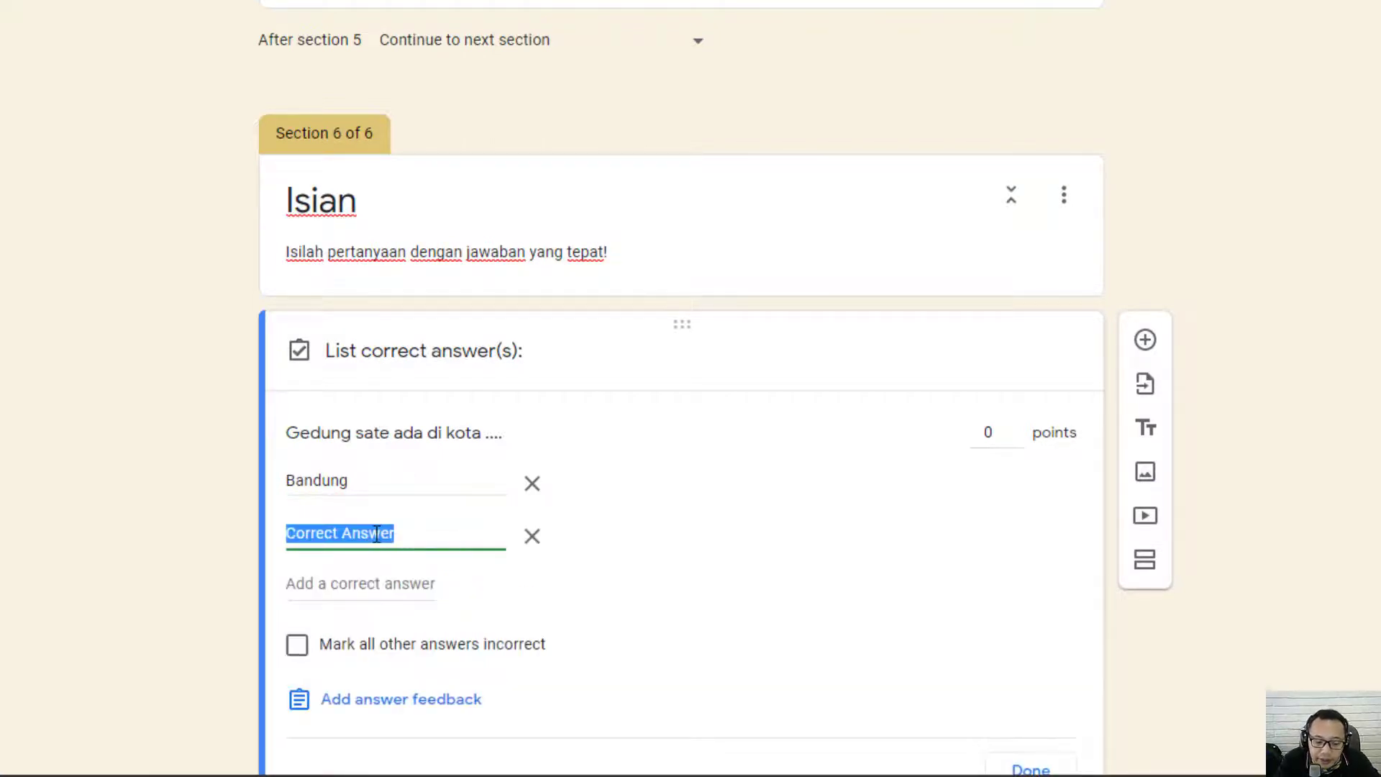
pyautogui.write('bandung')
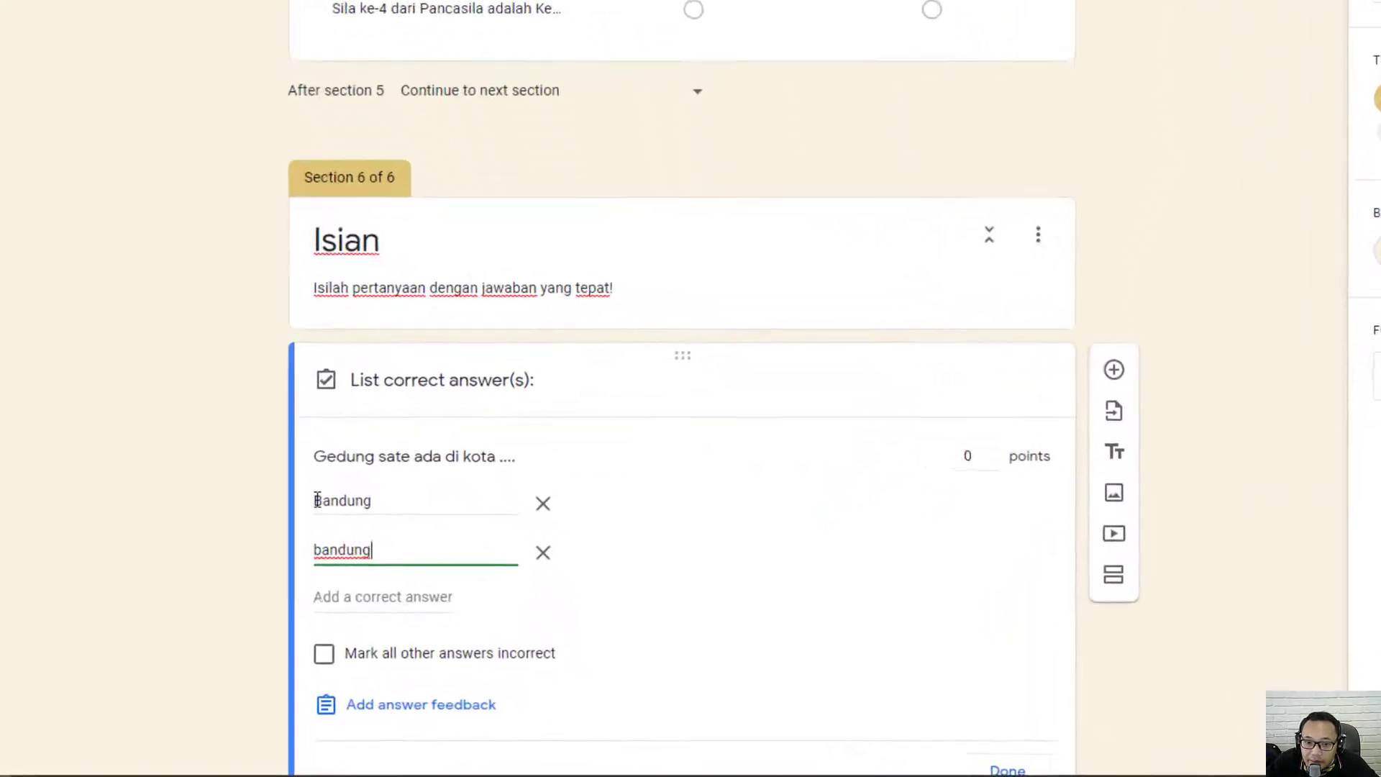
pyautogui.doubleClick(441, 585)
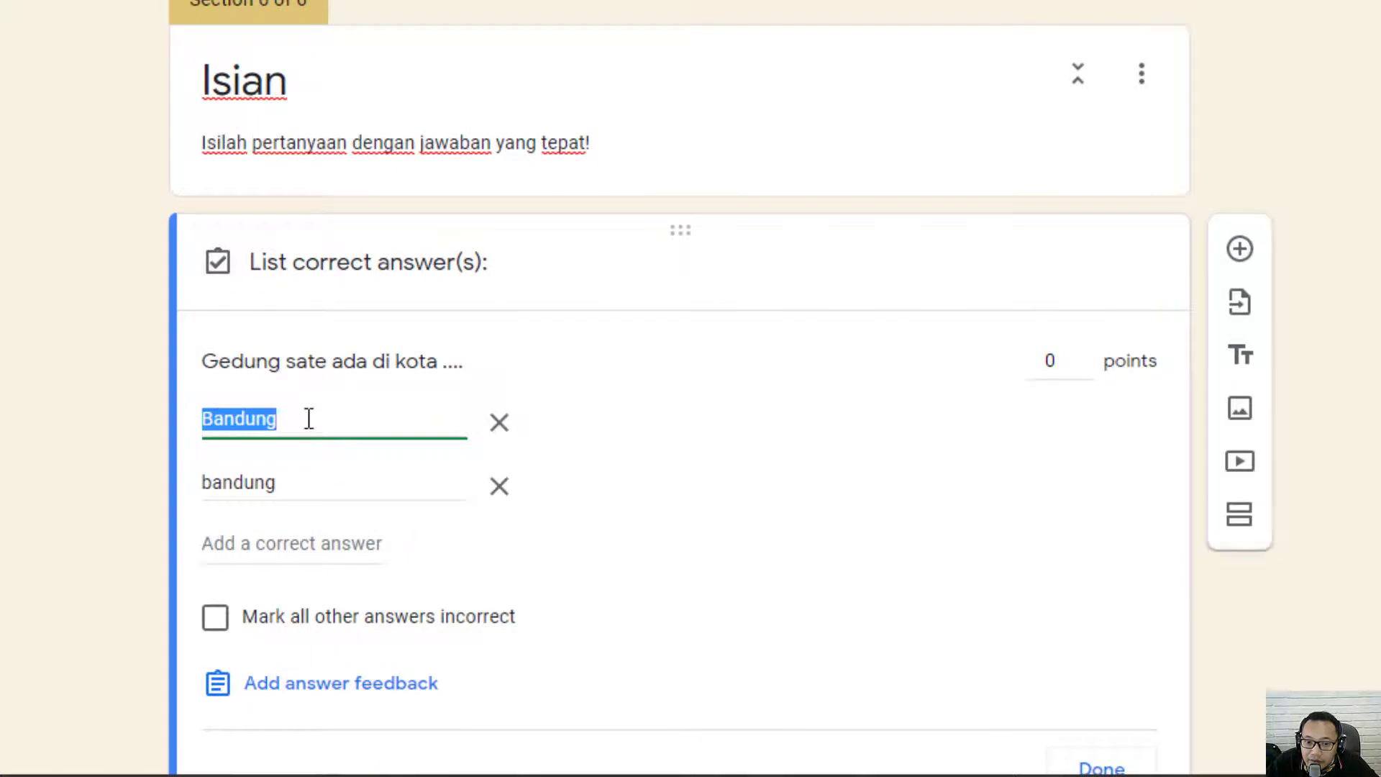
pyautogui.click(218, 418)
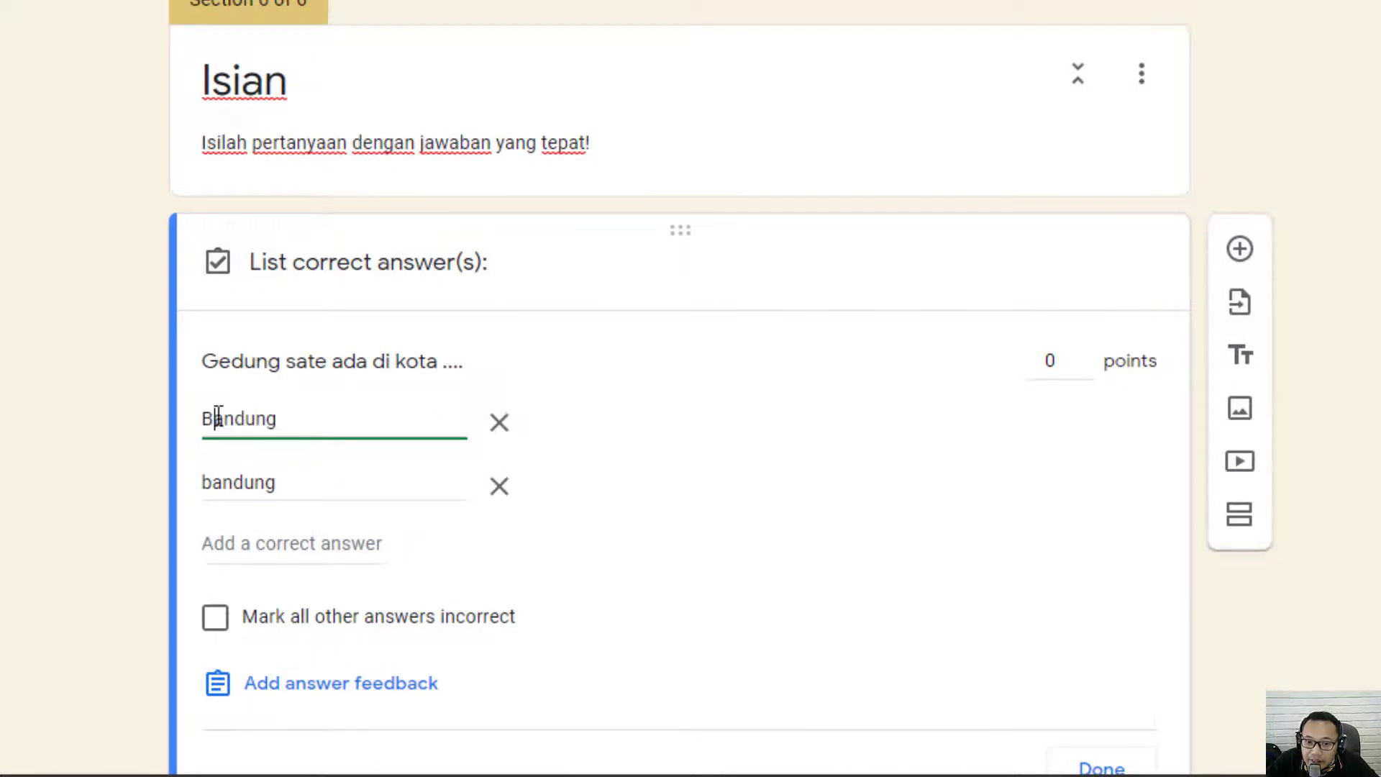
pyautogui.doubleClick(240, 481)
pyautogui.click(292, 480)
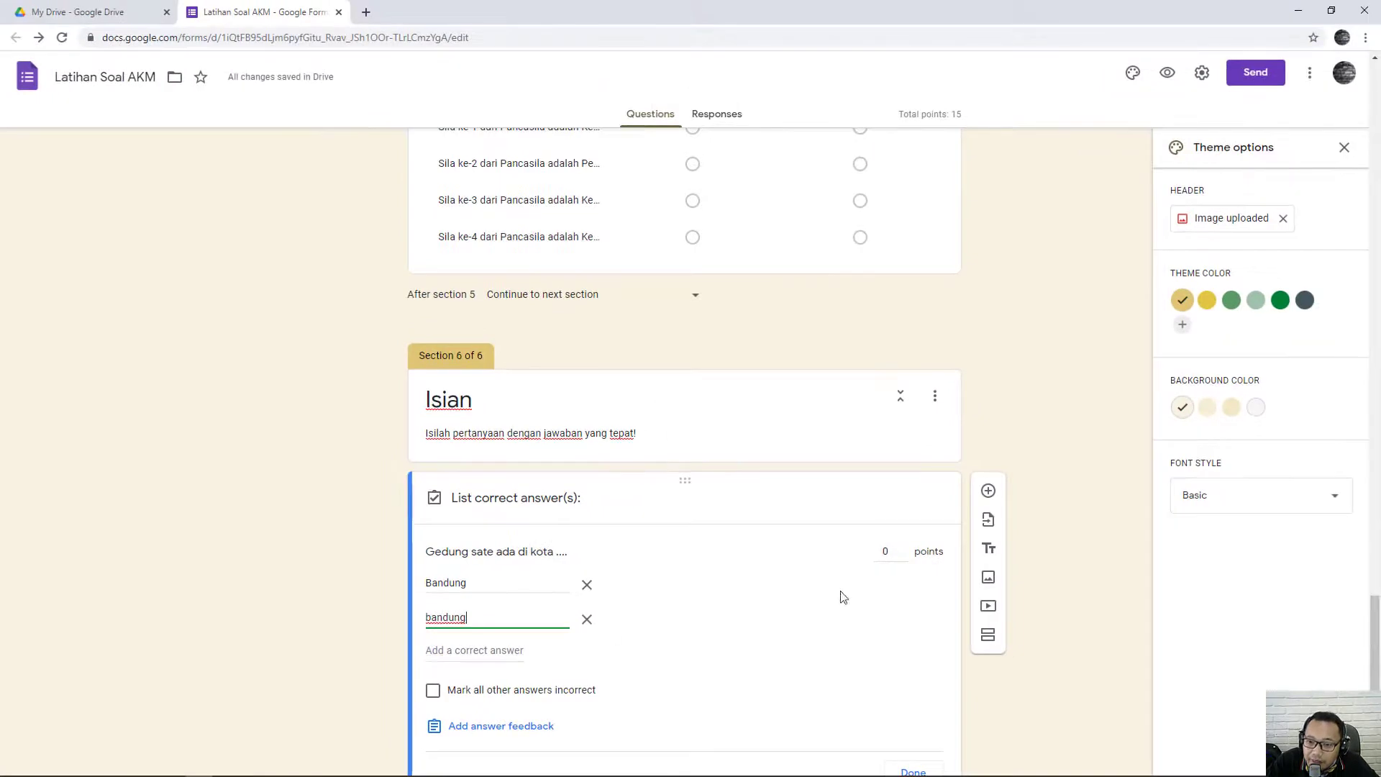
# Step: Set the Gedung sate question to 1 point and finish its answer key
pyautogui.click(903, 546)
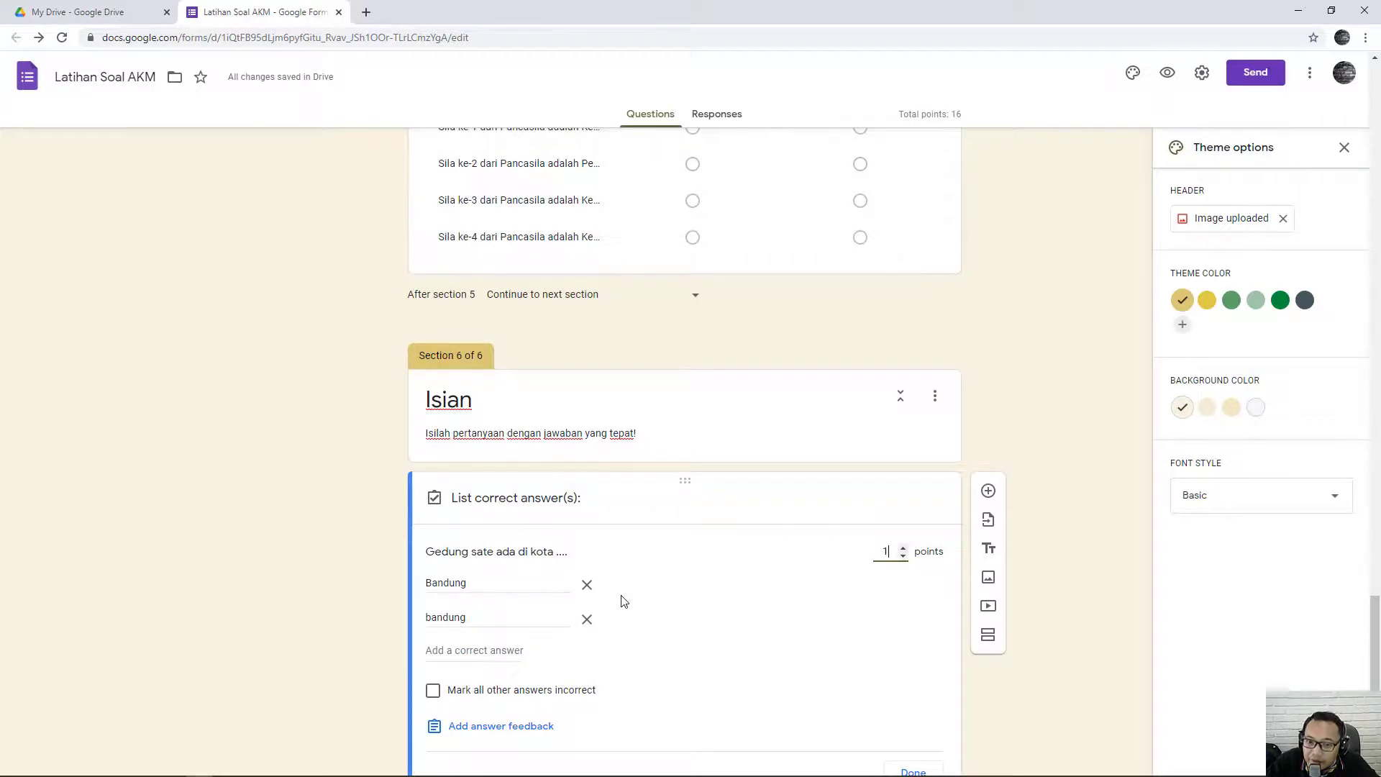
pyautogui.scroll(-1, 623, 602)
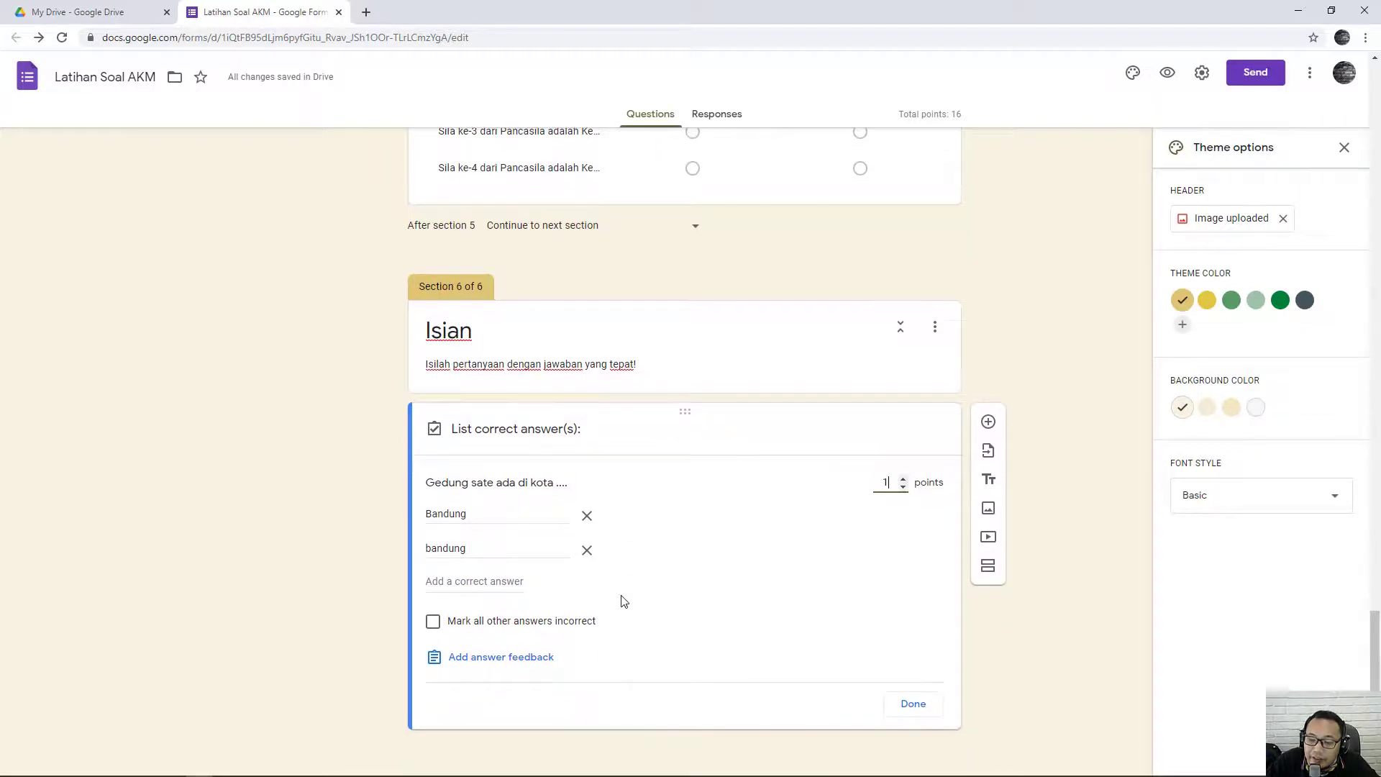
pyautogui.click(914, 705)
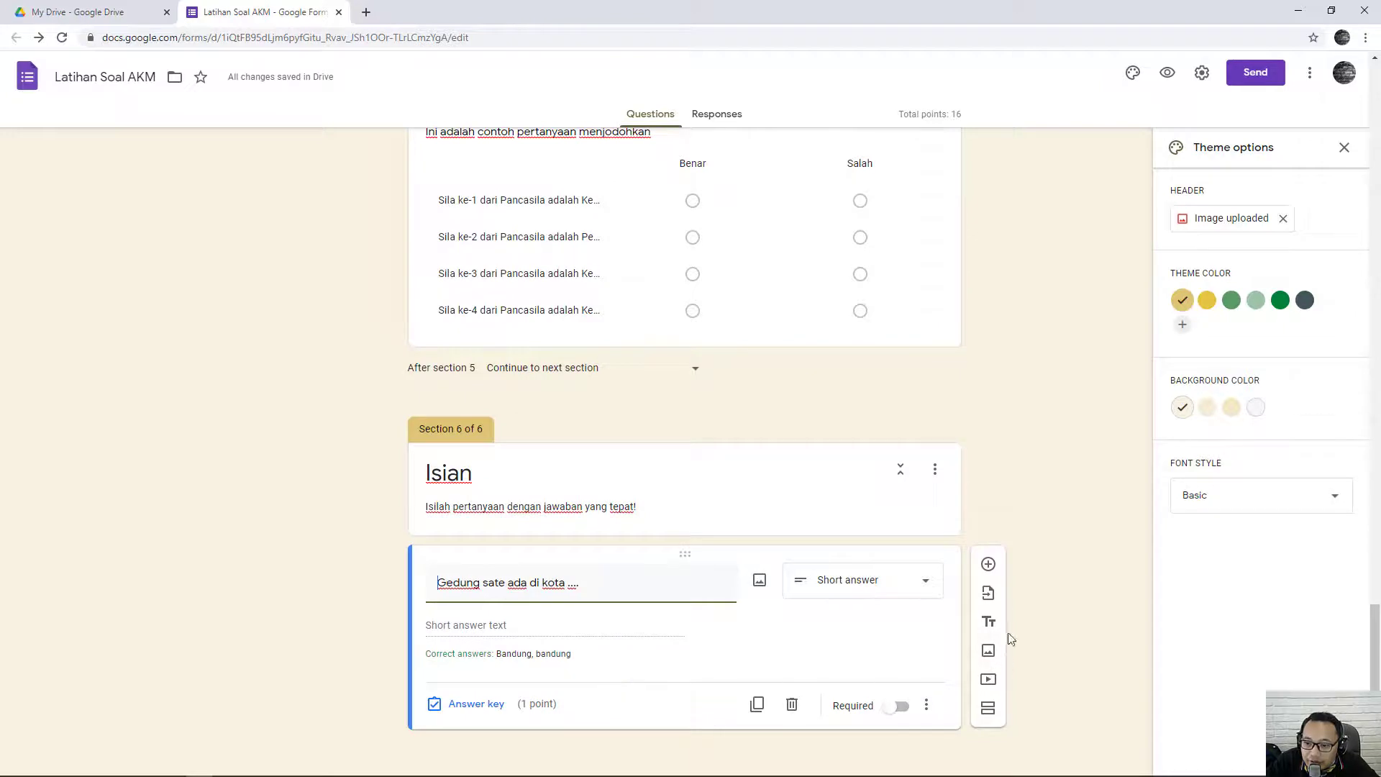
# Step: Add a second question "2 + 3 = ...." to the Isian section and set its type to Short answer
pyautogui.click(988, 565)
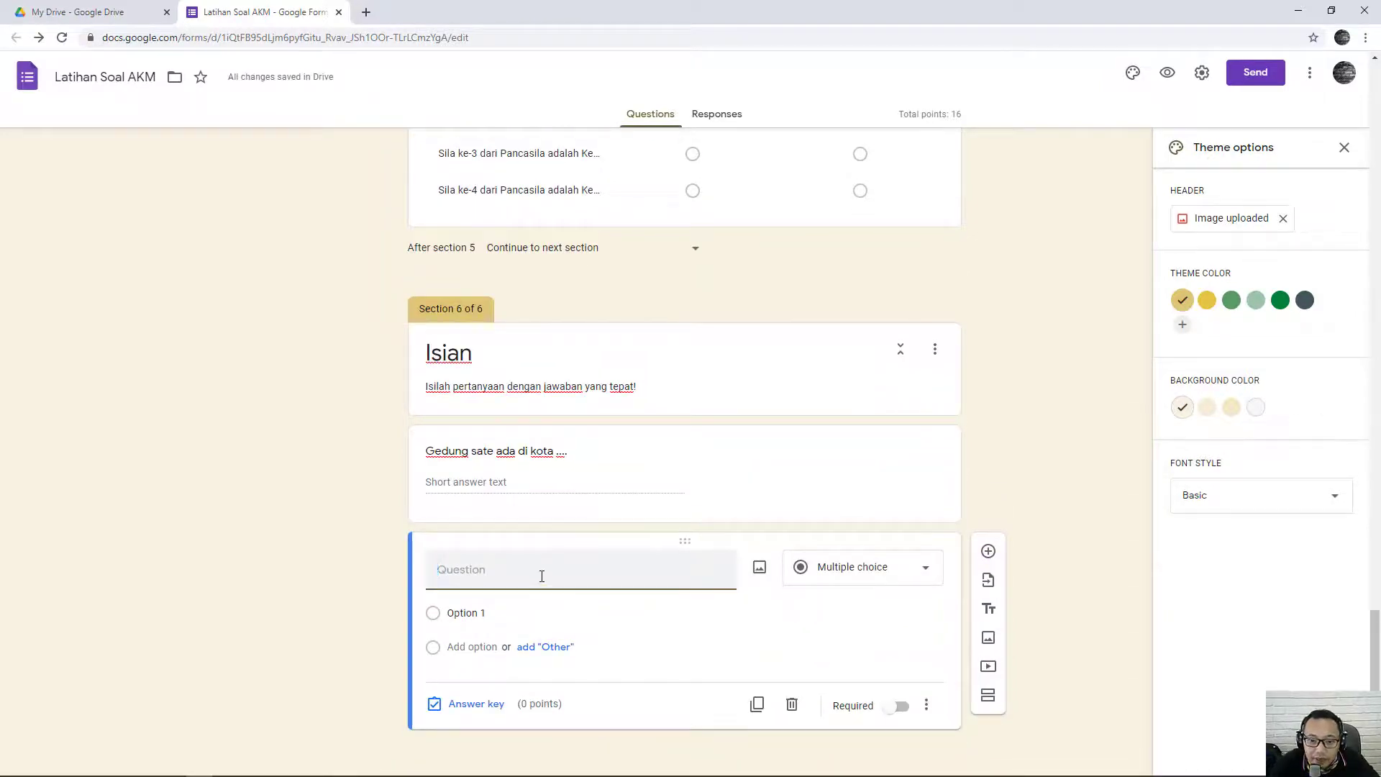
pyautogui.write('2')
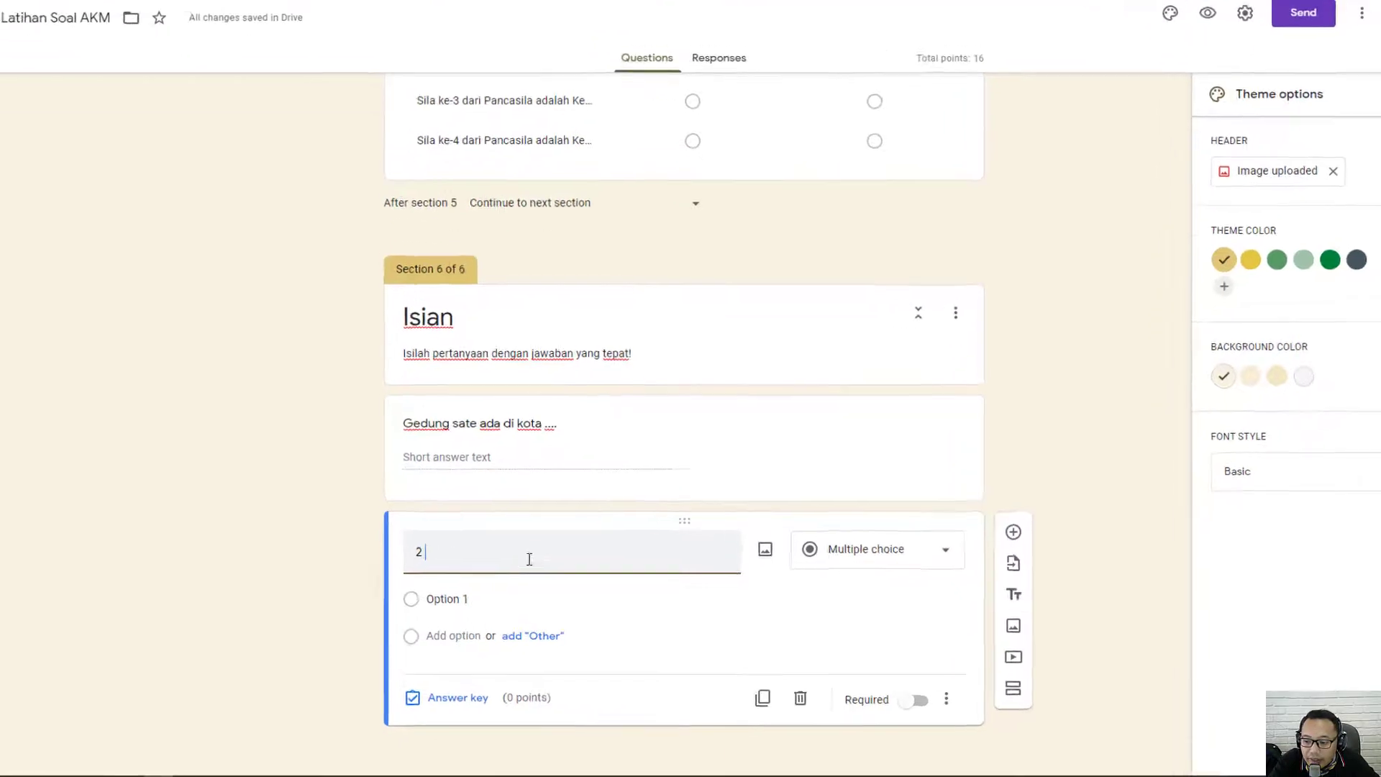
pyautogui.write(' + ')
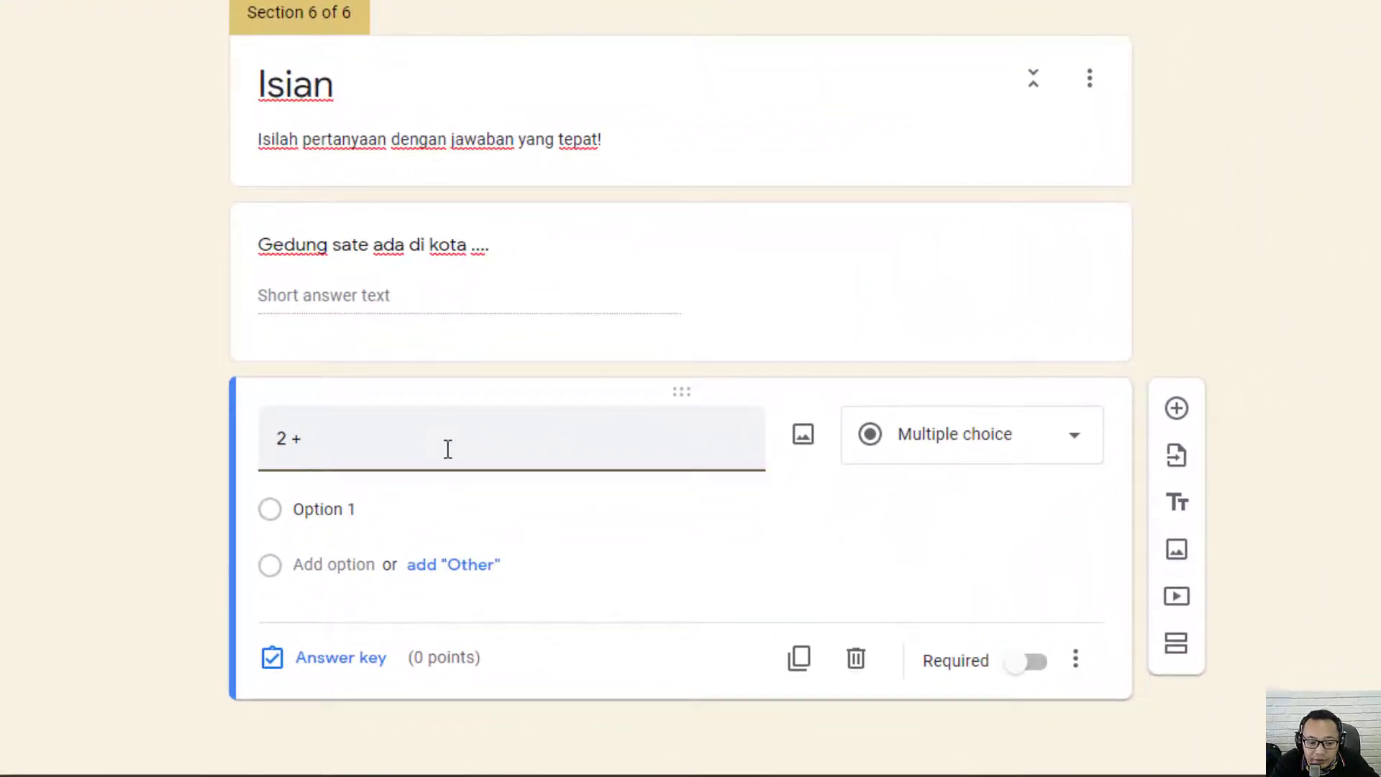
pyautogui.write('3 = ..')
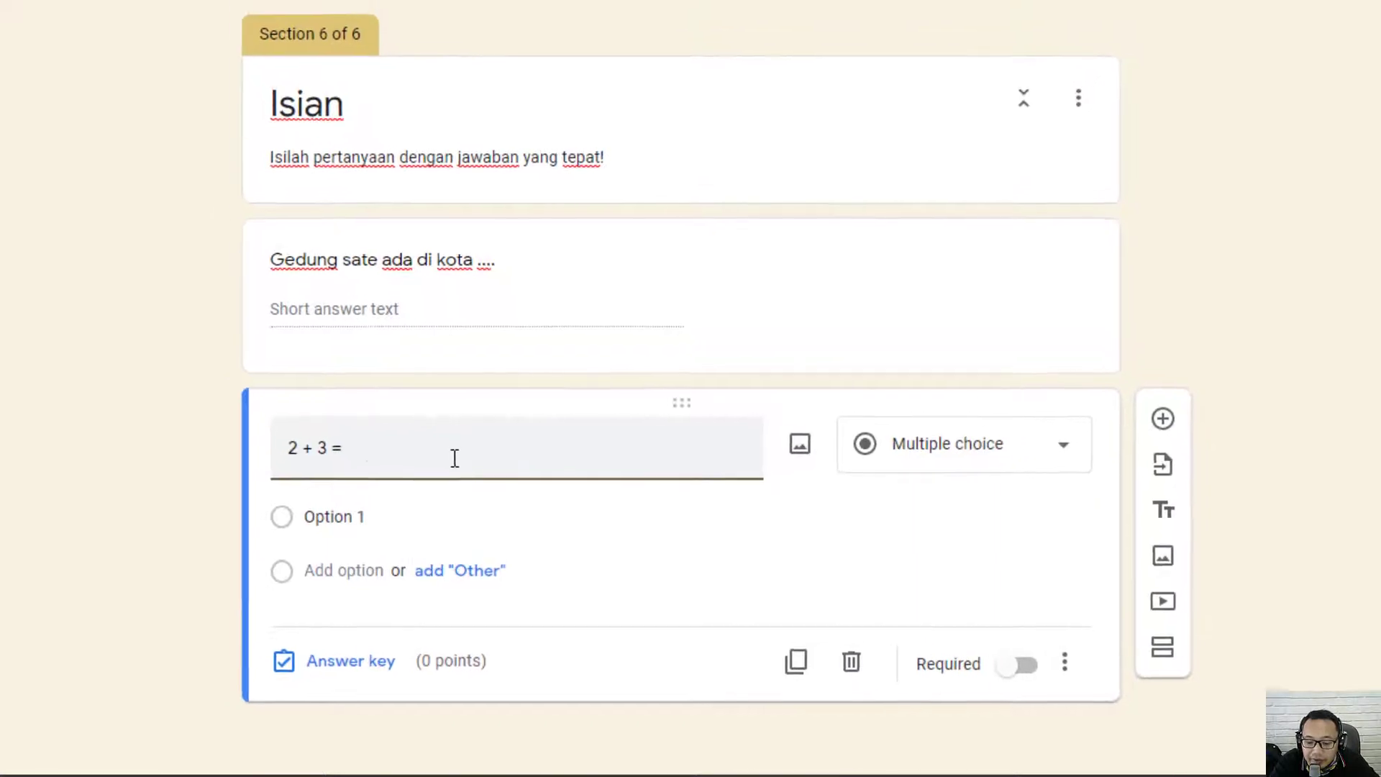
pyautogui.write('..')
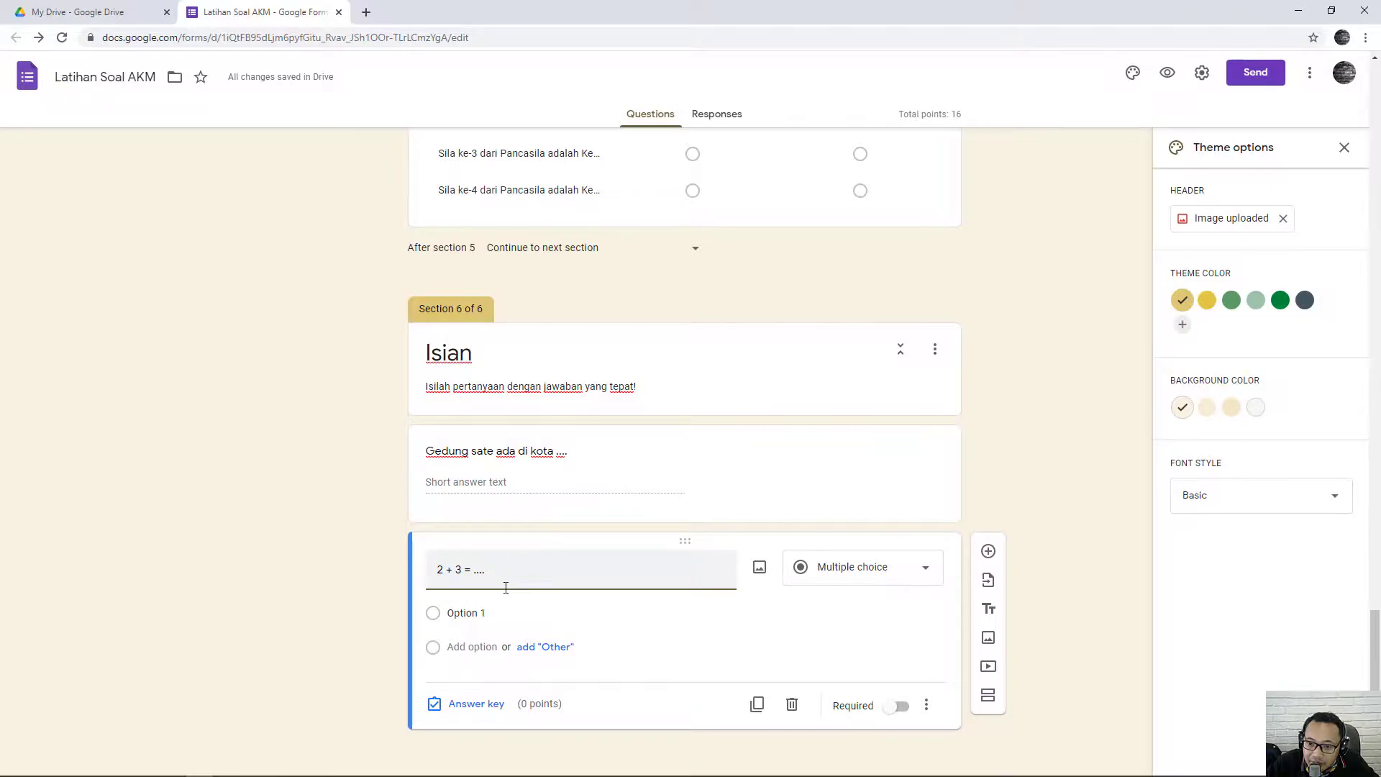
pyautogui.click(926, 567)
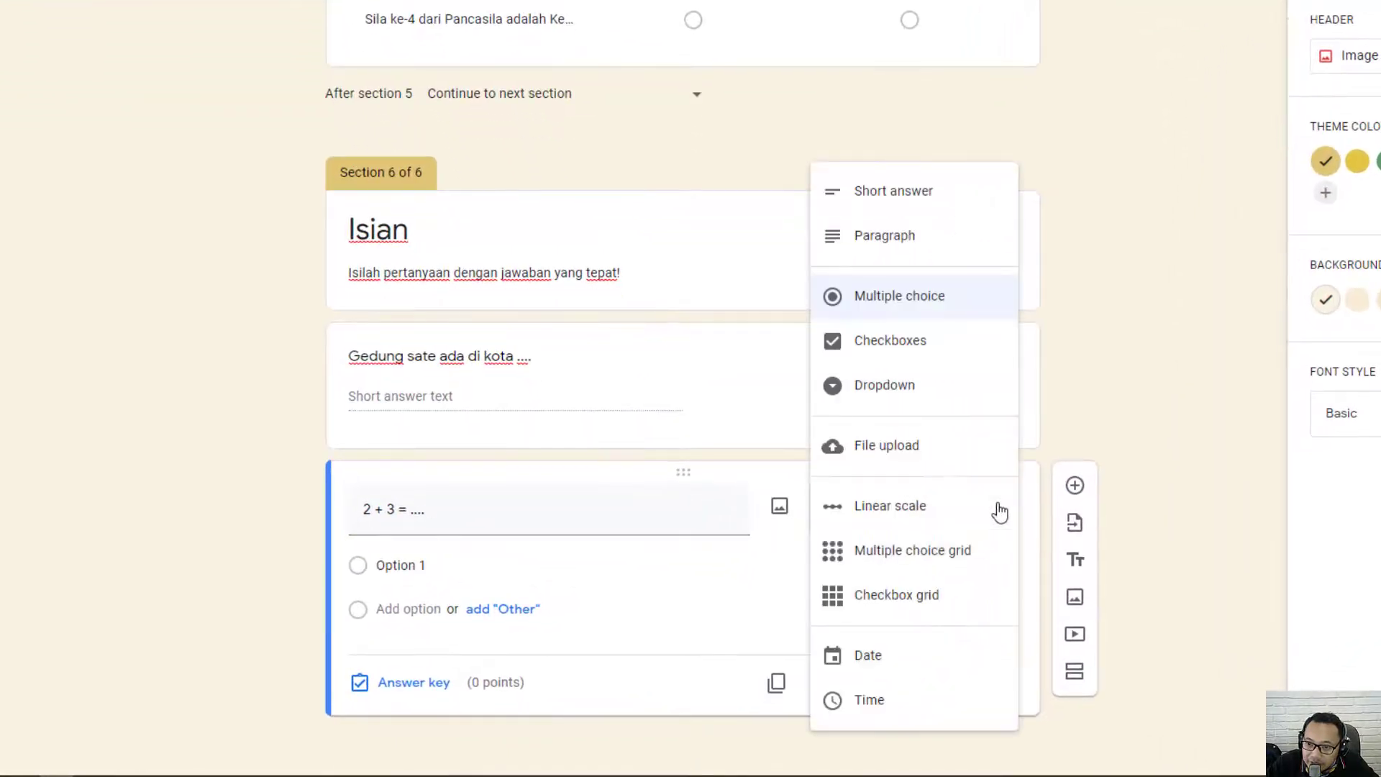
pyautogui.click(913, 193)
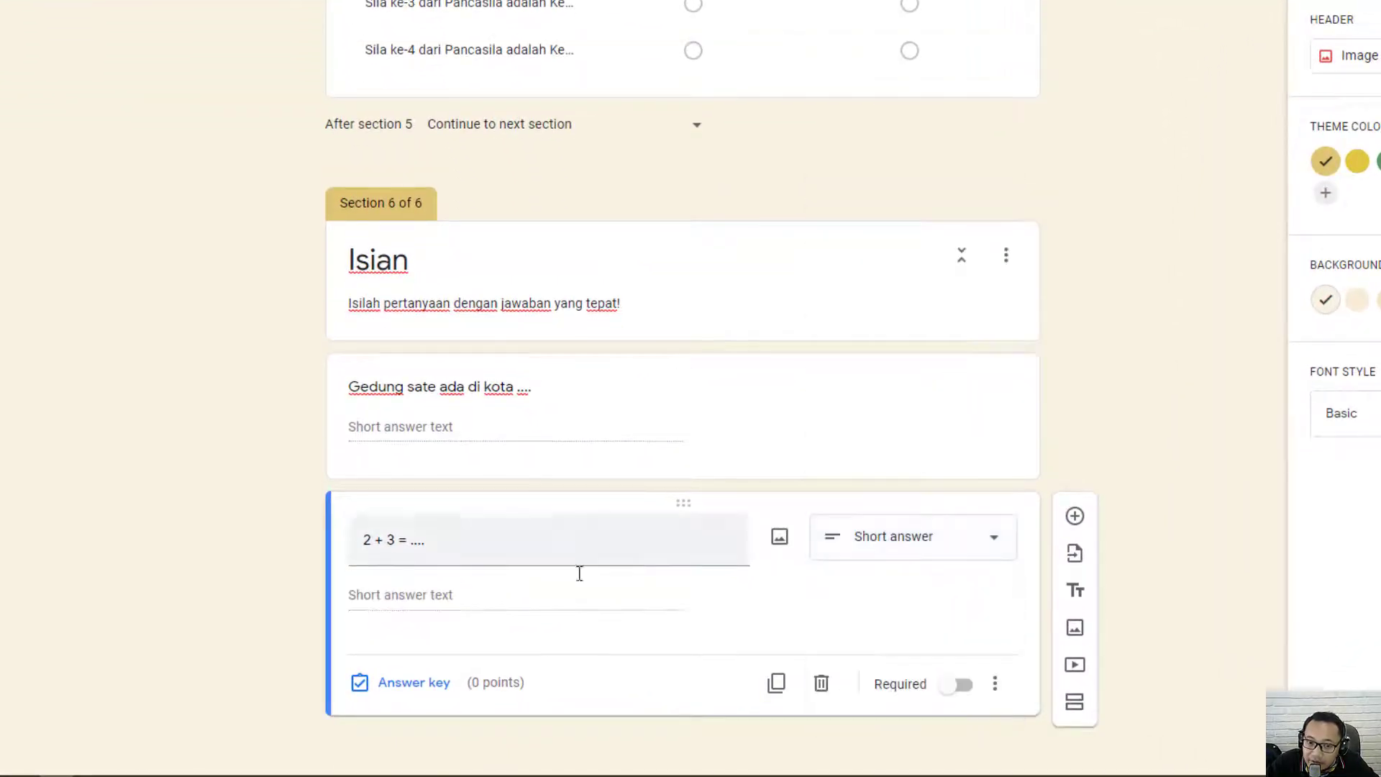
# Step: In the answer key of "2 + 3 = ....", list "5" as the correct answer, set 1 point and finish the key
pyautogui.click(430, 683)
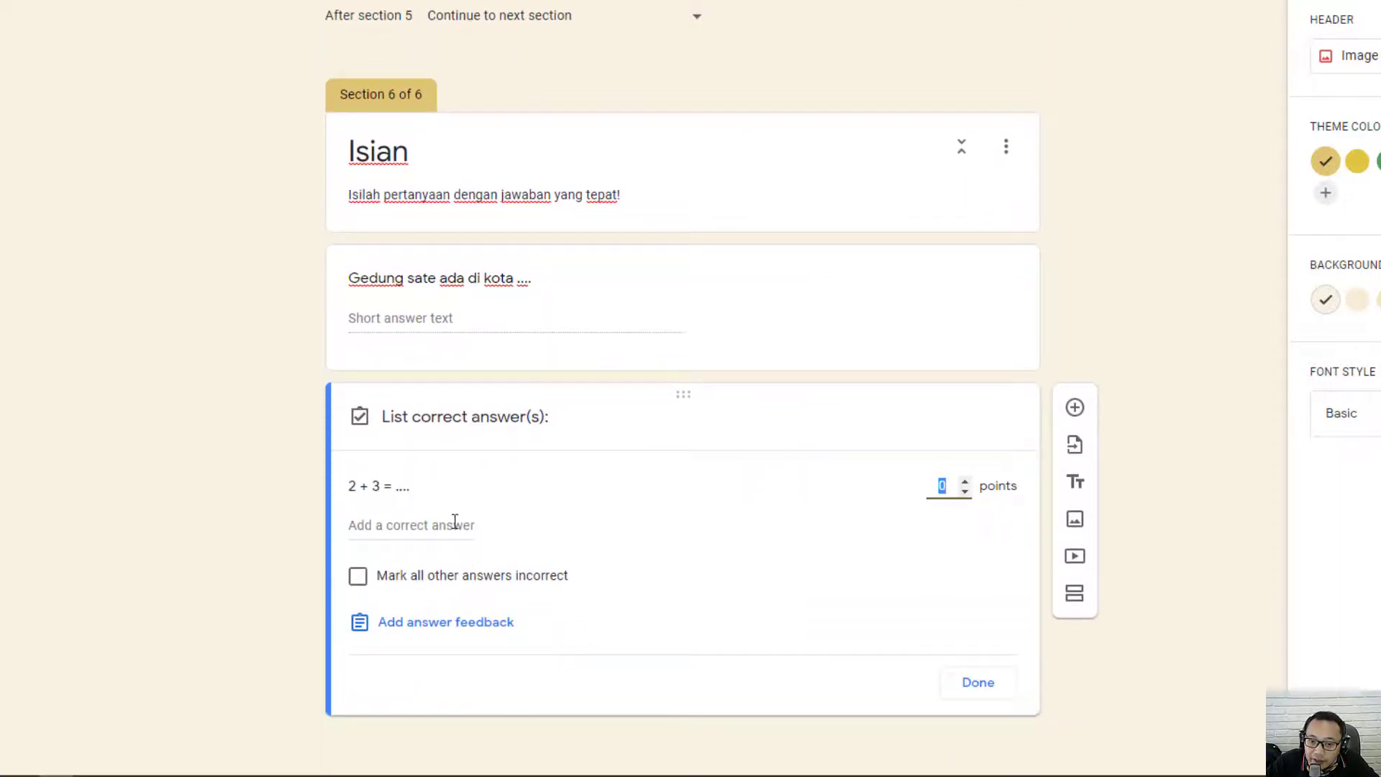
pyautogui.click(454, 525)
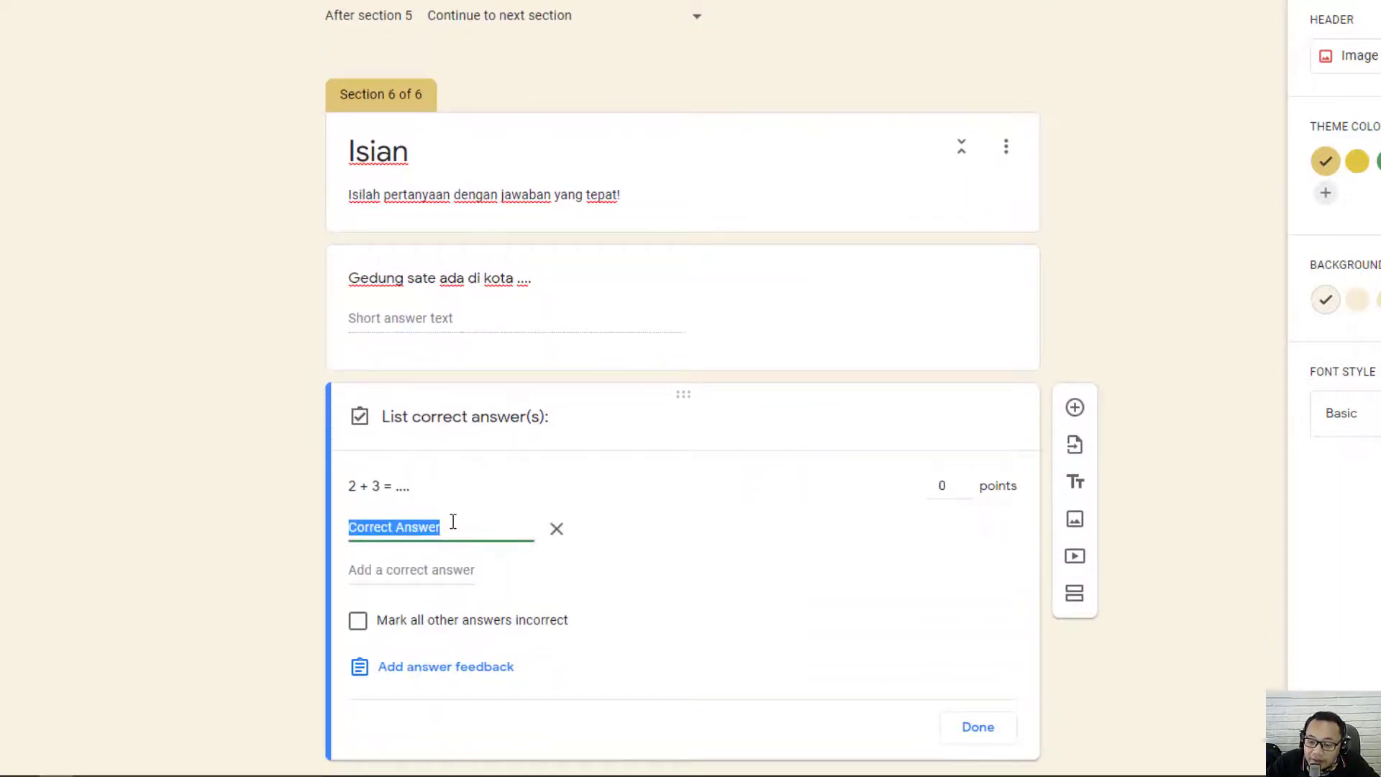
pyautogui.write('5')
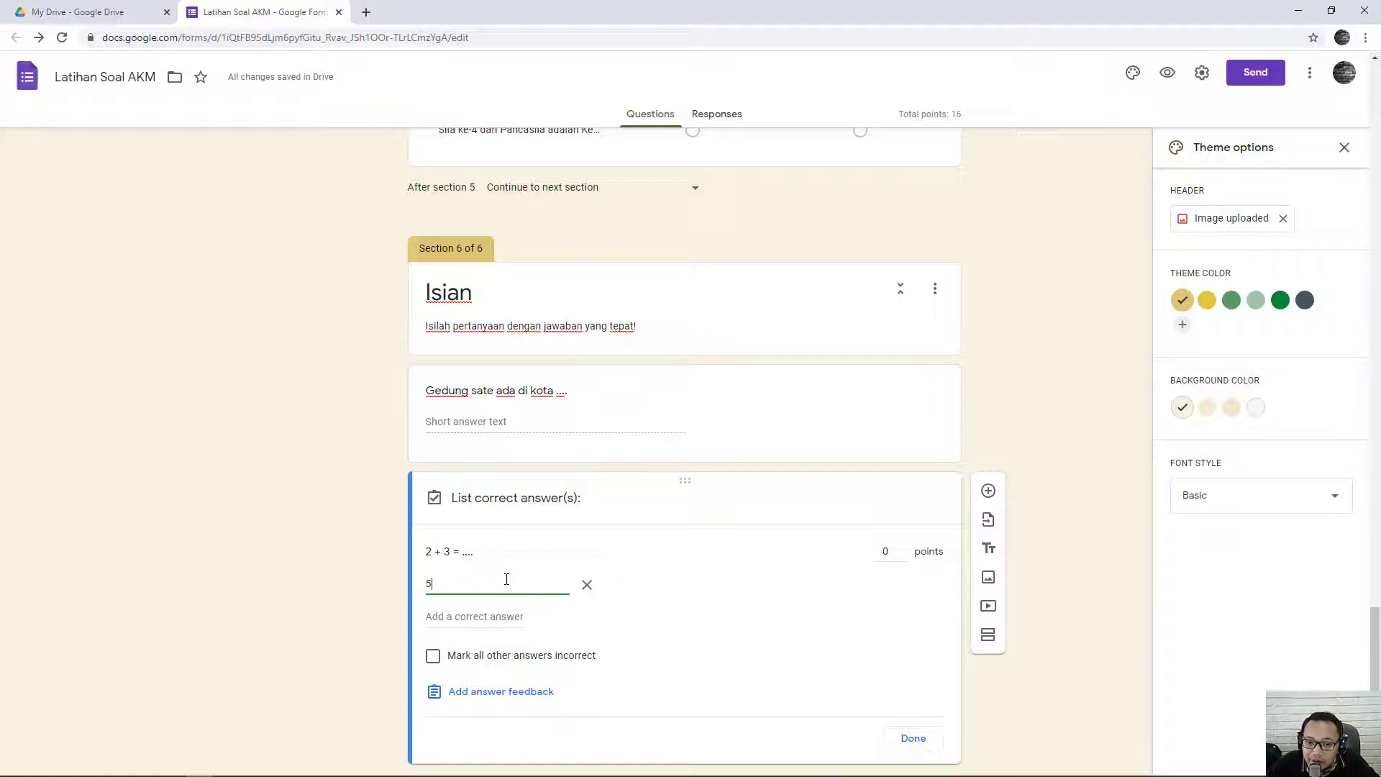
pyautogui.click(903, 548)
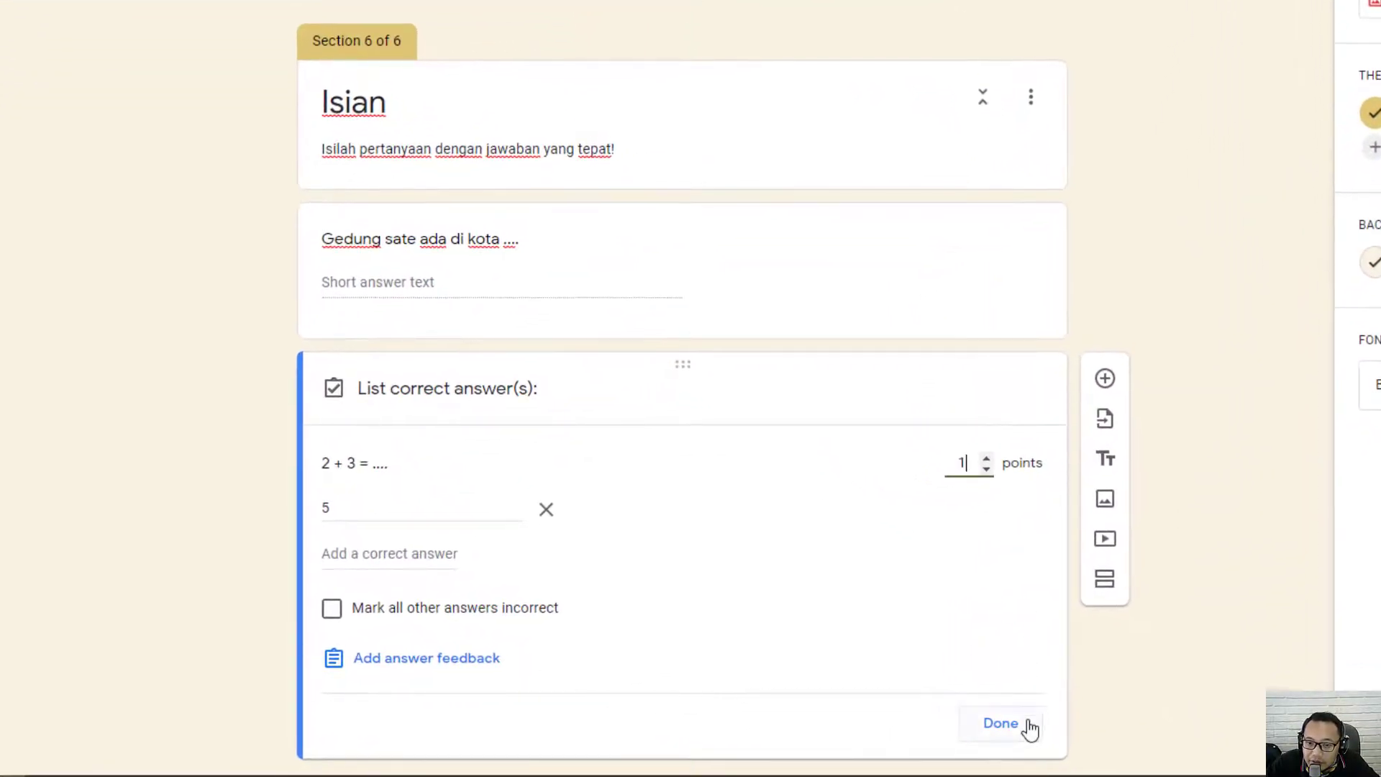
pyautogui.click(1027, 727)
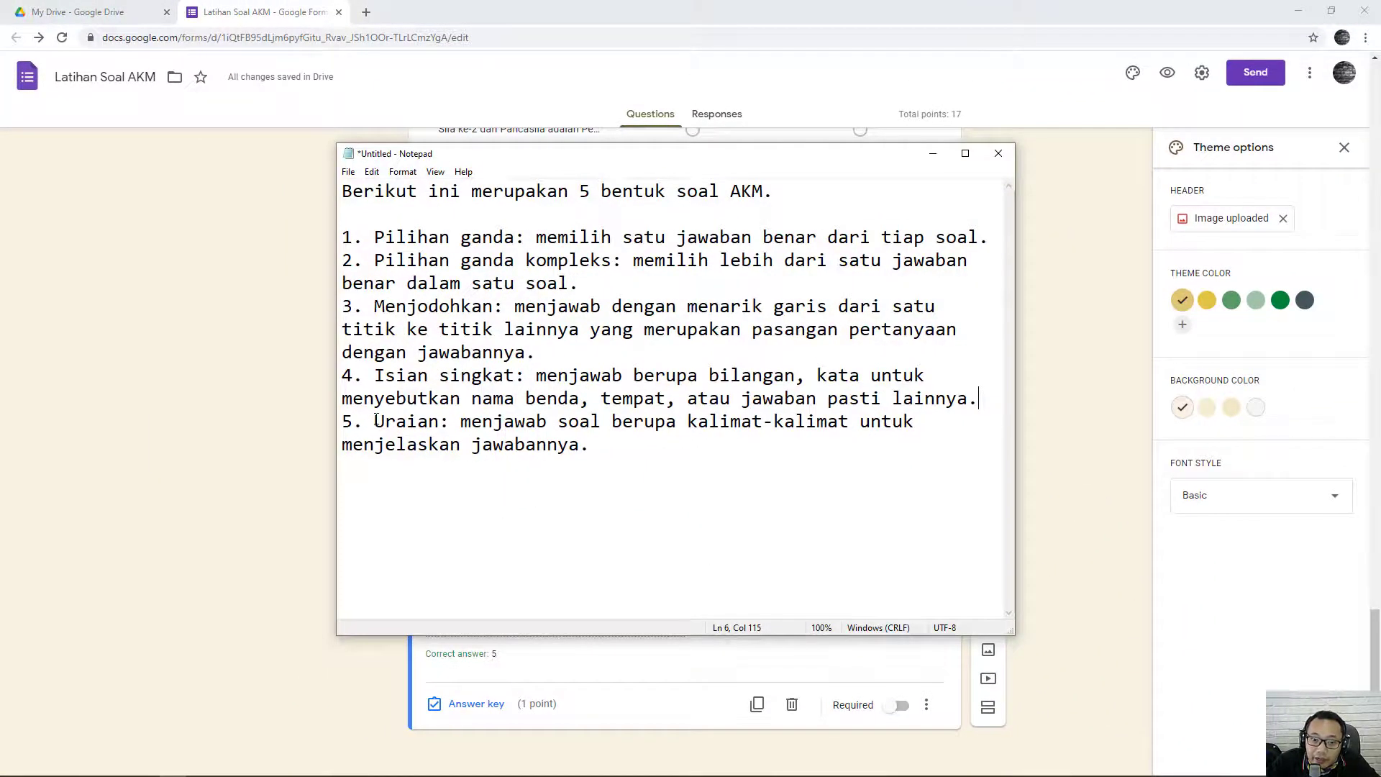
# Step: Check the fifth AKM question type in the Notepad list, then add a new section titled "Uraian" after the Isian section
pyautogui.moveTo(375, 421); pyautogui.dragTo(736, 439)
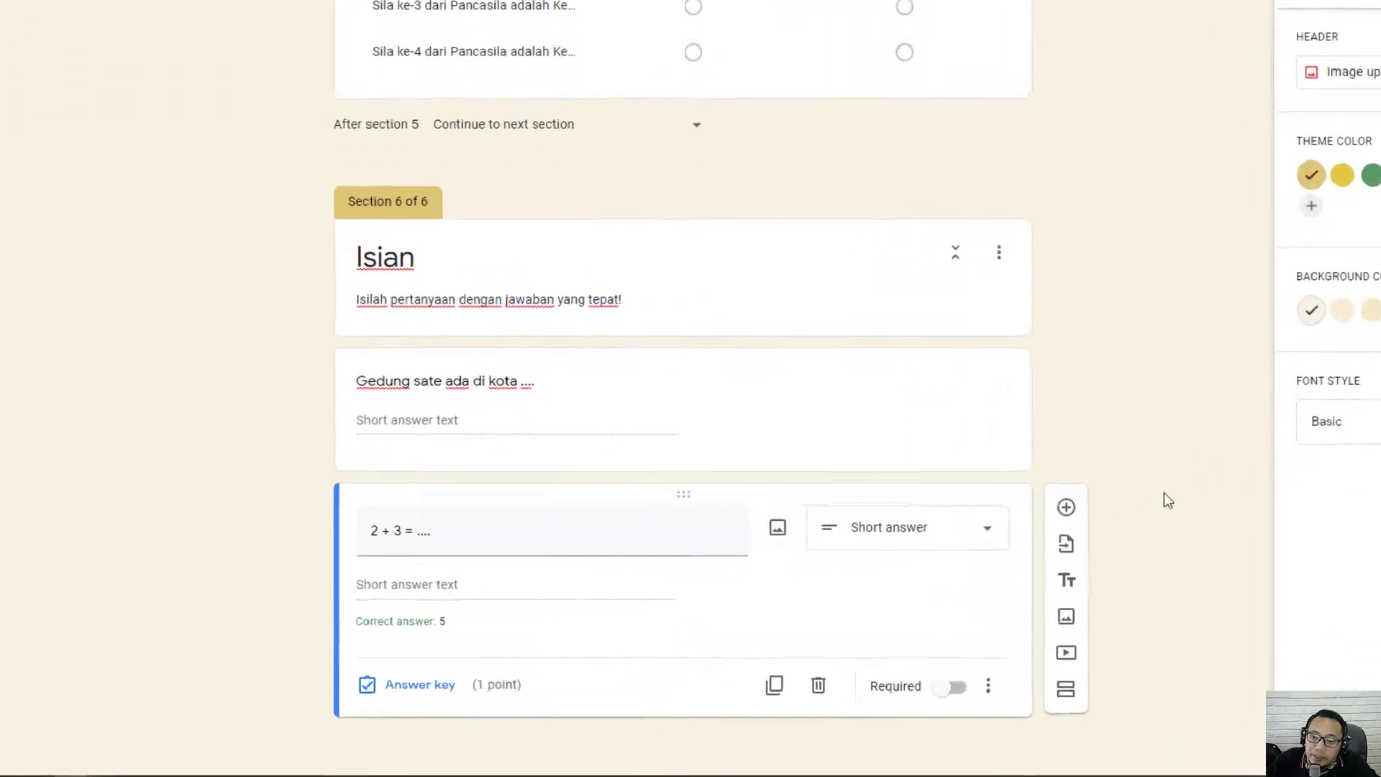
pyautogui.click(1127, 690)
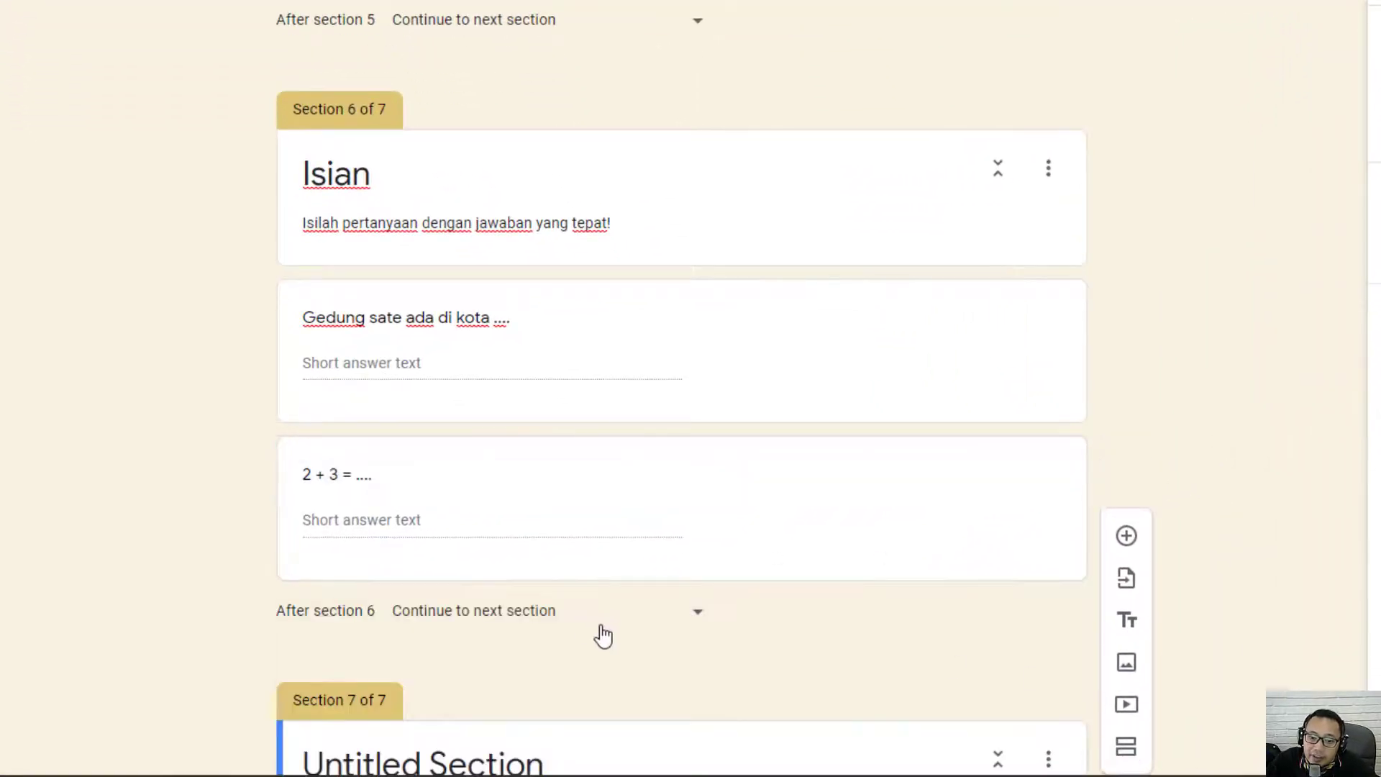
pyautogui.write('URA')
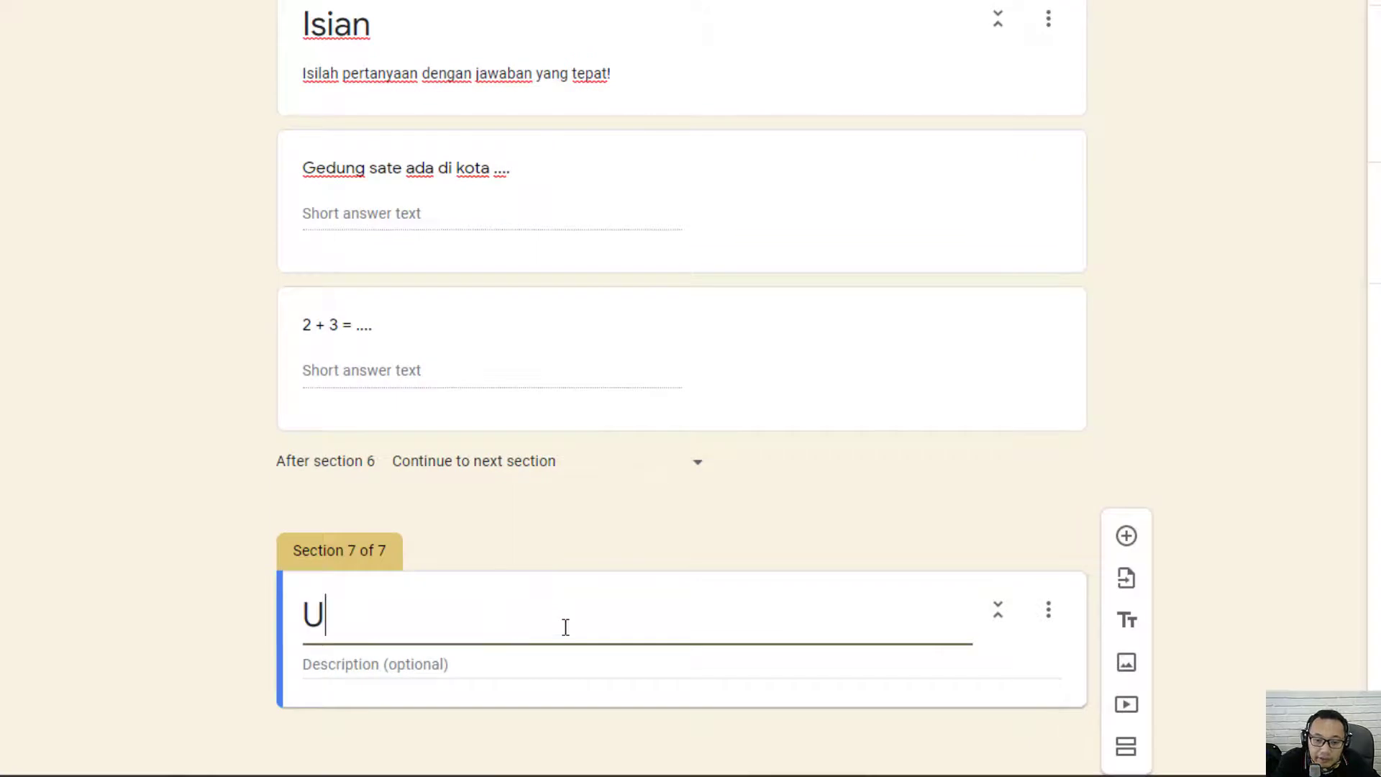
pyautogui.press('BackSpace')
pyautogui.press('BackSpace')
pyautogui.write('raian')
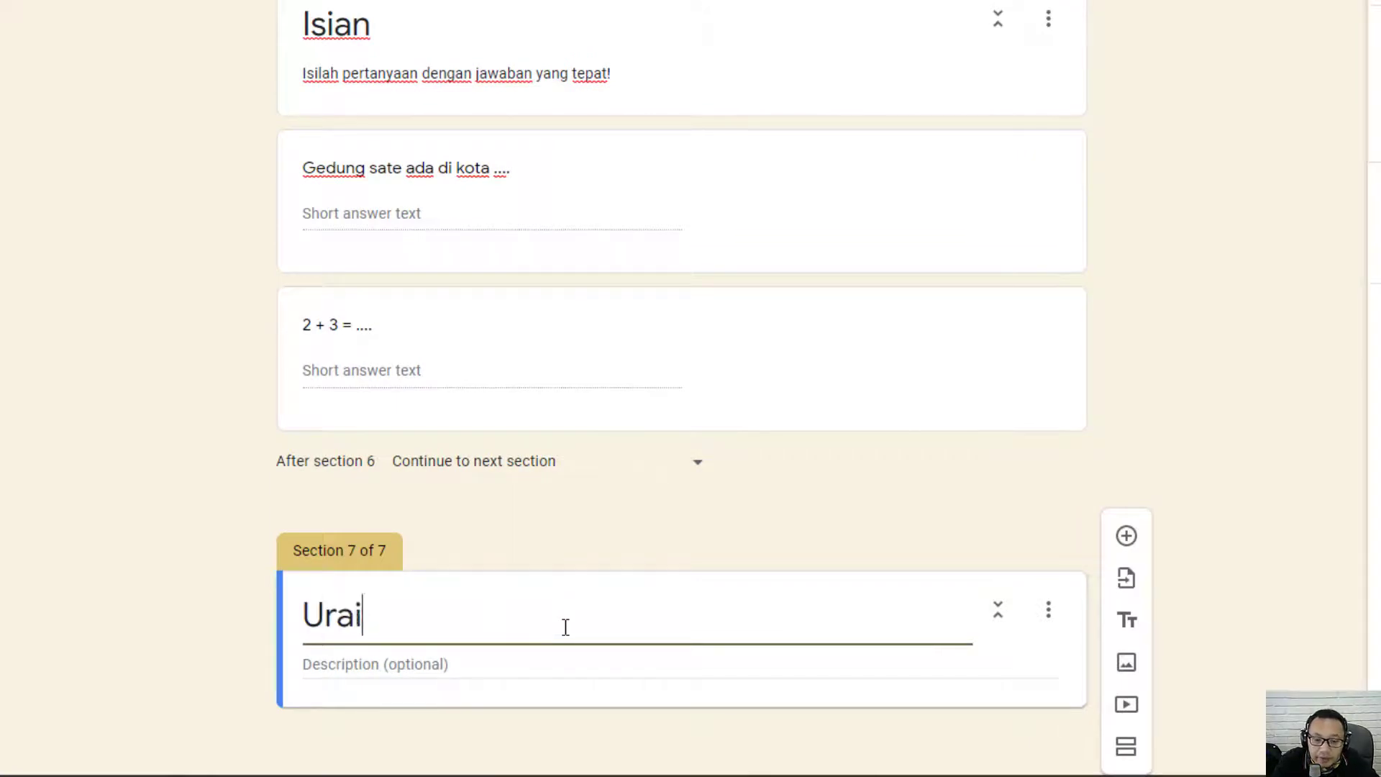
# Step: Enter "Jawablah dengan lengkap!" as the Uraian section's description
pyautogui.click(498, 666)
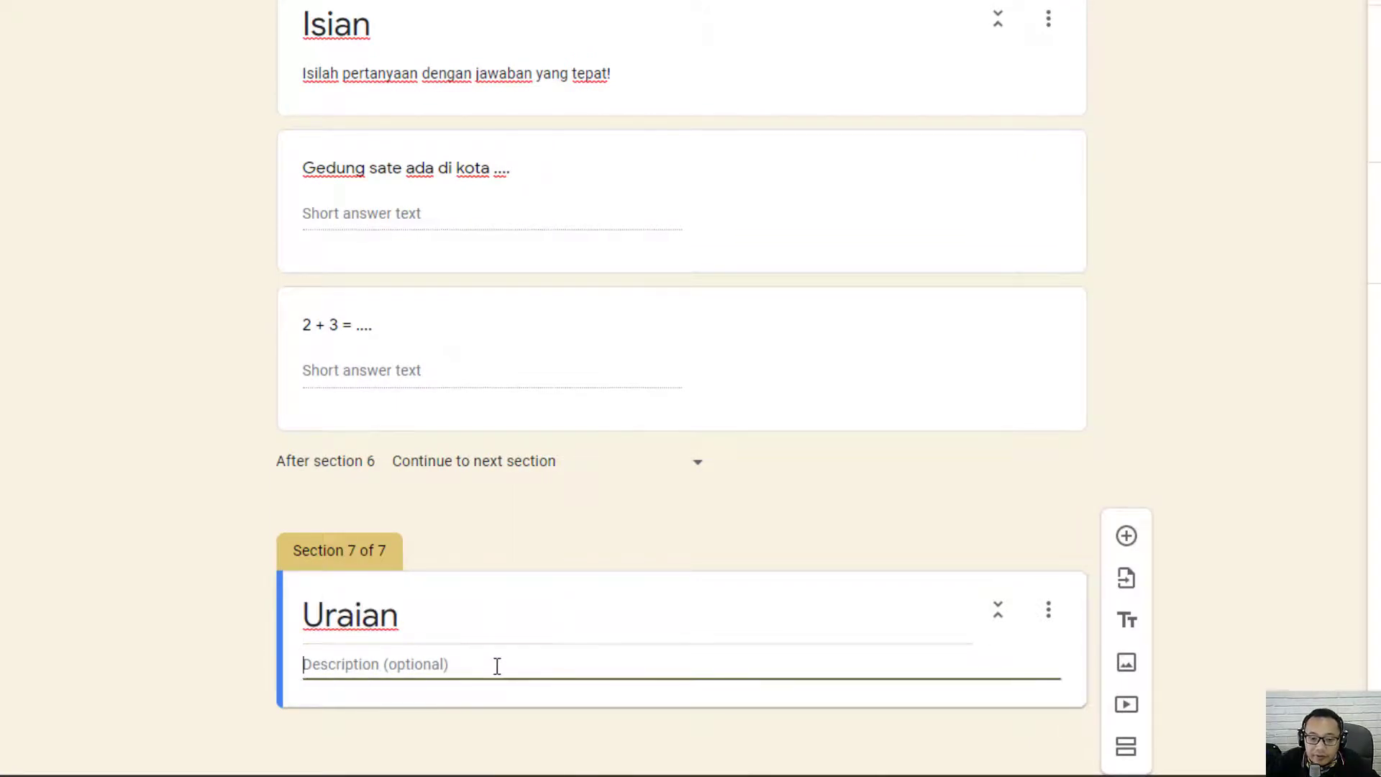
pyautogui.write('Jawaba')
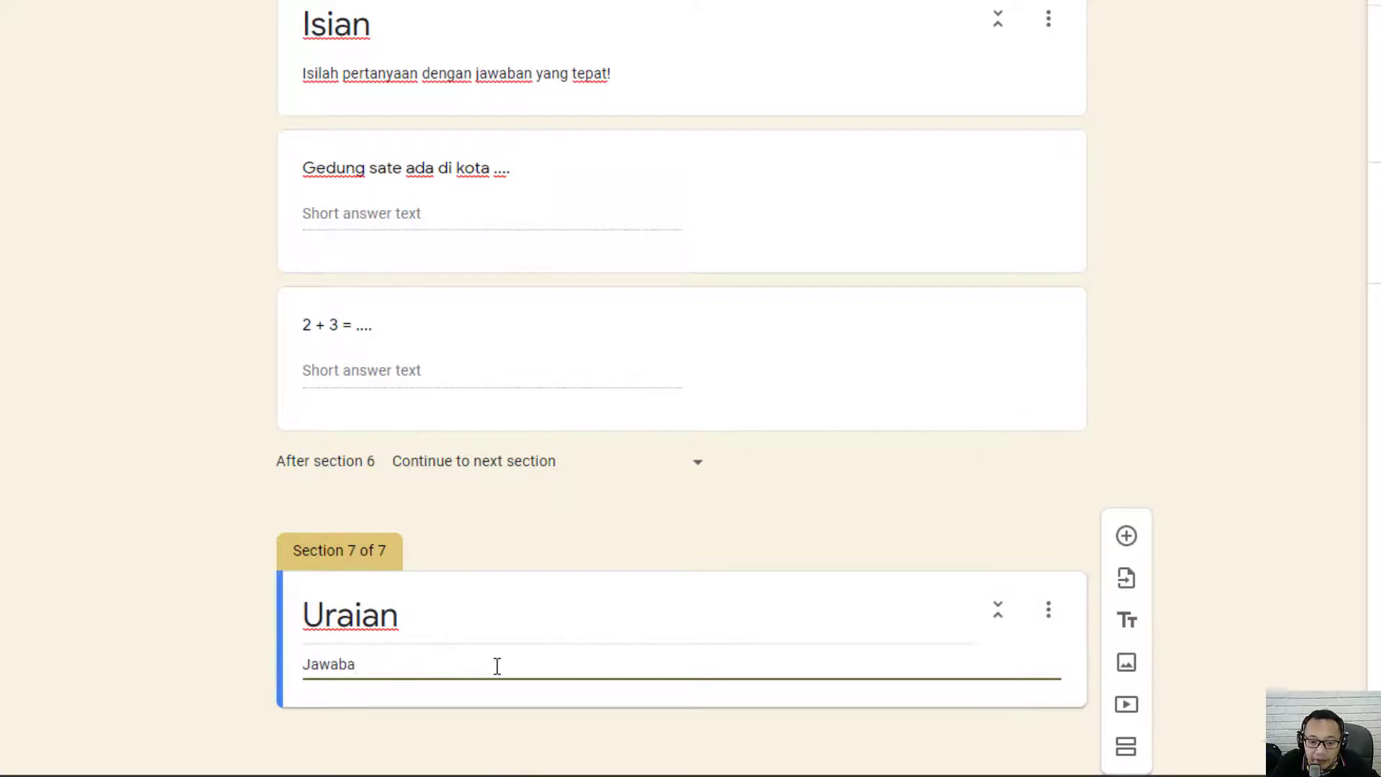
pyautogui.press('BackSpace')
pyautogui.write('lah denga')
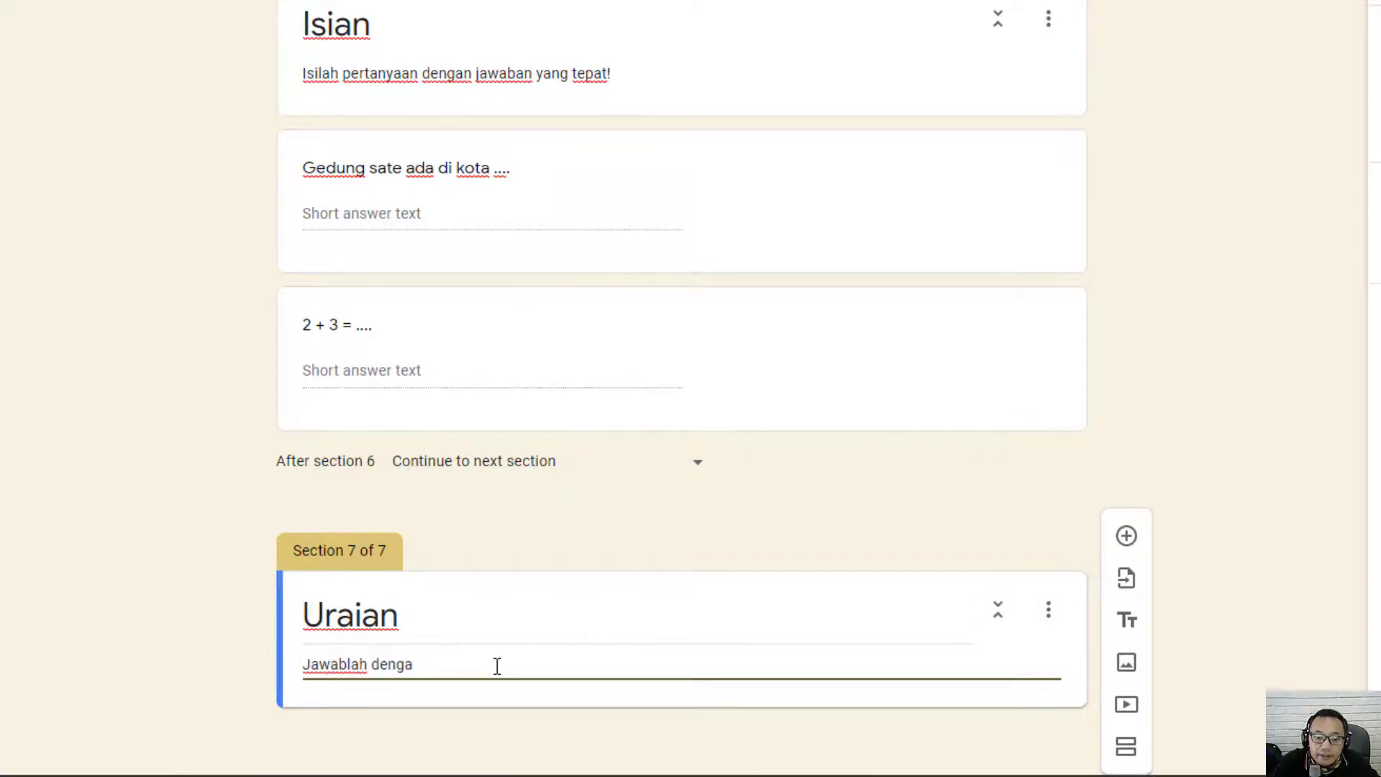
pyautogui.write('n lengkap')
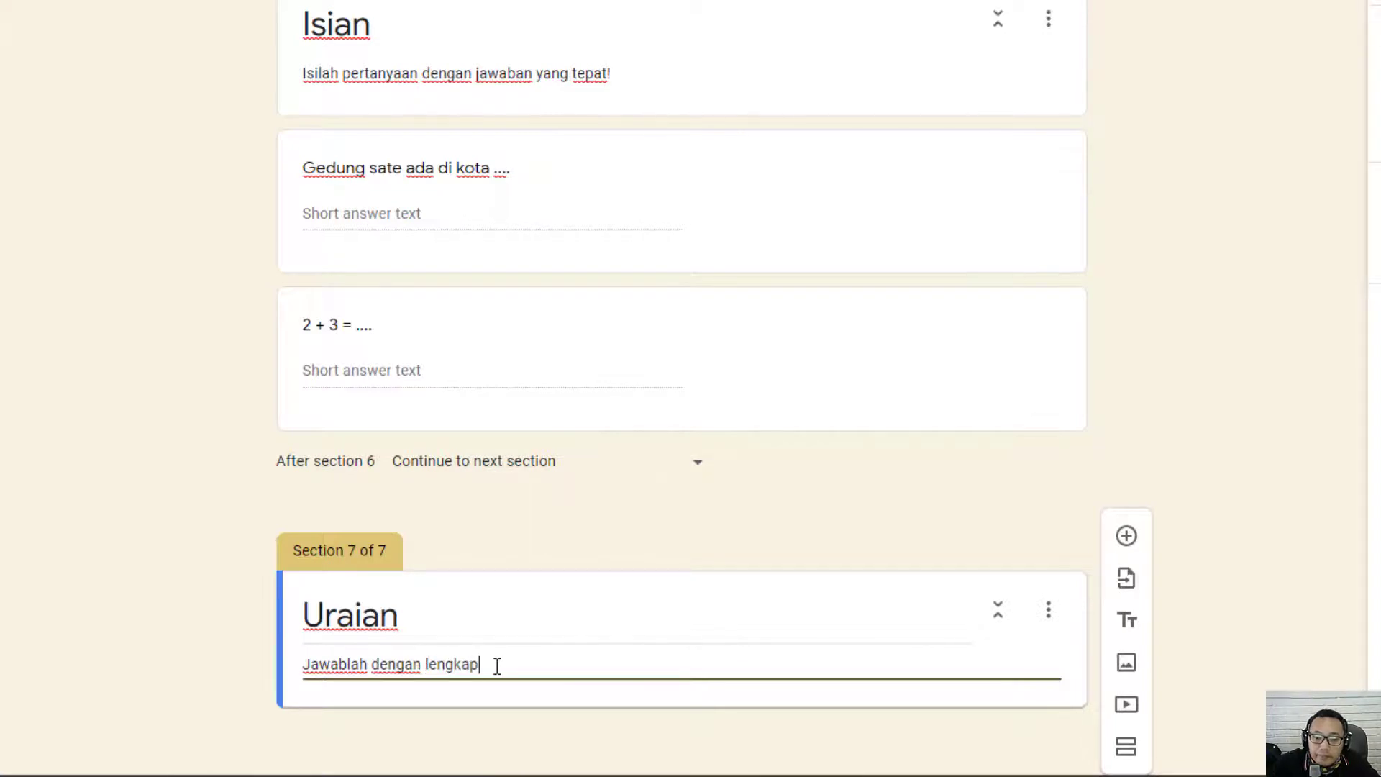
pyautogui.write('!')
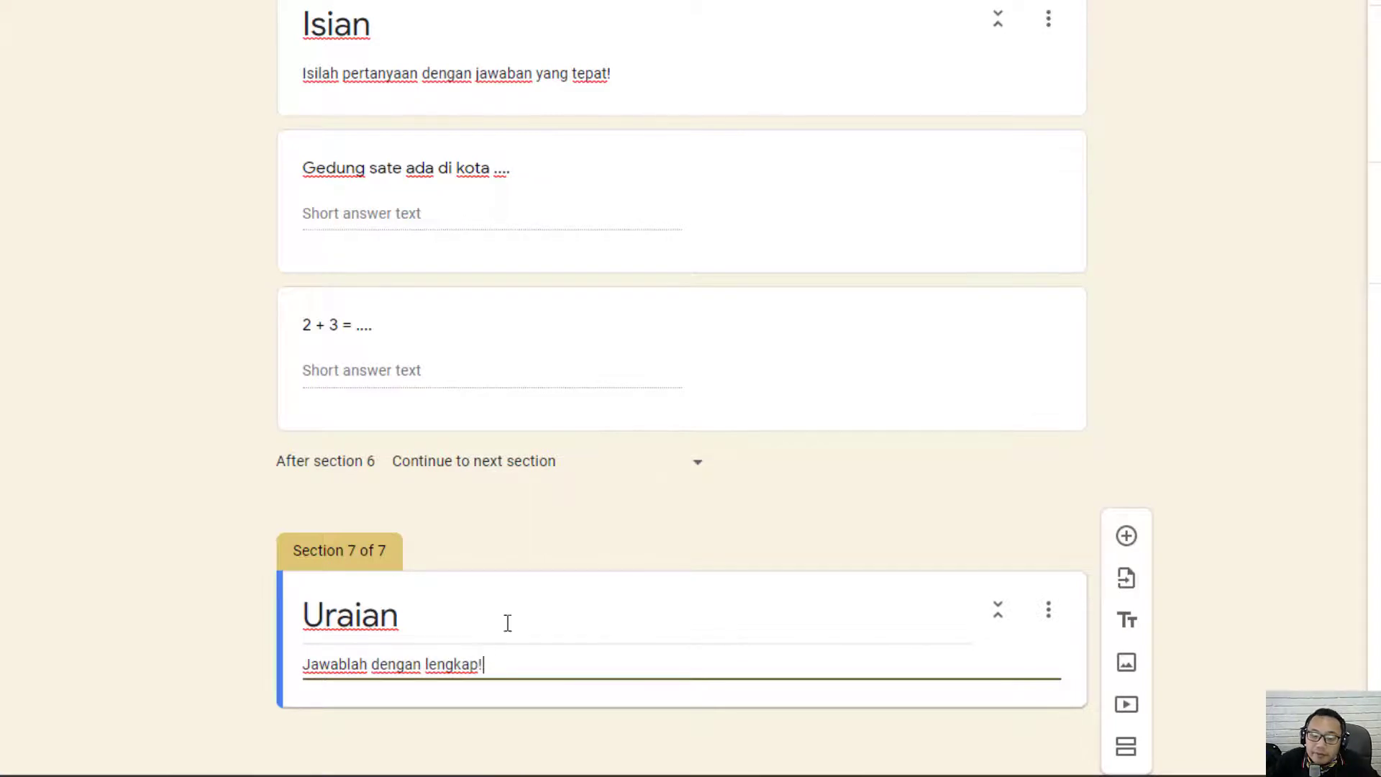
# Step: Add the question "Ini adalah pertanyaan uraian 1" to the Uraian section and set its type to Paragraph
pyautogui.click(1112, 548)
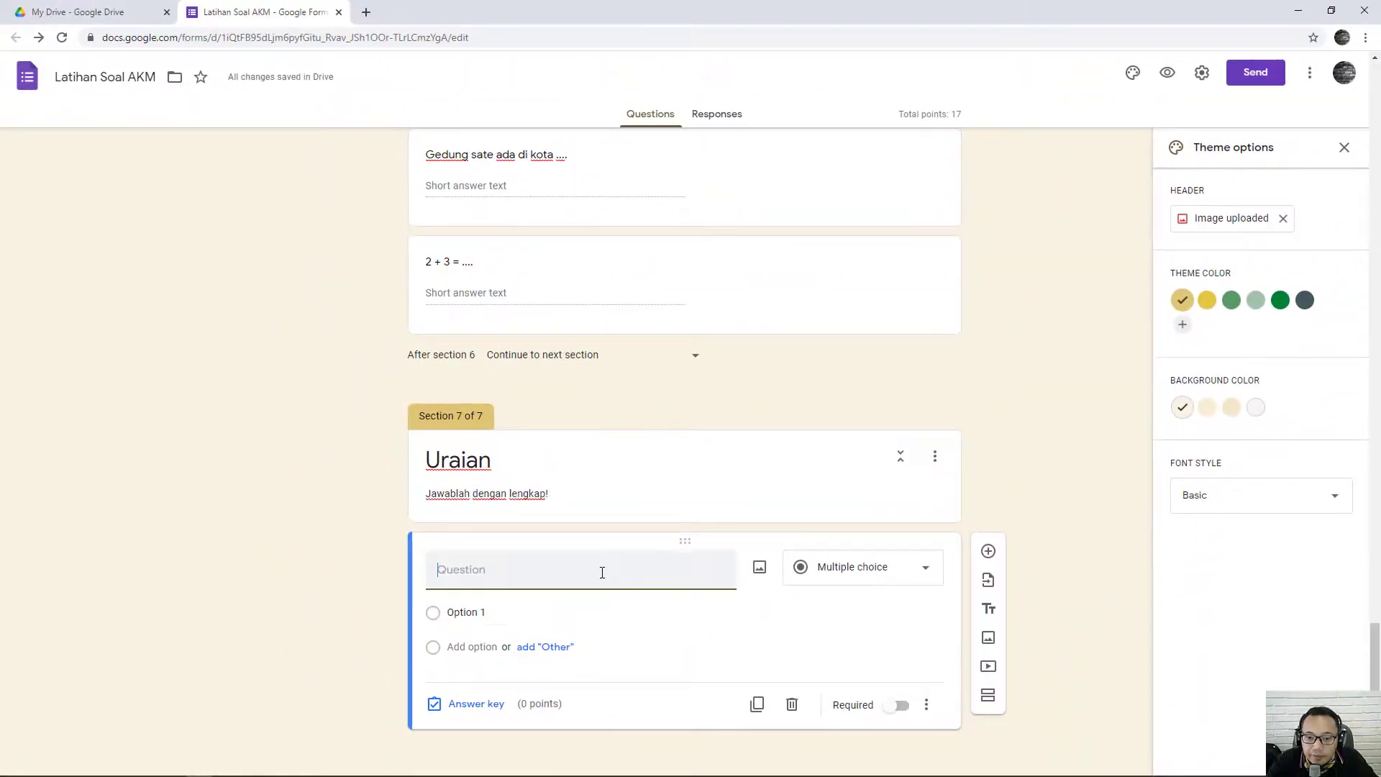
pyautogui.write('I')
pyautogui.write('ni adalah')
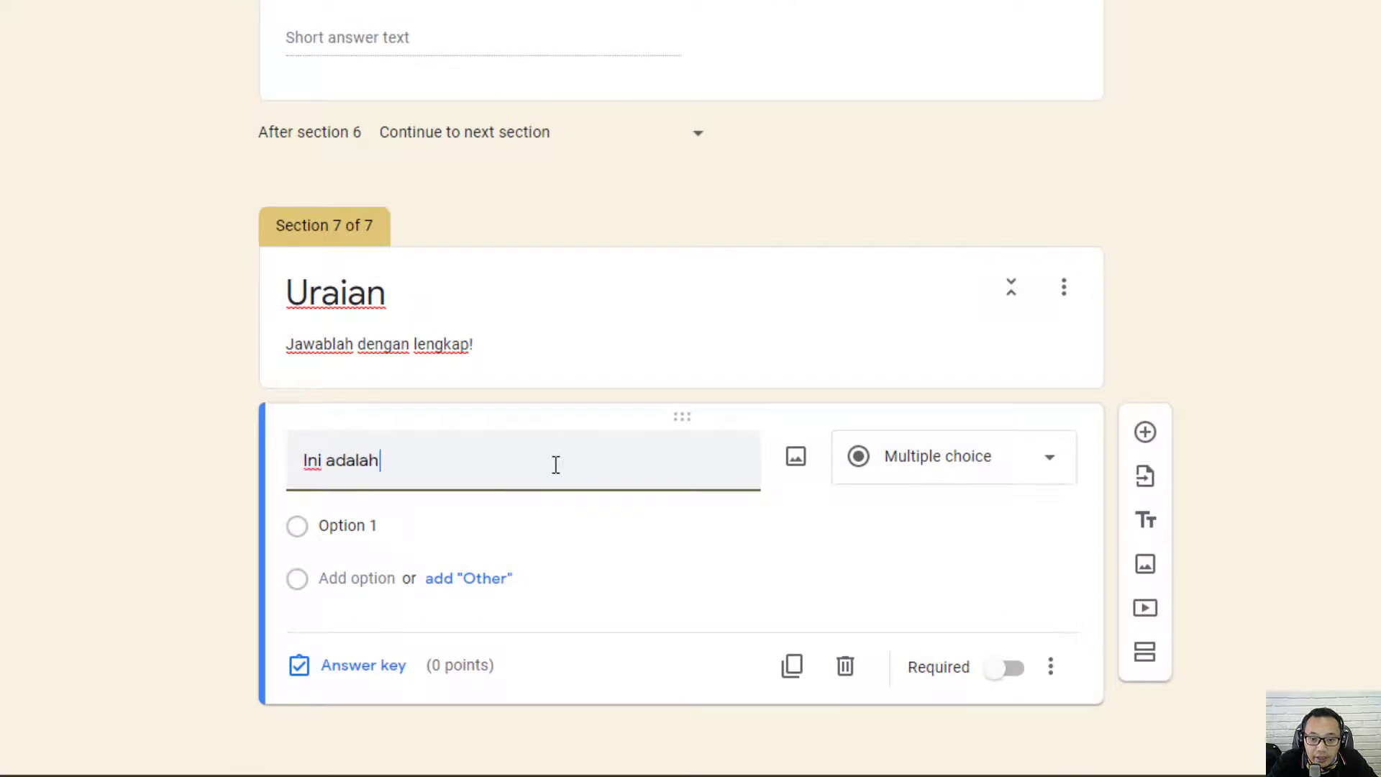
pyautogui.write(' pertanyaan ')
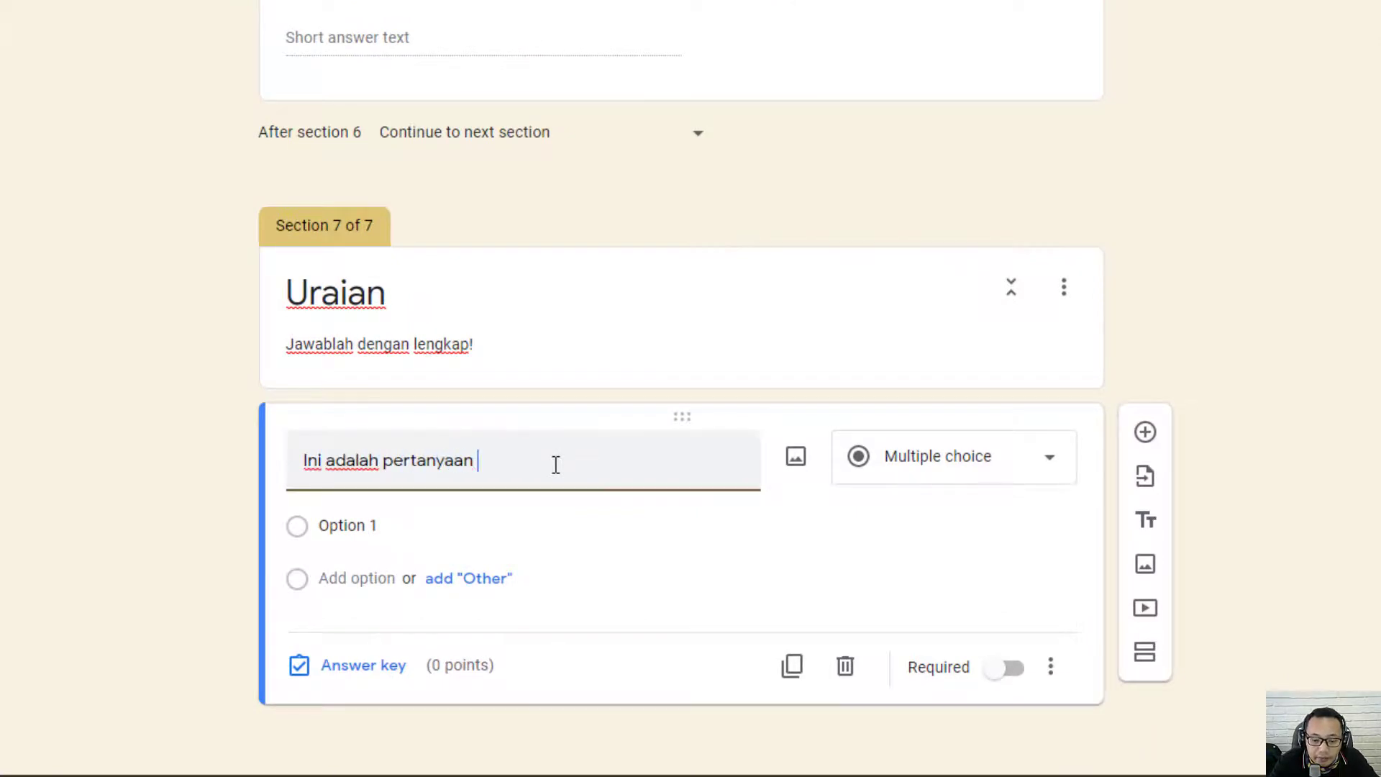
pyautogui.write('uraian ')
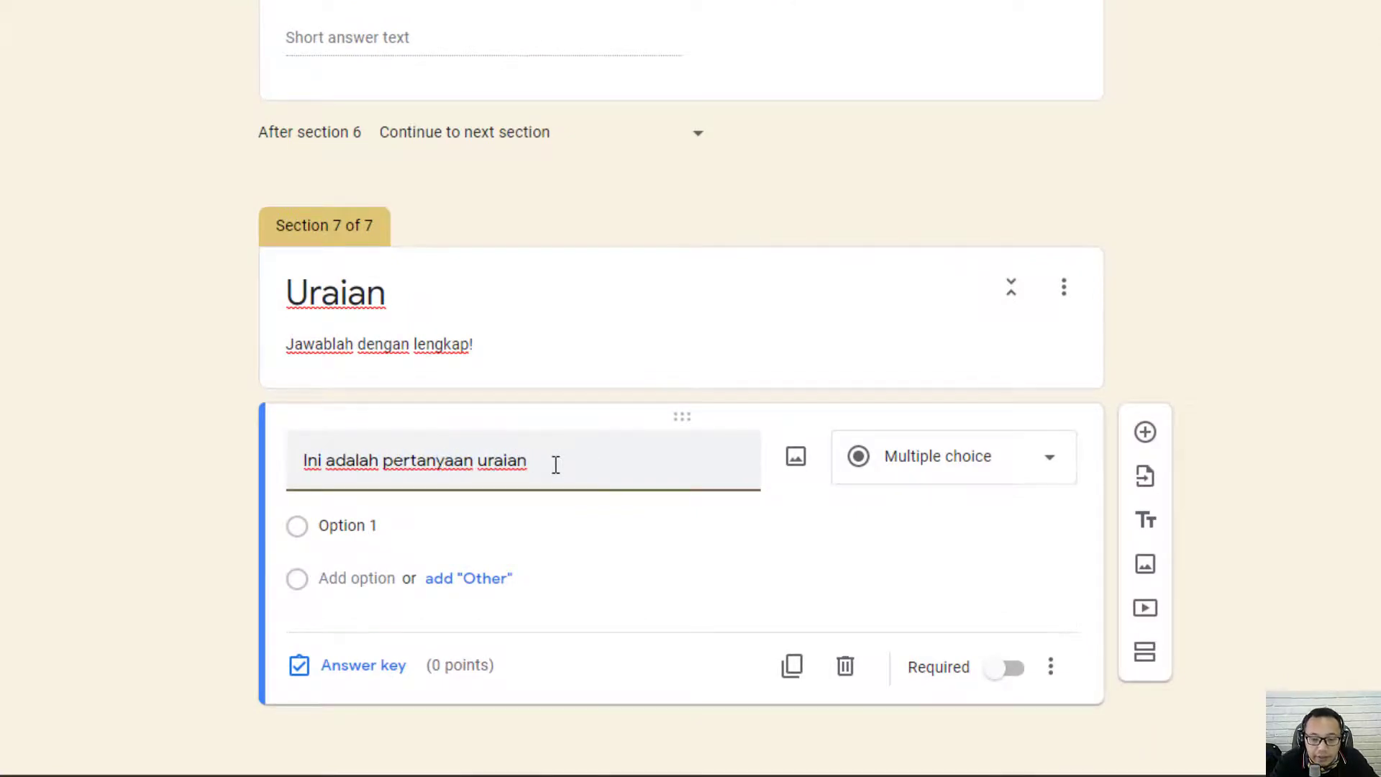
pyautogui.write('1')
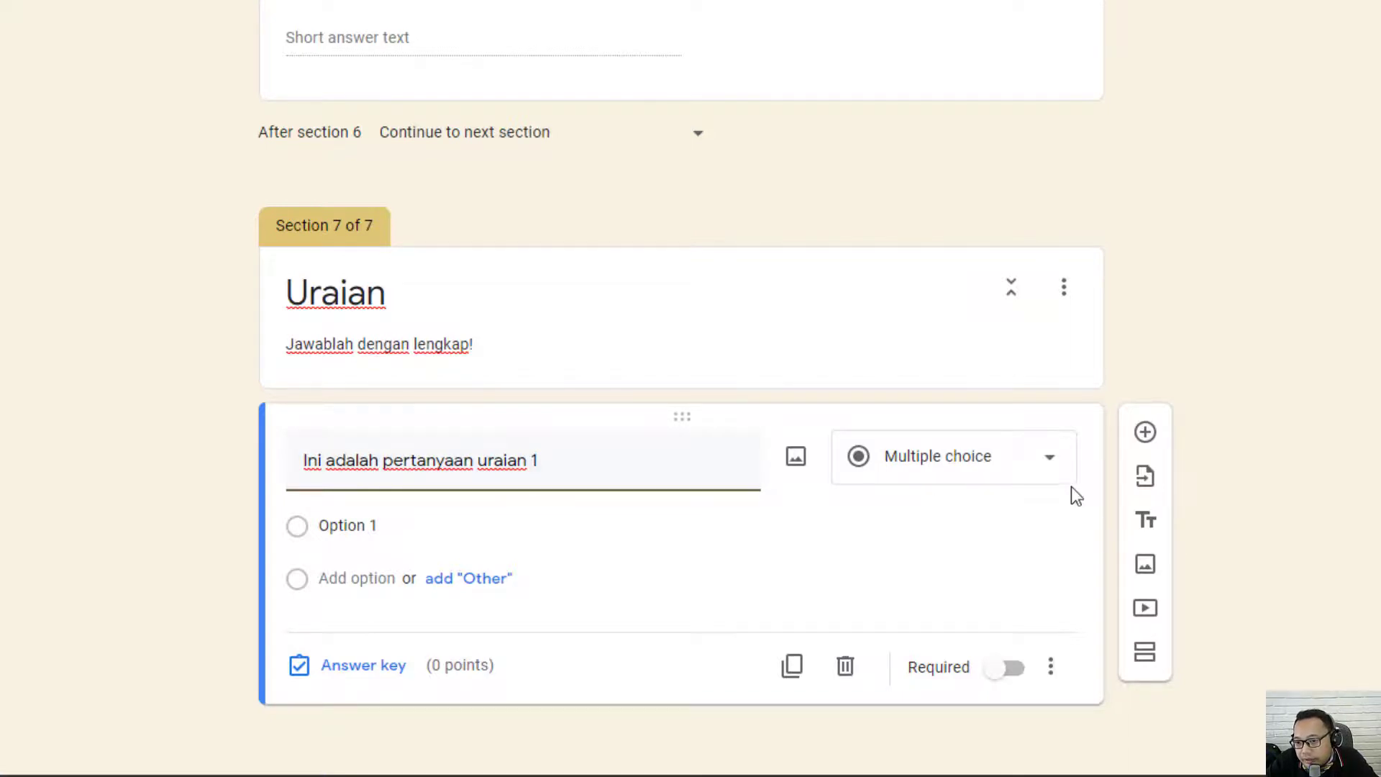
pyautogui.click(1043, 462)
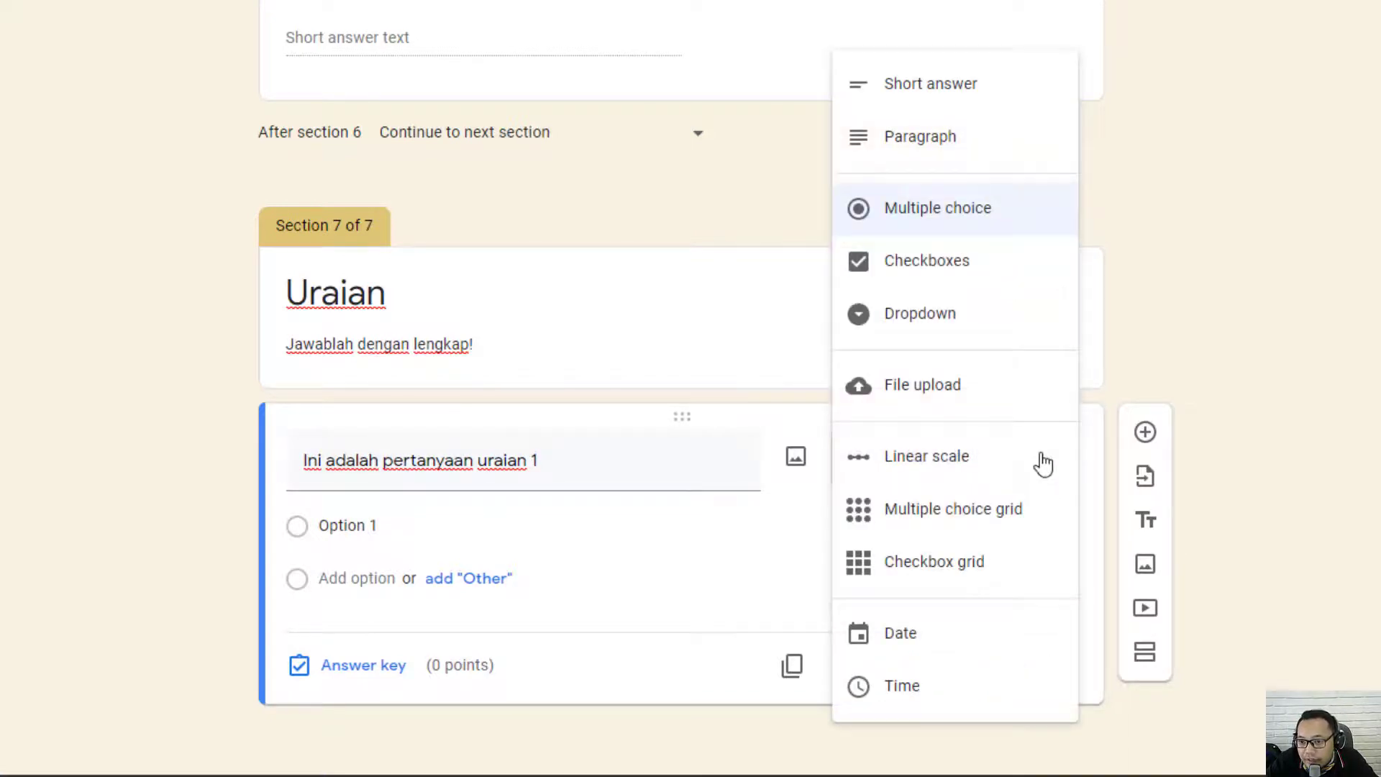
pyautogui.click(958, 153)
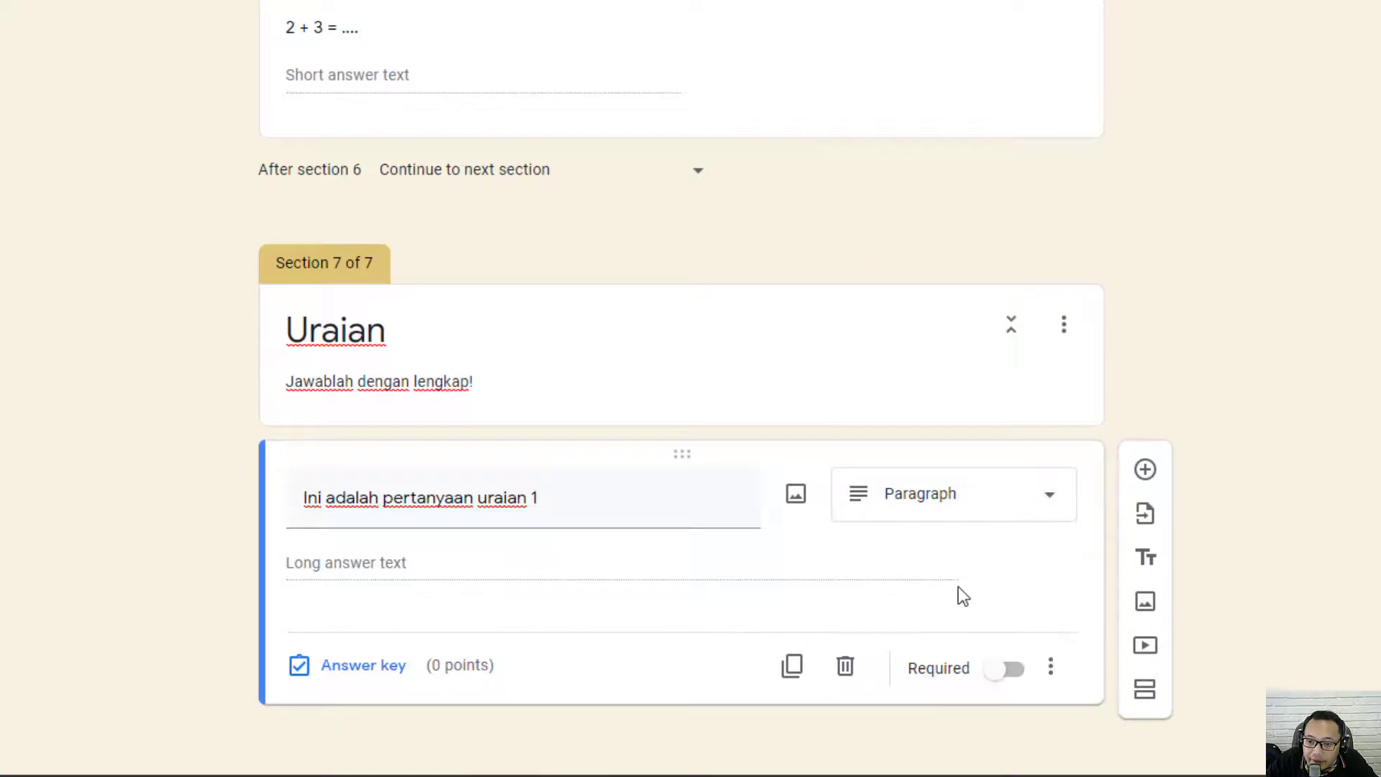
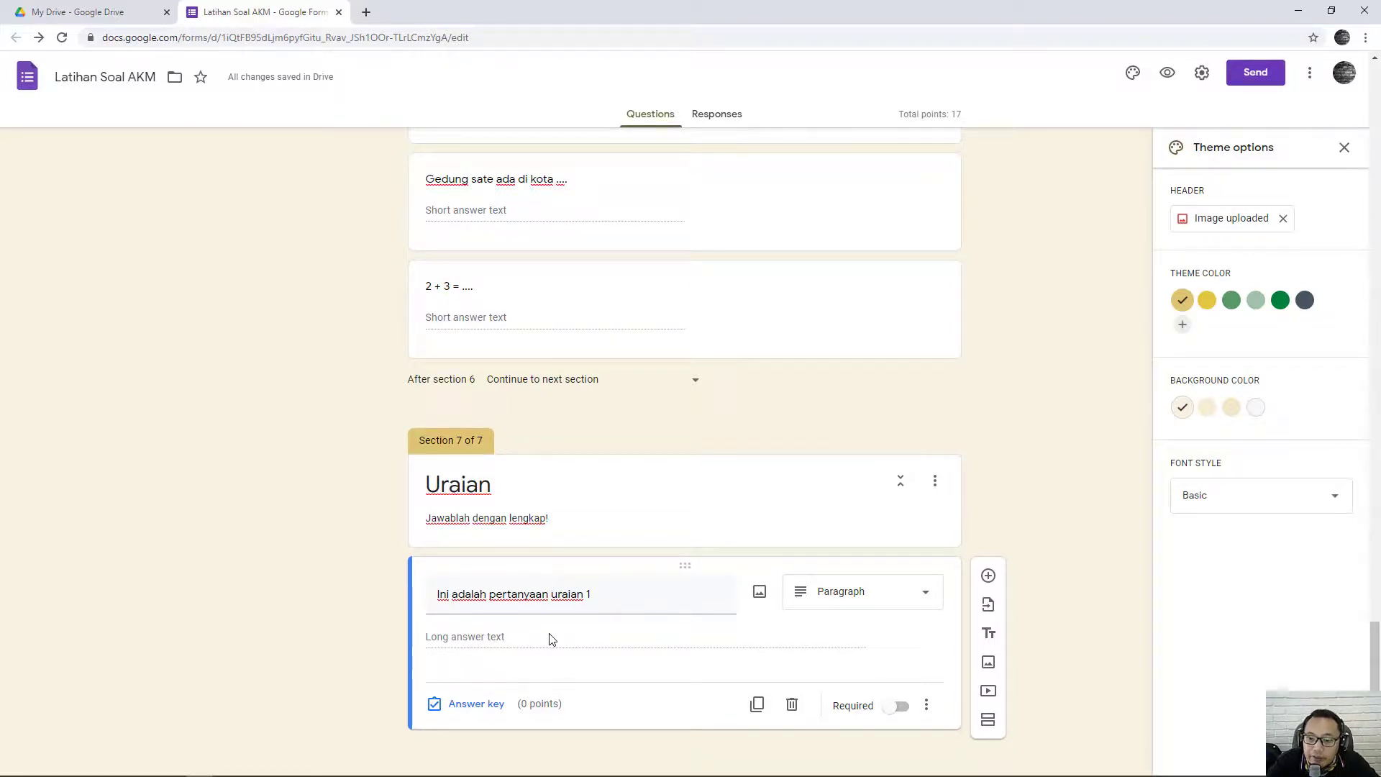
# Step: Add a closing section titled "Good Job!" after the Uraian section
pyautogui.click(988, 719)
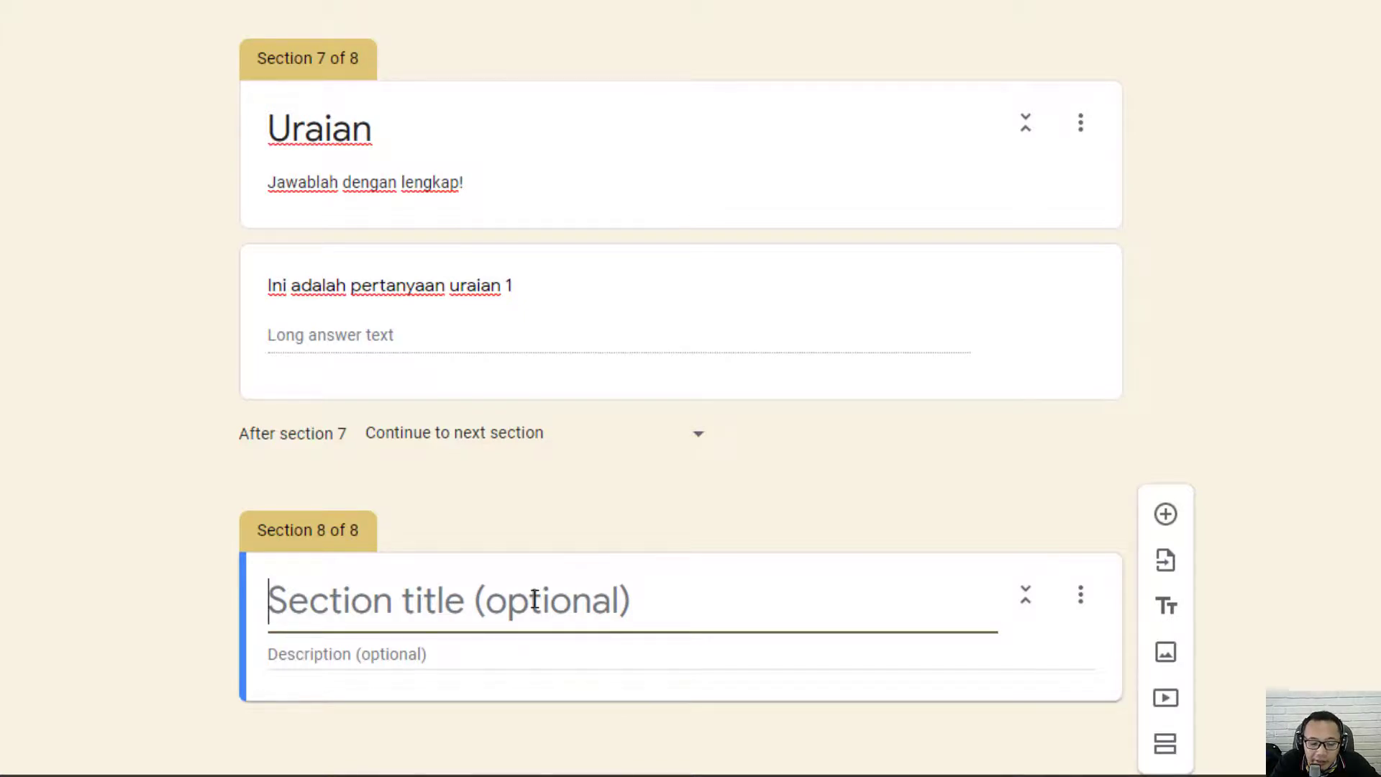
pyautogui.write('Good J')
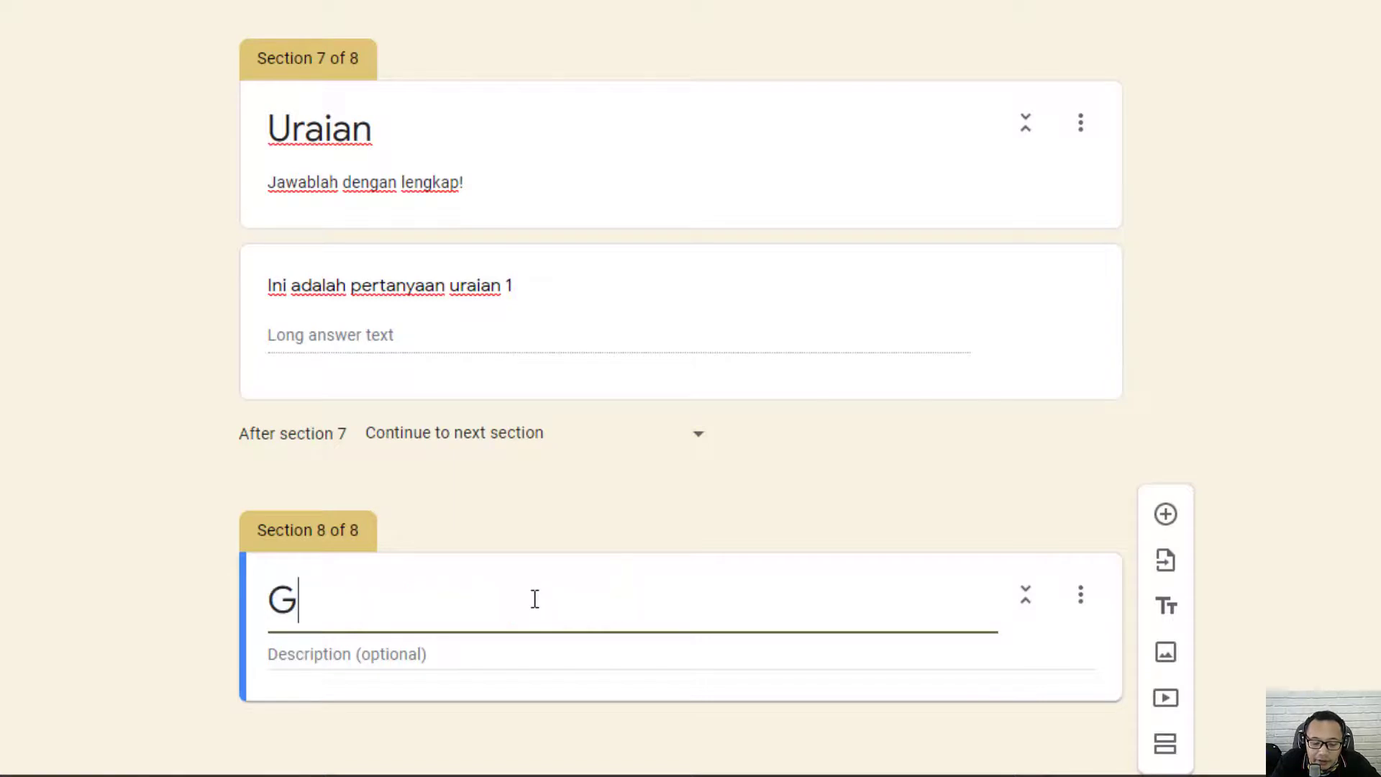
pyautogui.write('ob!')
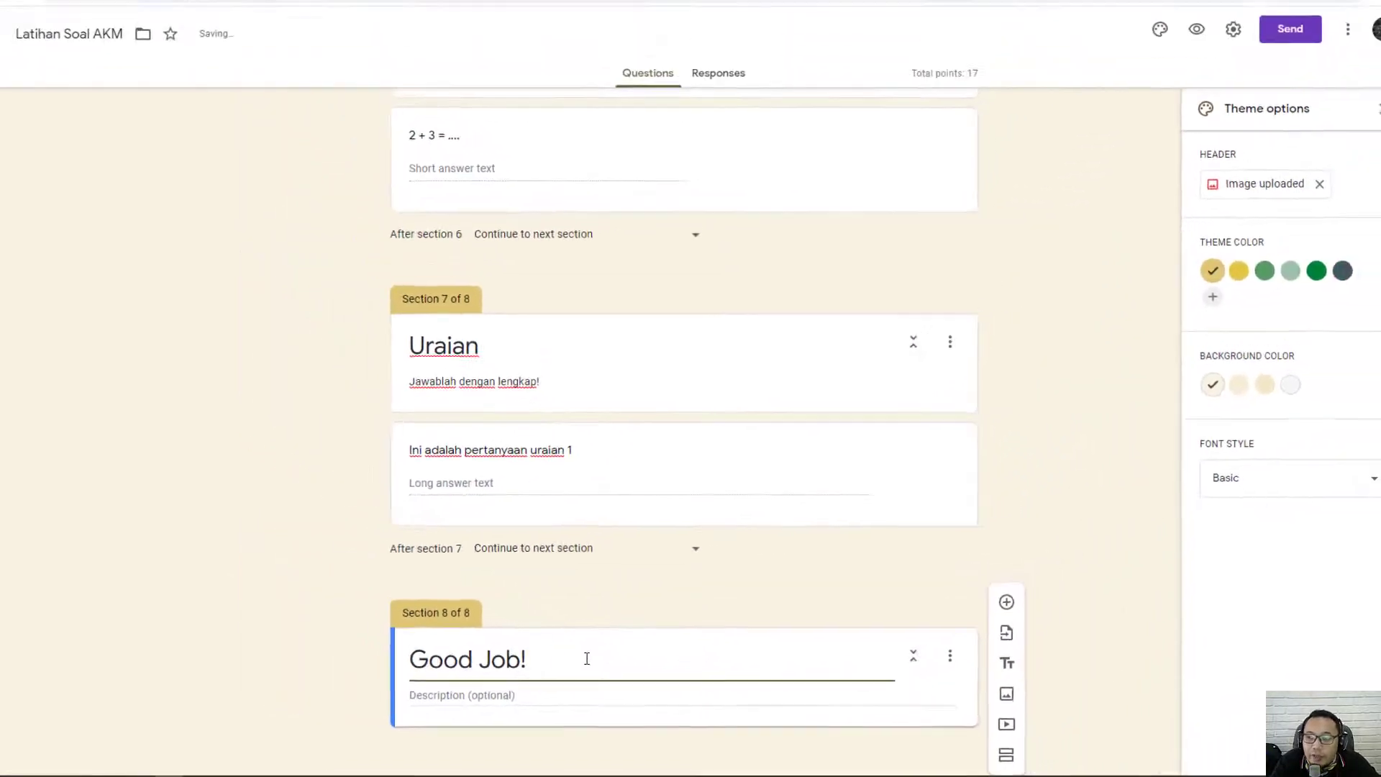
# Step: Review the whole form from the banner and identity section through each question-type section
pyautogui.scroll(10, 939, 436)
pyautogui.scroll(15, 875, 530)
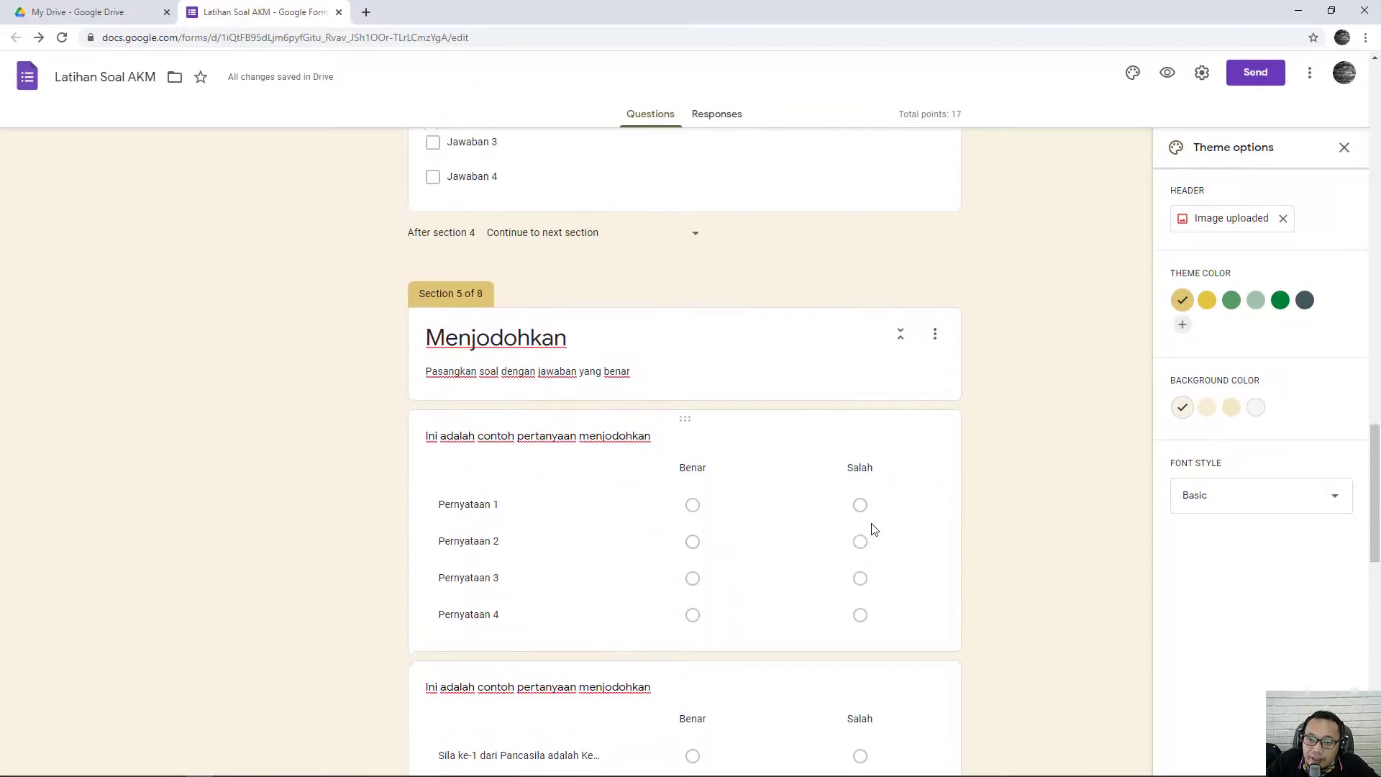
pyautogui.scroll(10, 874, 529)
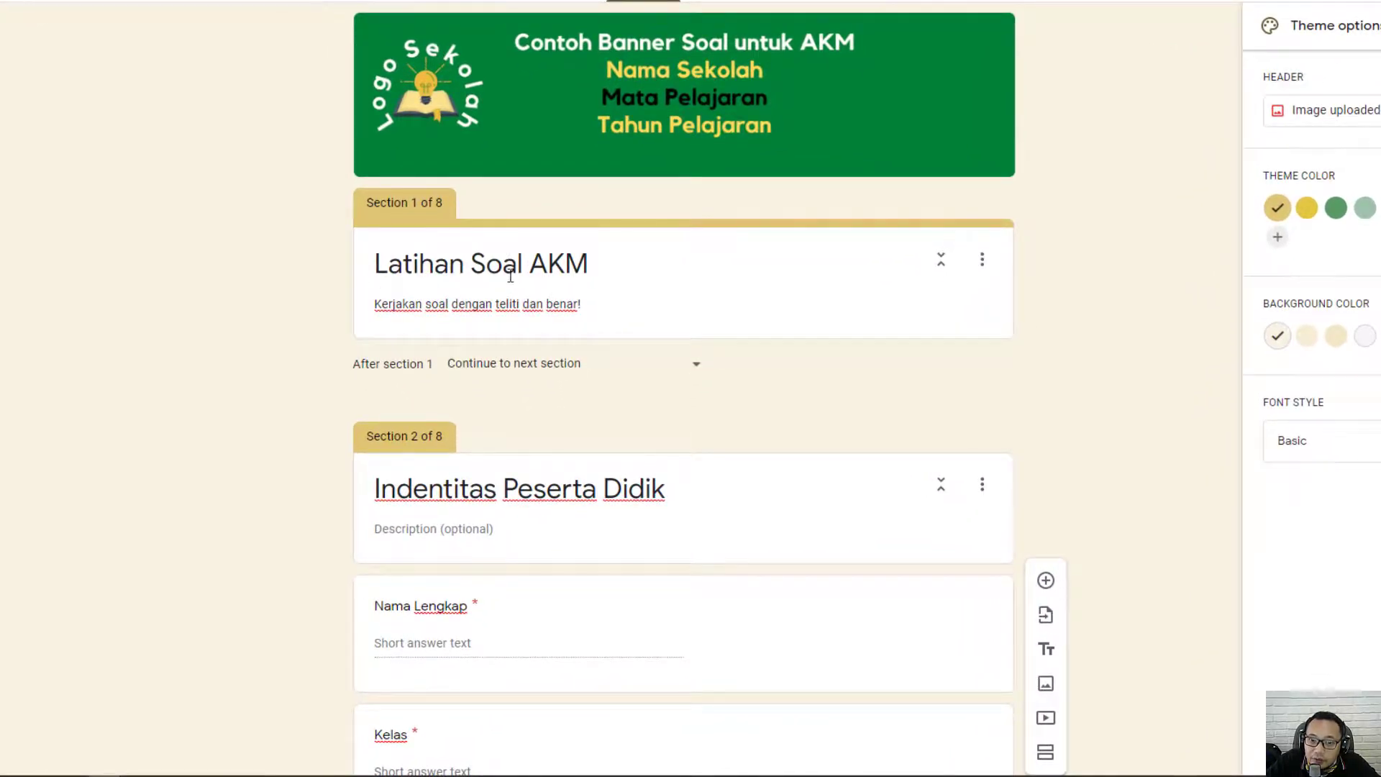
pyautogui.scroll(-5, 527, 305)
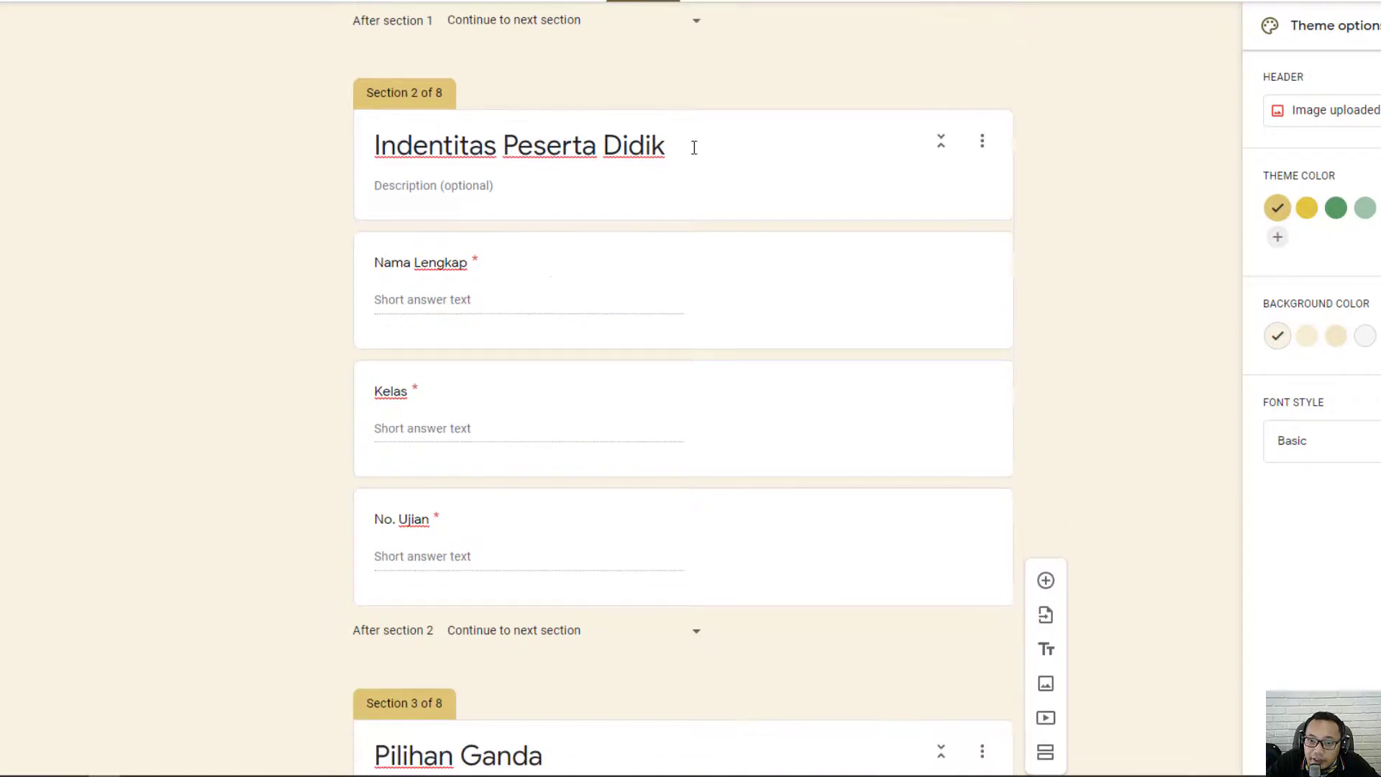
pyautogui.scroll(-9, 706, 237)
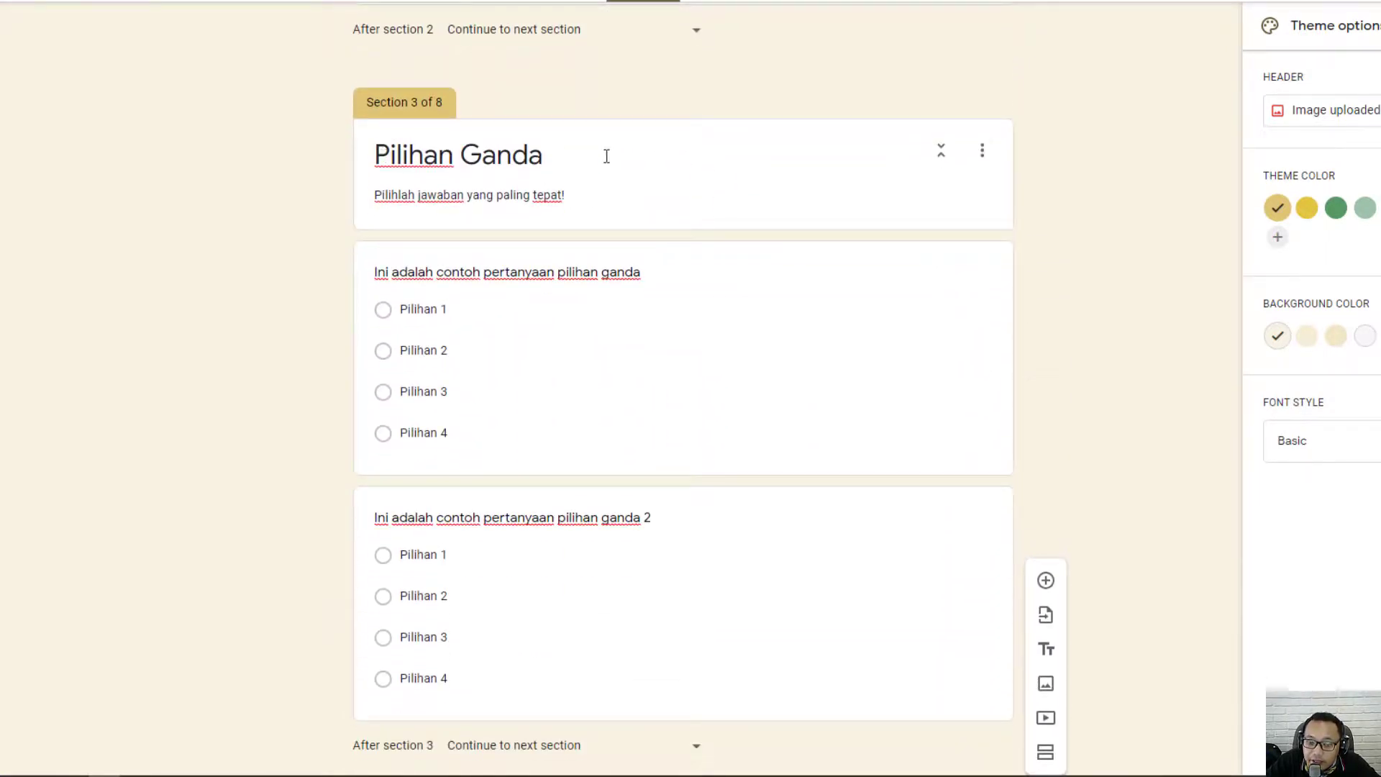
pyautogui.scroll(-10, 608, 162)
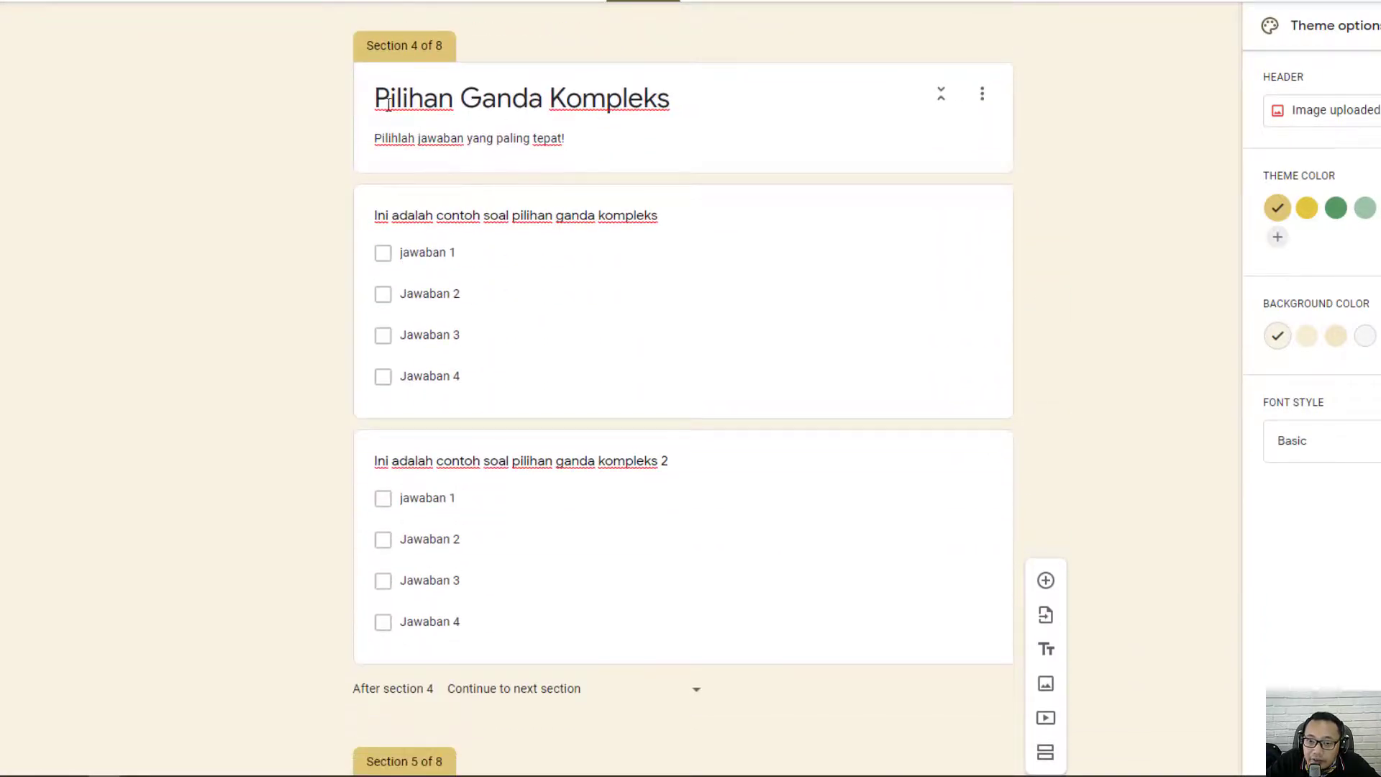
pyautogui.scroll(-9, 641, 245)
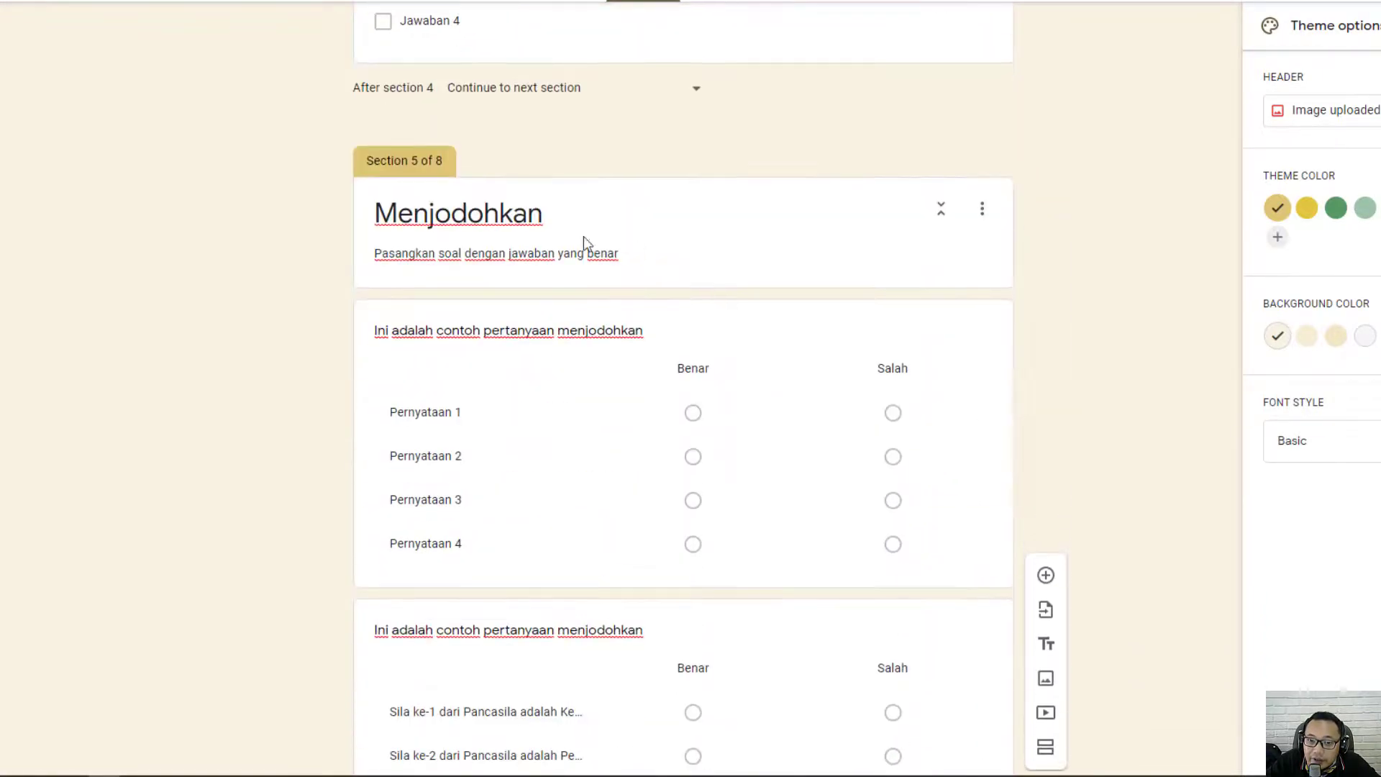
pyautogui.scroll(-15, 601, 223)
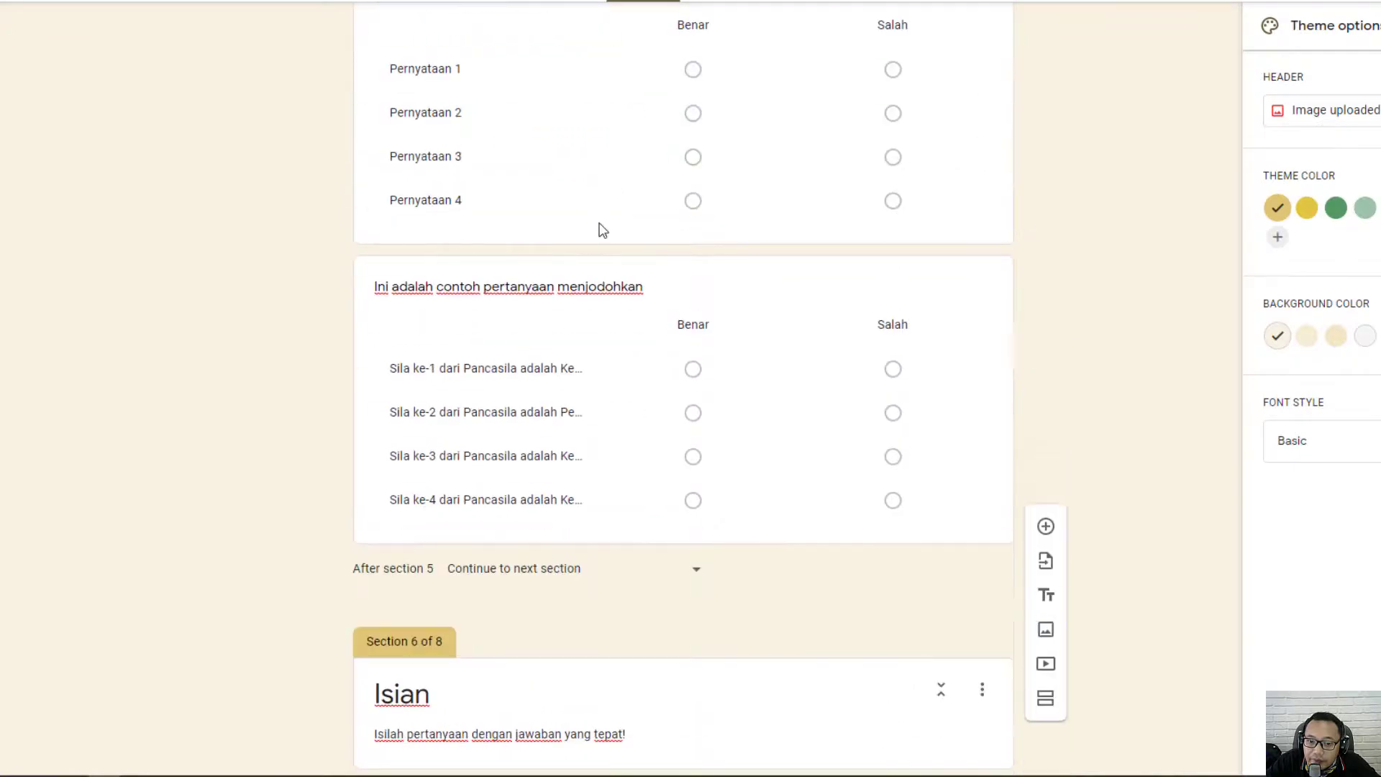
pyautogui.scroll(-3, 561, 243)
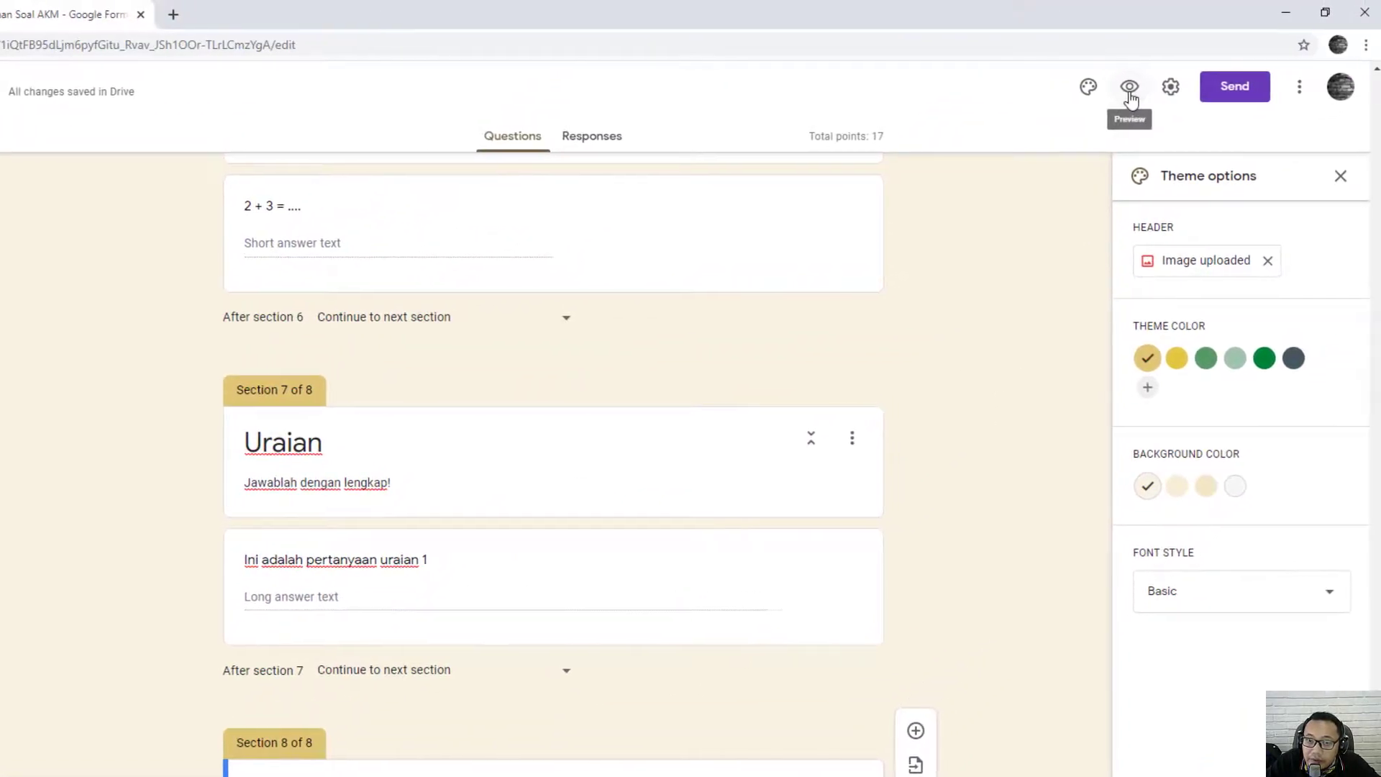
# Step: Preview the form and advance from its opening page to the student identity page
pyautogui.click(1130, 88)
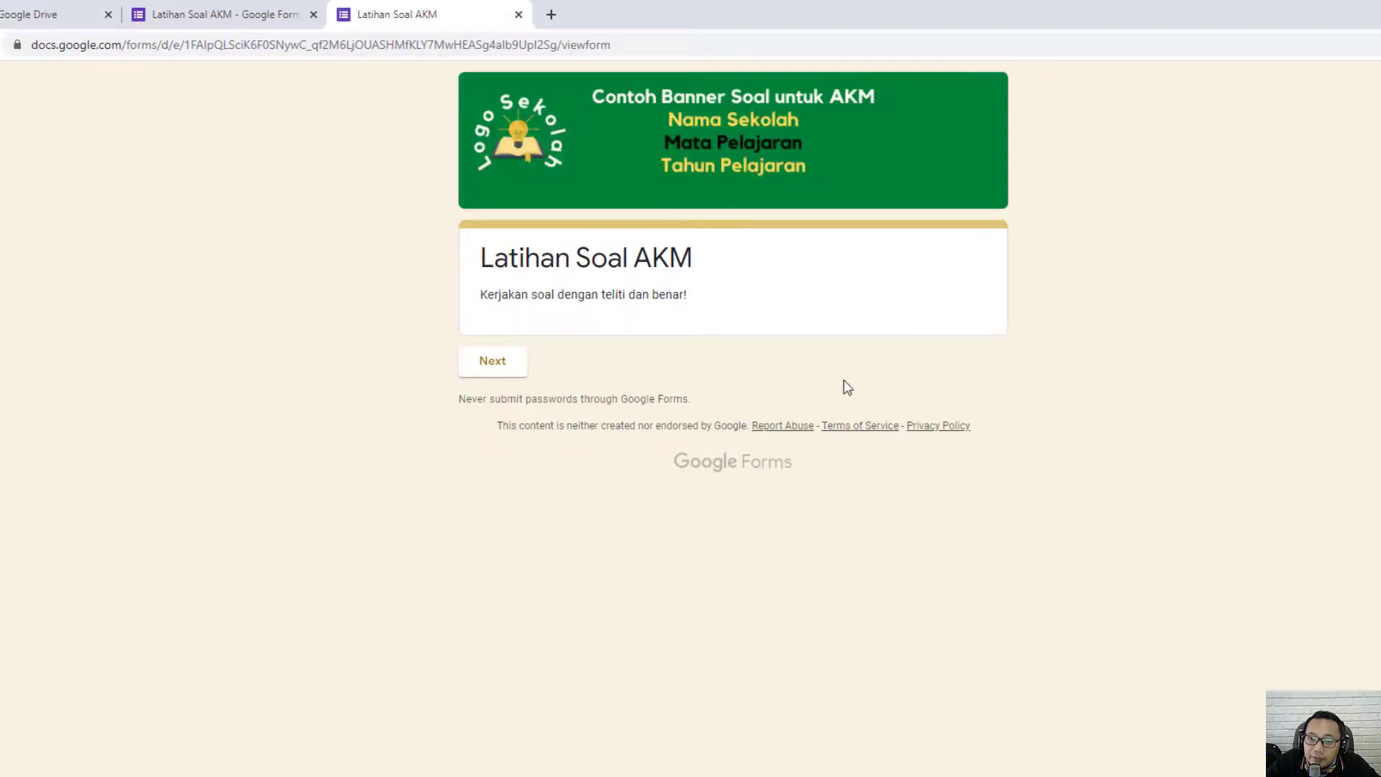
pyautogui.click(510, 374)
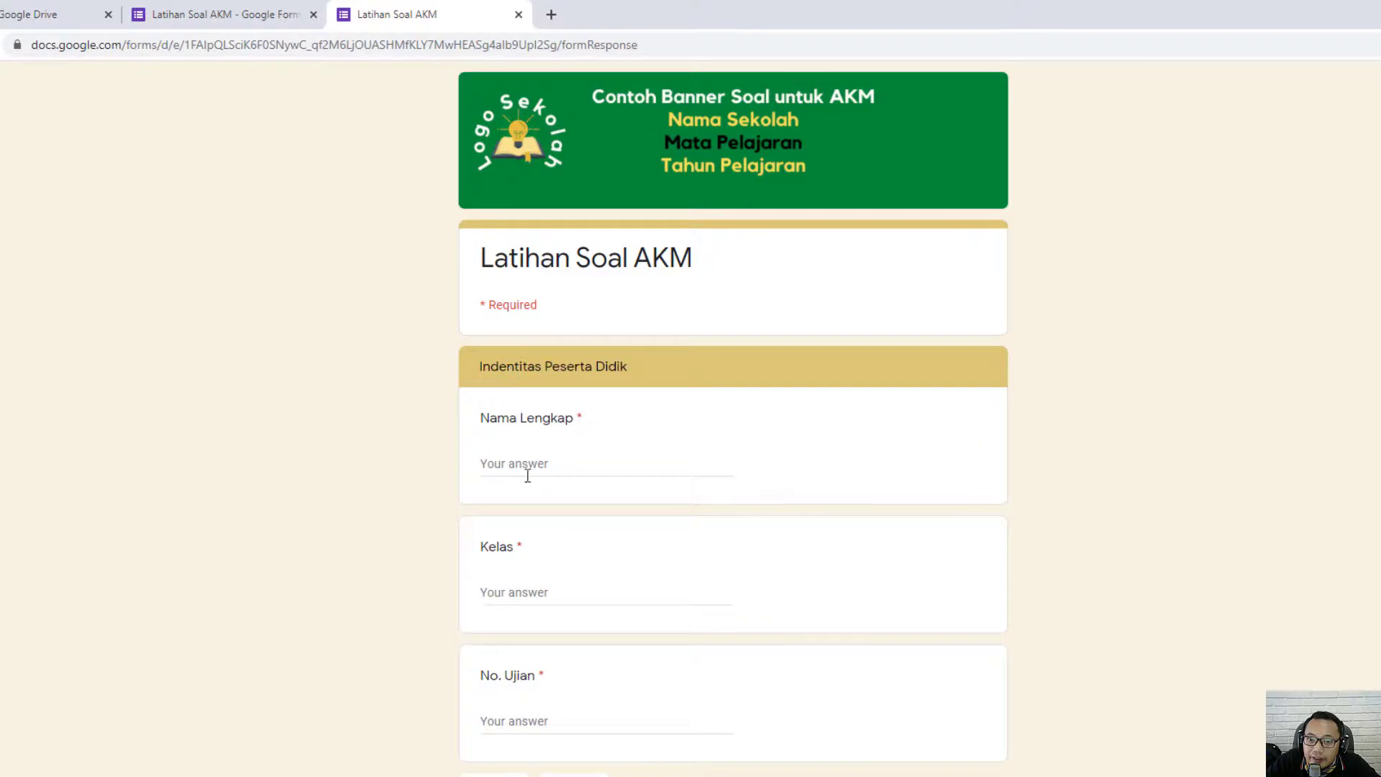
# Step: Fill in the student's full name, set Kelas to XII, enter the exam number, and continue to the Pilihan Ganda page
pyautogui.click(569, 462)
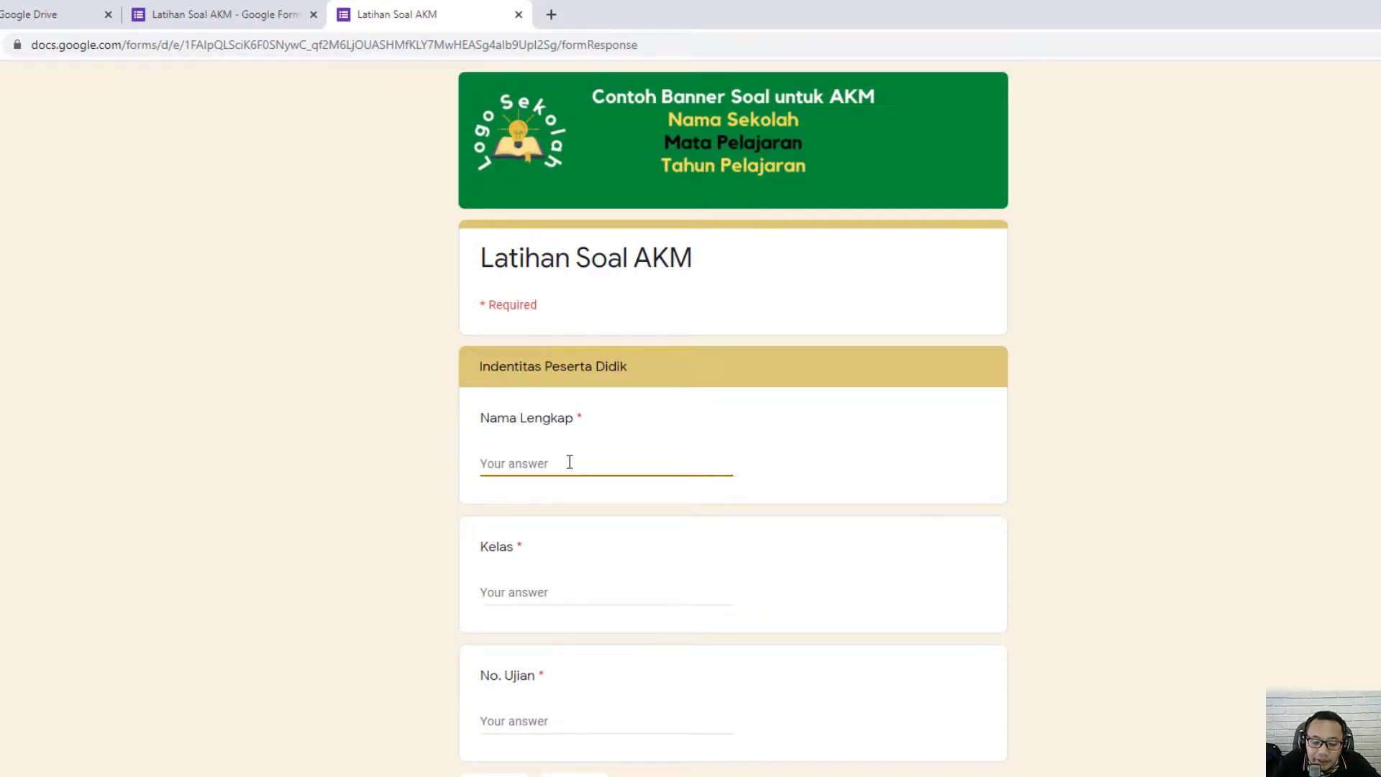
pyautogui.write('abdul')
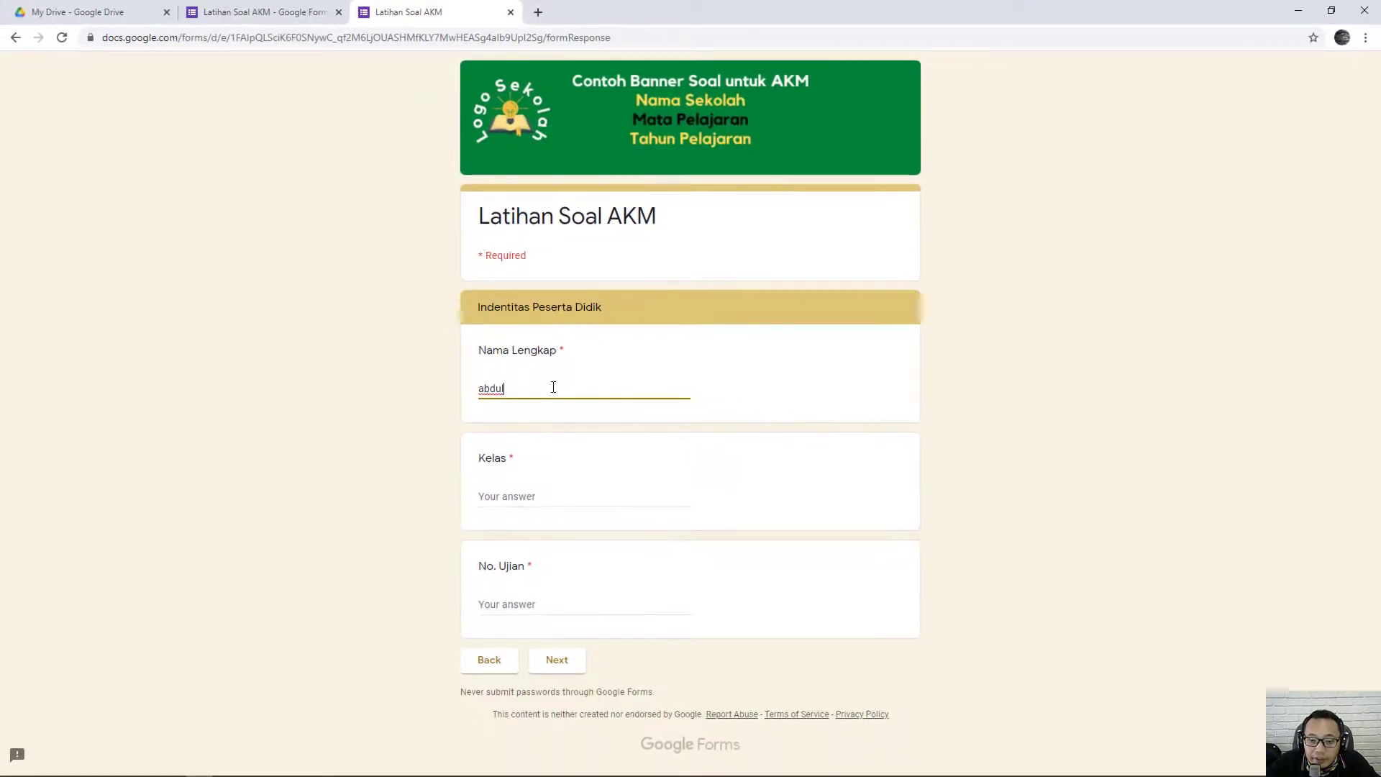
pyautogui.click(526, 496)
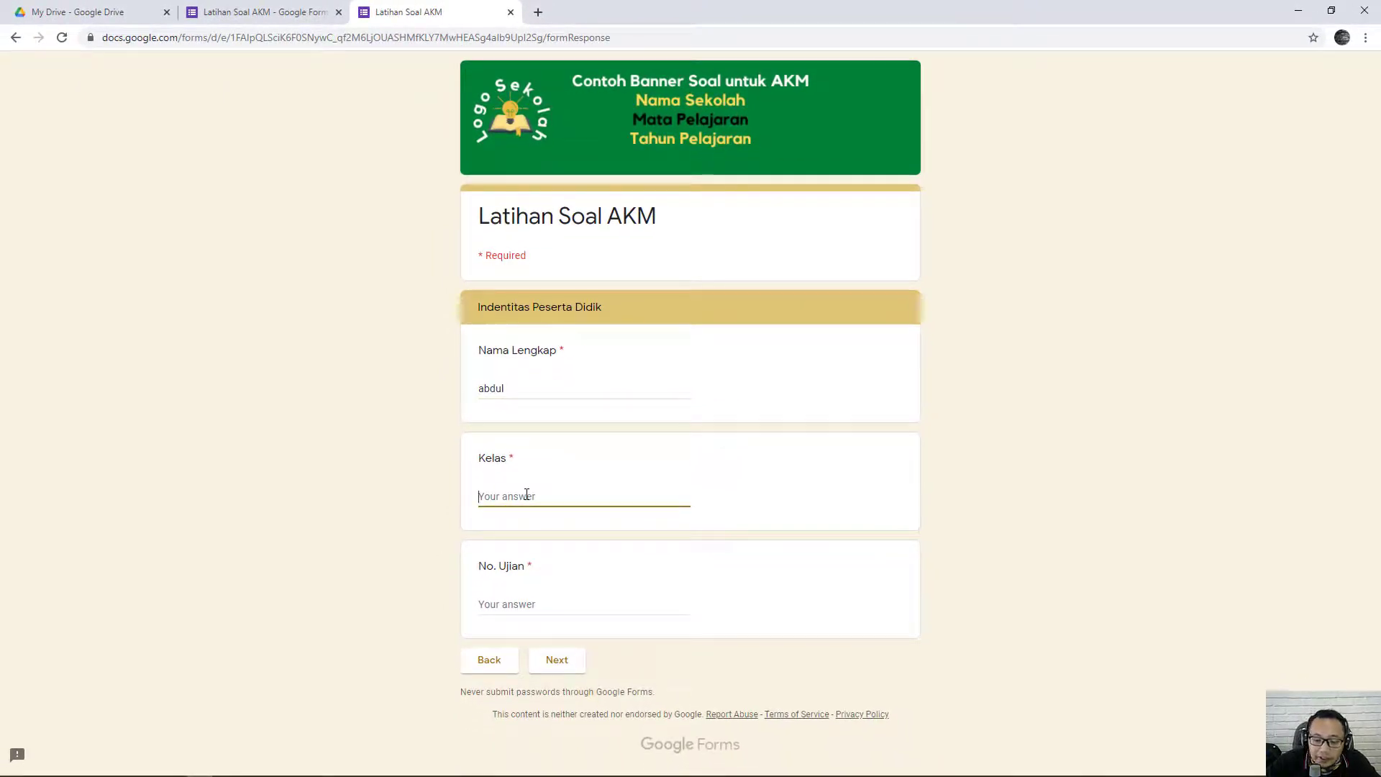
pyautogui.write('X')
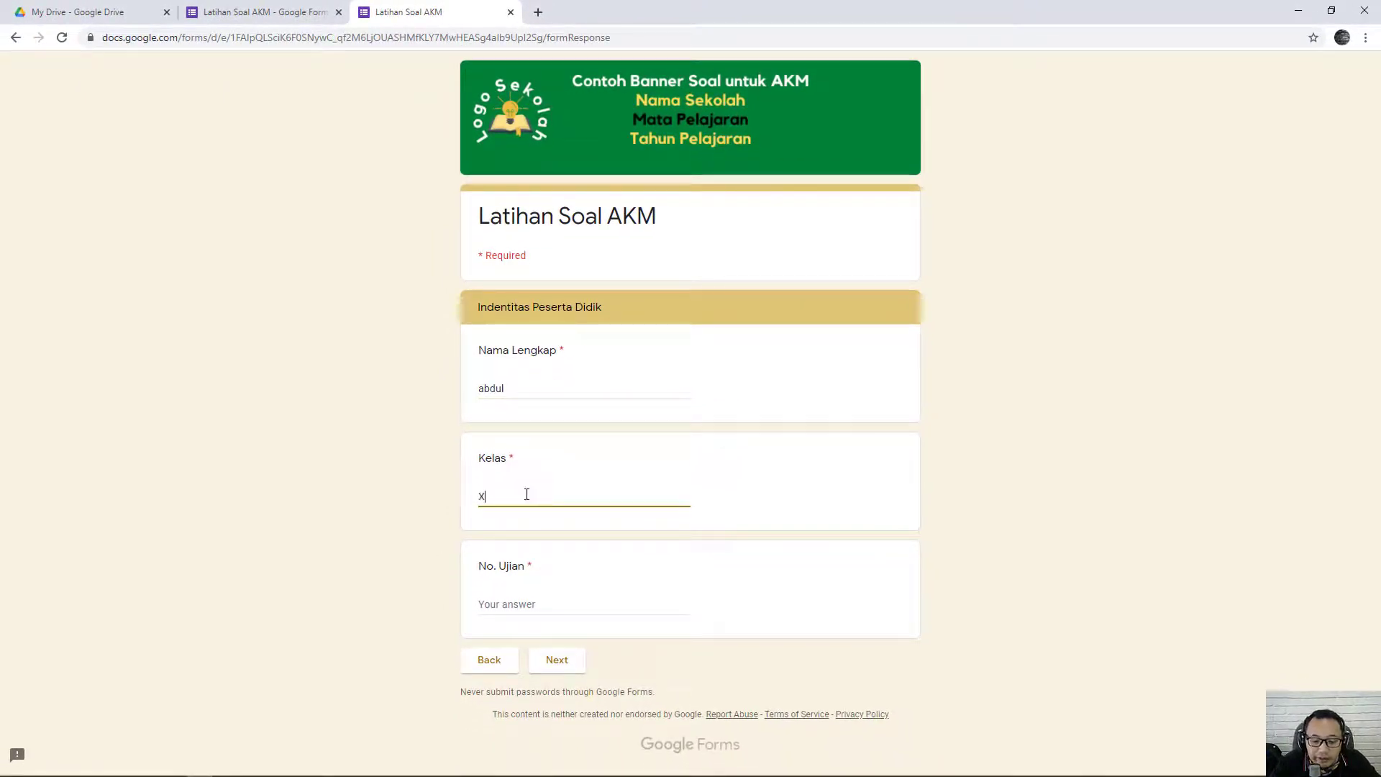
pyautogui.write('!!')
pyautogui.press('BackSpace')
pyautogui.press('BackSpace')
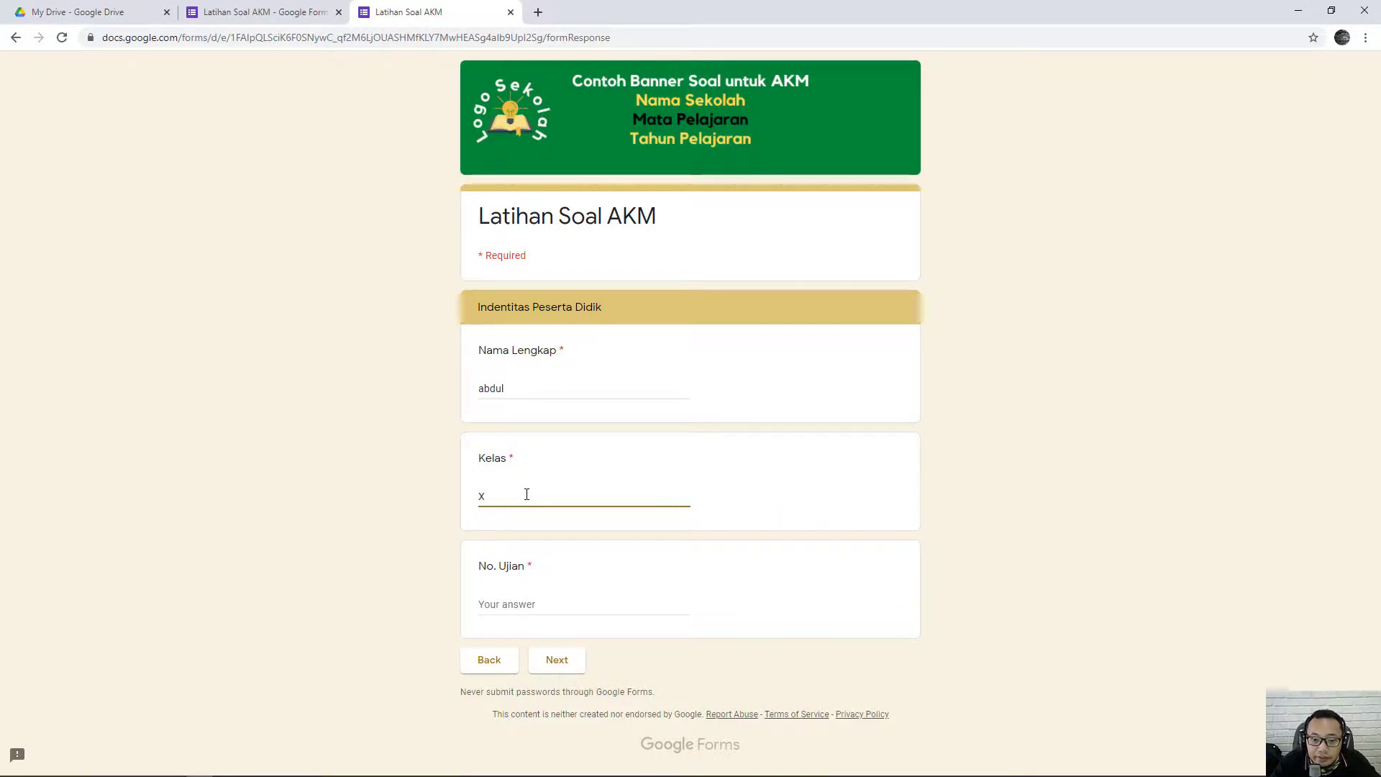
pyautogui.write('II')
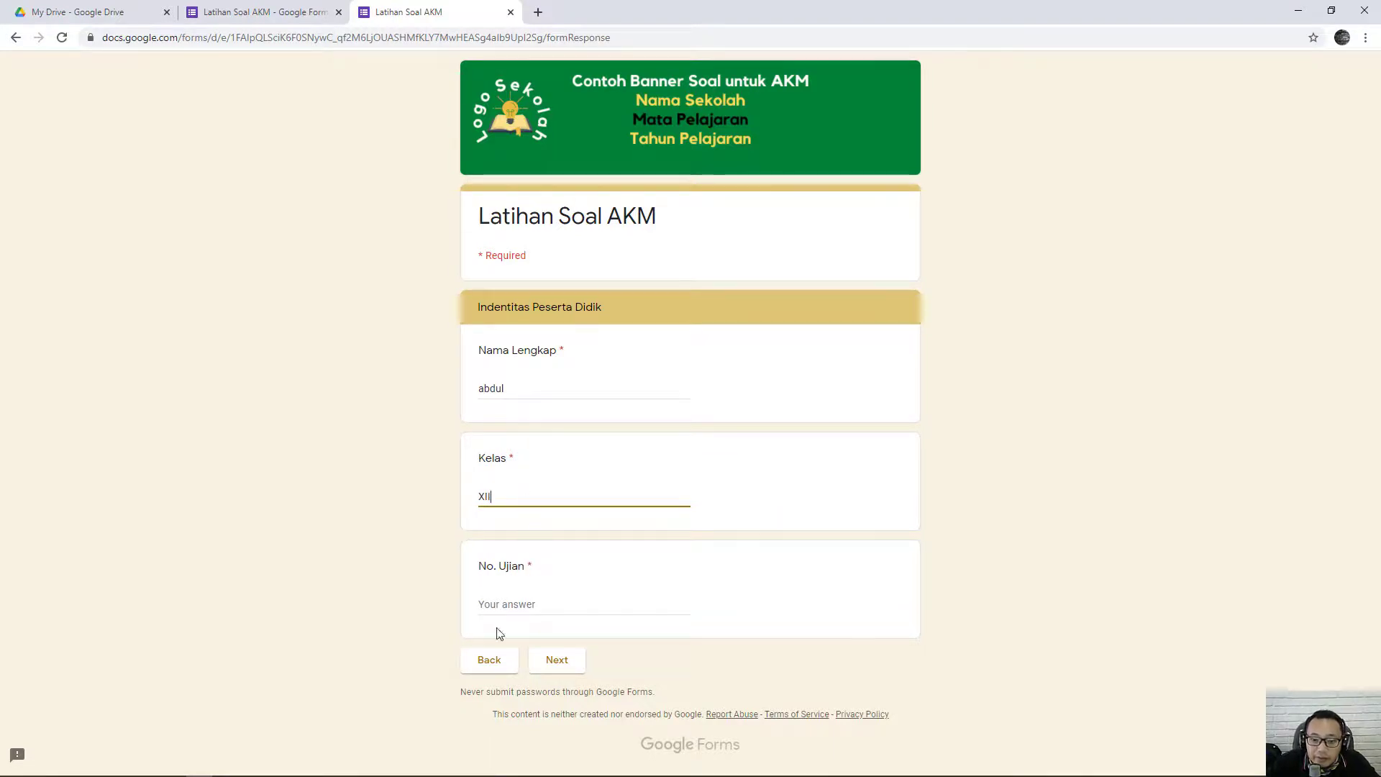
pyautogui.click(509, 604)
pyautogui.write('123')
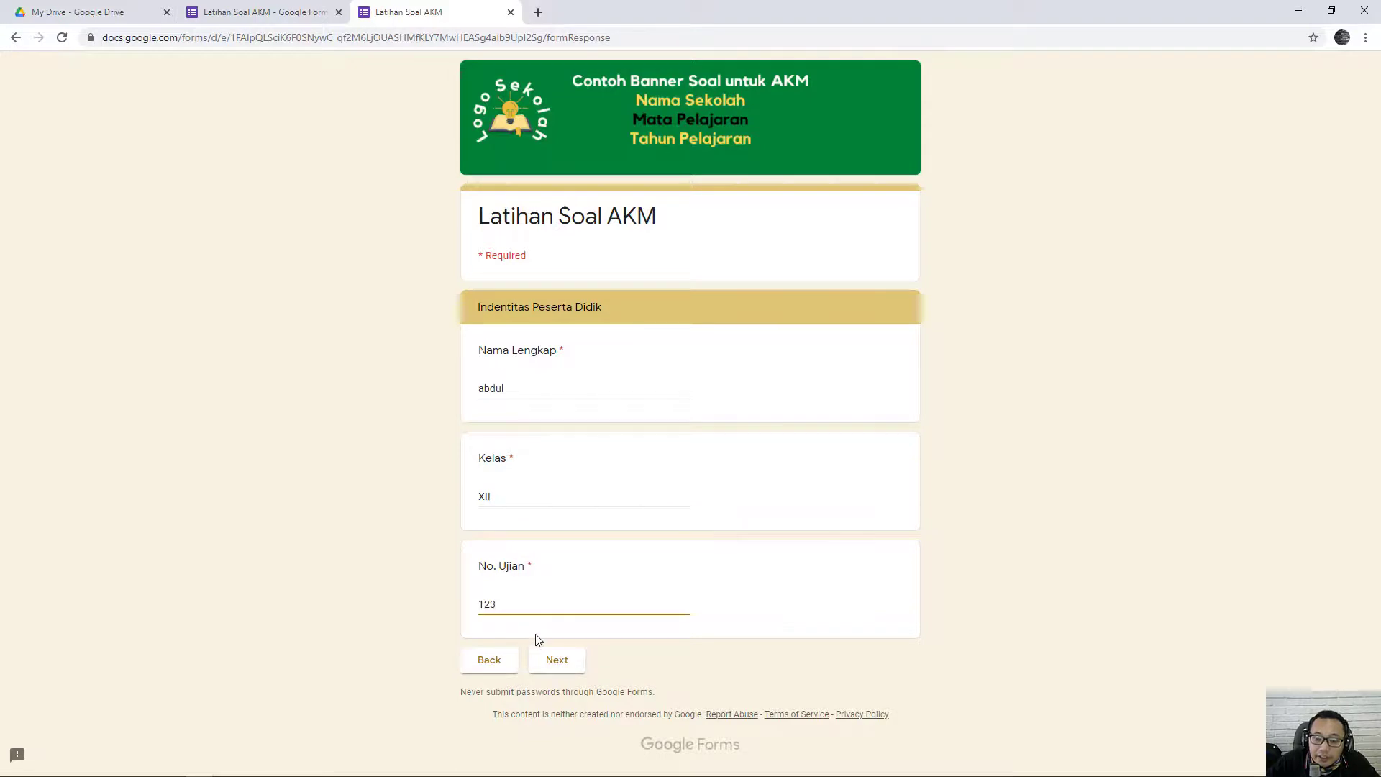
pyautogui.click(574, 670)
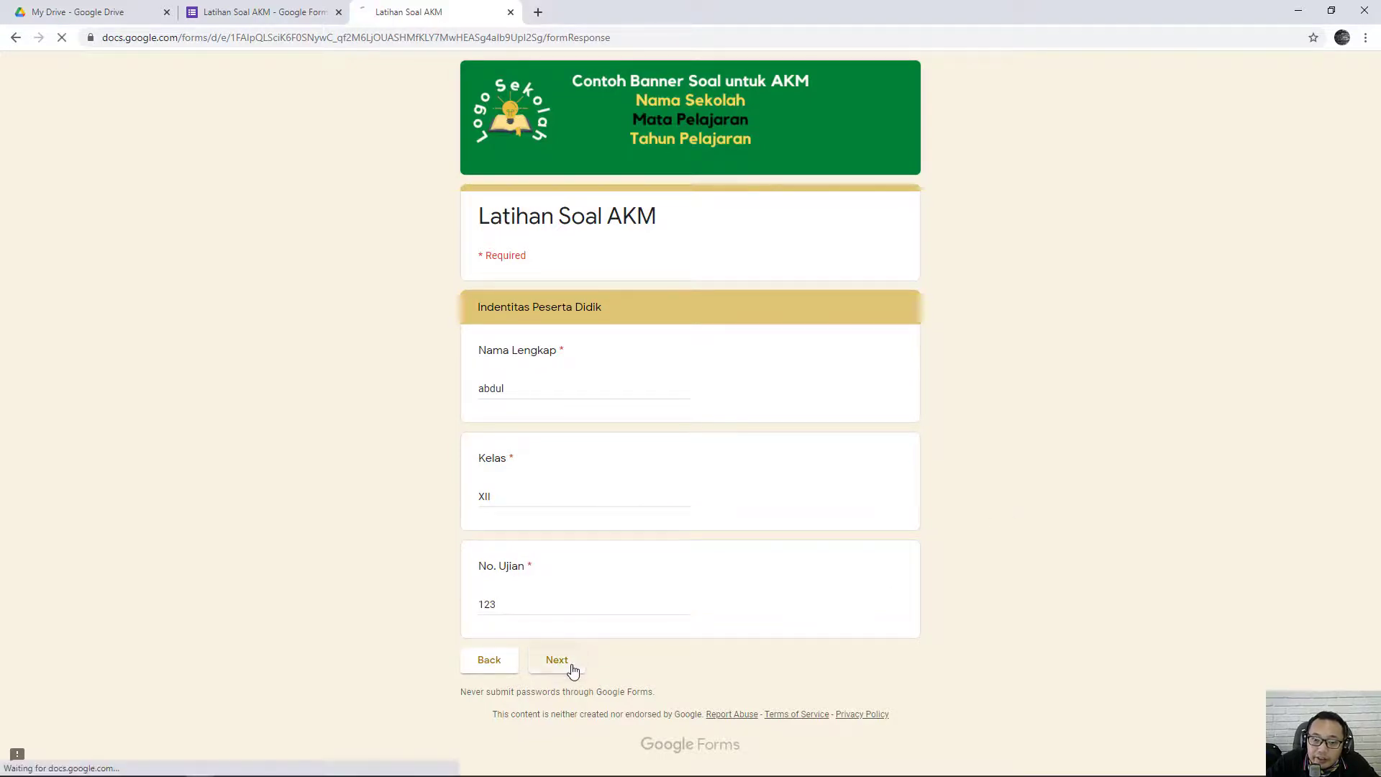
# Step: Answer the first Pilihan Ganda question with Pilihan 1 and the second with Pilihan 2, and continue to the following section
pyautogui.scroll(-1, 704, 532)
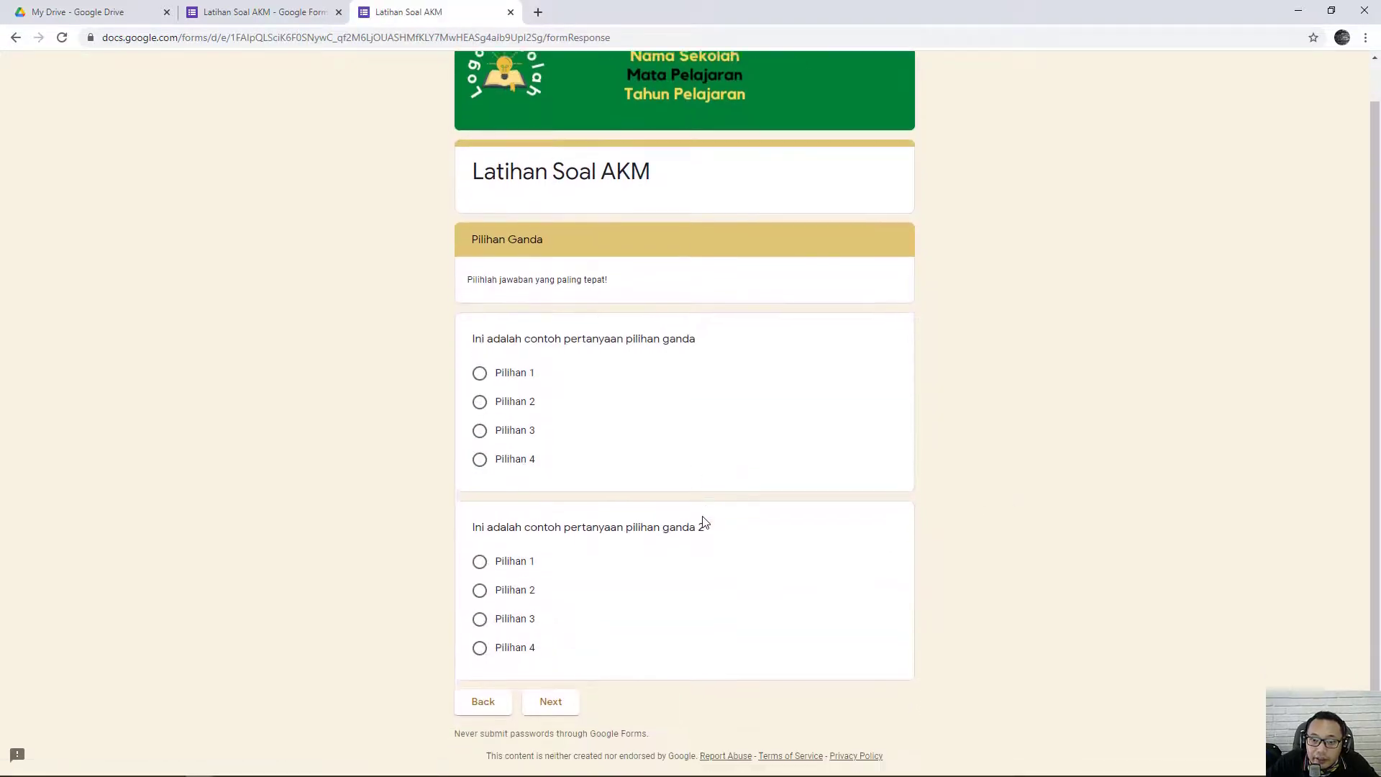
pyautogui.scroll(1, 648, 446)
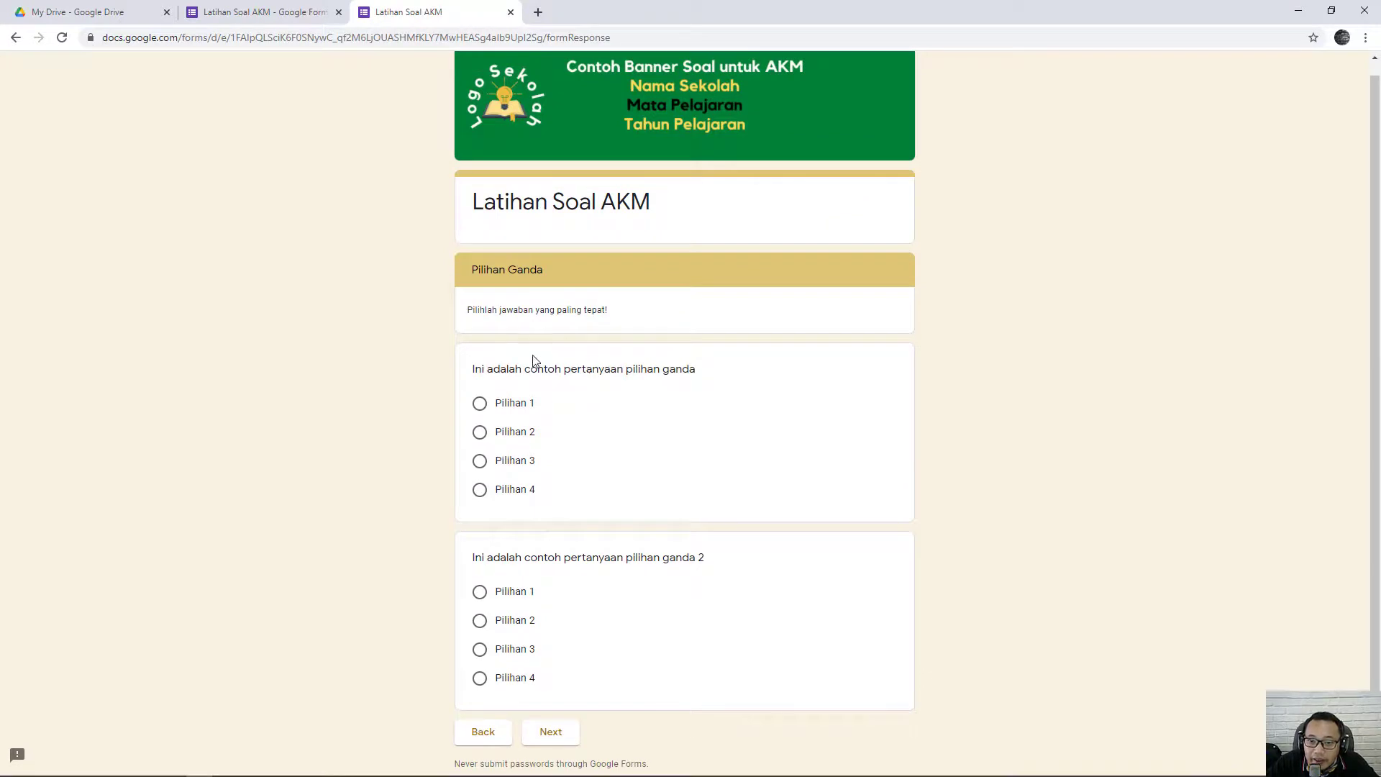
pyautogui.click(479, 408)
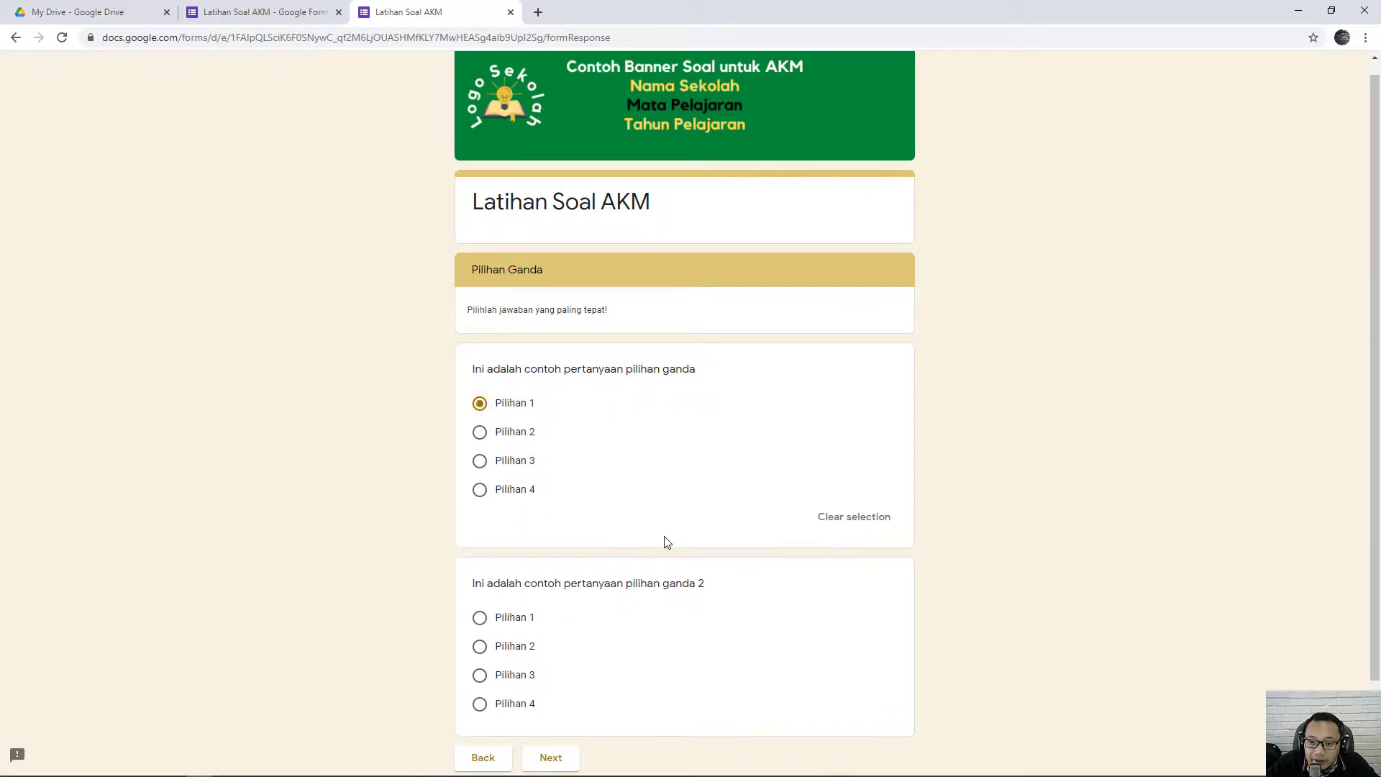
pyautogui.scroll(-1, 664, 542)
pyautogui.click(479, 574)
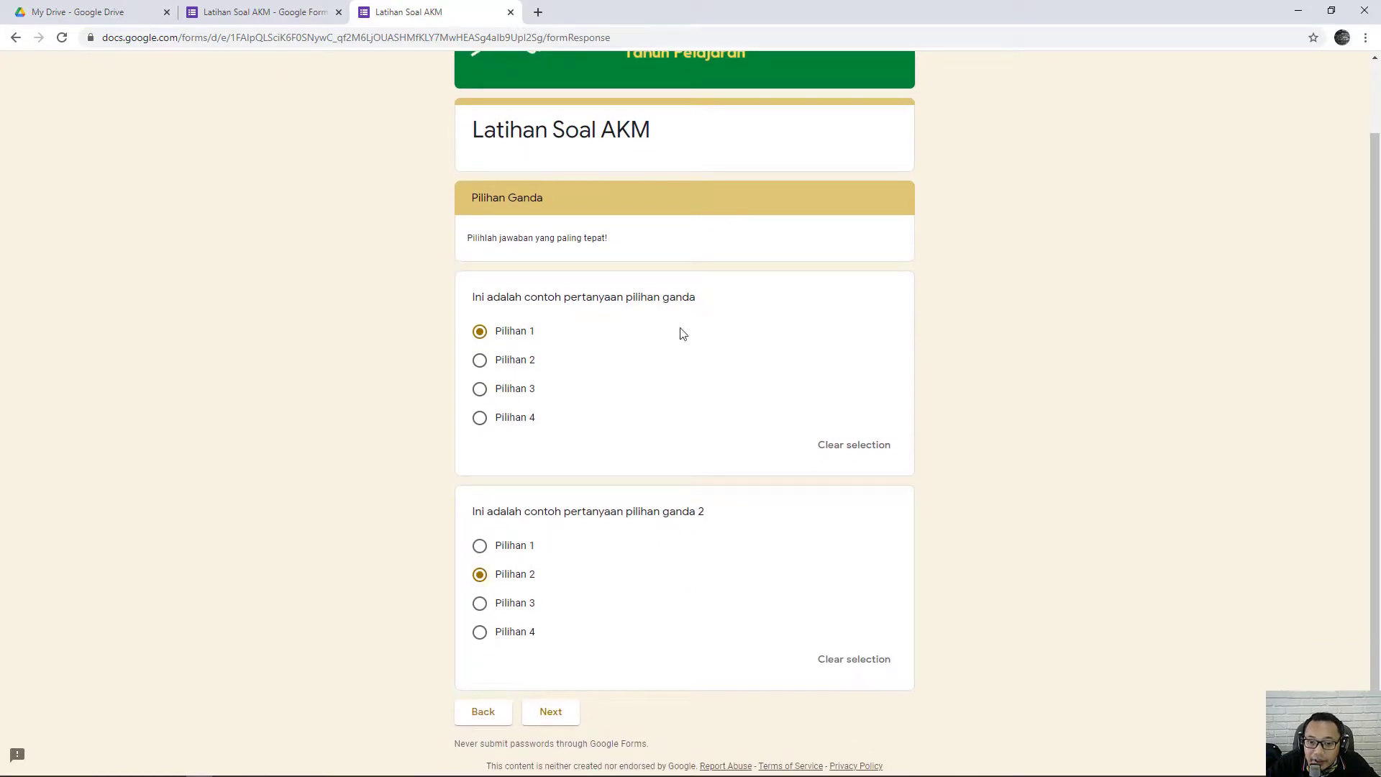
pyautogui.click(551, 712)
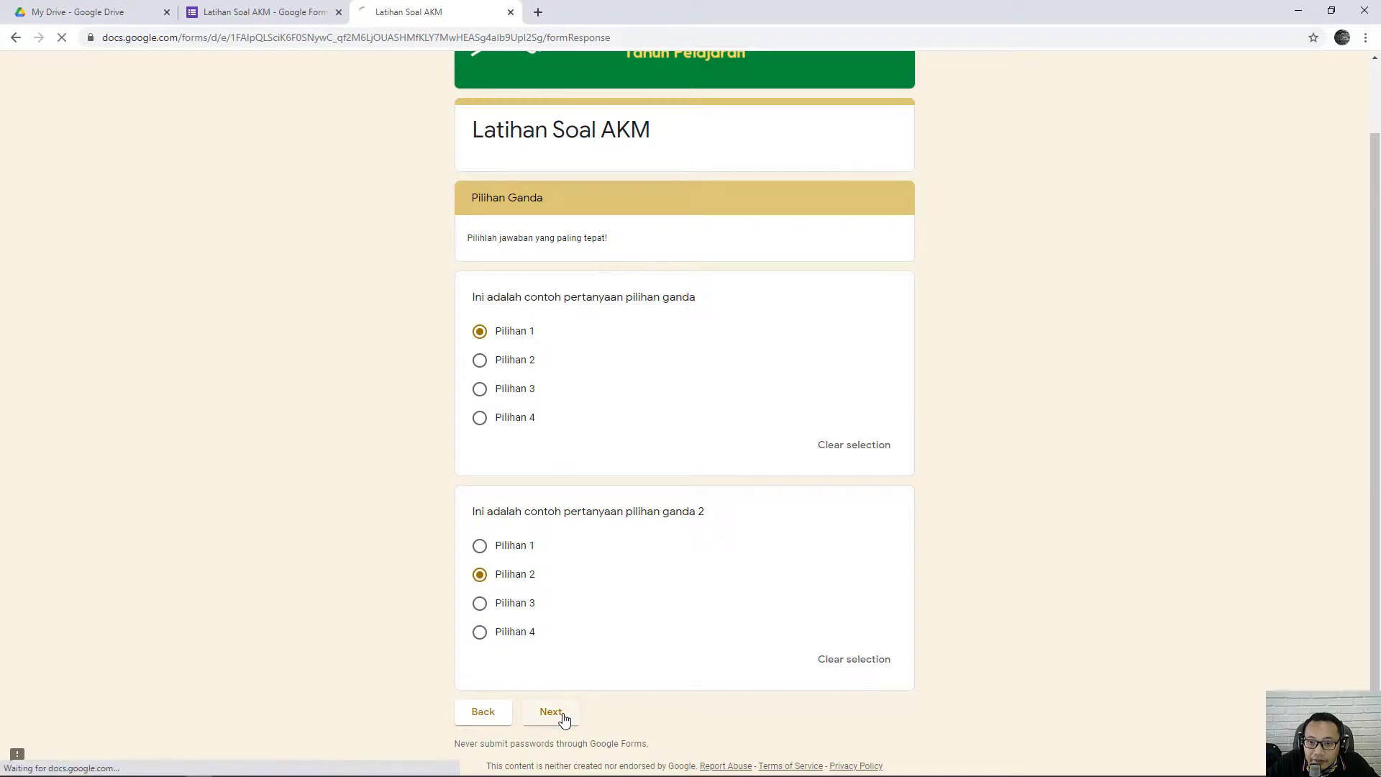
# Step: Select jawaban 1 and 3 for the first Pilihan Ganda Kompleks question, jawaban 1, 2 and 3 for the second, and continue
pyautogui.scroll(-1, 662, 610)
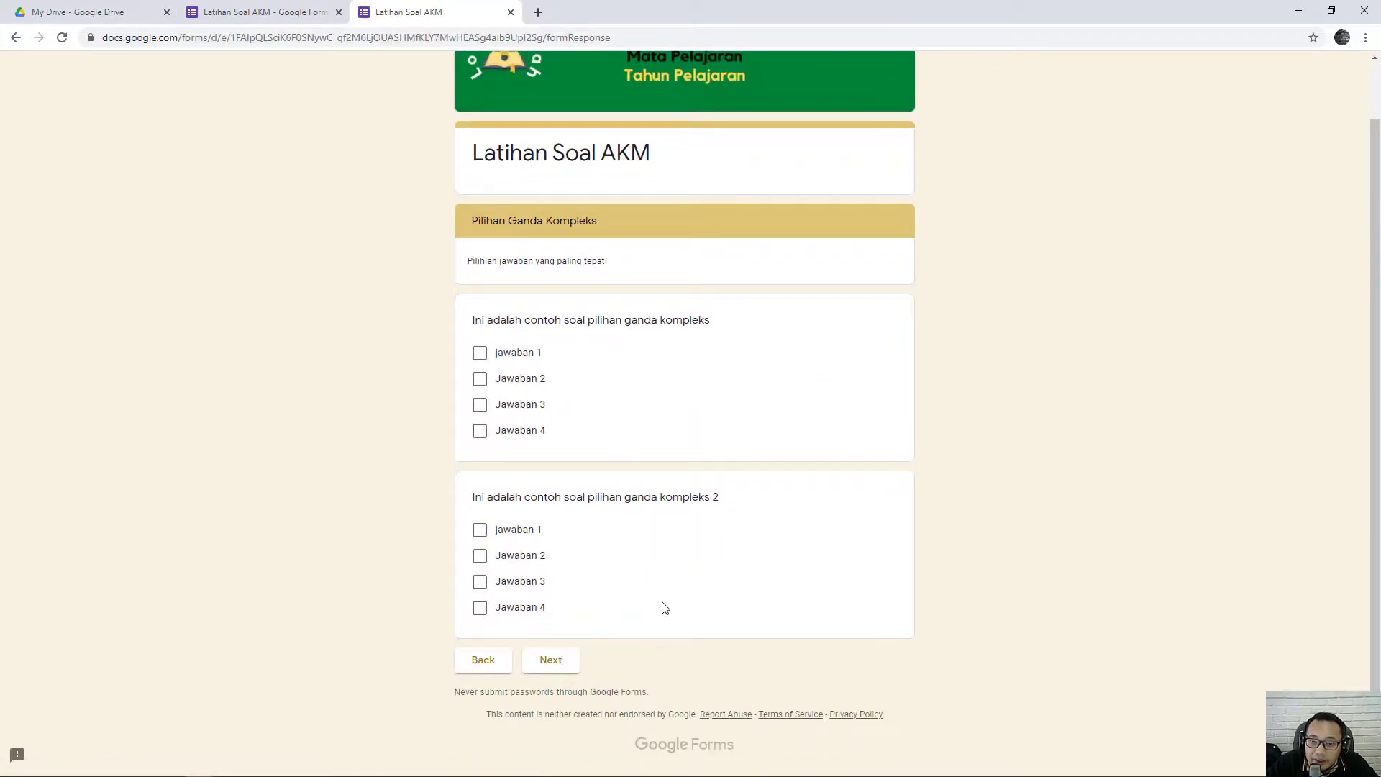
pyautogui.click(480, 354)
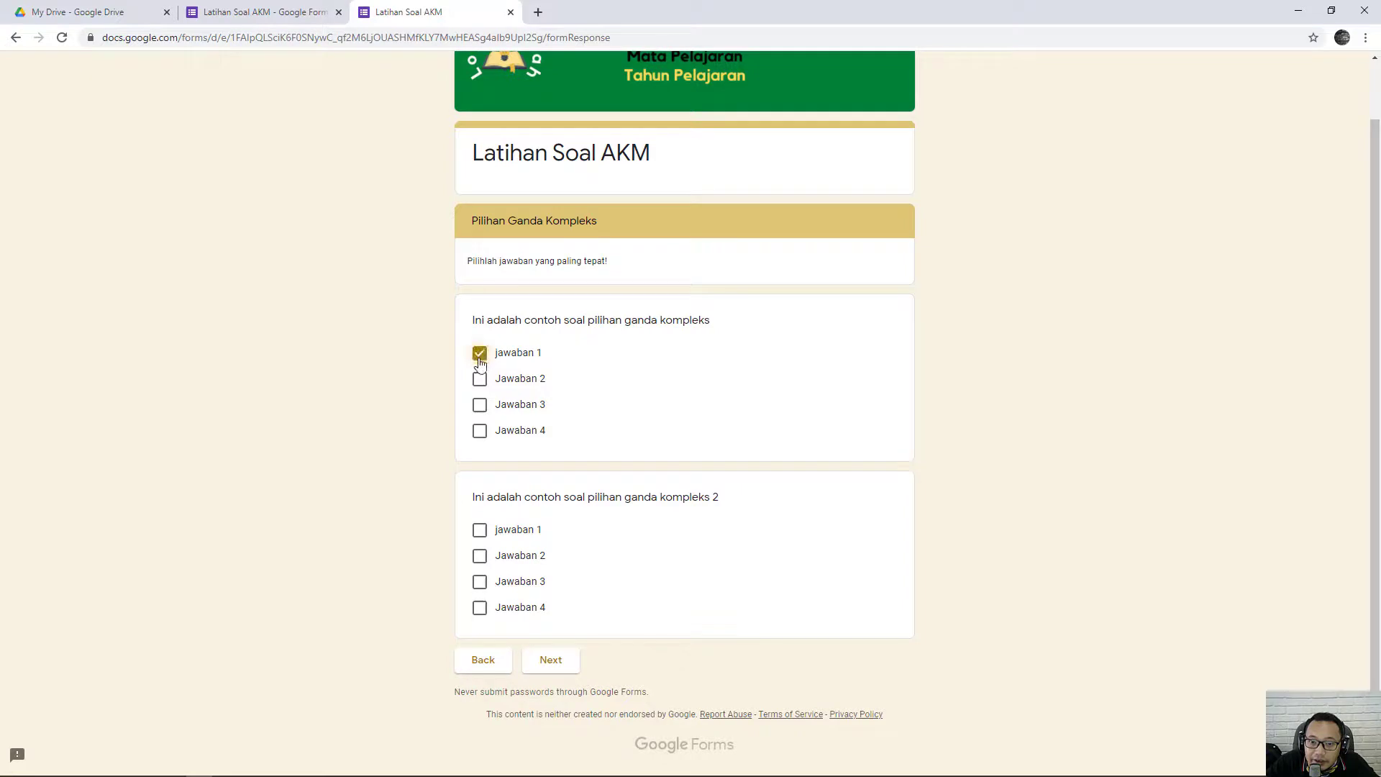
pyautogui.click(480, 404)
pyautogui.click(480, 379)
pyautogui.click(479, 530)
pyautogui.click(479, 581)
pyautogui.click(479, 556)
pyautogui.click(479, 530)
pyautogui.click(487, 537)
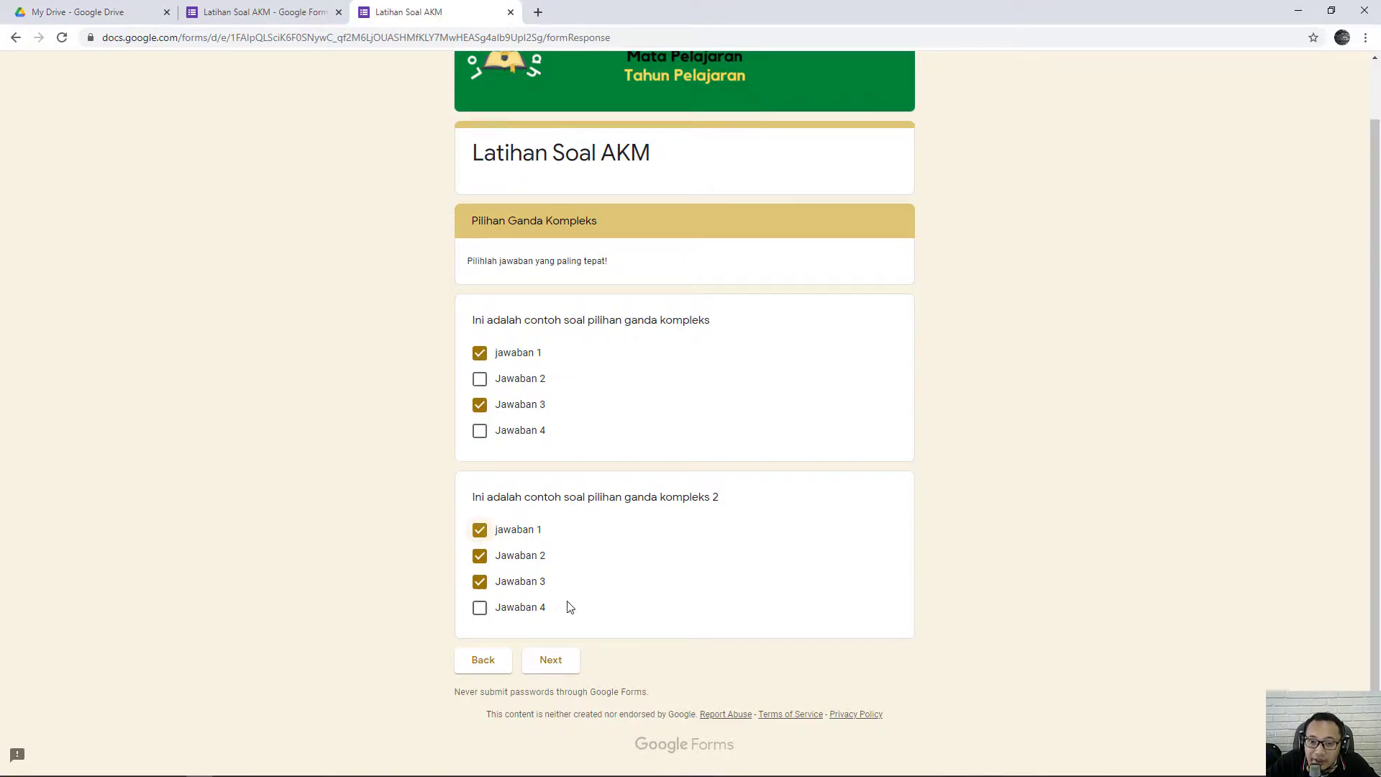
pyautogui.click(566, 662)
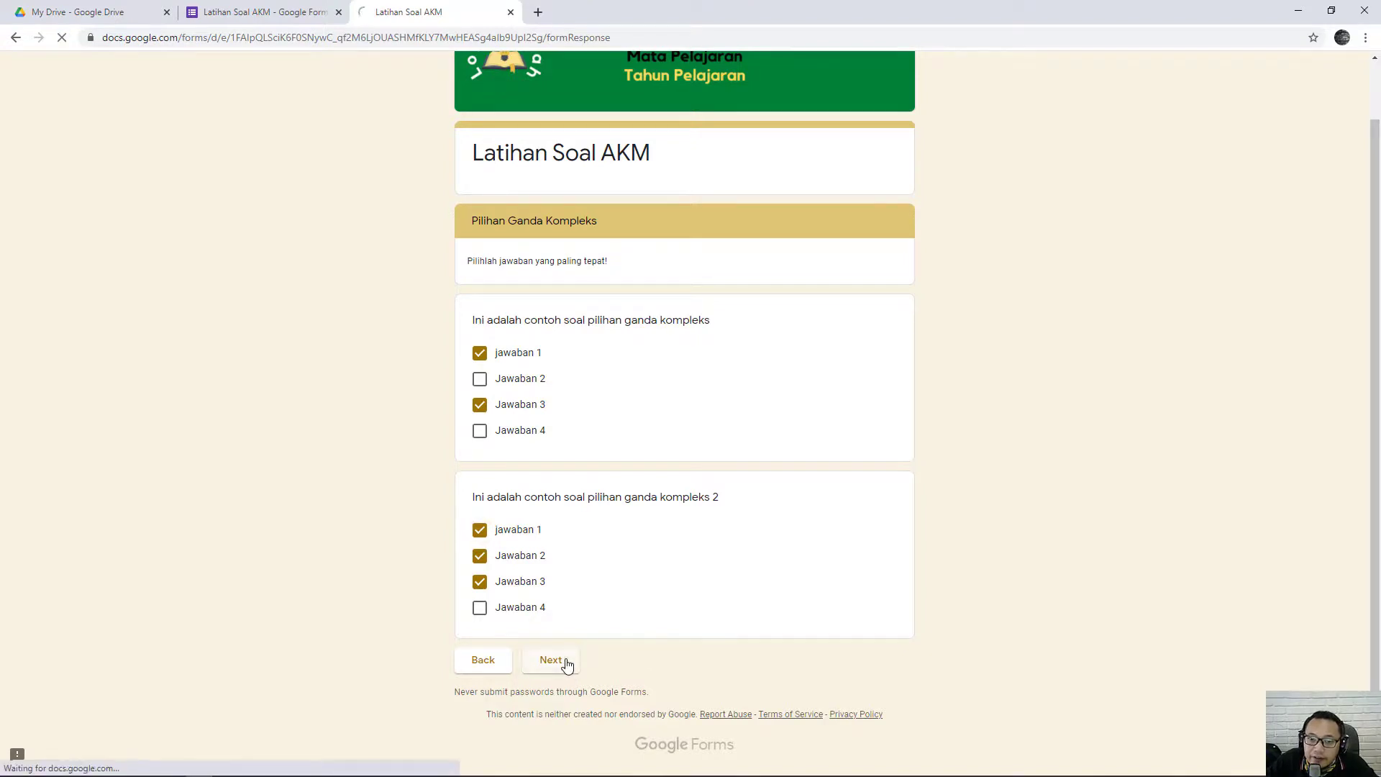
# Step: In the first Menjodohkan grid, mark Pernyataan 1 and 3 as Benar and Pernyataan 2 and 4 as Salah
pyautogui.scroll(-2, 817, 561)
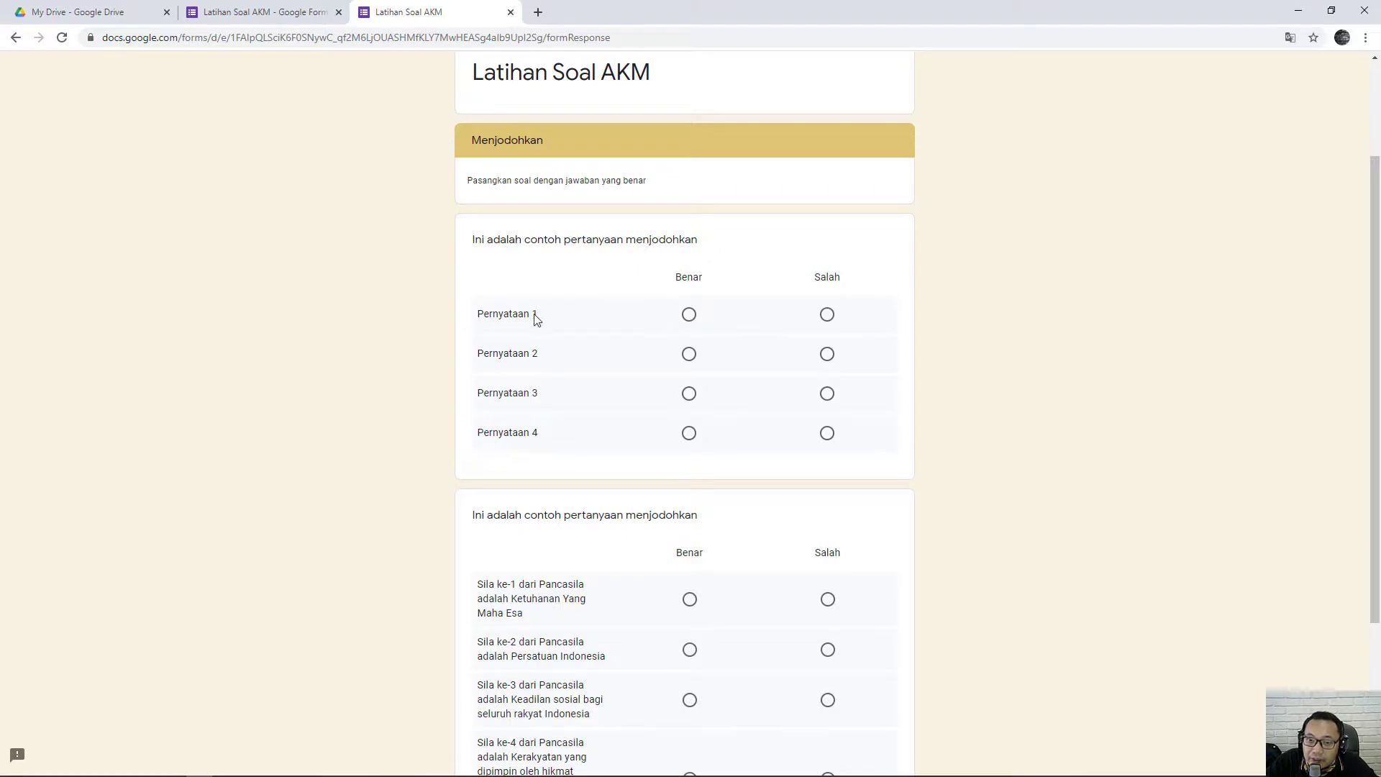
pyautogui.click(689, 316)
pyautogui.click(827, 354)
pyautogui.click(689, 393)
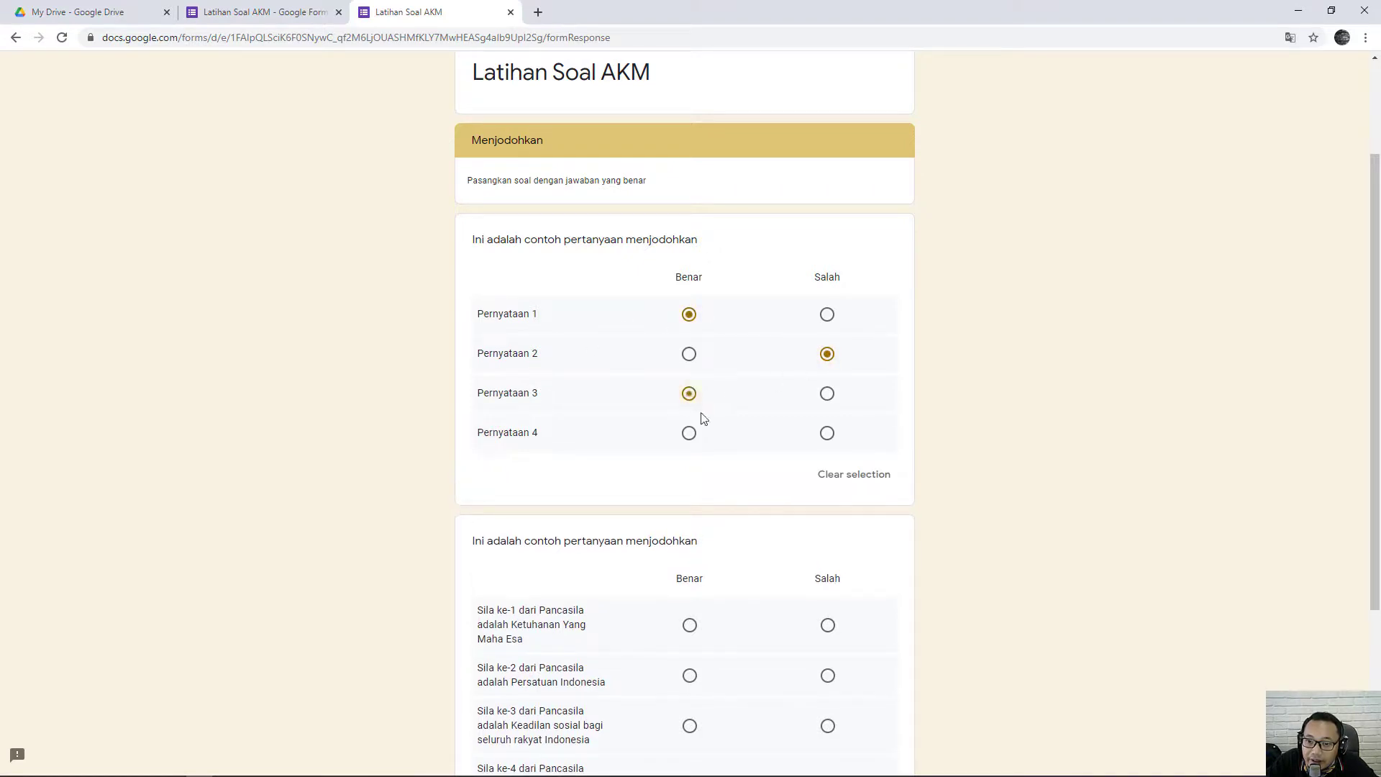
pyautogui.click(827, 433)
# Step: In the Pancasila grid, mark Sila ke-1 and ke-4 as Benar and Sila ke-2 and ke-3 as Salah, and continue
pyautogui.scroll(-3, 773, 515)
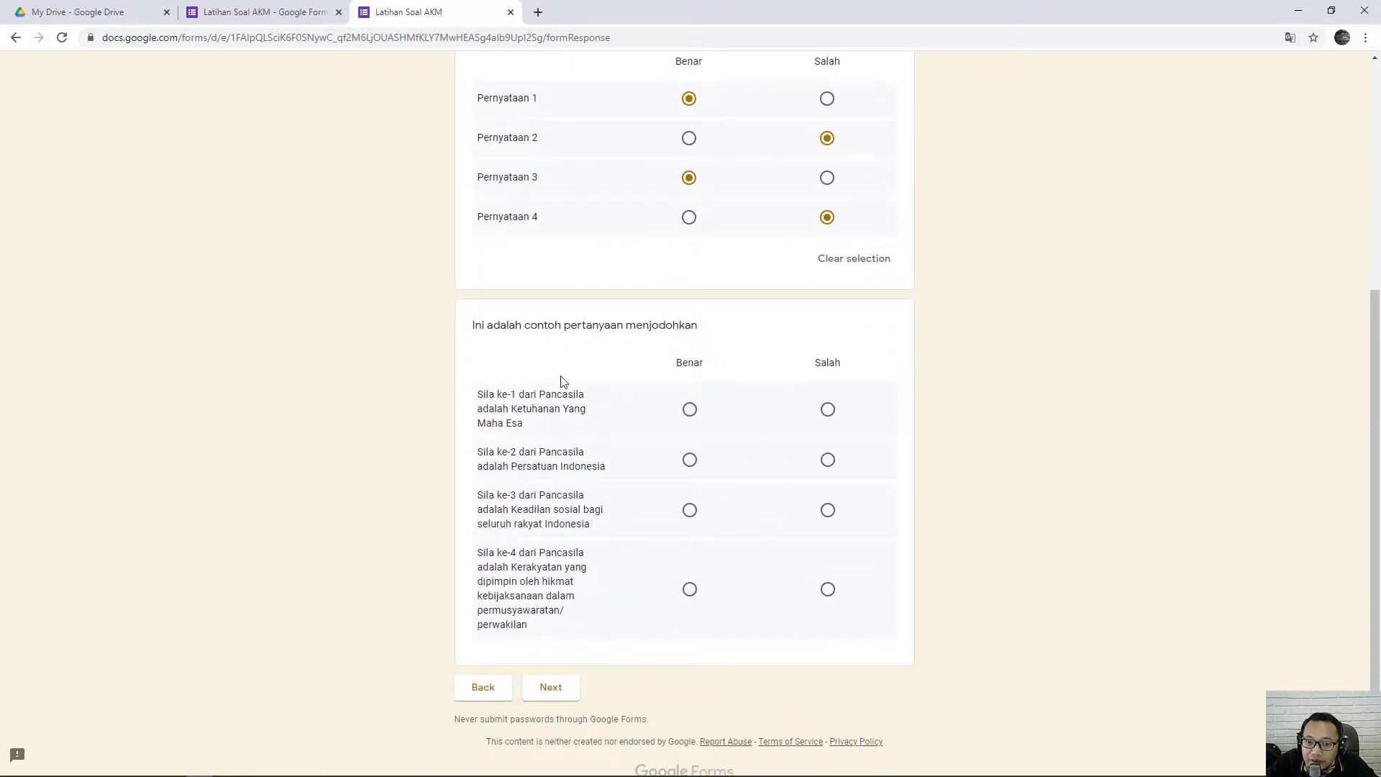
pyautogui.click(690, 410)
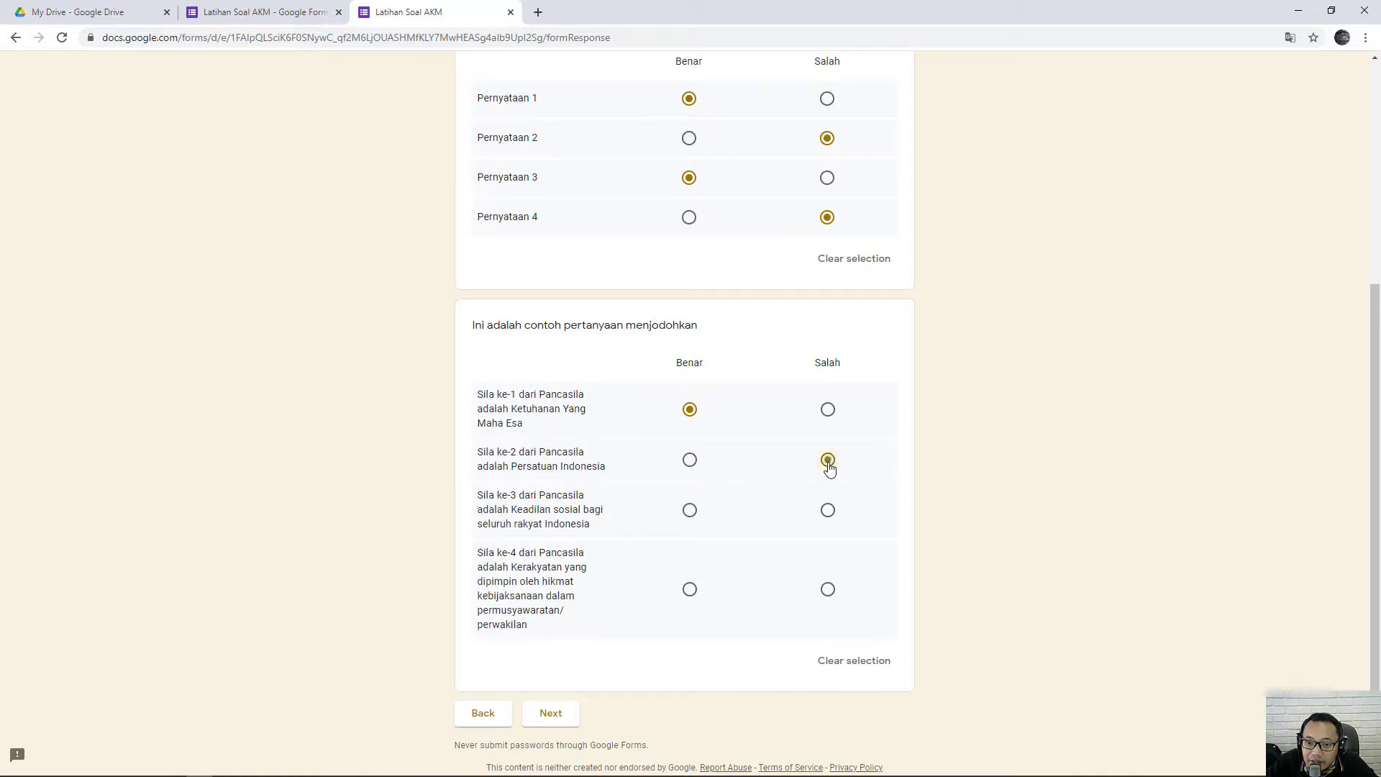
pyautogui.click(828, 511)
pyautogui.click(689, 590)
pyautogui.scroll(3, 802, 630)
pyautogui.scroll(-1, 795, 629)
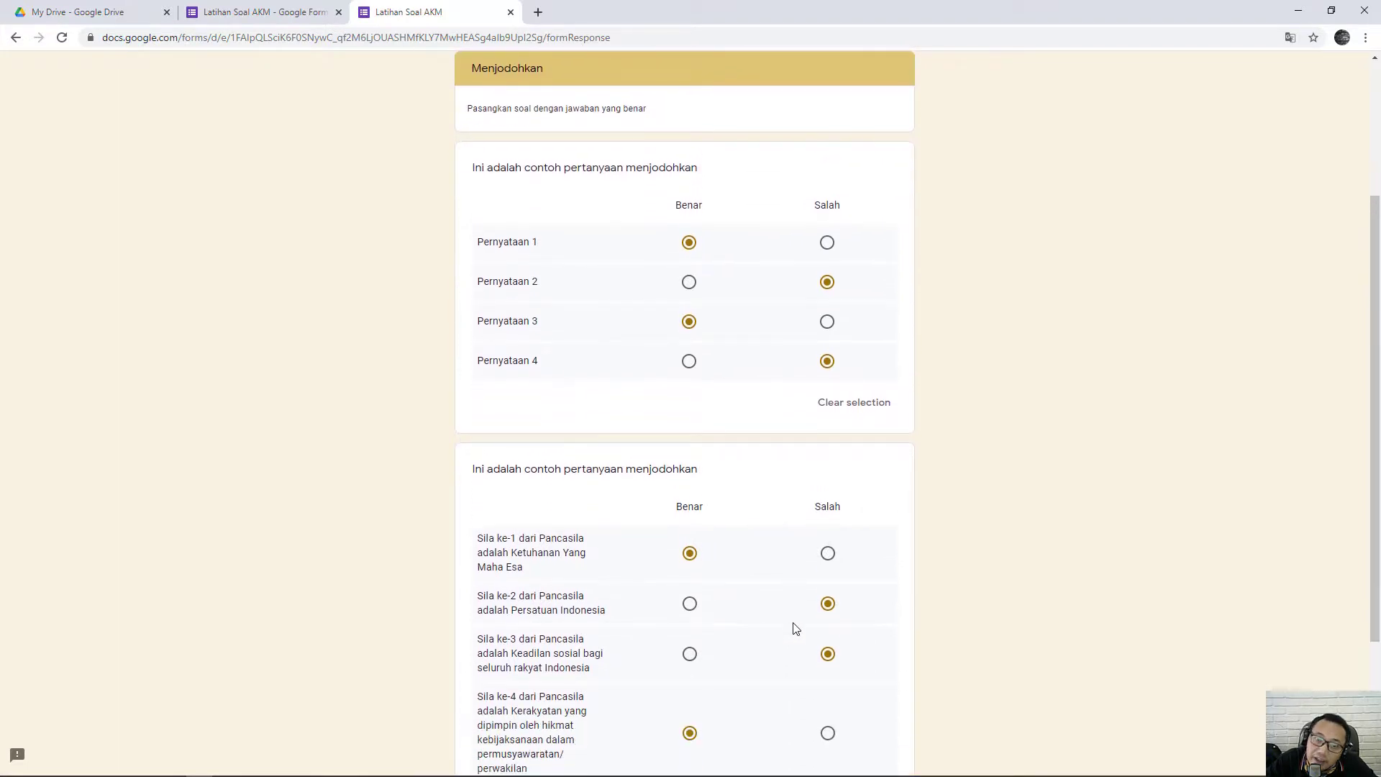
pyautogui.scroll(-3, 793, 627)
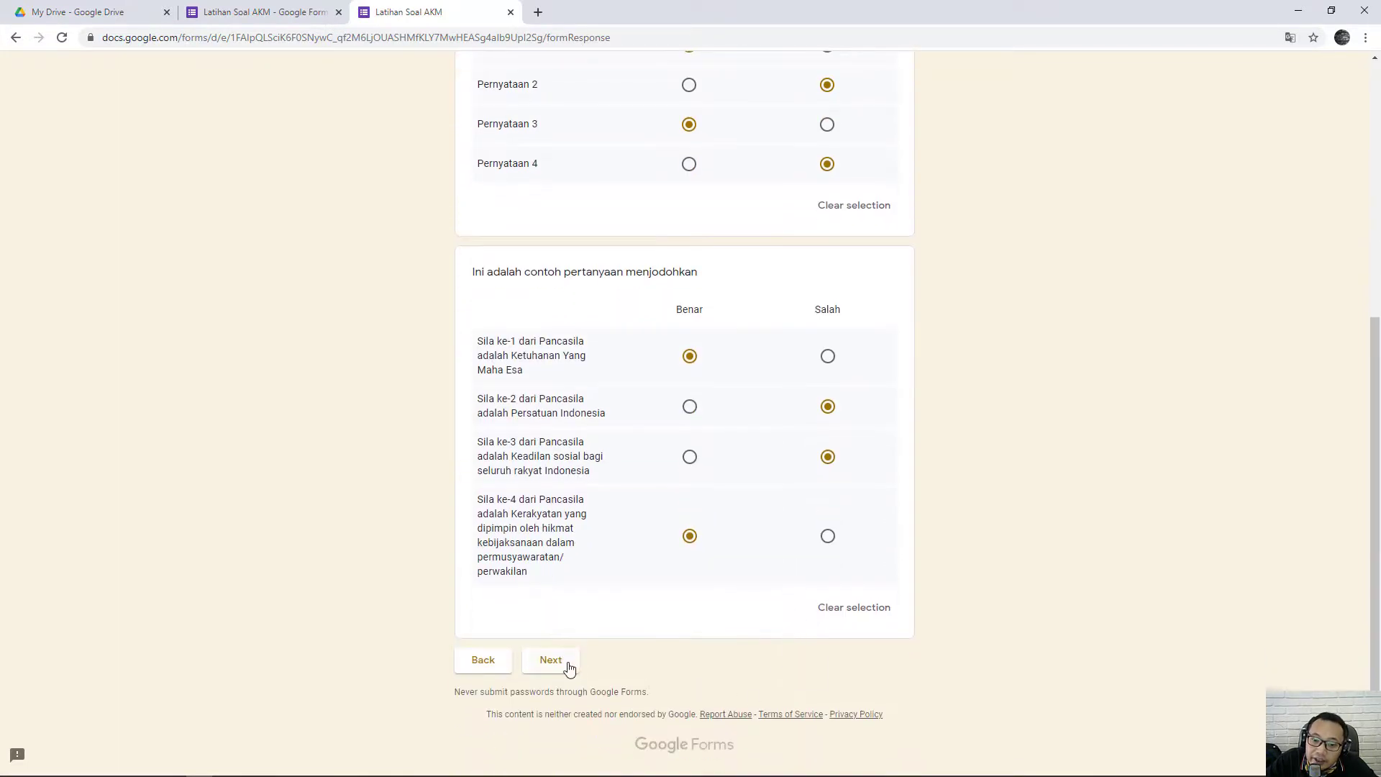
pyautogui.click(569, 667)
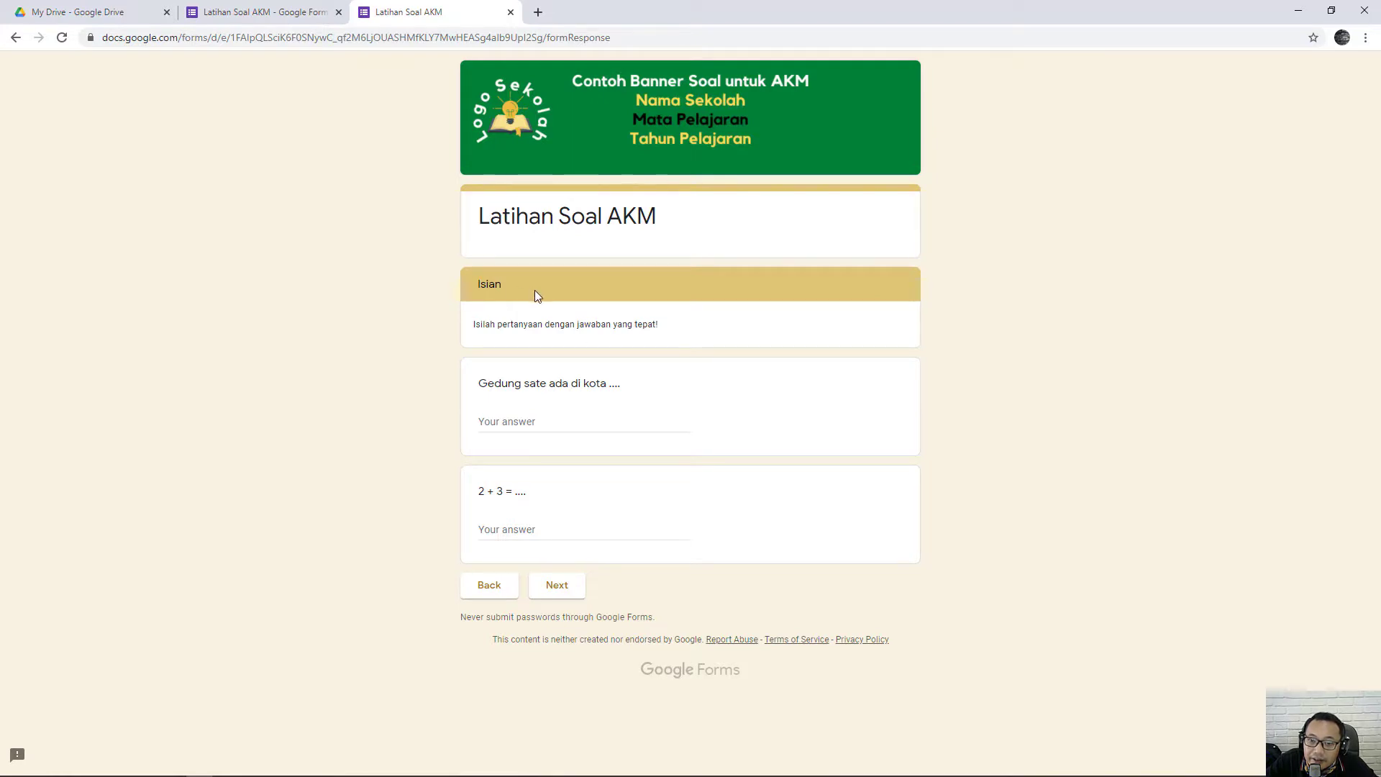
# Step: Answer the Isian questions with "Bandung" for the Gedung sate city and 5 for 2 + 3, and continue
pyautogui.click(565, 419)
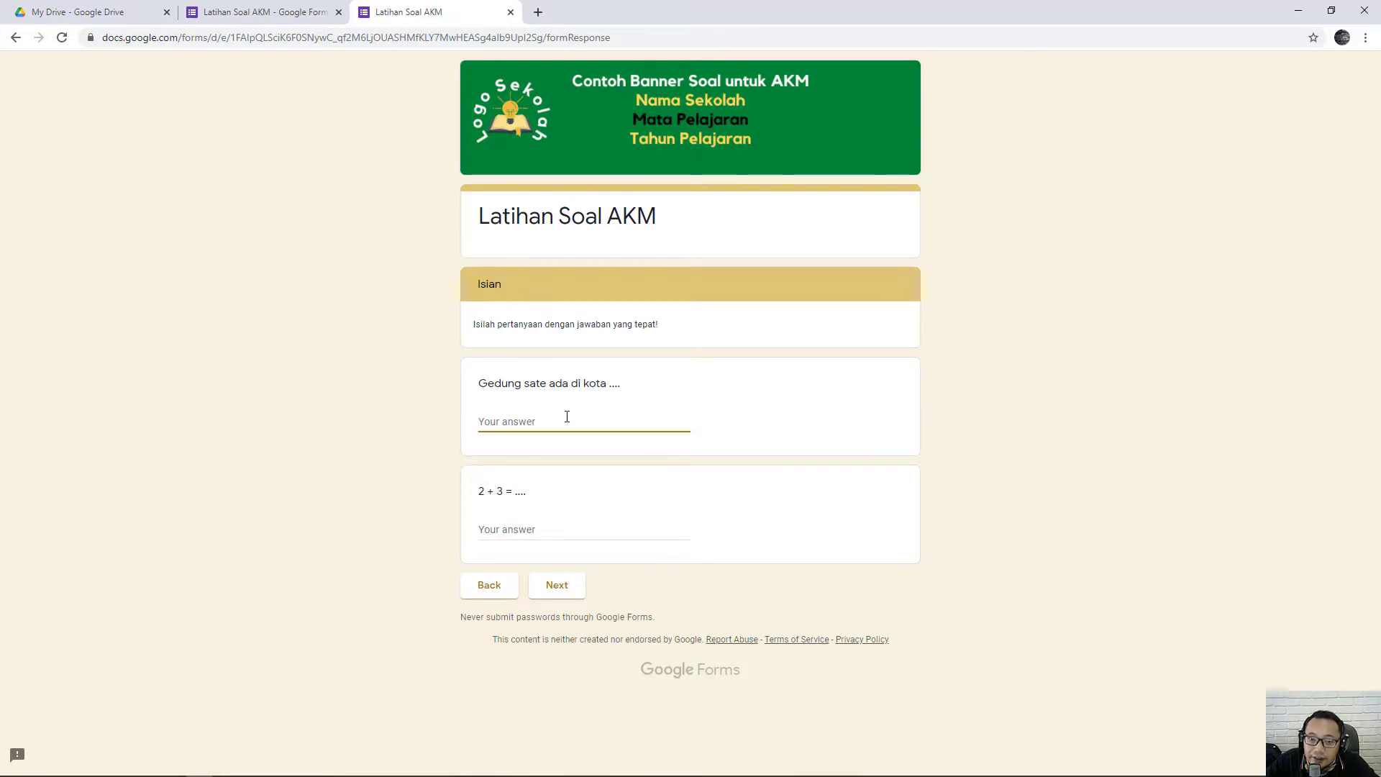
pyautogui.write('Bandung')
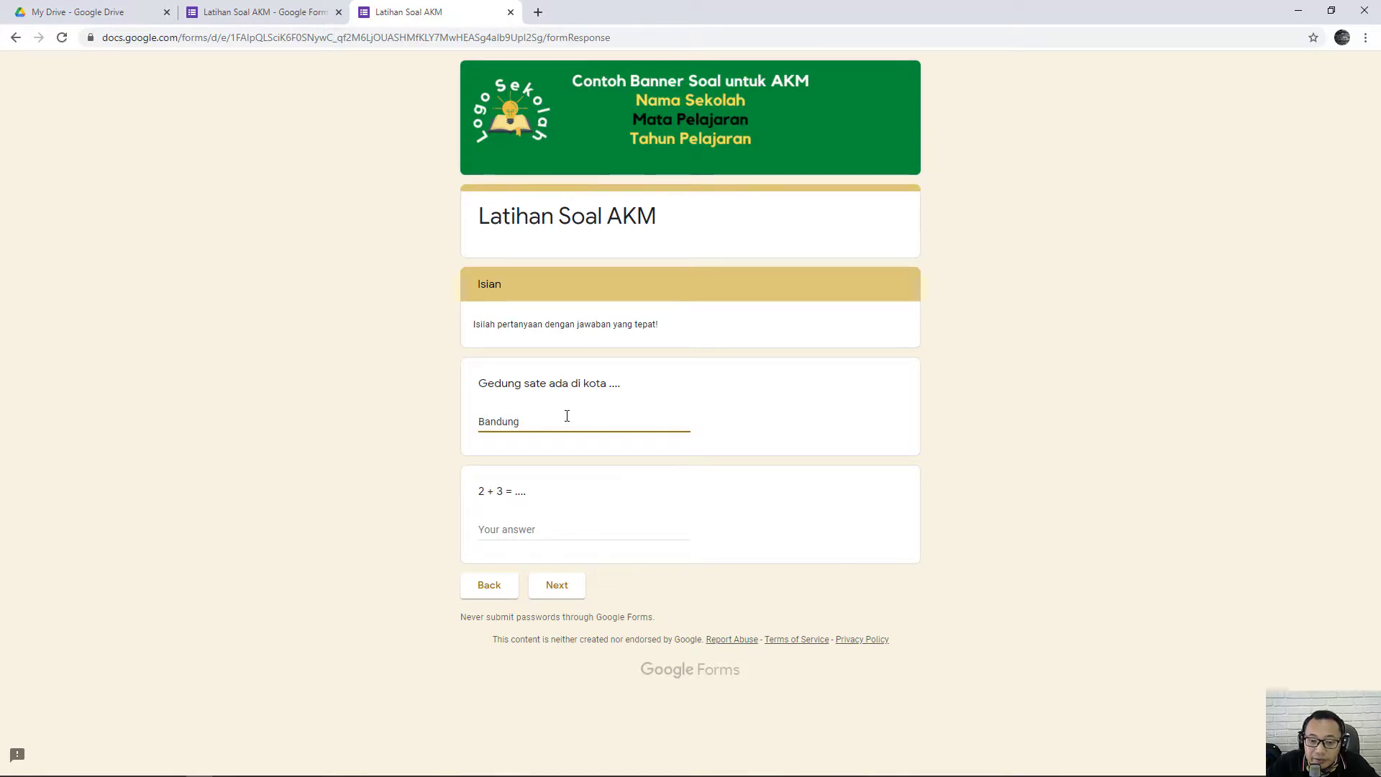
pyautogui.click(530, 525)
pyautogui.write('5')
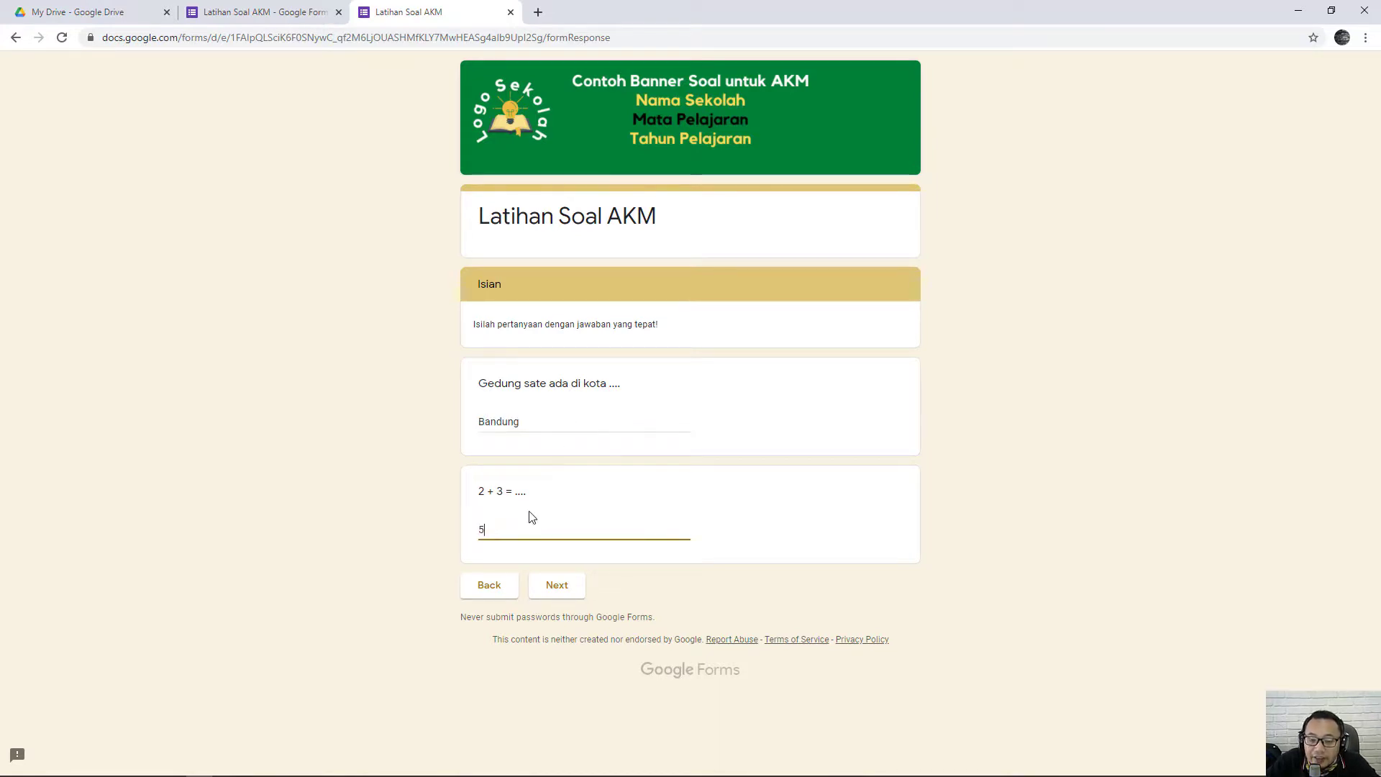
pyautogui.click(558, 586)
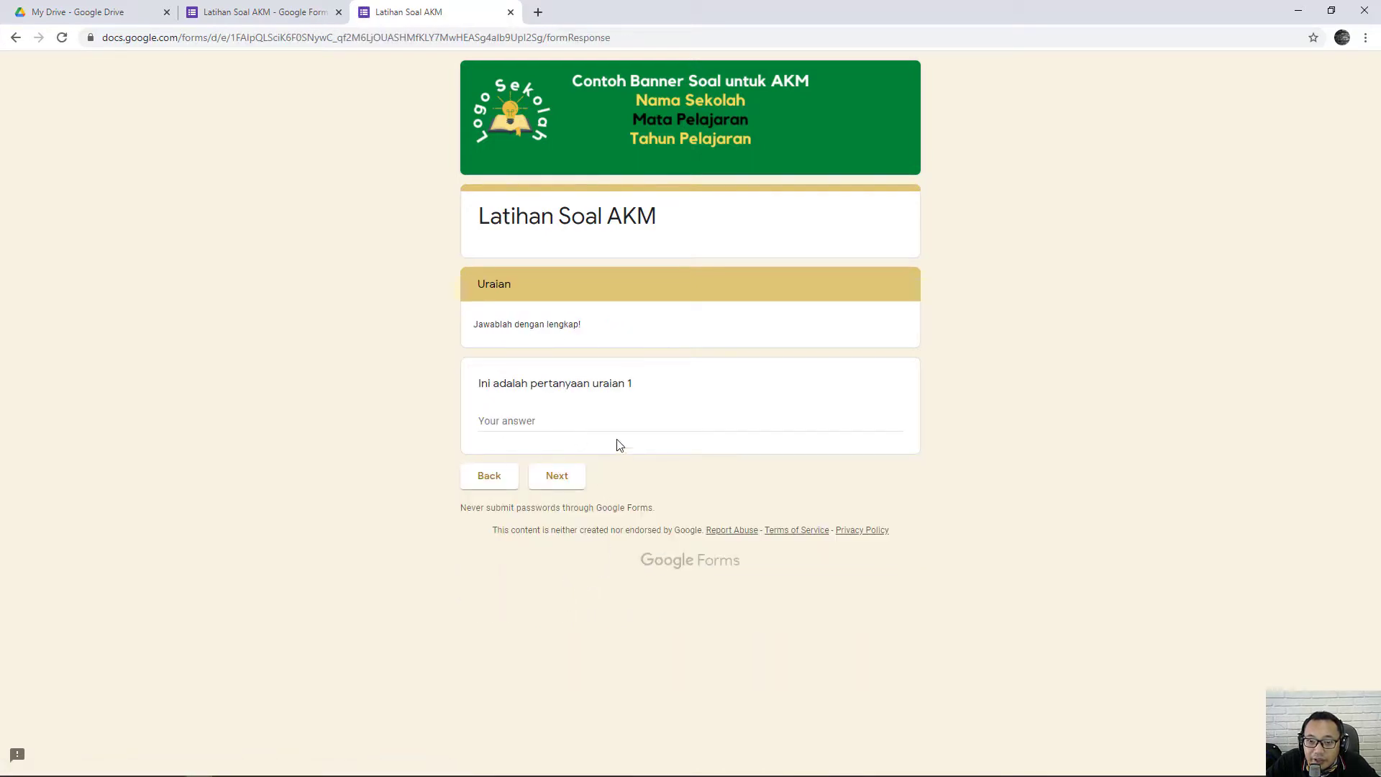
# Step: Answer the Uraian question with "Ibu pergi ke pasar, bapak sedang membajak sawah" and submit the response from the closing page
pyautogui.click(558, 418)
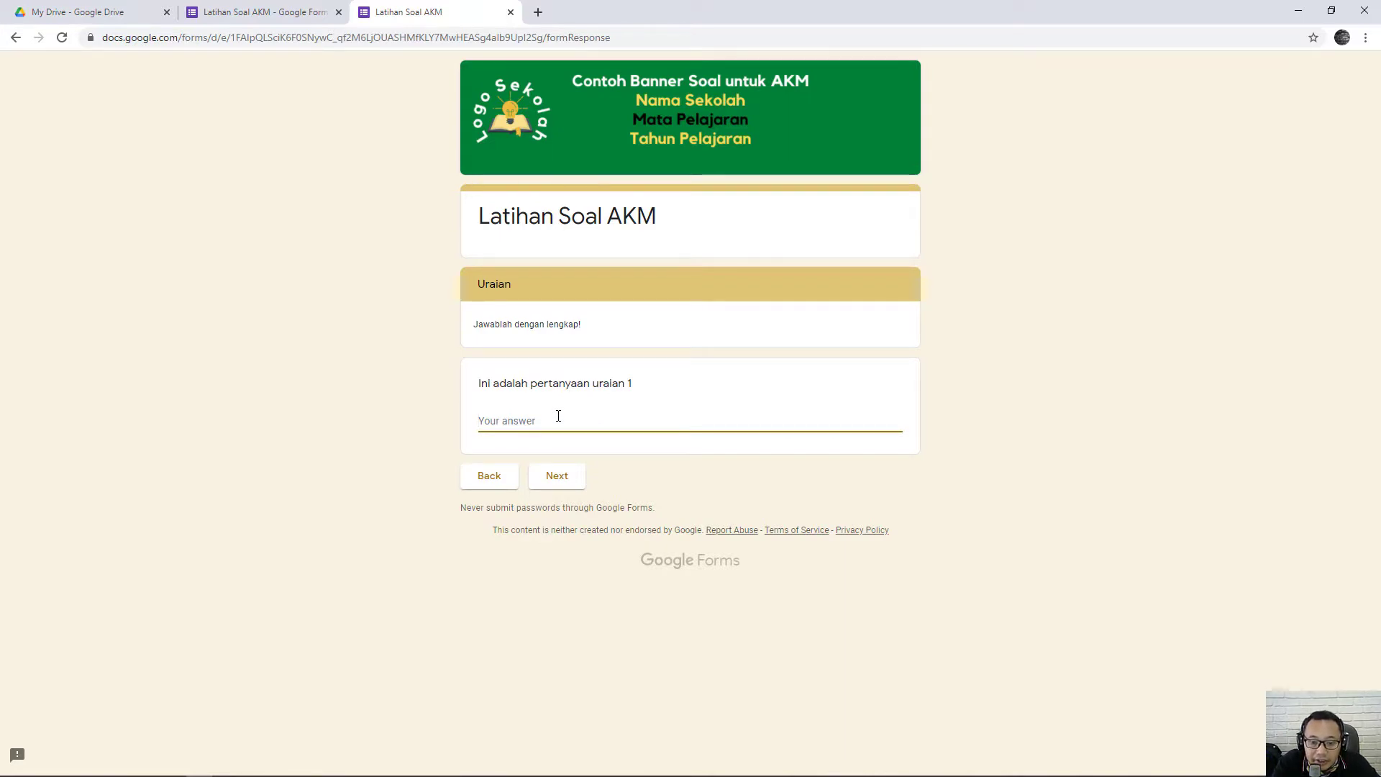
pyautogui.write('Ibu pergi ke opasa')
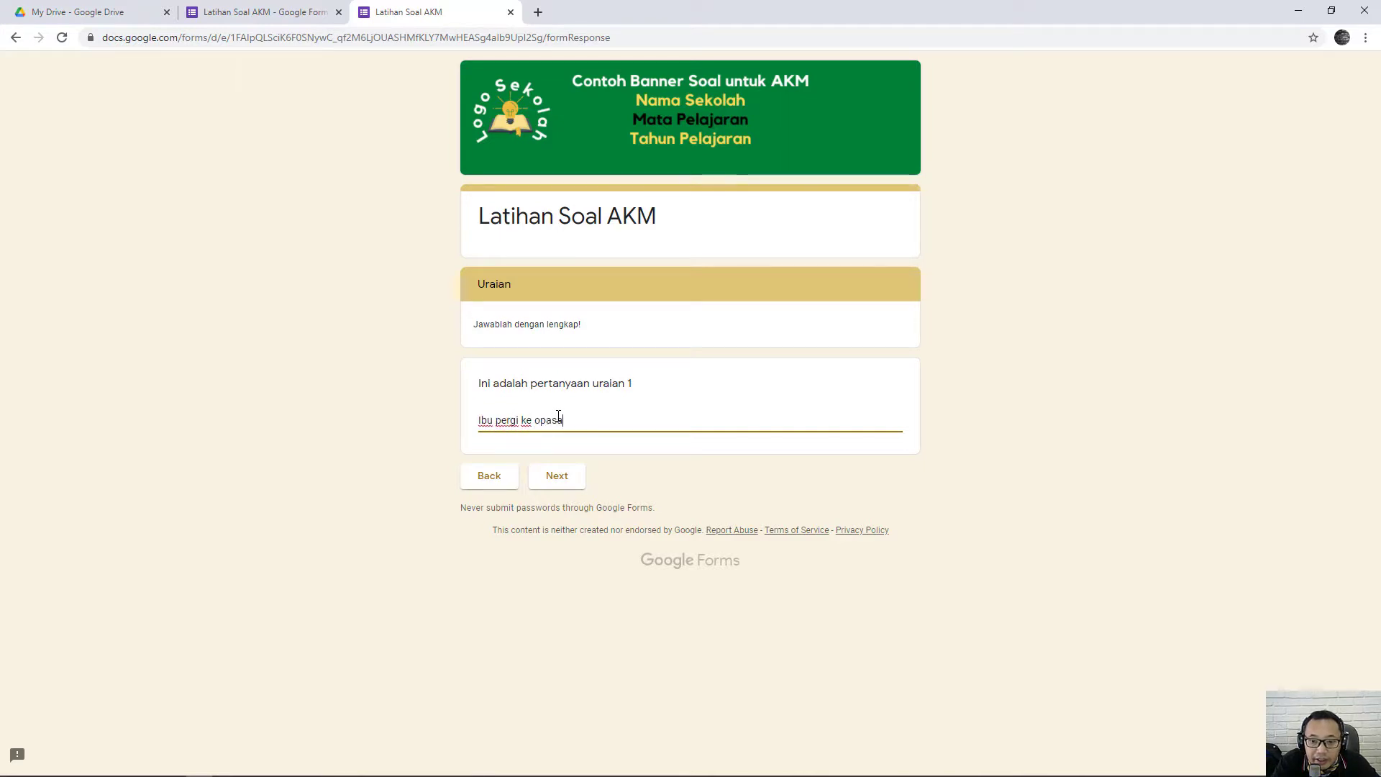
pyautogui.press('BackSpace')
pyautogui.press('BackSpace')
pyautogui.write('pasar, bapak s')
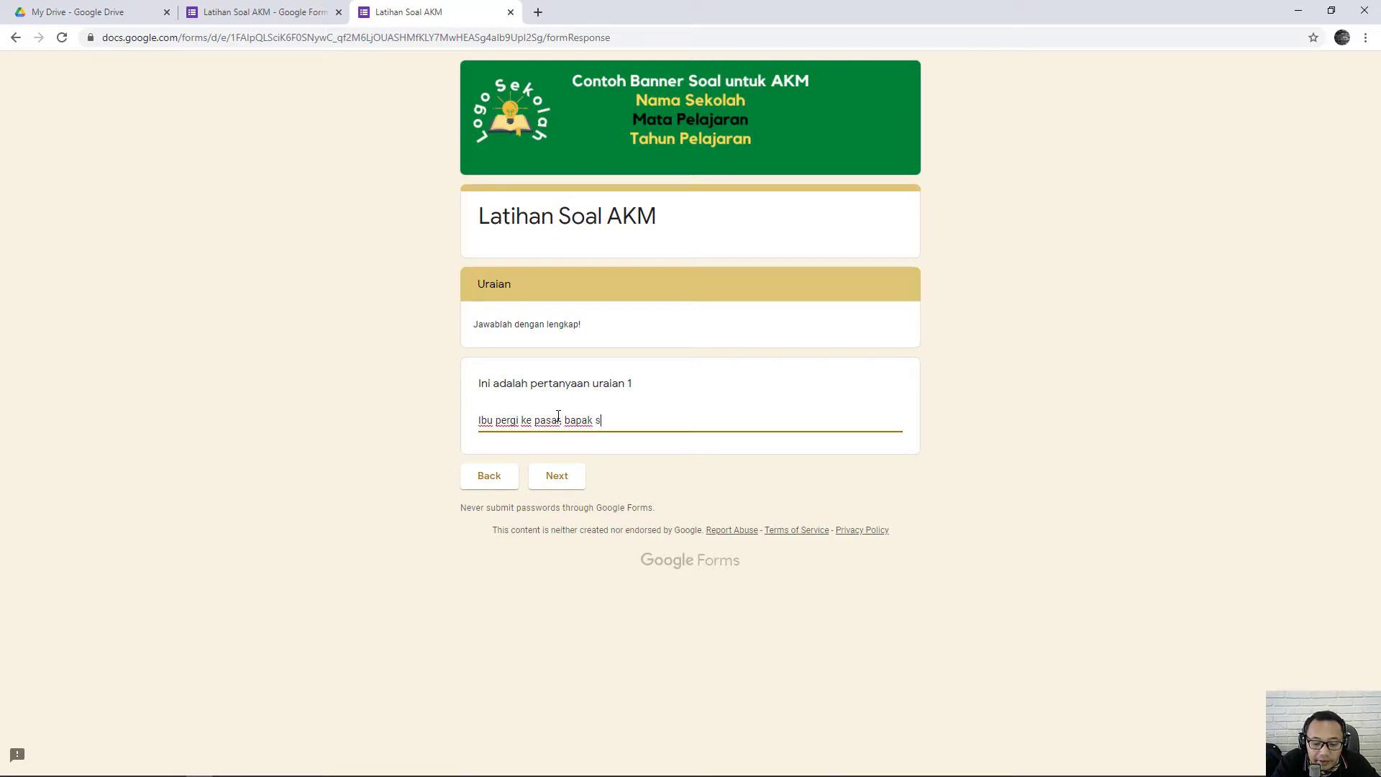
pyautogui.write('edang membajak')
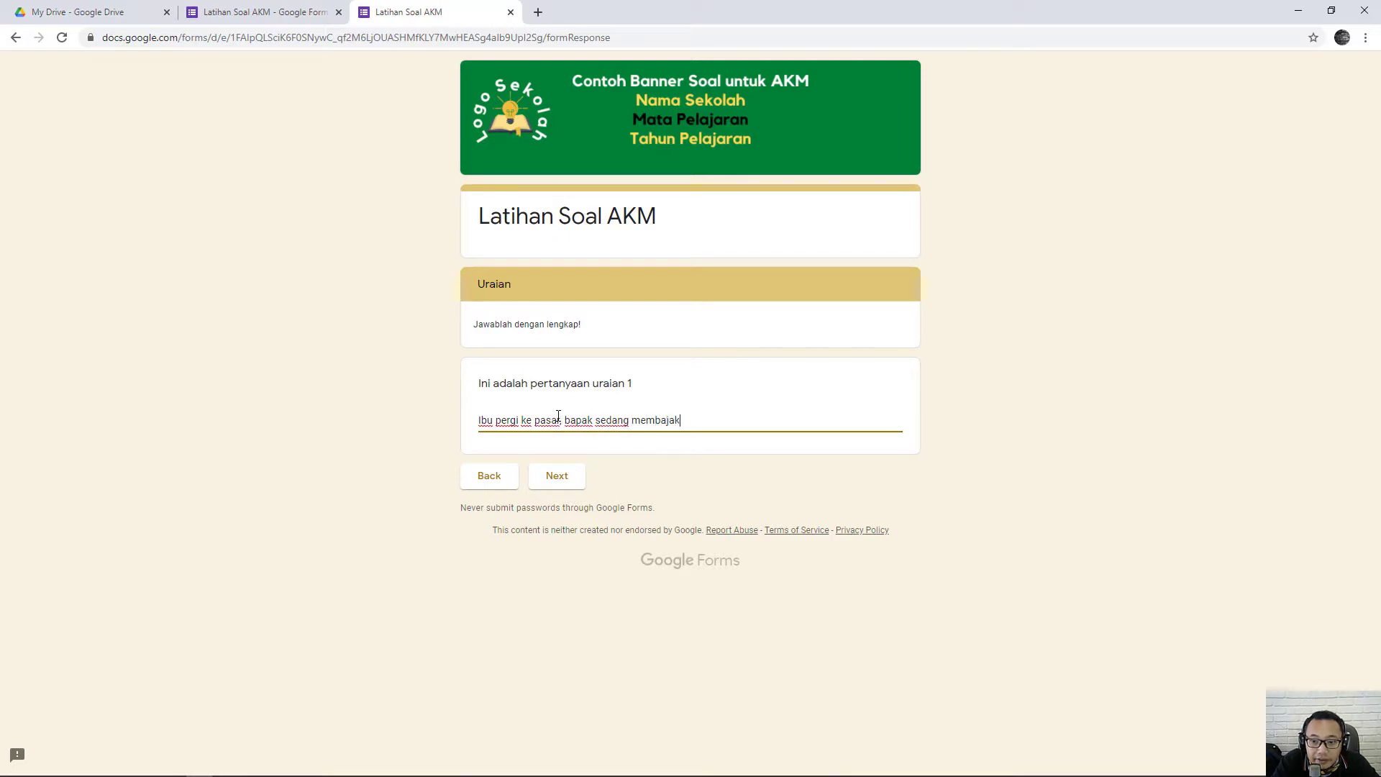
pyautogui.write(' sawah')
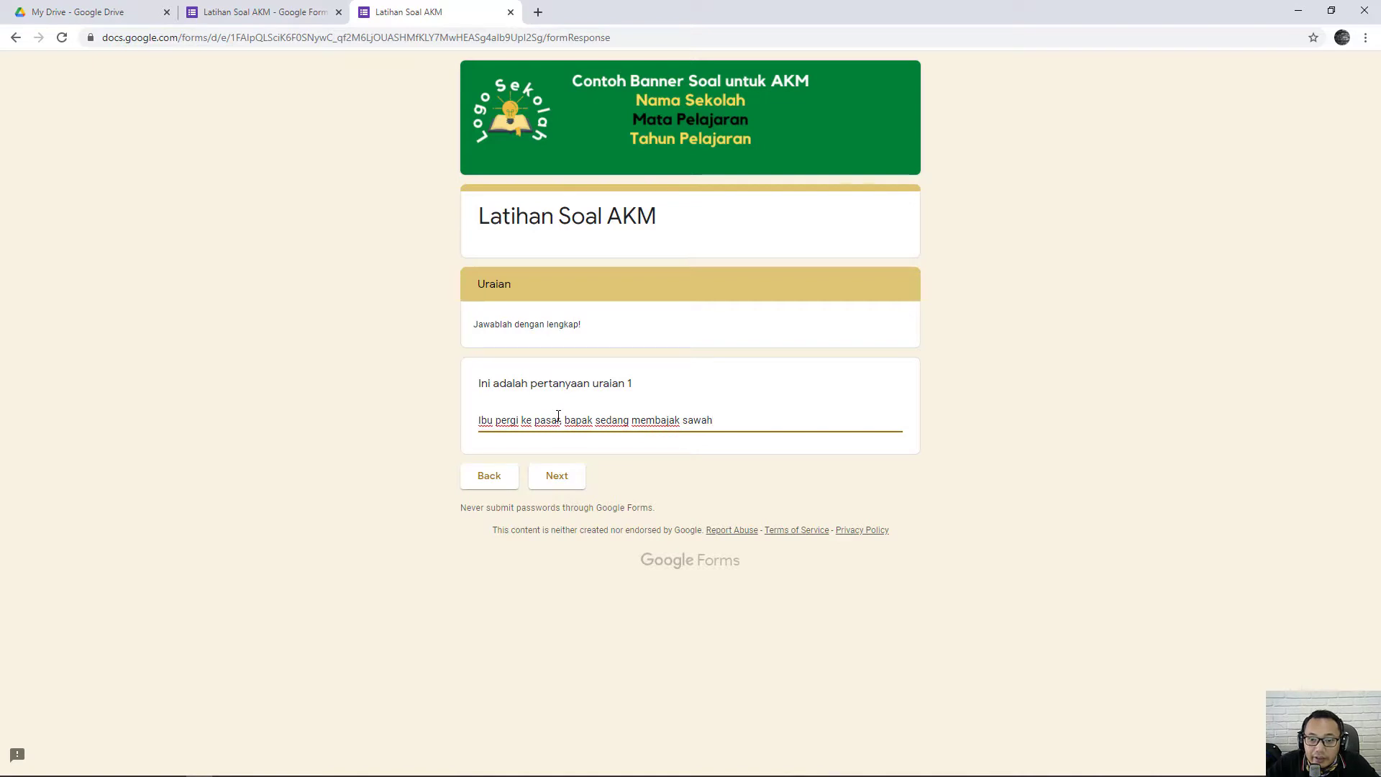
pyautogui.click(557, 477)
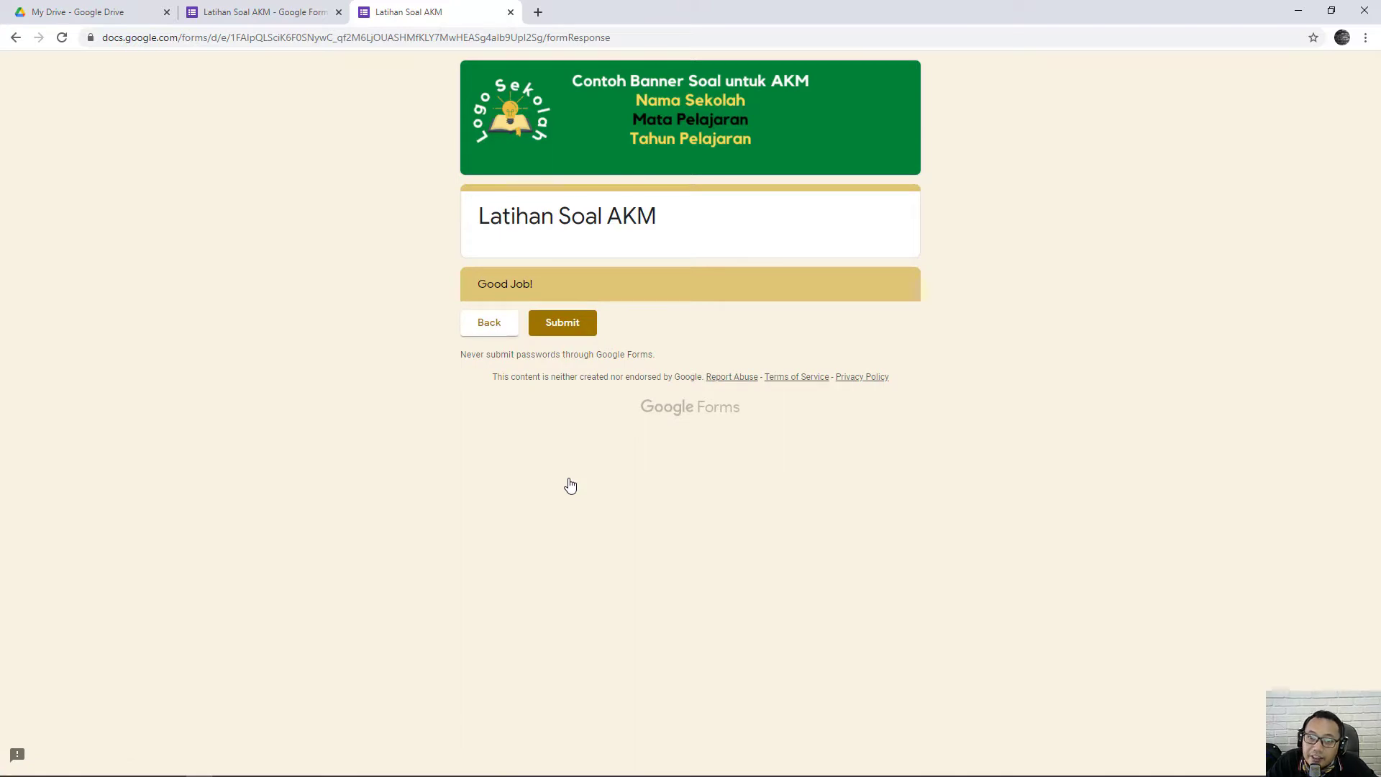
pyautogui.click(574, 326)
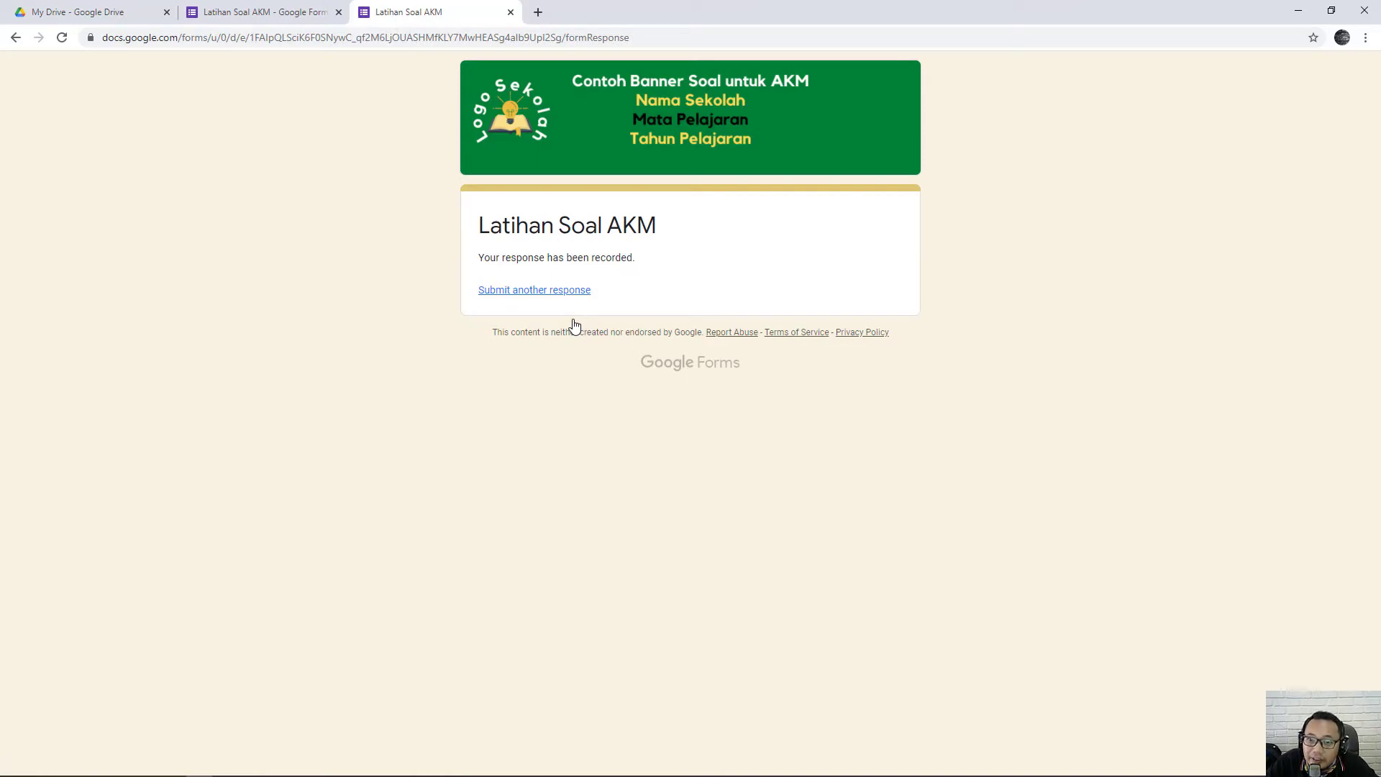
# Step: Back in the form editor, examine the response summary: score insights, frequently missed questions and the per-question answer charts
pyautogui.click(271, 12)
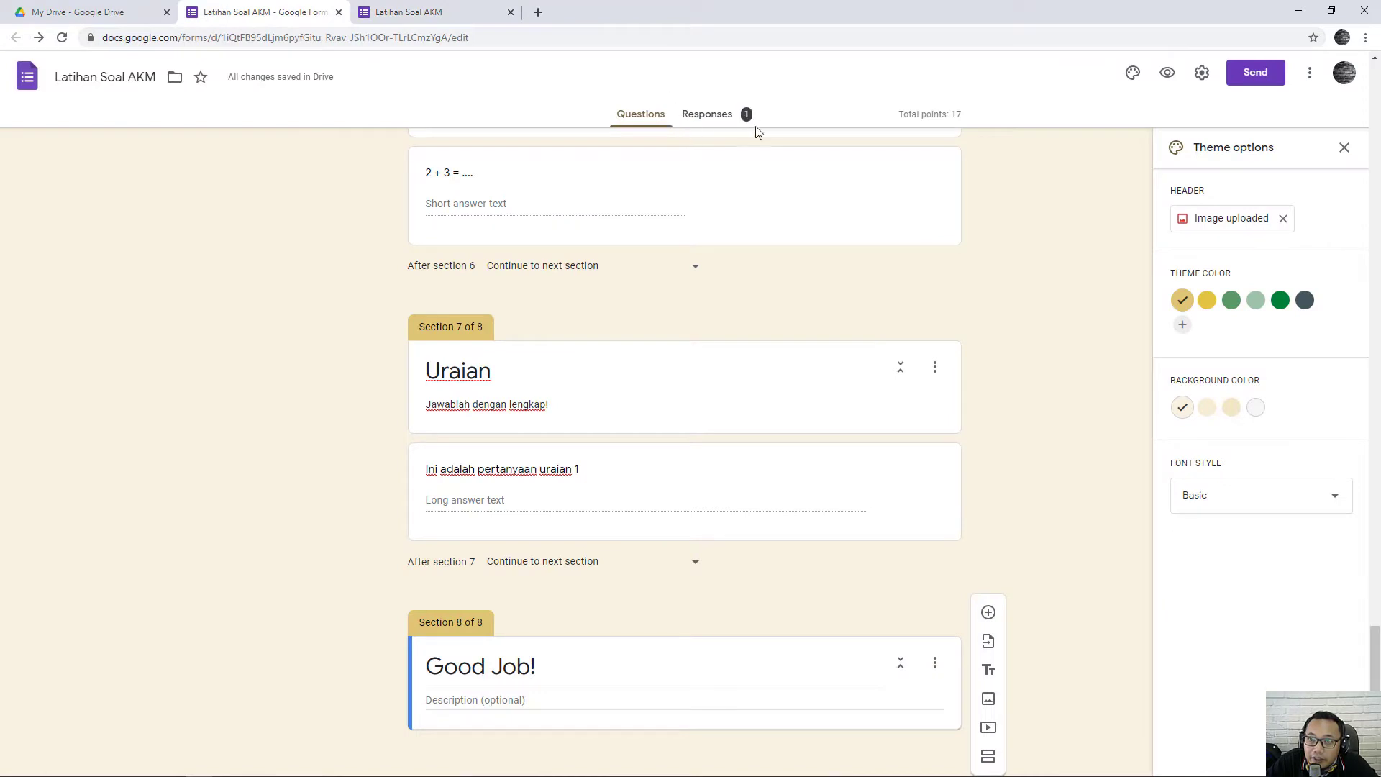
pyautogui.click(726, 118)
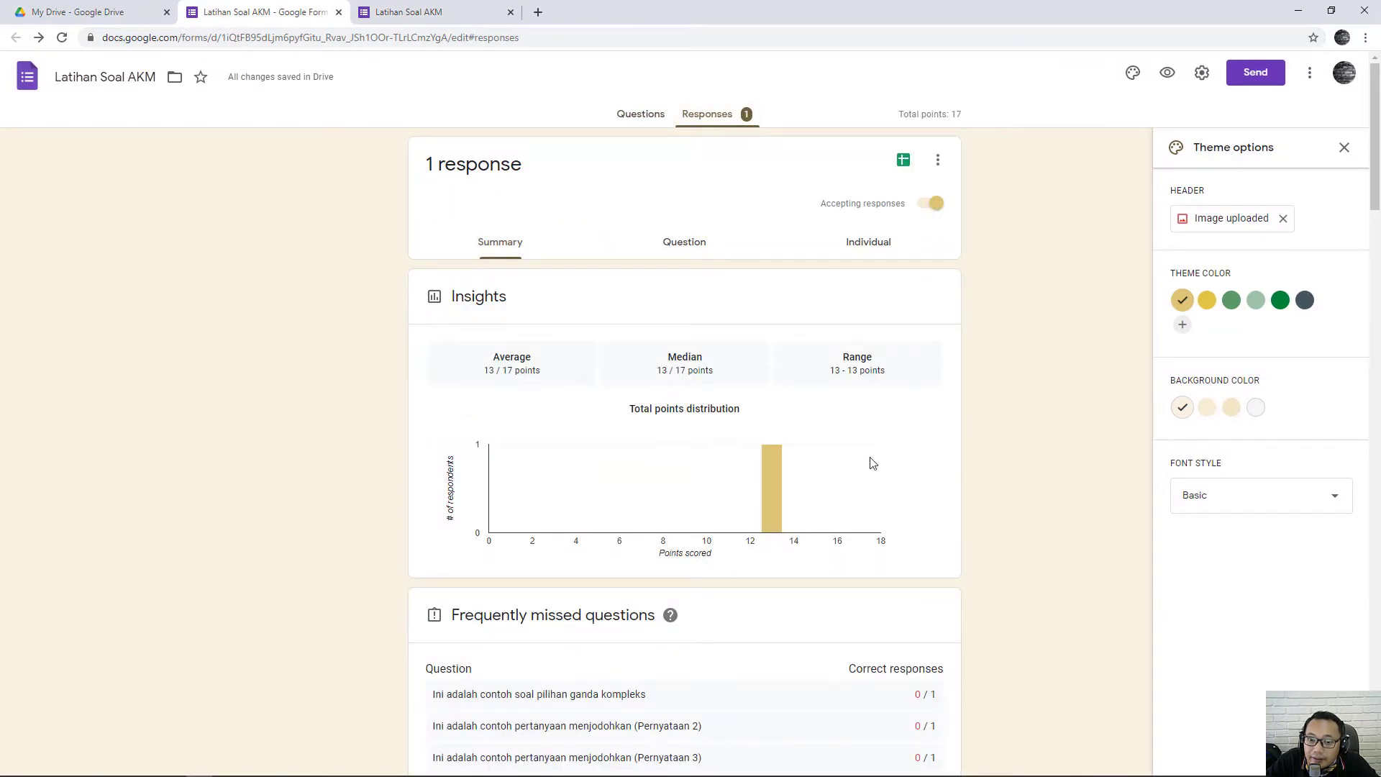
pyautogui.scroll(-4, 867, 460)
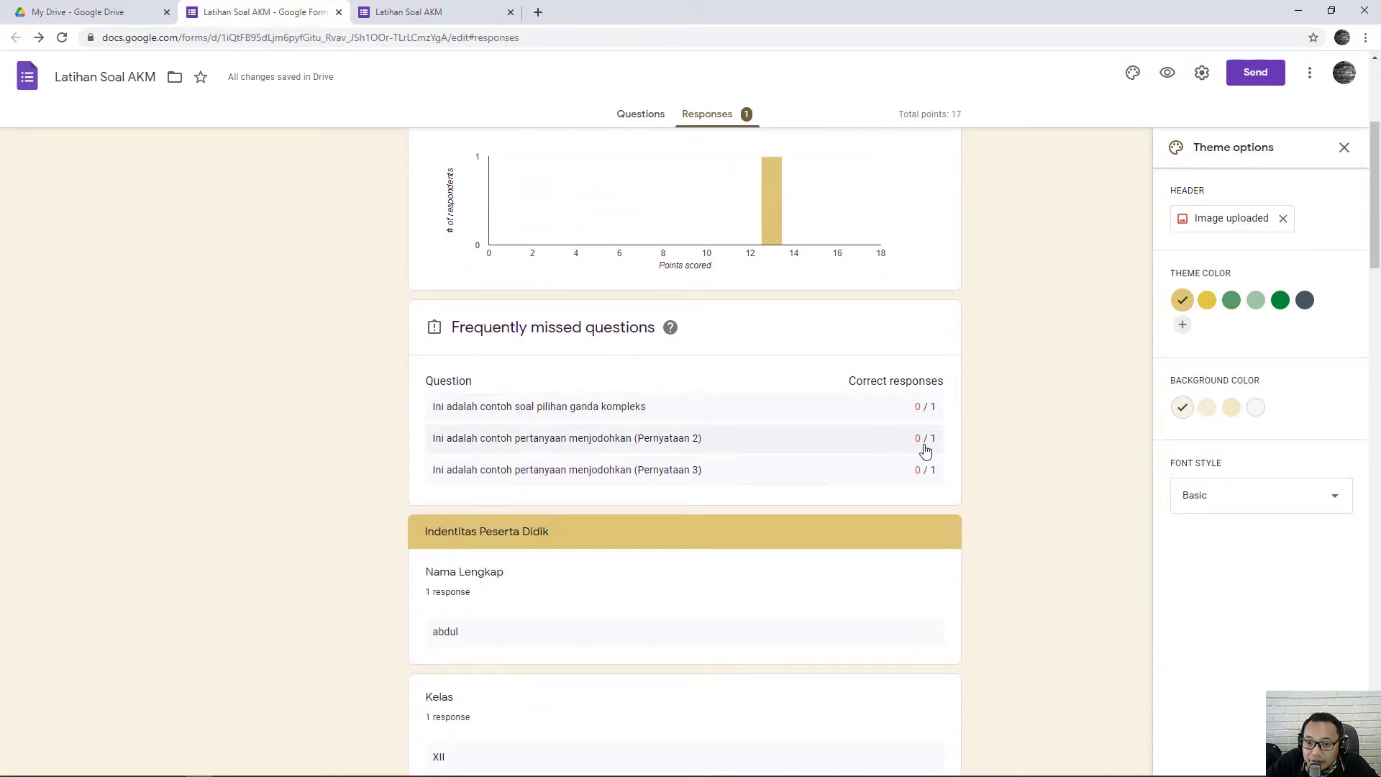
pyautogui.scroll(-3, 921, 453)
pyautogui.scroll(-8, 921, 453)
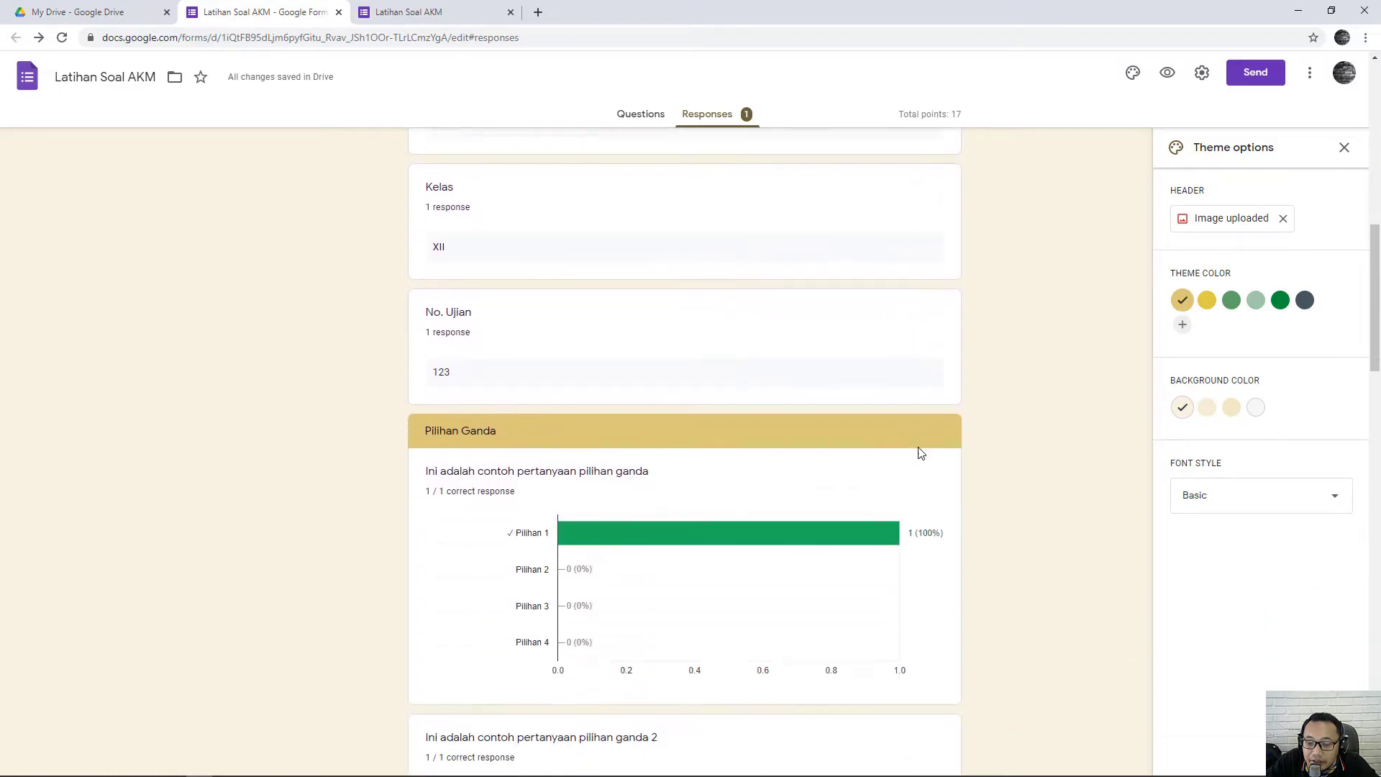
pyautogui.scroll(-7, 920, 452)
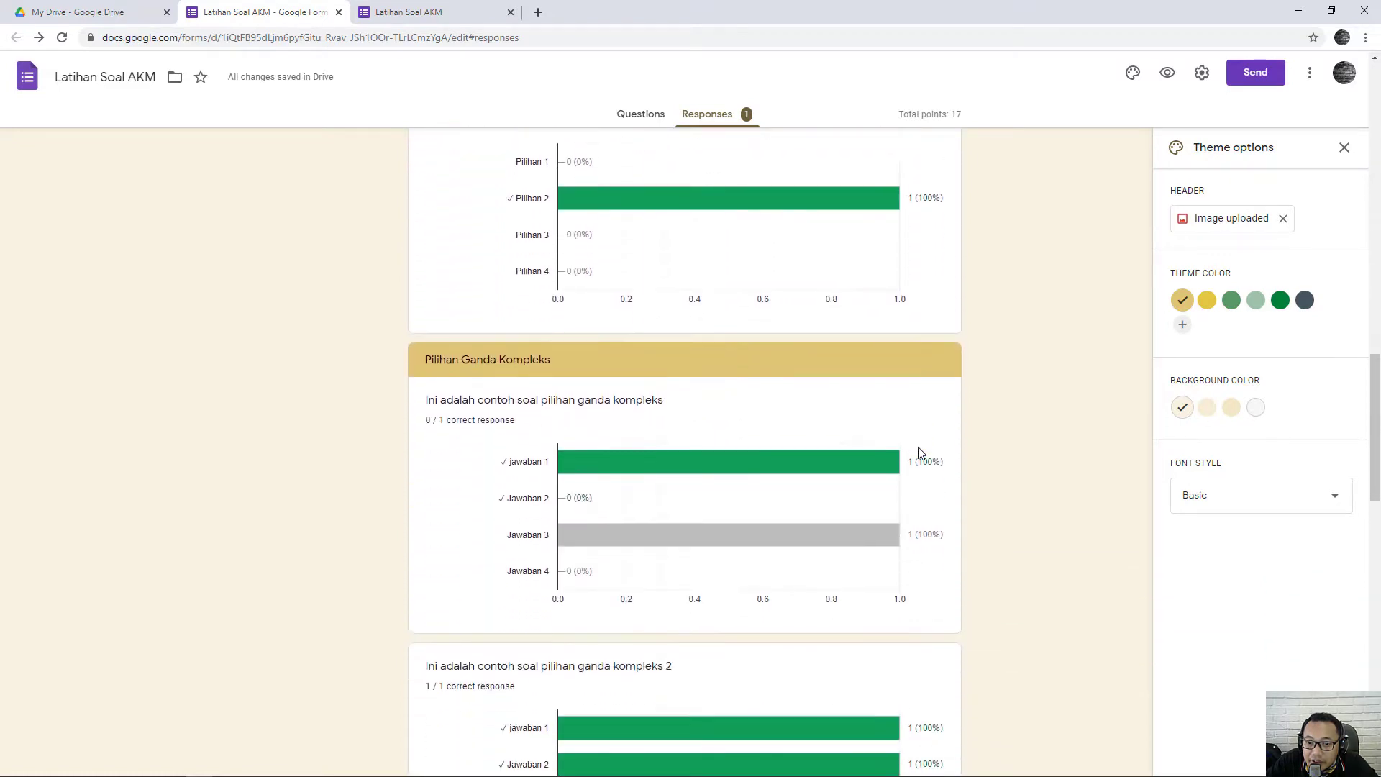
pyautogui.scroll(8, 921, 453)
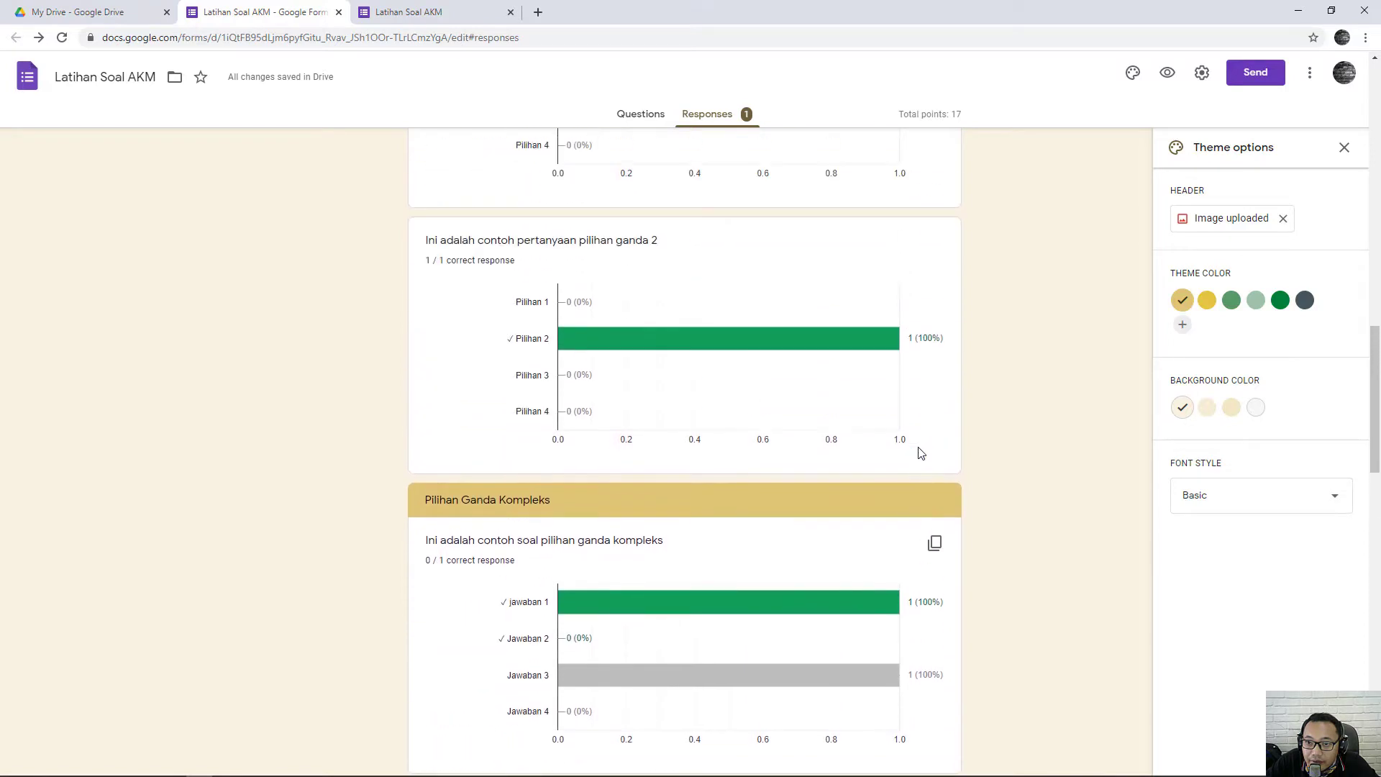
pyautogui.scroll(13, 919, 450)
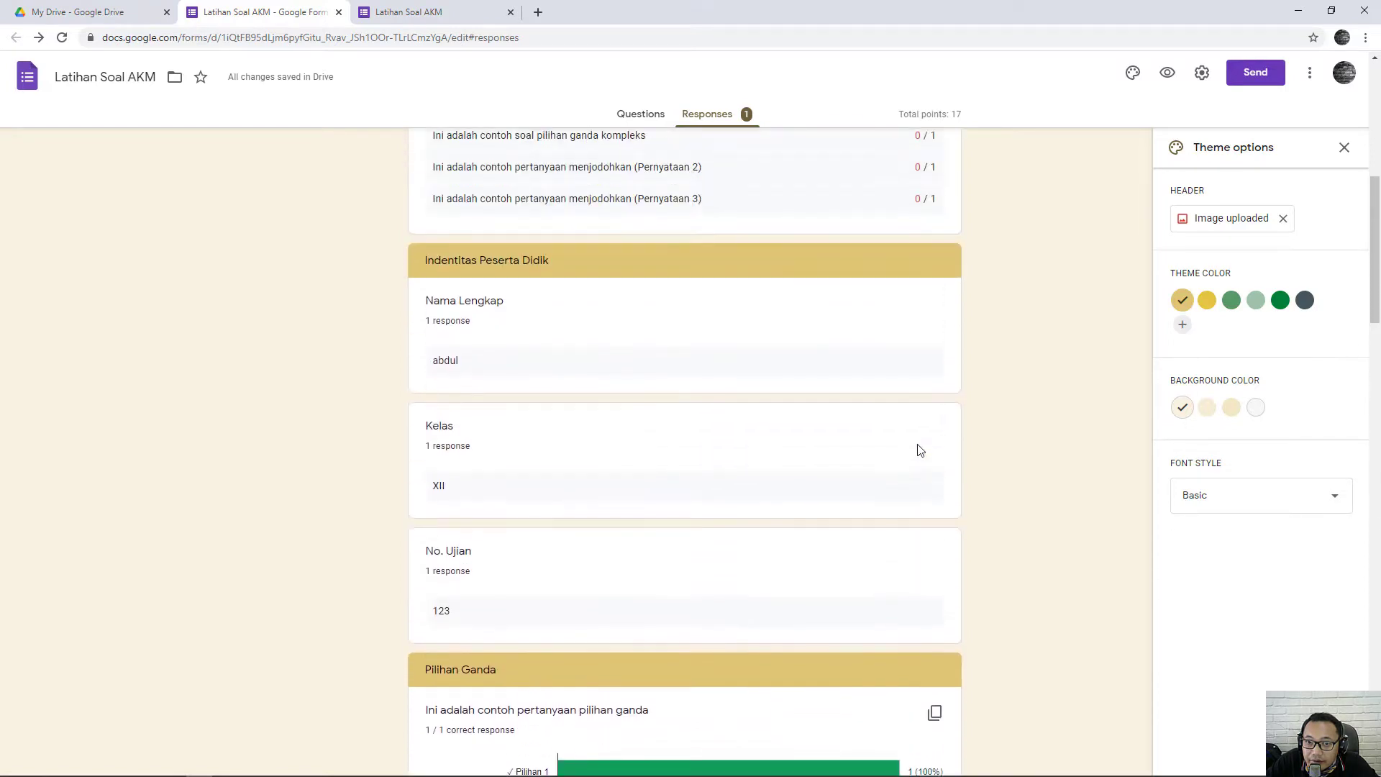
pyautogui.scroll(2, 921, 451)
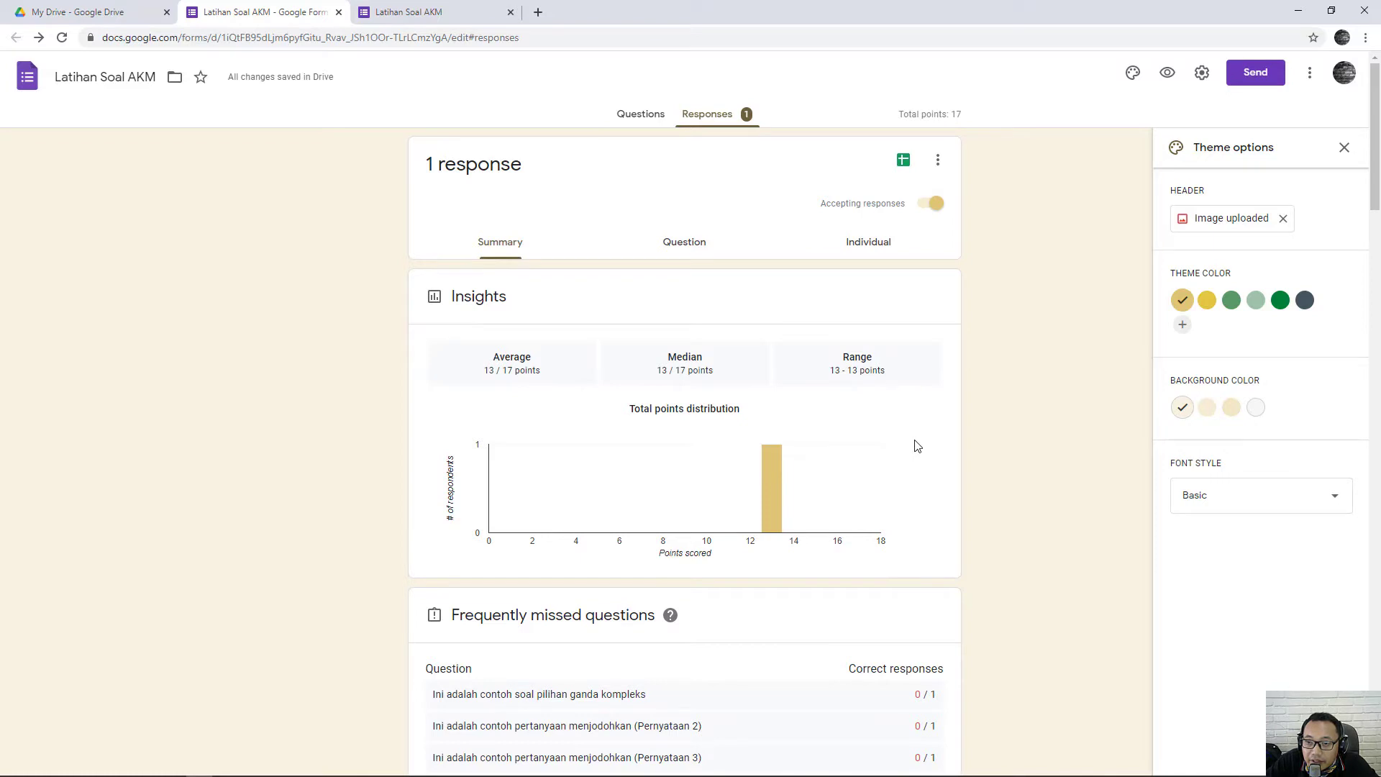
# Step: Create a new spreadsheet named "Latihan Soal AKM (Responses)" for the form's responses and dismiss the edit-history tip in it
pyautogui.click(904, 161)
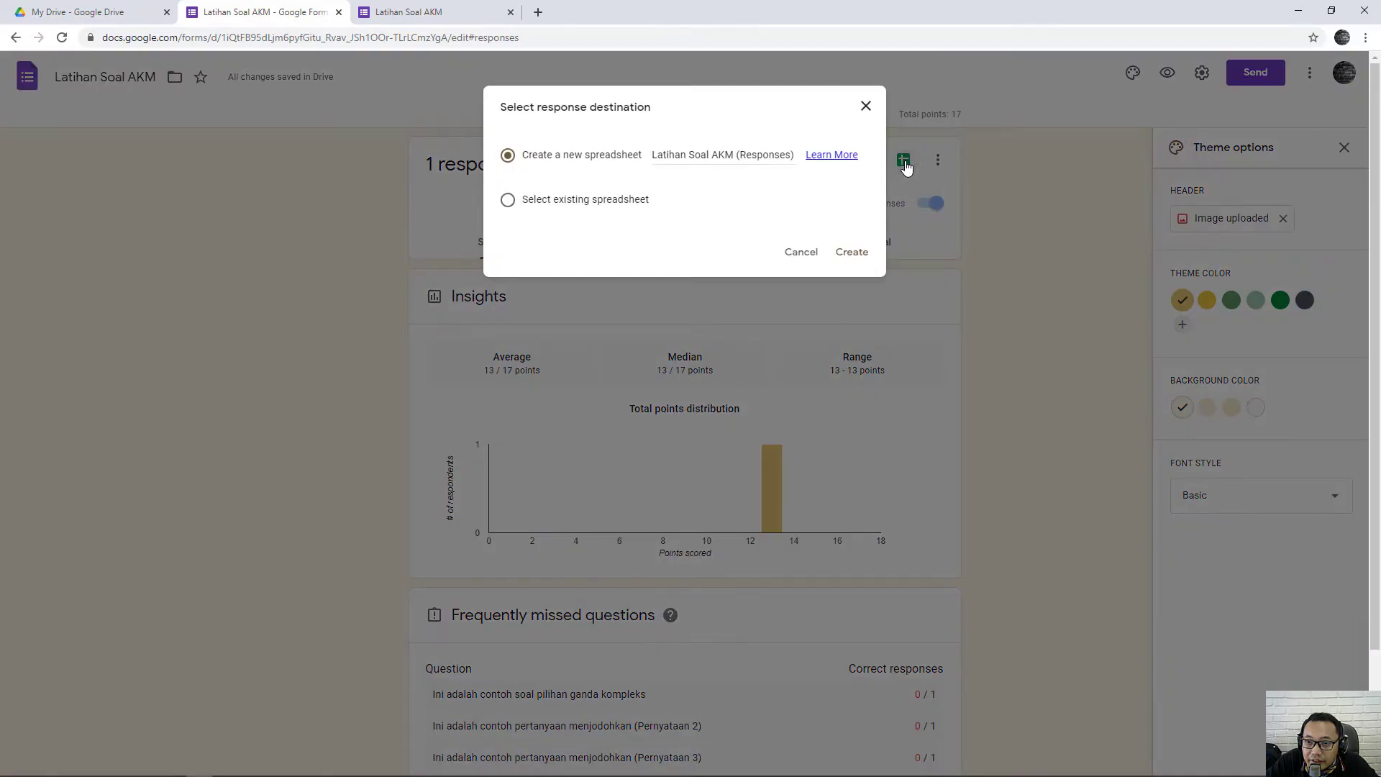
pyautogui.click(864, 259)
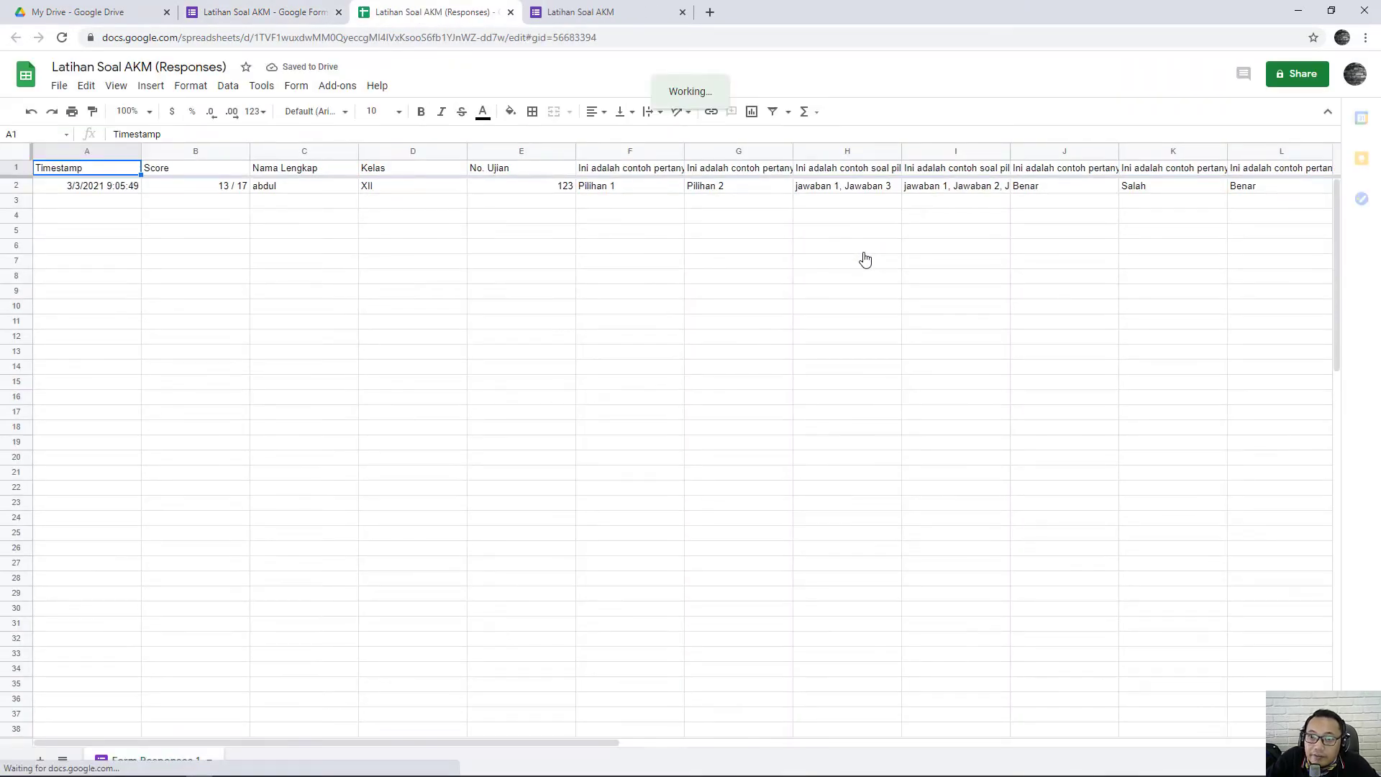
pyautogui.moveTo(627, 743); pyautogui.dragTo(585, 767)
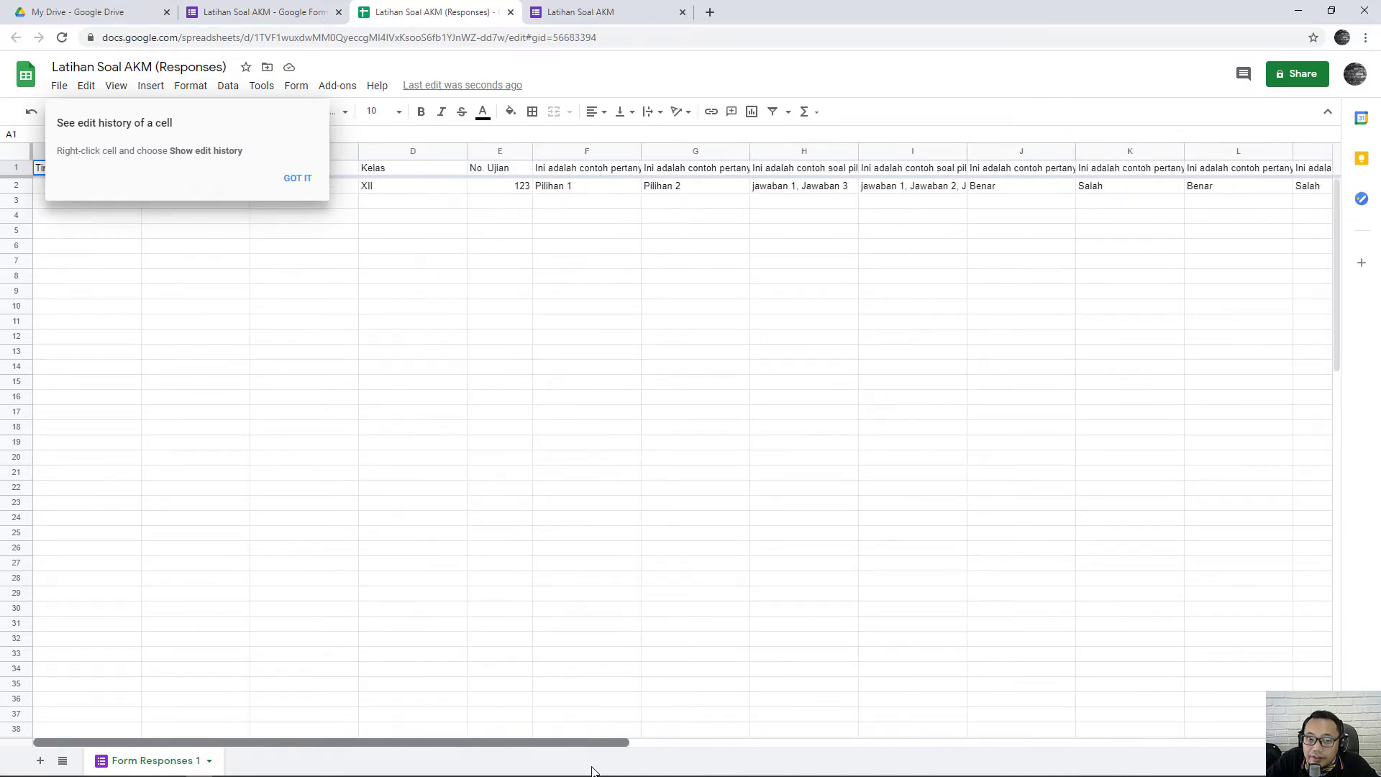
pyautogui.click(298, 178)
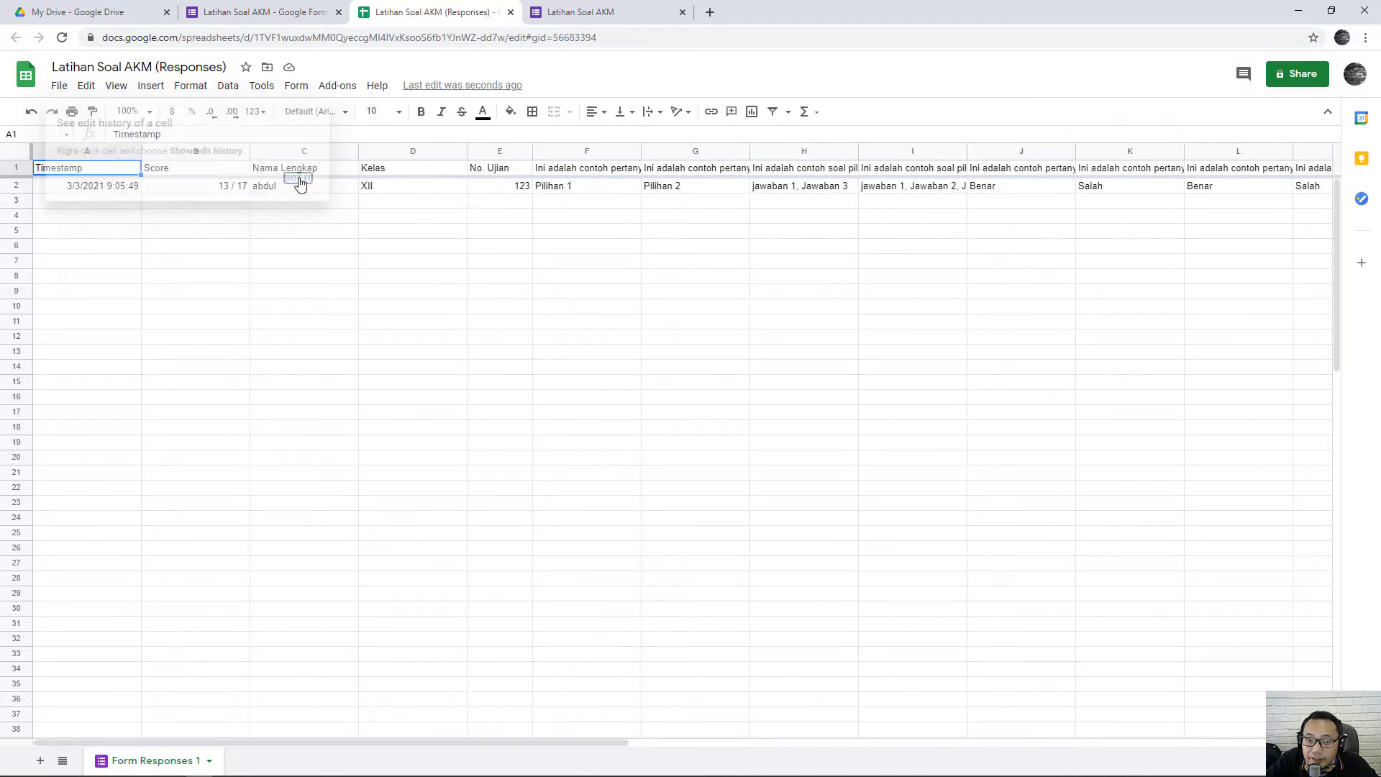
pyautogui.click(290, 201)
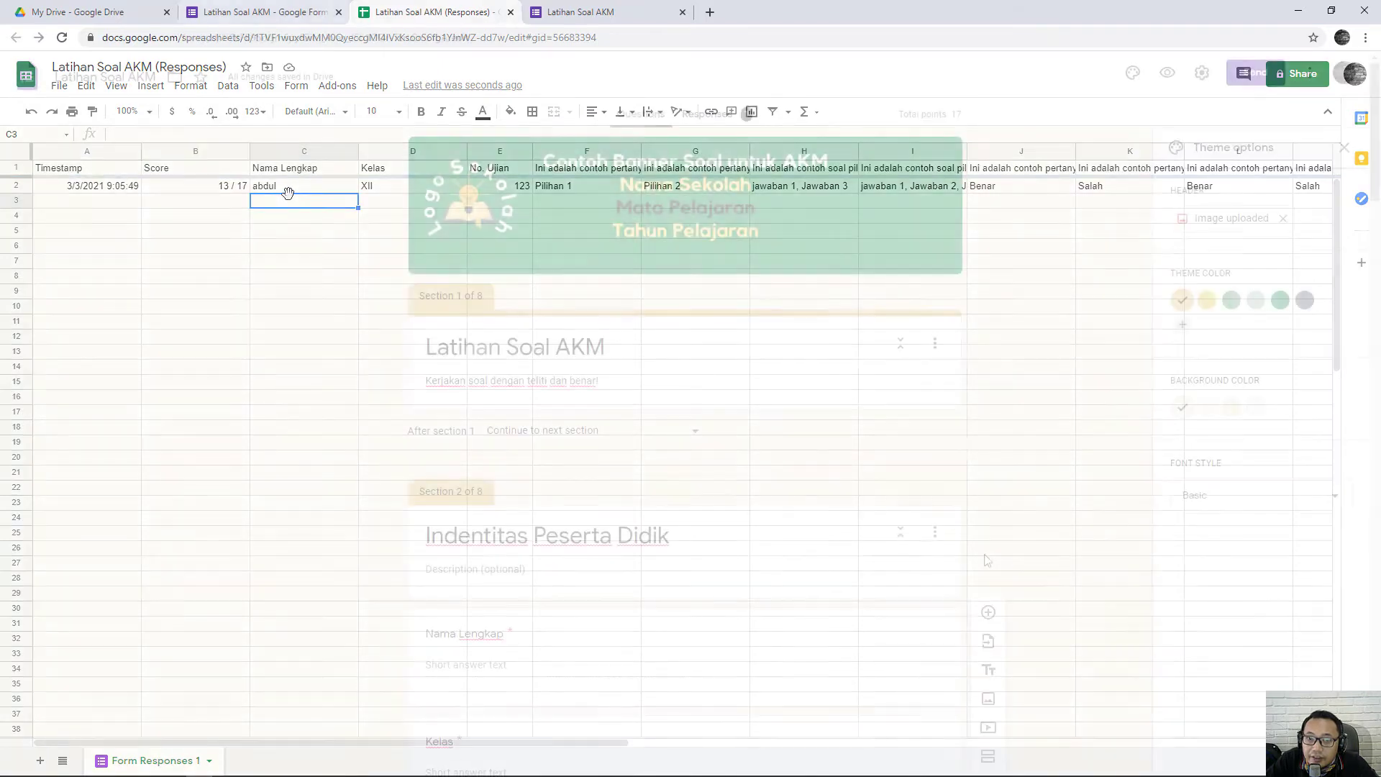